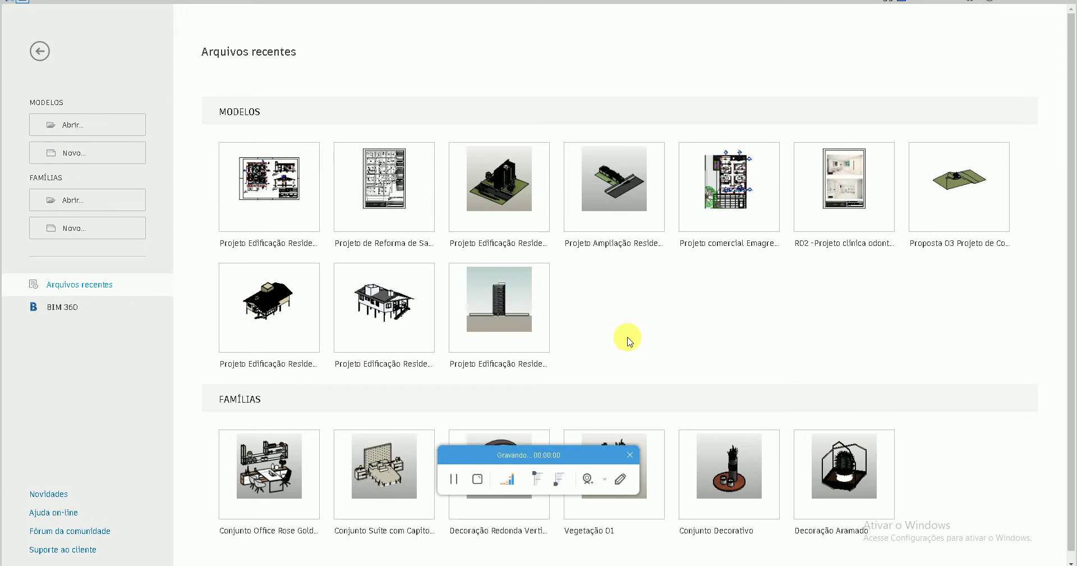
Begin a new family from the FAMÍLIAS section of the Revit home screen
{"action": "left_click_drag", "start_coordinate": [567, 450], "coordinate": [974, 512]}
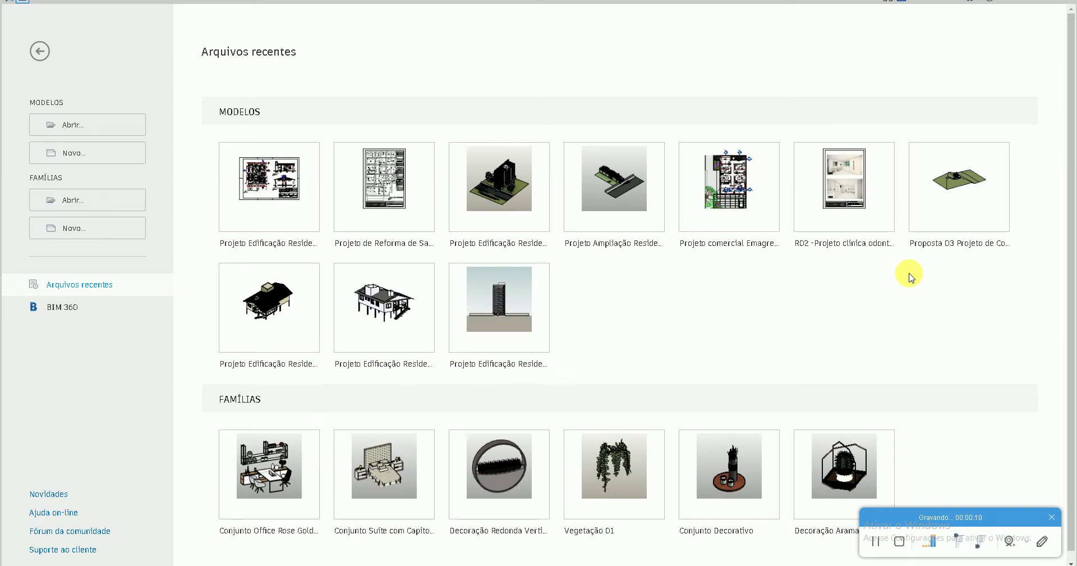
Create a new family from the Mobiliário métrico template
{"action": "left_click", "coordinate": [112, 233]}
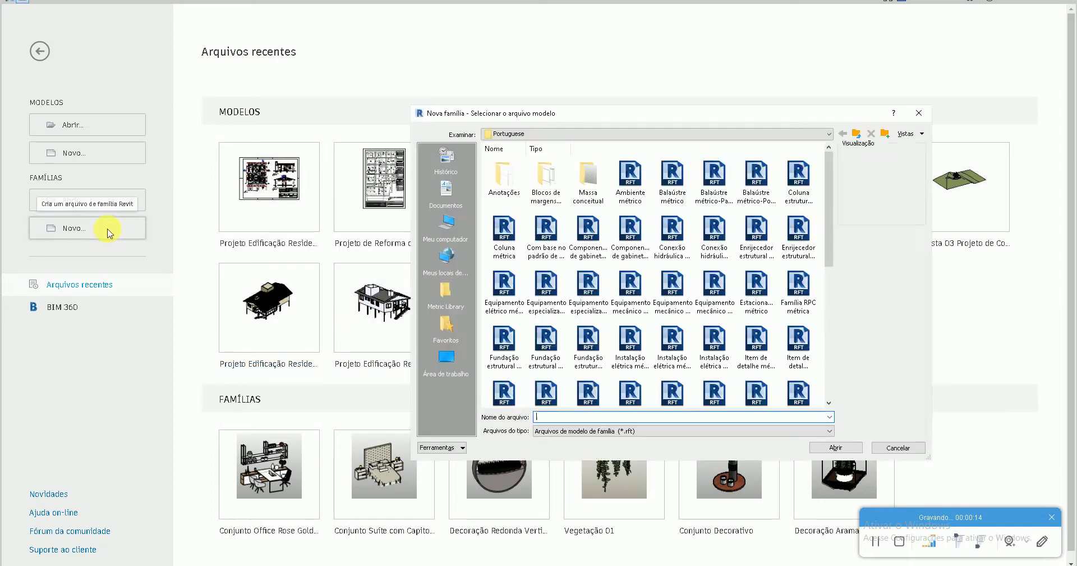
{"action": "scroll", "coordinate": [698, 291], "scroll_direction": "down", "scroll_amount": 1}
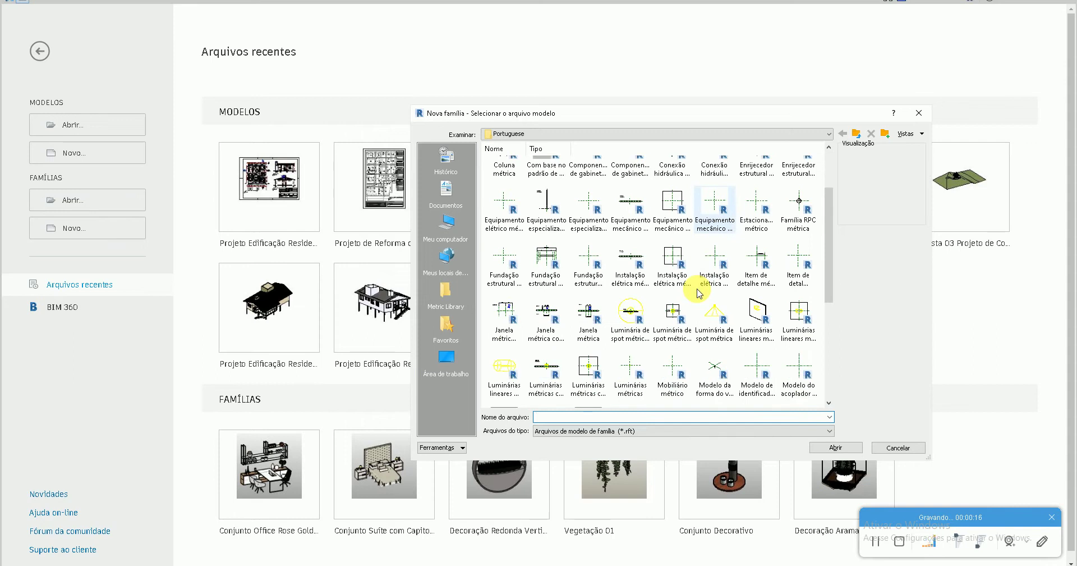
{"action": "left_click", "coordinate": [690, 382]}
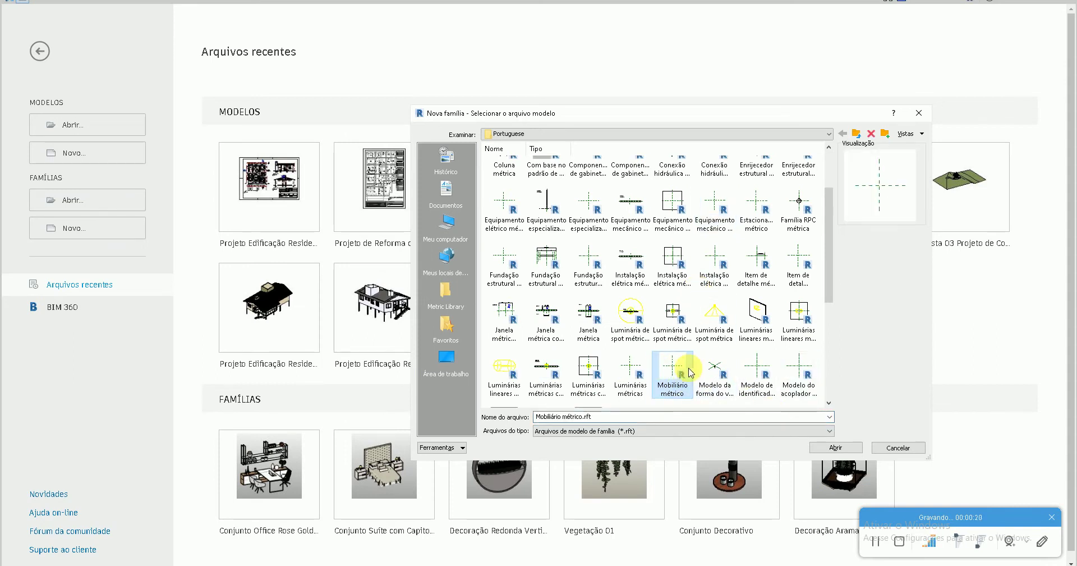
{"action": "left_click", "coordinate": [852, 450]}
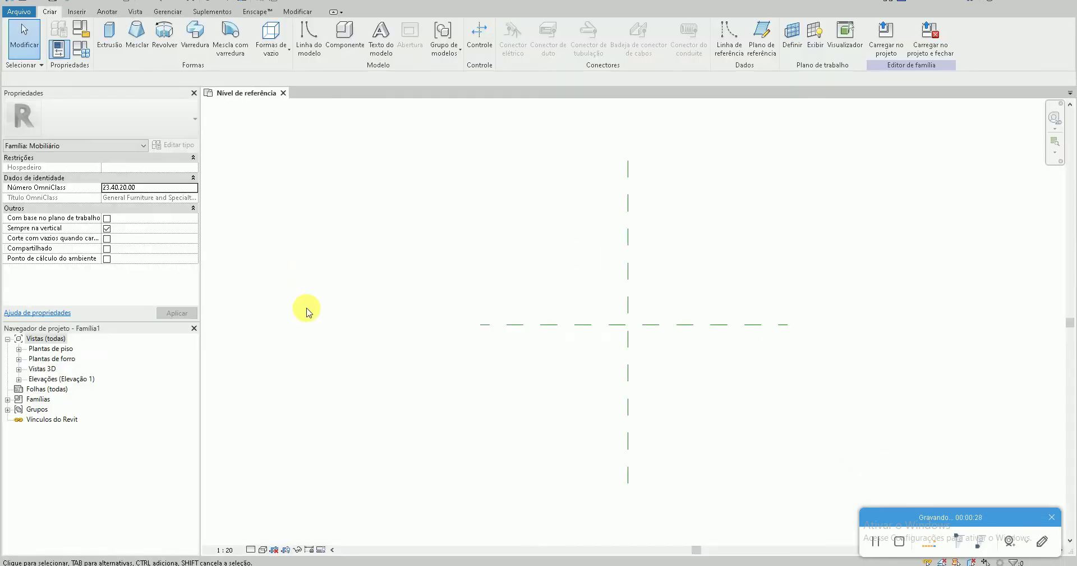
Set the project length units to metres with decimal-place rounding
{"action": "left_click", "coordinate": [168, 12]}
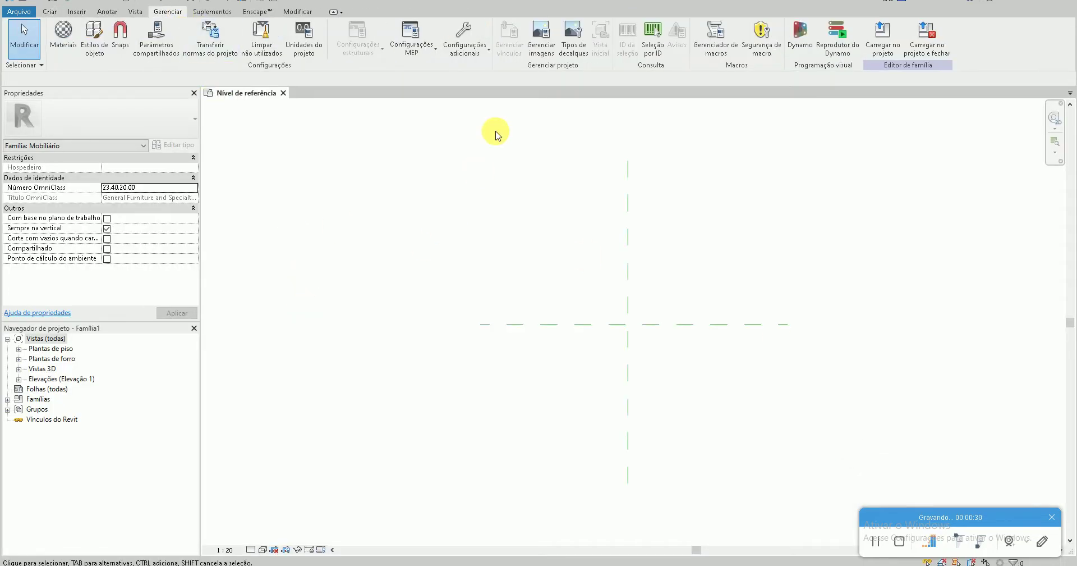
{"action": "left_click", "coordinate": [306, 54]}
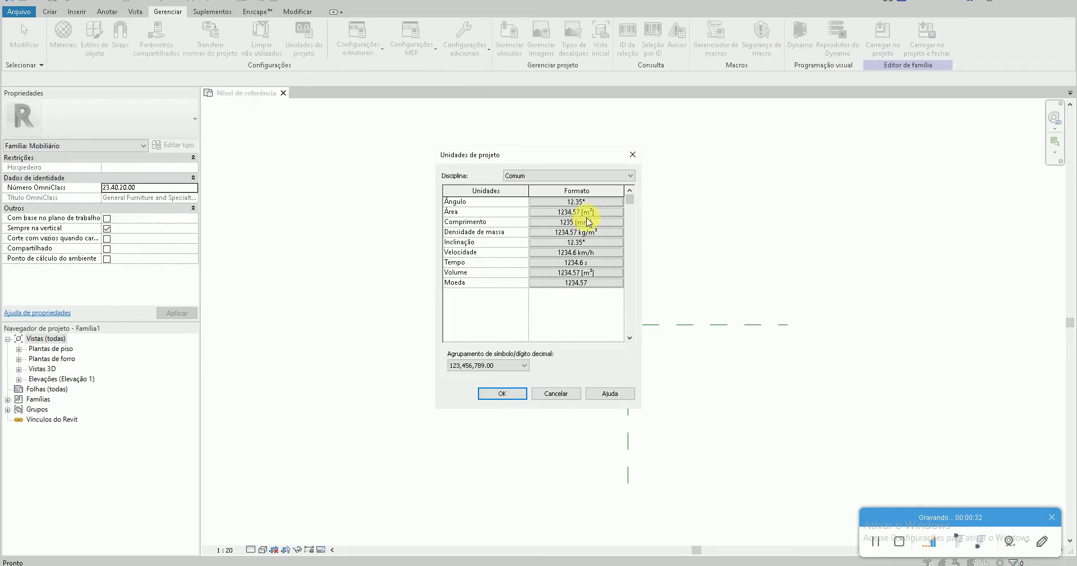
{"action": "left_click", "coordinate": [564, 223]}
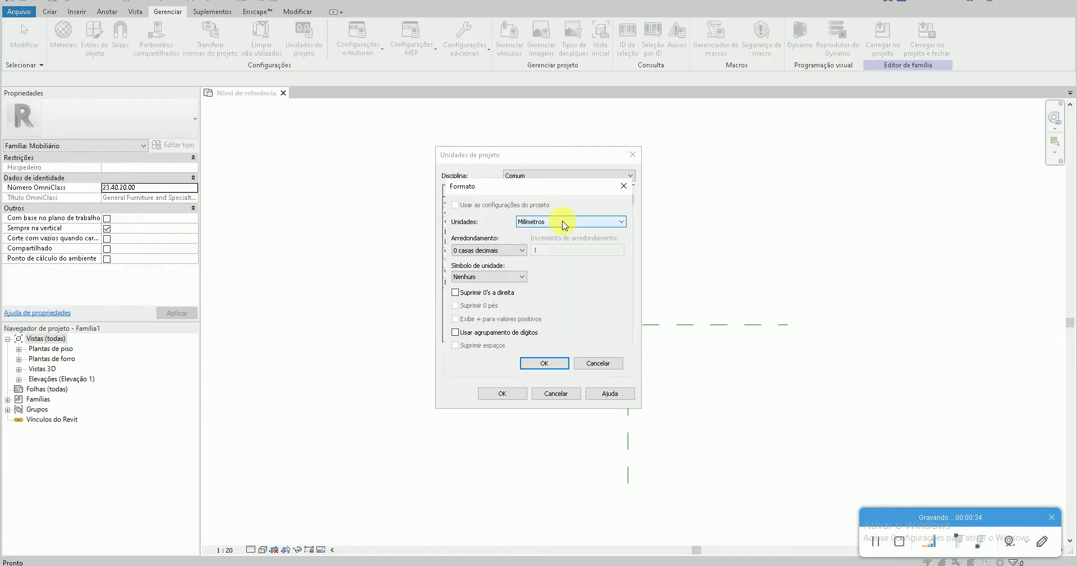
{"action": "left_click", "coordinate": [565, 222]}
{"action": "left_click", "coordinate": [548, 255]}
{"action": "left_click", "coordinate": [494, 250]}
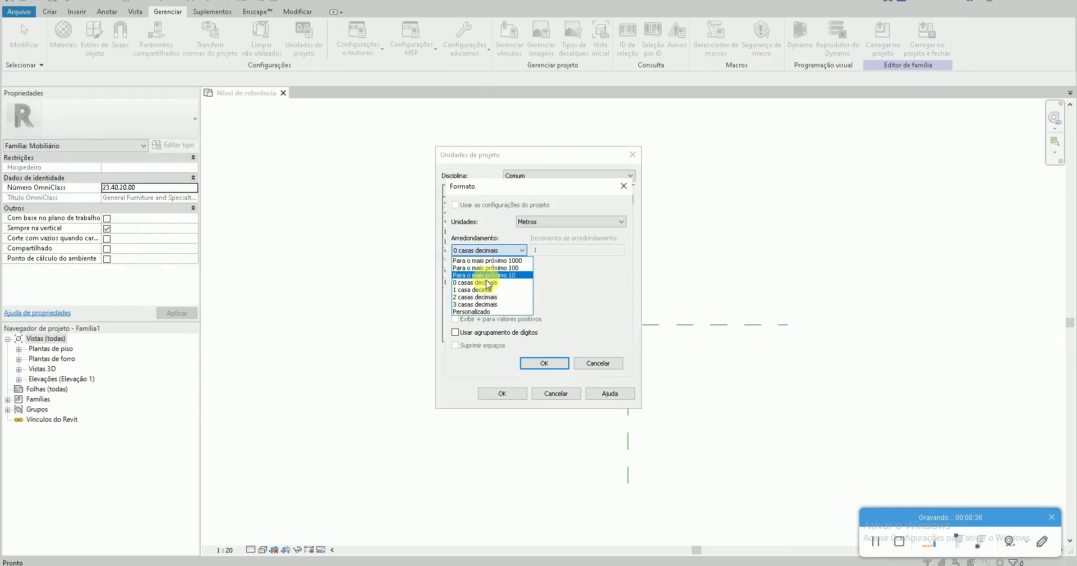
{"action": "left_click", "coordinate": [485, 298]}
{"action": "left_click", "coordinate": [543, 363]}
{"action": "left_click", "coordinate": [502, 393]}
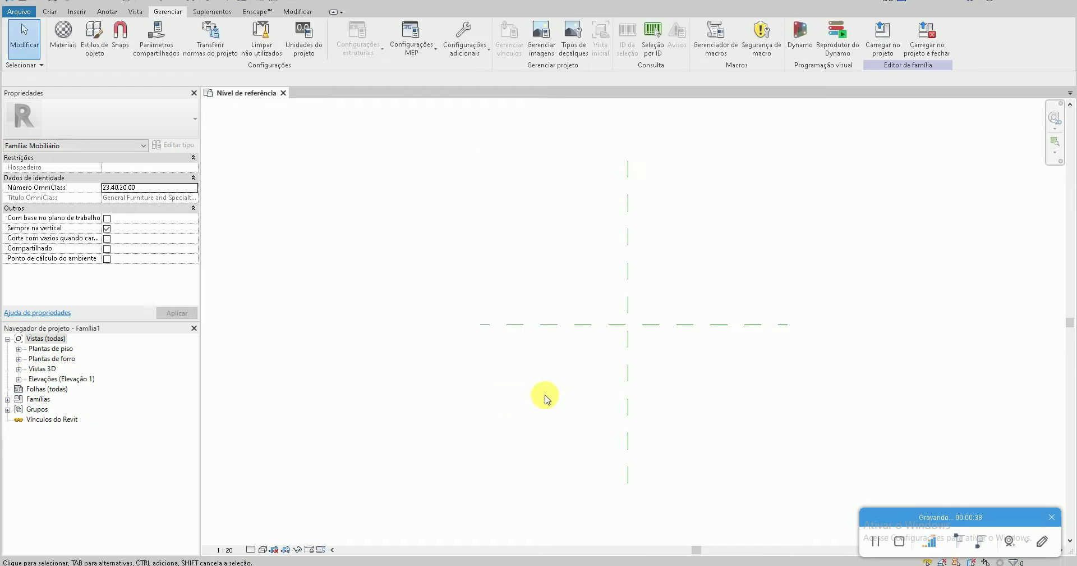
{"action": "key", "text": "alt+Tab"}
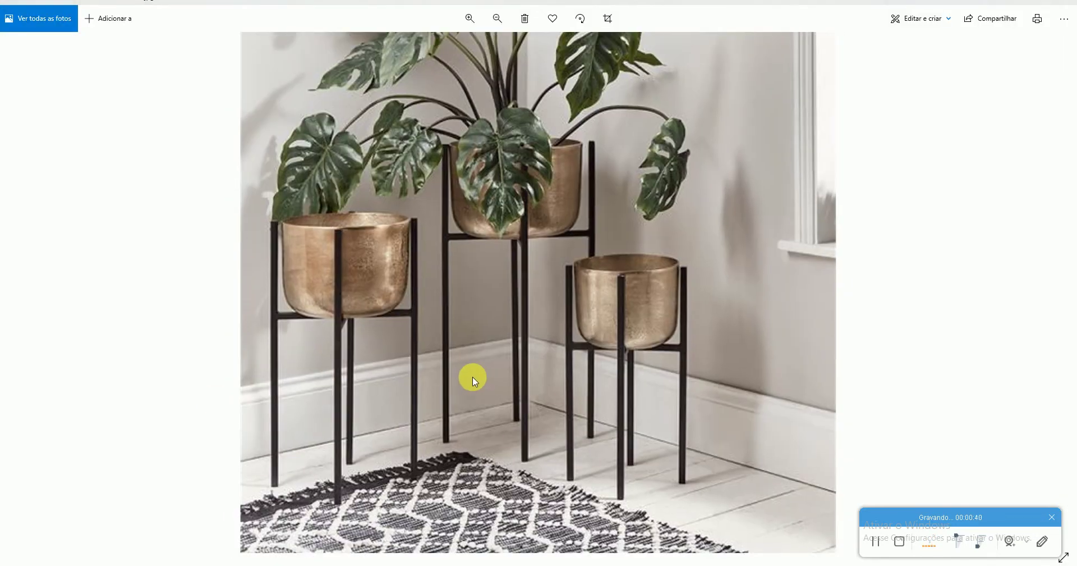
{"action": "key", "text": "Right"}
{"action": "key", "text": "Right"}
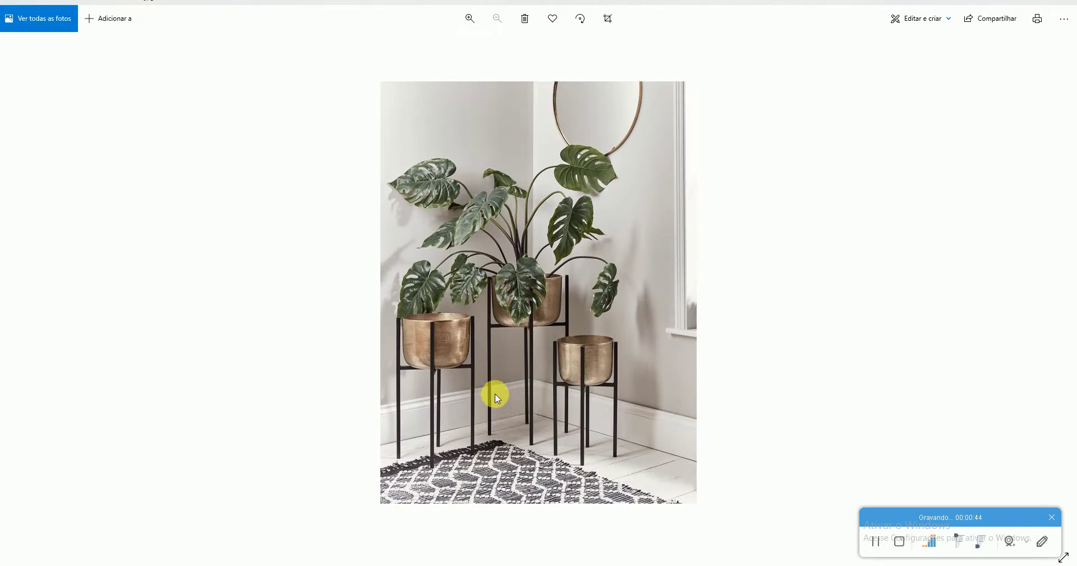
{"action": "key", "text": "alt+Tab"}
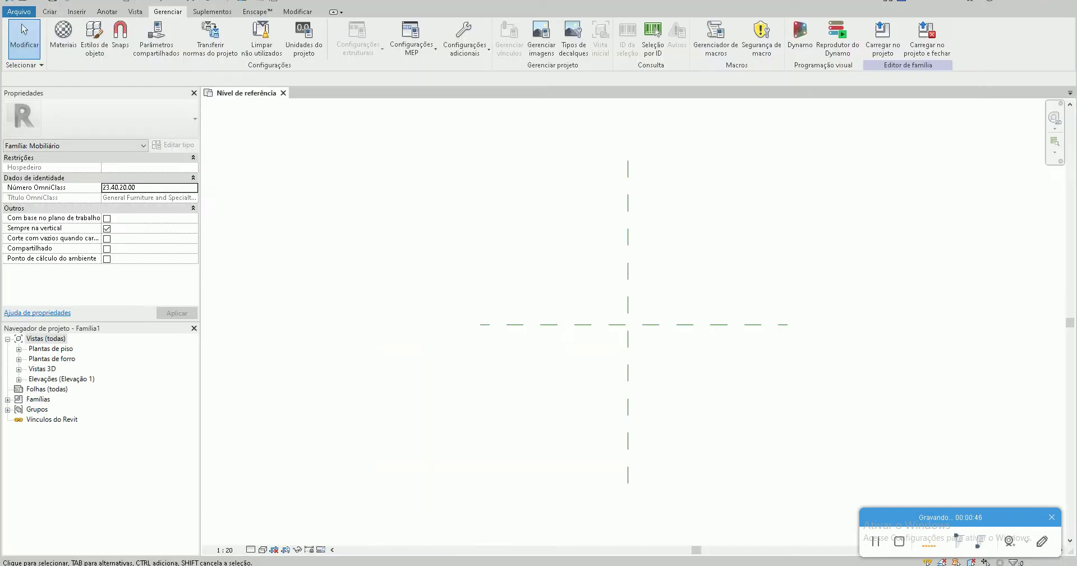
{"action": "key", "text": "super+d"}
{"action": "double_click", "coordinate": [109, 144]}
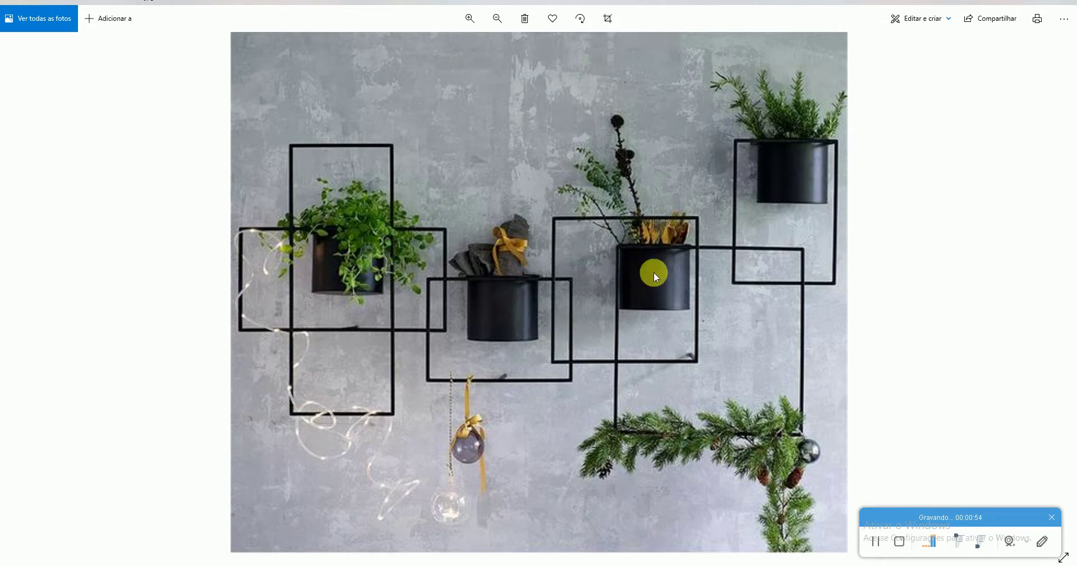
{"action": "left_click", "coordinate": [1060, 9]}
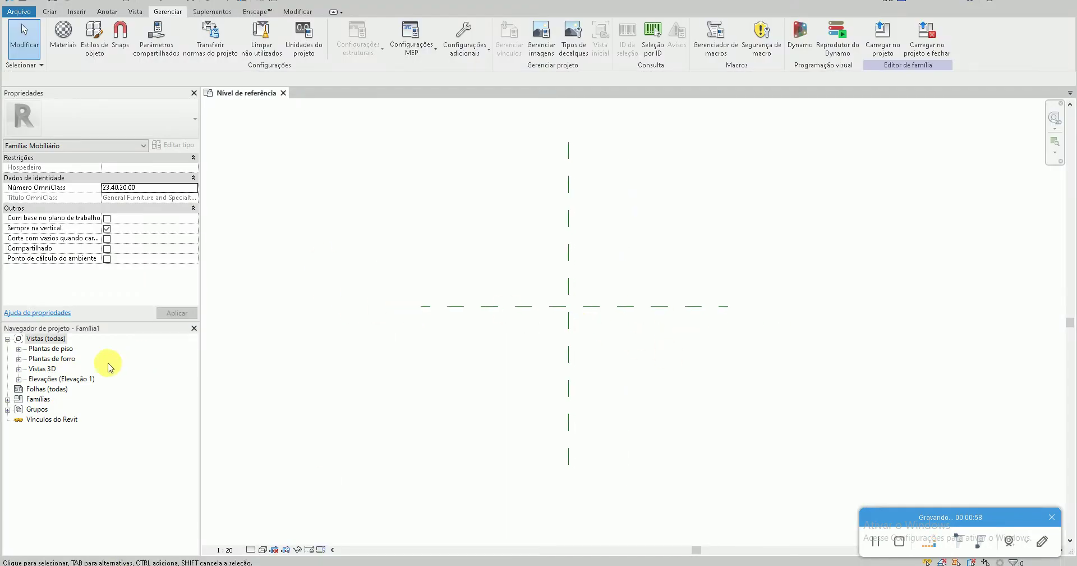
Open the Parte frontal elevation and import and place the wall-planter photo
{"action": "left_click", "coordinate": [61, 381]}
{"action": "double_click", "coordinate": [60, 380]}
{"action": "double_click", "coordinate": [59, 409]}
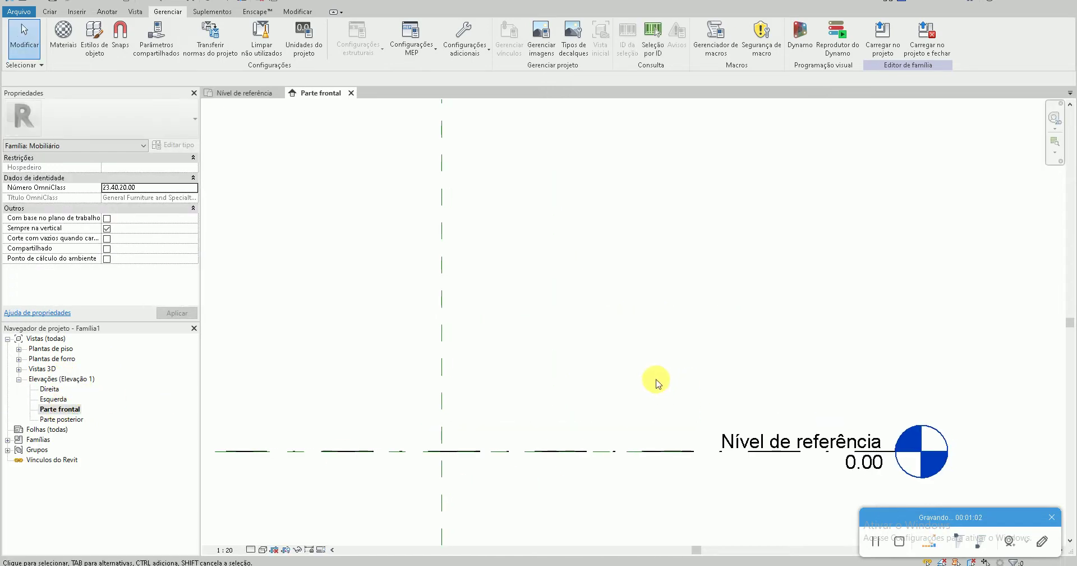
{"action": "left_click", "coordinate": [76, 12]}
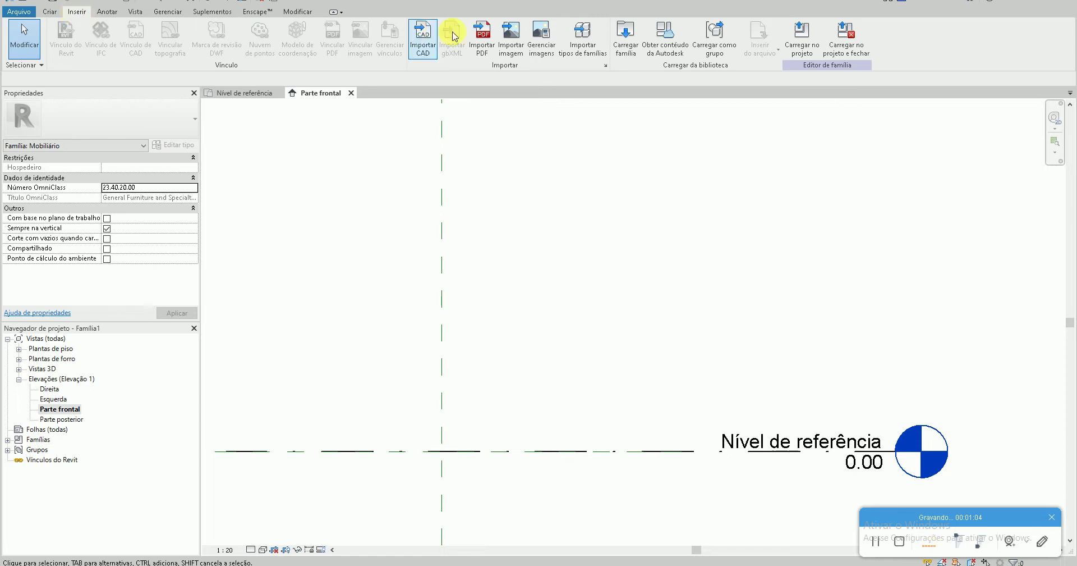
{"action": "left_click", "coordinate": [510, 36]}
{"action": "left_click", "coordinate": [592, 299]}
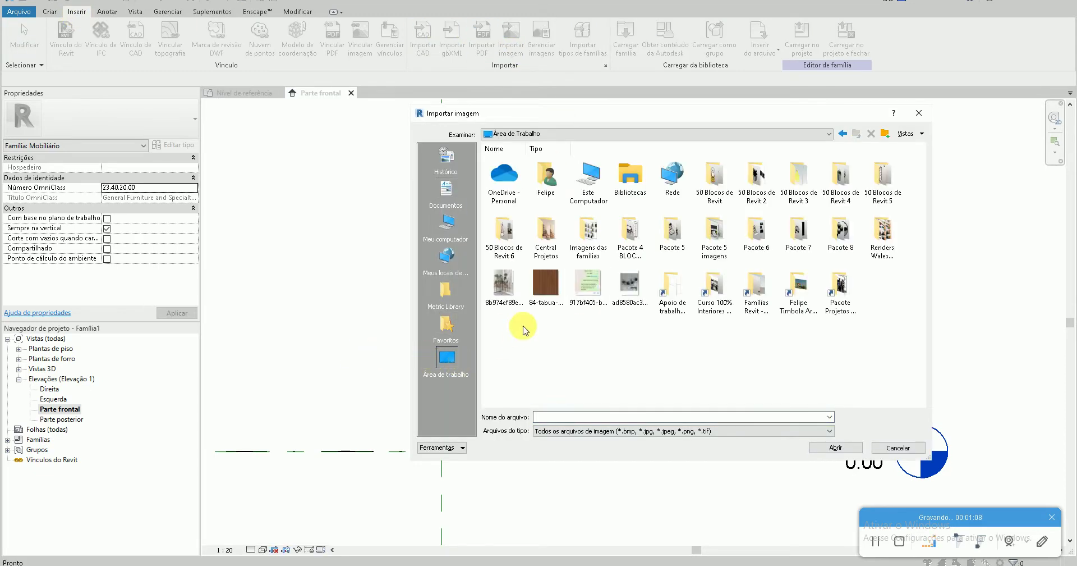
{"action": "double_click", "coordinate": [620, 305]}
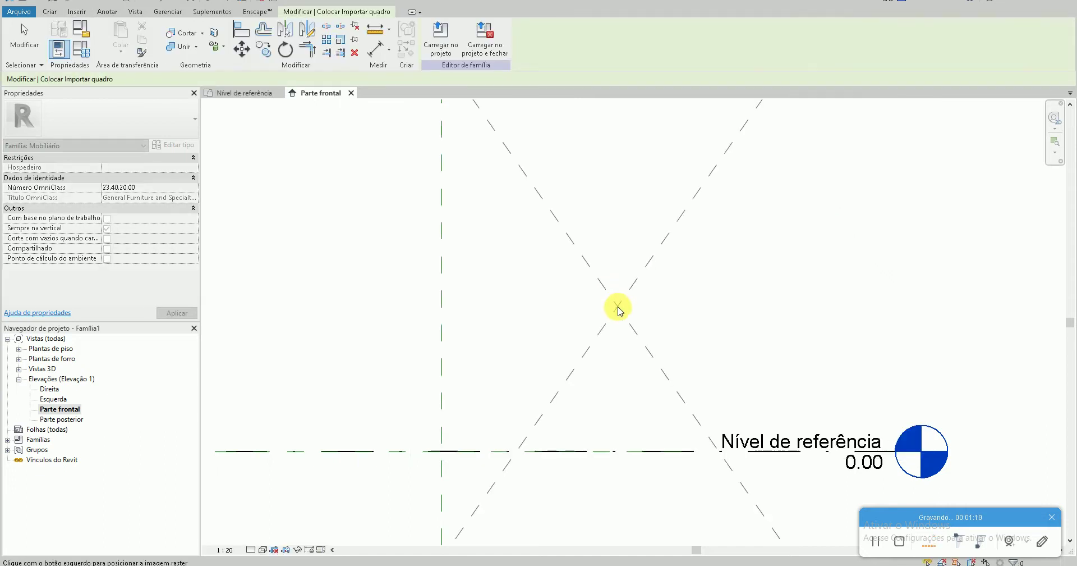
{"action": "scroll", "coordinate": [618, 308], "scroll_direction": "down", "scroll_amount": 5}
{"action": "left_click", "coordinate": [399, 300]}
Shrink the photo to about 2.7544 wide and position it above the reference level
{"action": "scroll", "coordinate": [553, 469], "scroll_direction": "down", "scroll_amount": 2}
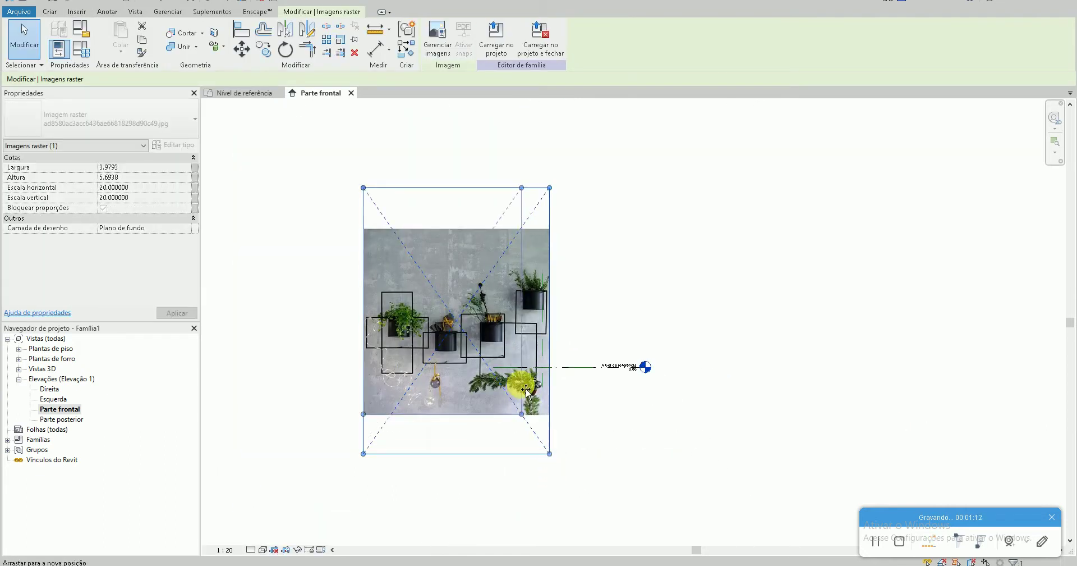
{"action": "left_click_drag", "start_coordinate": [549, 453], "coordinate": [492, 372]}
{"action": "scroll", "coordinate": [461, 314], "scroll_direction": "up", "scroll_amount": 3}
{"action": "left_click_drag", "start_coordinate": [443, 291], "coordinate": [462, 253]}
{"action": "left_click", "coordinate": [573, 254]}
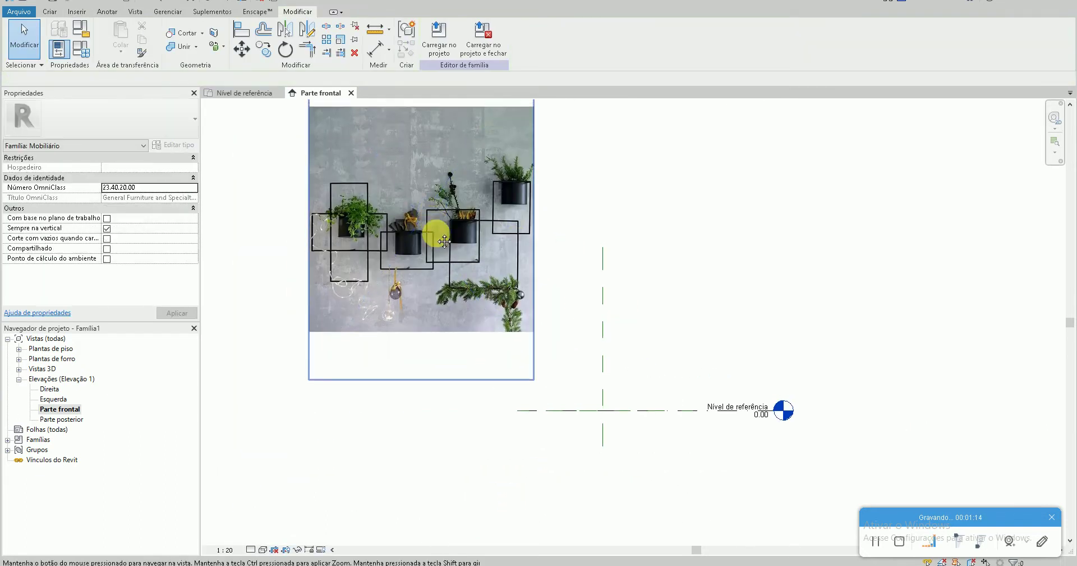
{"action": "middle_click_drag", "start_coordinate": [432, 207], "coordinate": [449, 272]}
{"action": "left_click", "coordinate": [450, 271]}
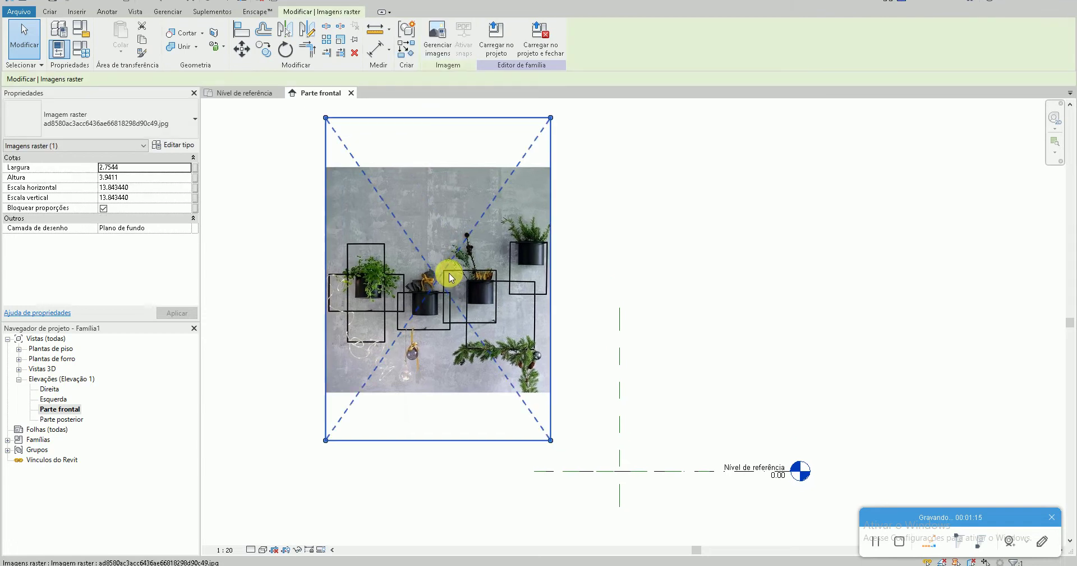
{"action": "left_click", "coordinate": [569, 290]}
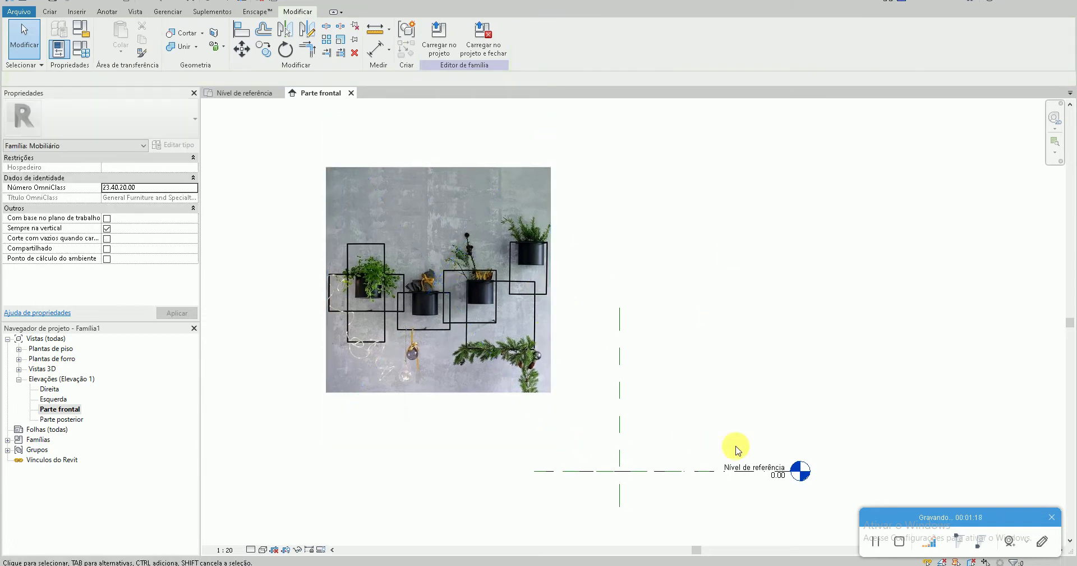
{"action": "left_click", "coordinate": [475, 344]}
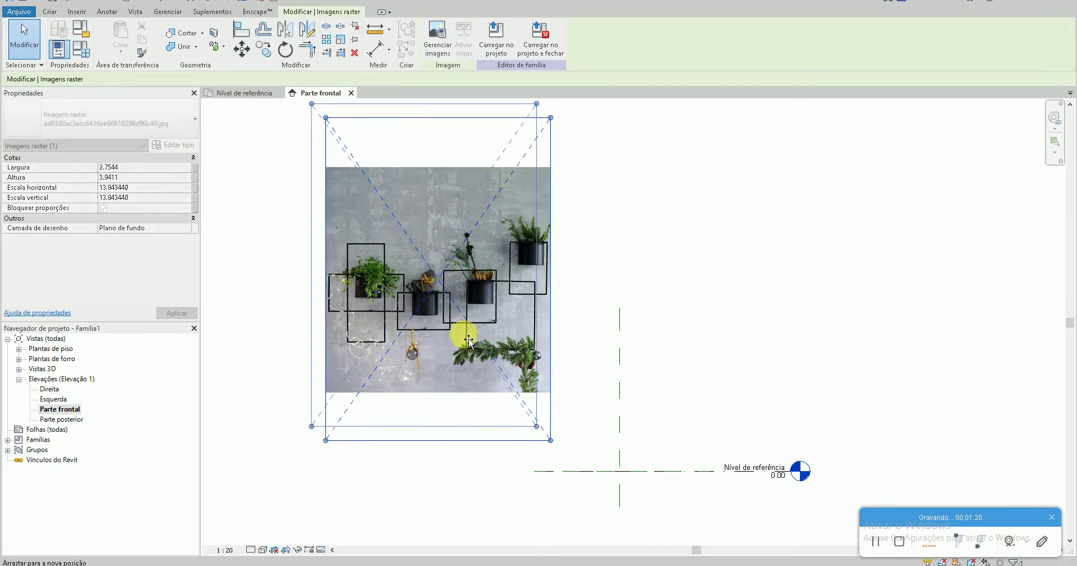
{"action": "left_click_drag", "start_coordinate": [475, 344], "coordinate": [462, 334]}
{"action": "left_click", "coordinate": [554, 320]}
{"action": "scroll", "coordinate": [359, 253], "scroll_direction": "up", "scroll_amount": 3}
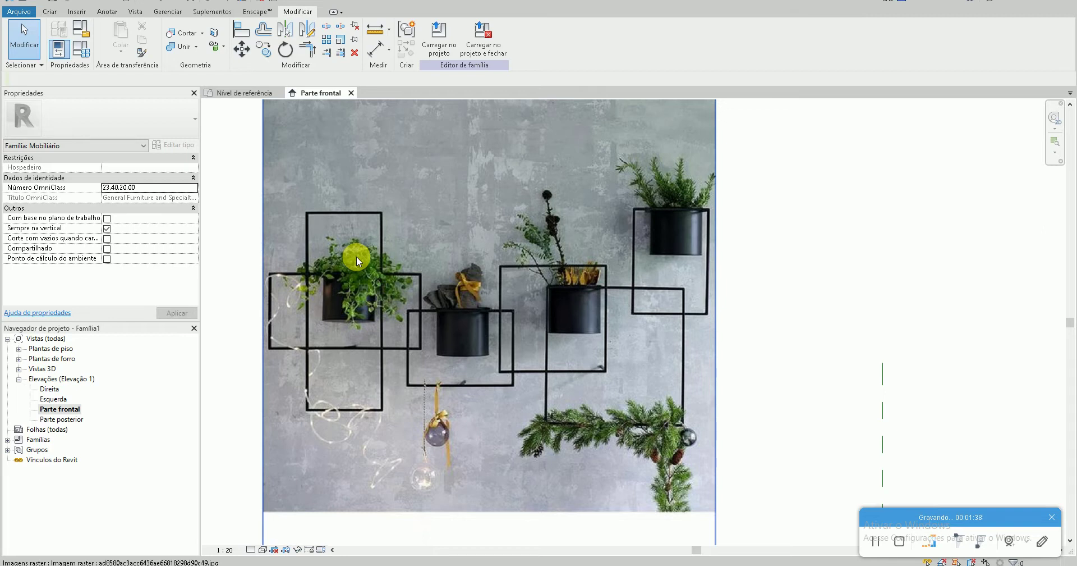
Rescale the reference photo with RE, measuring across the first pot as the reference length
{"action": "scroll", "coordinate": [355, 260], "scroll_direction": "up", "scroll_amount": 2}
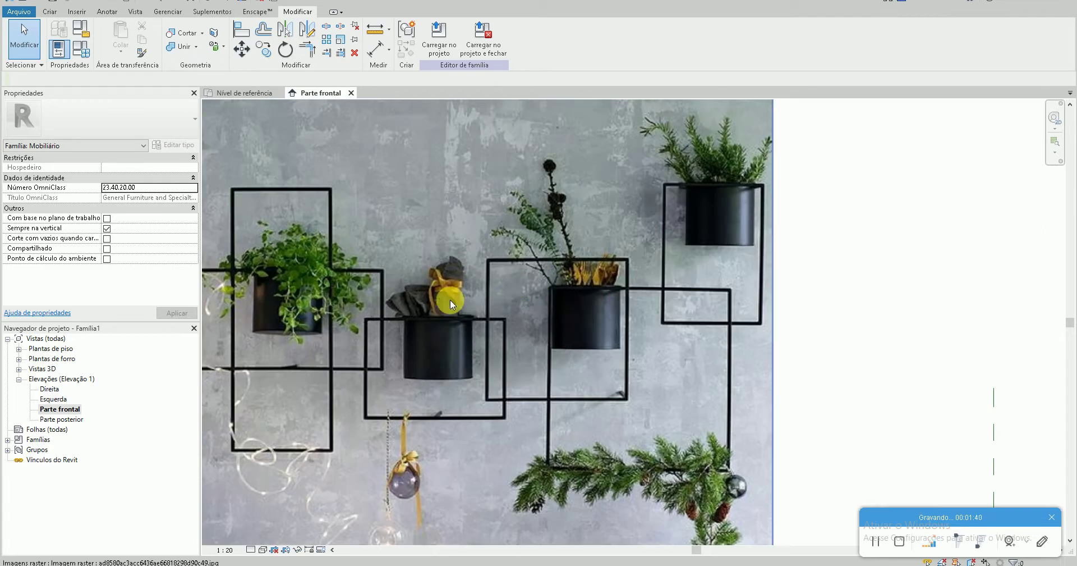
{"action": "scroll", "coordinate": [450, 299], "scroll_direction": "up", "scroll_amount": 2}
{"action": "scroll", "coordinate": [413, 307], "scroll_direction": "up", "scroll_amount": 2}
{"action": "key", "text": "r"}
{"action": "key", "text": "e"}
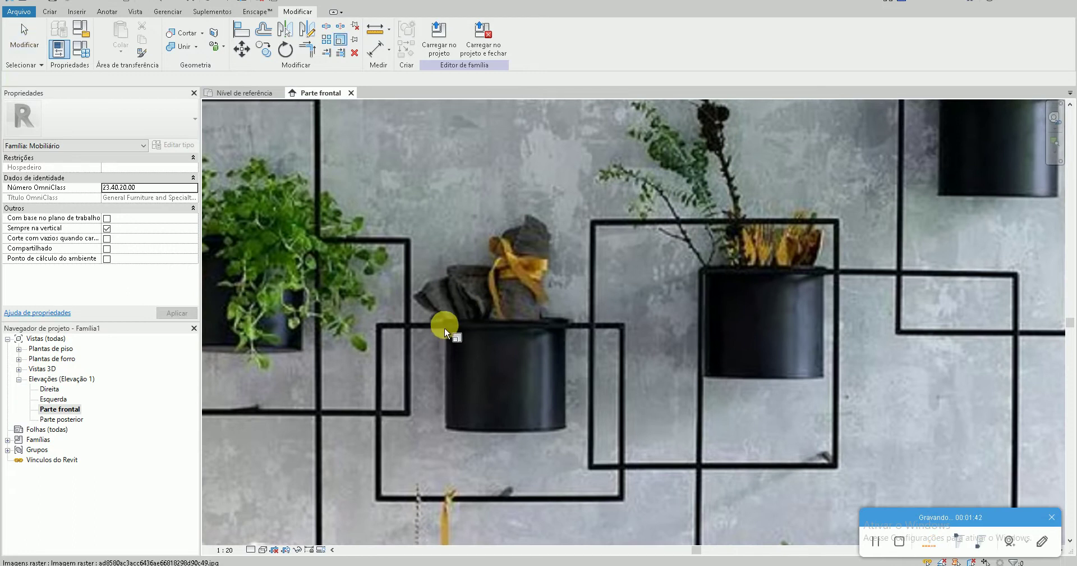
{"action": "scroll", "coordinate": [567, 327], "scroll_direction": "down", "scroll_amount": 5}
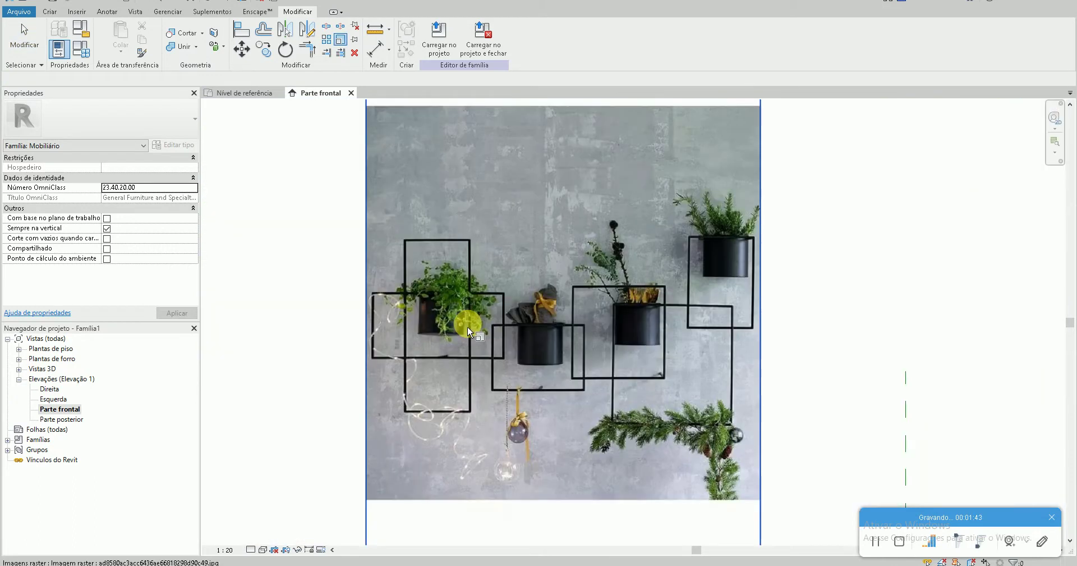
{"action": "key", "text": "Escape"}
{"action": "left_click", "coordinate": [402, 251]}
{"action": "scroll", "coordinate": [401, 251], "scroll_direction": "up", "scroll_amount": 4}
{"action": "key", "text": "r"}
{"action": "key", "text": "e"}
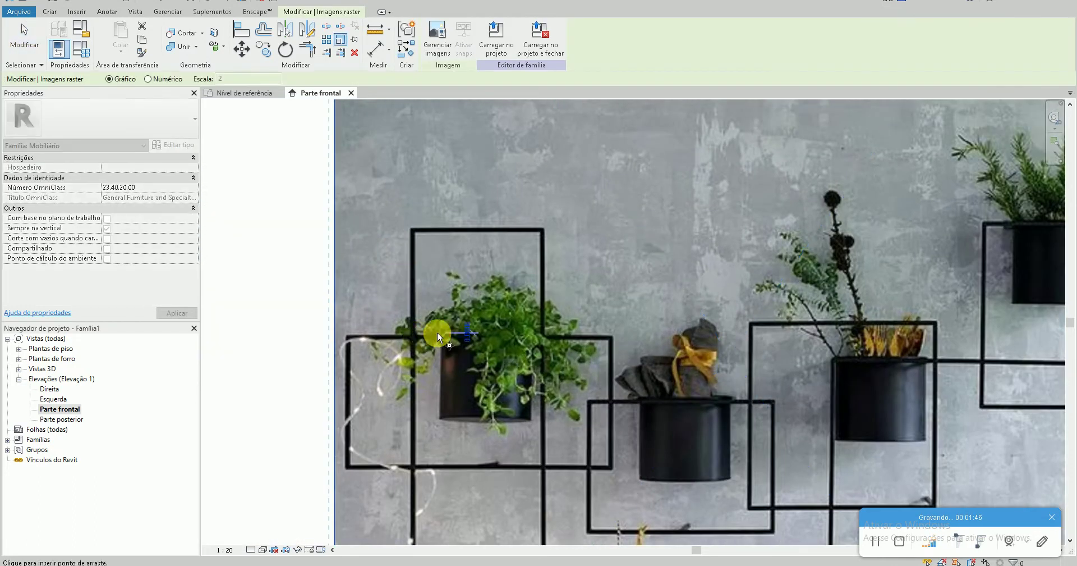
{"action": "left_click", "coordinate": [437, 332]}
{"action": "scroll", "coordinate": [533, 328], "scroll_direction": "up", "scroll_amount": 3}
{"action": "left_click", "coordinate": [531, 329]}
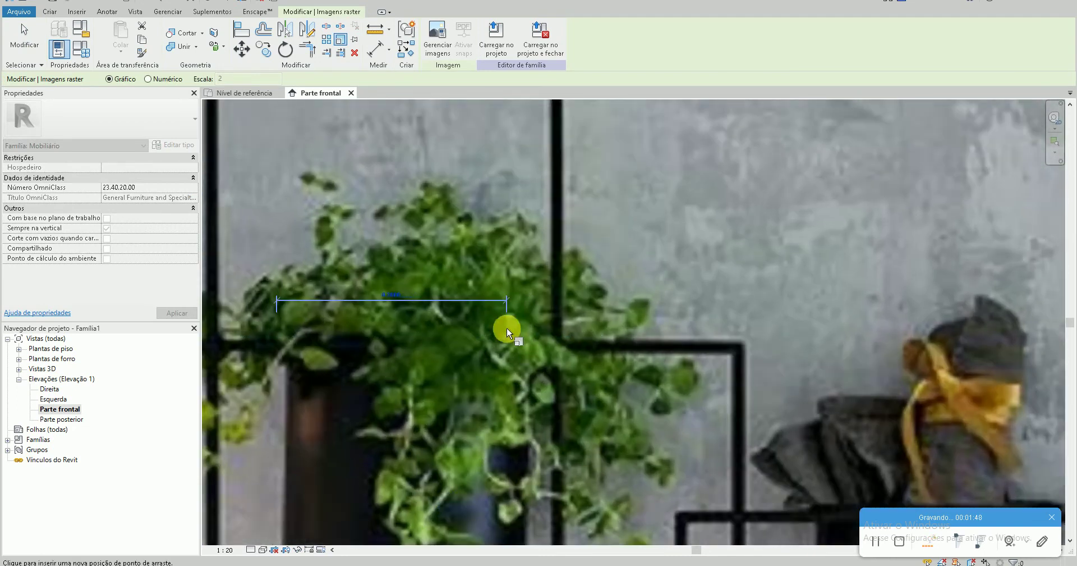
Move the photo's lower-left corner onto the reference level origin with MV, then zoom in
{"action": "left_click", "coordinate": [507, 326]}
{"action": "key", "text": "Escape"}
{"action": "scroll", "coordinate": [511, 339], "scroll_direction": "down", "scroll_amount": 4}
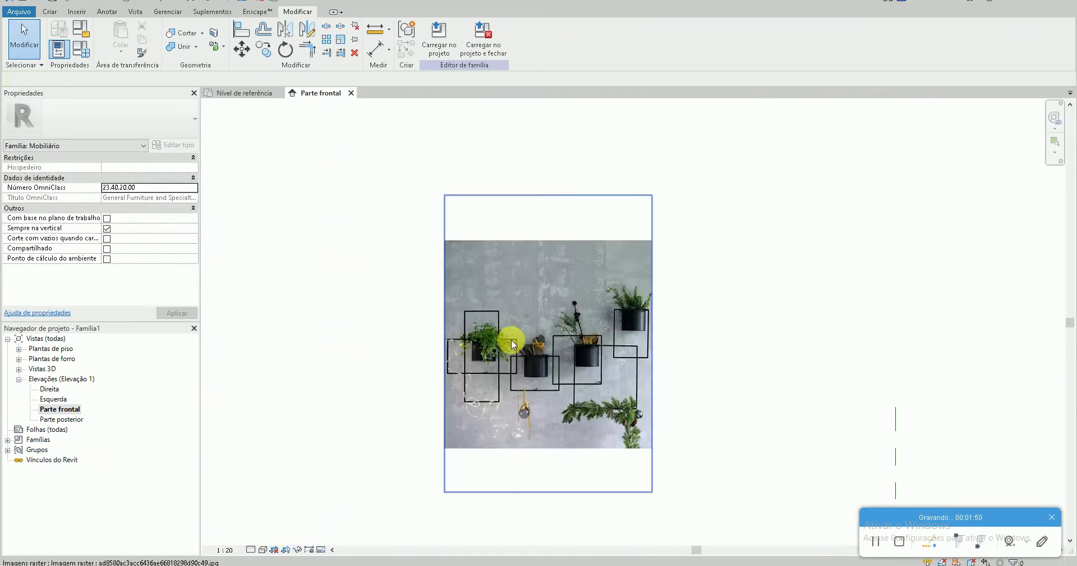
{"action": "left_click_drag", "start_coordinate": [511, 339], "coordinate": [431, 270]}
{"action": "scroll", "coordinate": [577, 361], "scroll_direction": "down", "scroll_amount": 1}
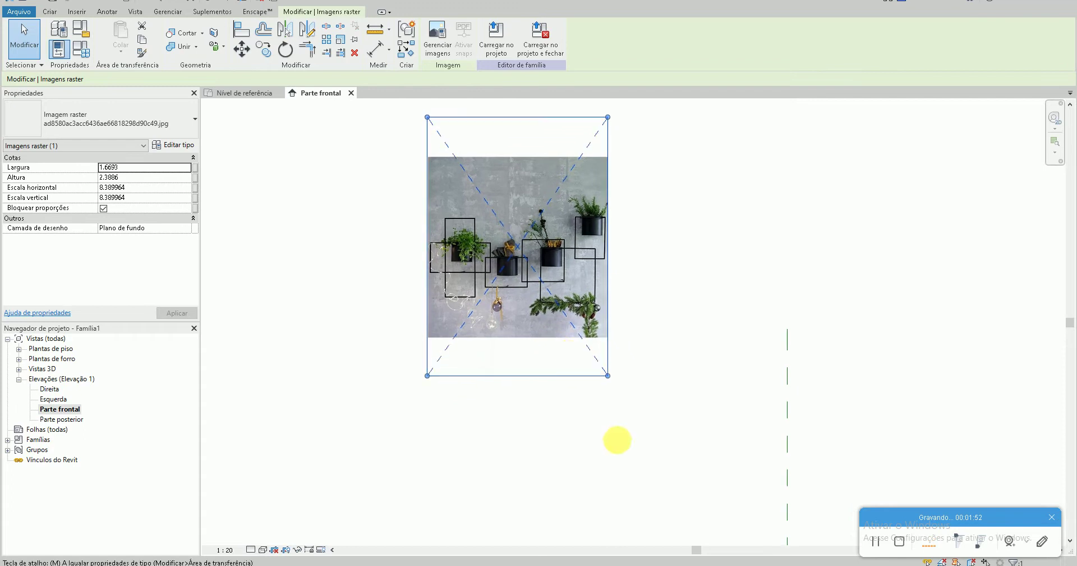
{"action": "key", "text": "m"}
{"action": "key", "text": "v"}
{"action": "left_click", "coordinate": [428, 377]}
{"action": "left_click", "coordinate": [637, 473]}
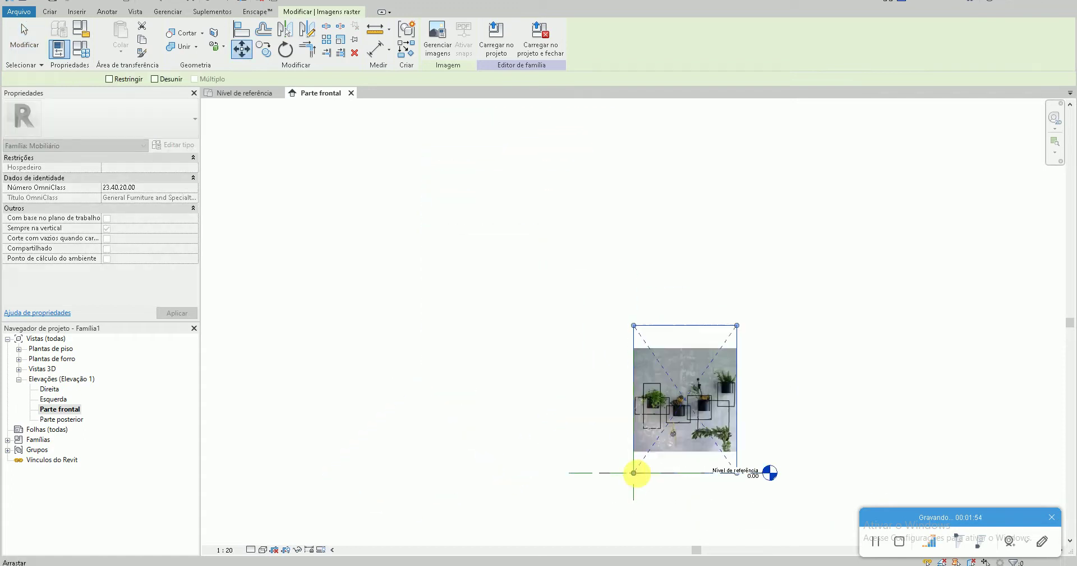
{"action": "key", "text": "Escape"}
{"action": "scroll", "coordinate": [684, 414], "scroll_direction": "up", "scroll_amount": 4}
{"action": "scroll", "coordinate": [684, 414], "scroll_direction": "up", "scroll_amount": 3}
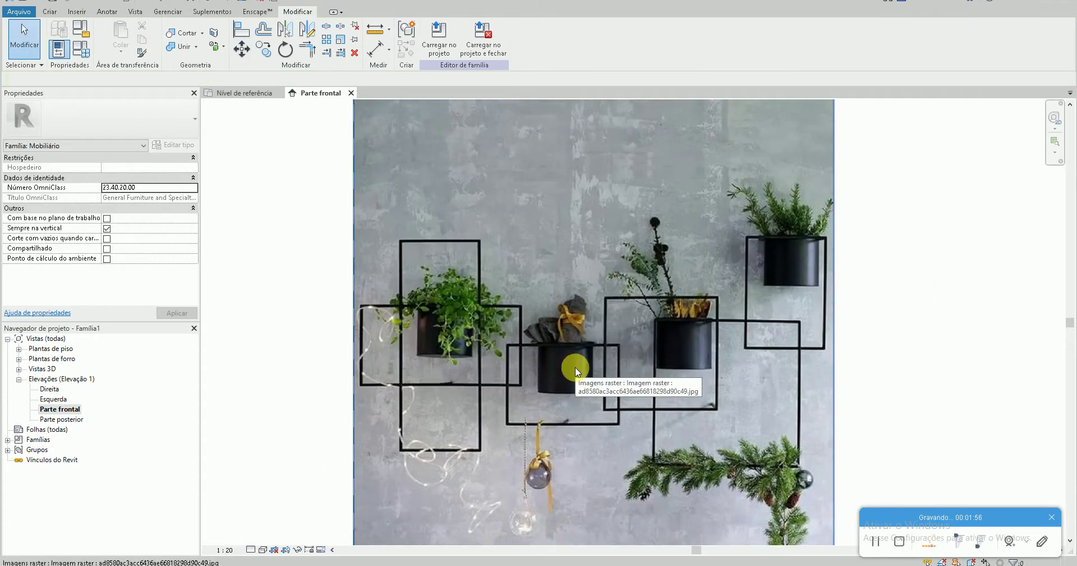
{"action": "scroll", "coordinate": [399, 312], "scroll_direction": "up", "scroll_amount": 2}
{"action": "scroll", "coordinate": [410, 325], "scroll_direction": "up", "scroll_amount": 1}
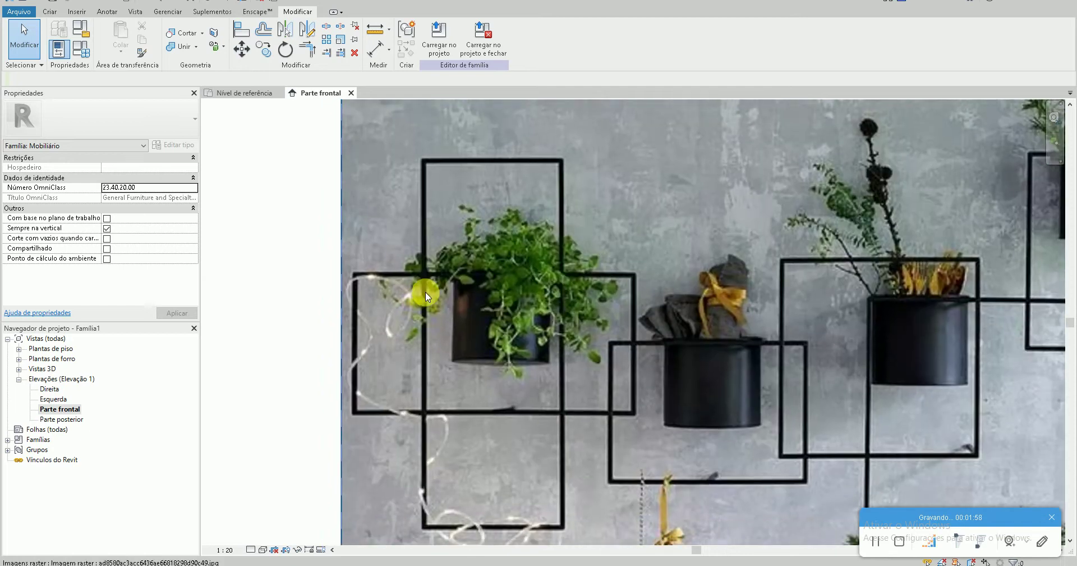
{"action": "scroll", "coordinate": [389, 282], "scroll_direction": "down", "scroll_amount": 4}
{"action": "scroll", "coordinate": [390, 282], "scroll_direction": "down", "scroll_amount": 3}
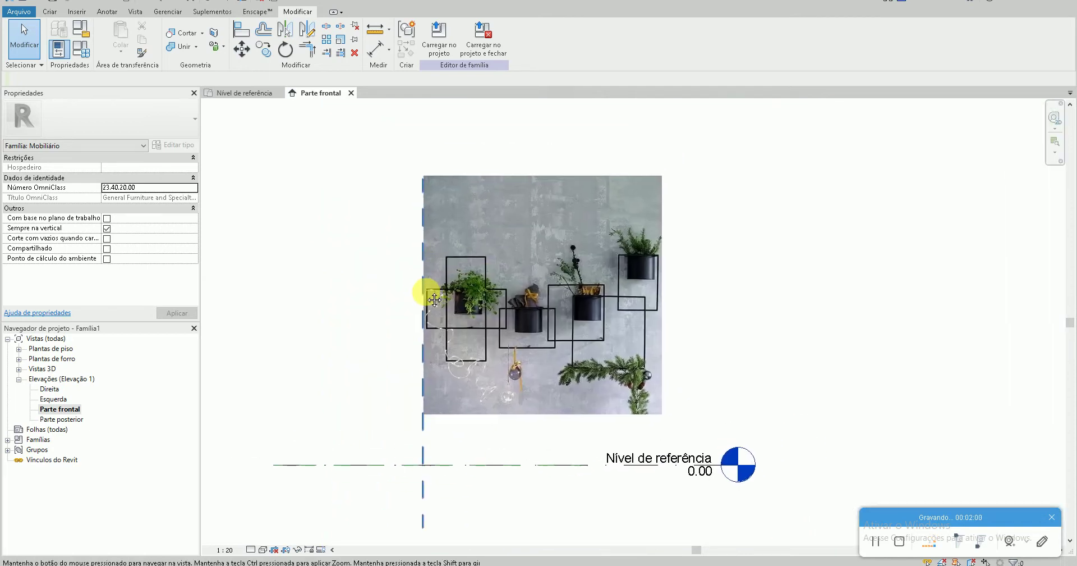
{"action": "scroll", "coordinate": [487, 299], "scroll_direction": "up", "scroll_amount": 5}
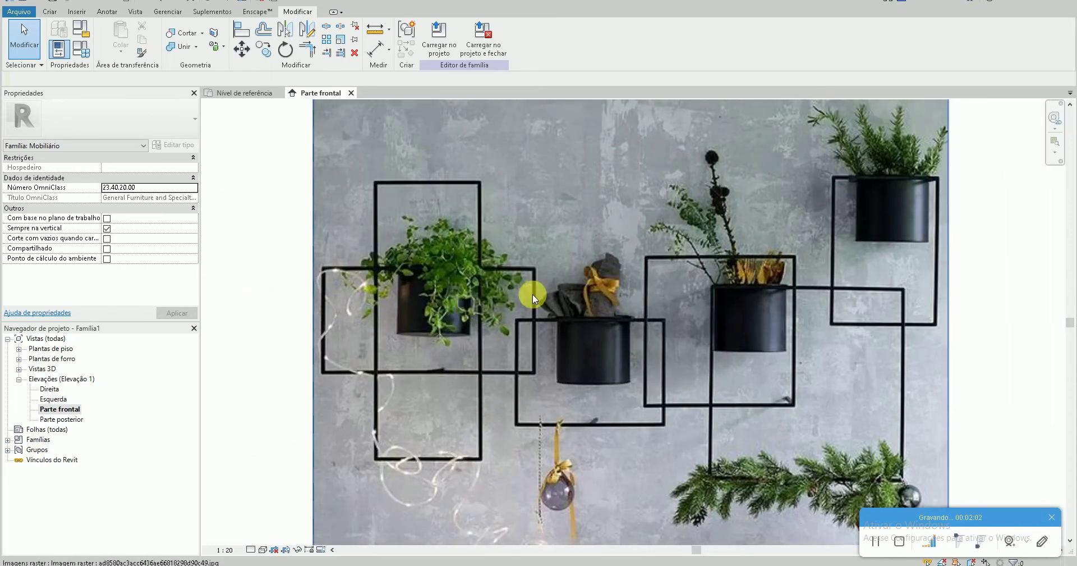
{"action": "scroll", "coordinate": [418, 300], "scroll_direction": "up", "scroll_amount": 2}
{"action": "scroll", "coordinate": [754, 391], "scroll_direction": "up", "scroll_amount": 1}
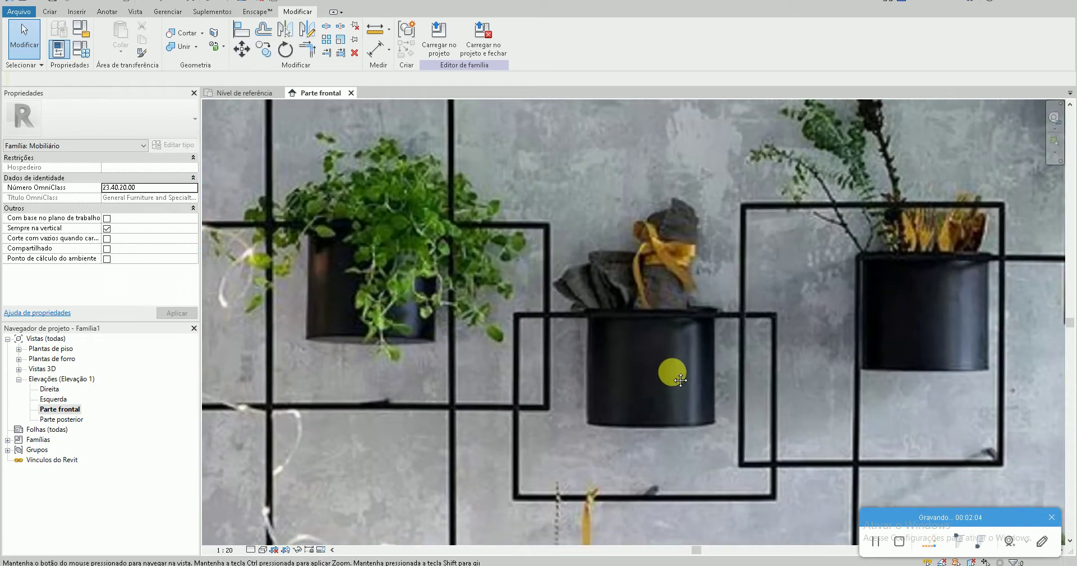
Start a solid revolve and draw its axis line vertically through the pot's centre
{"action": "left_click", "coordinate": [49, 12]}
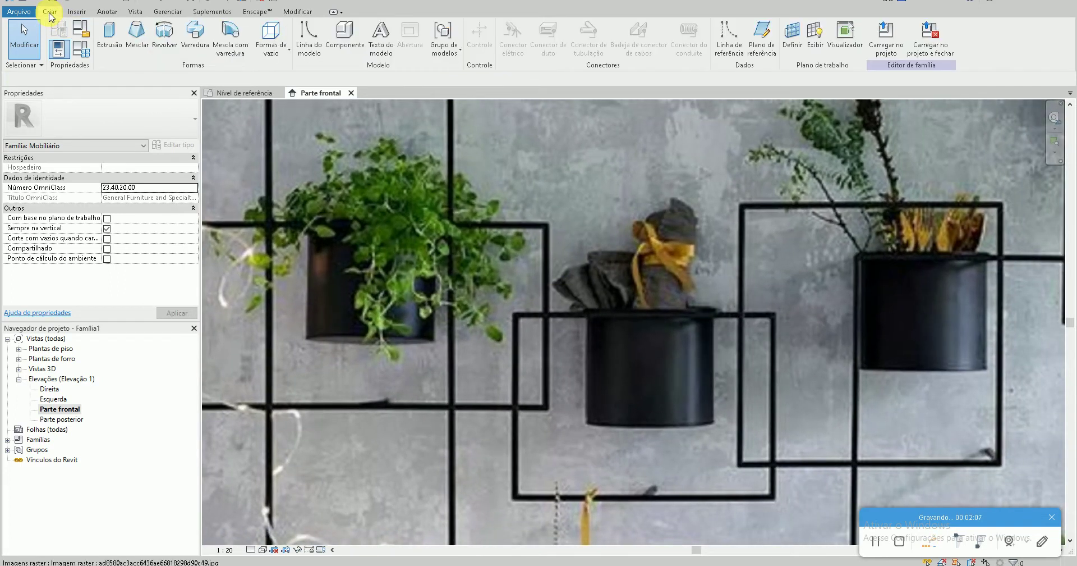
{"action": "left_click", "coordinate": [164, 44]}
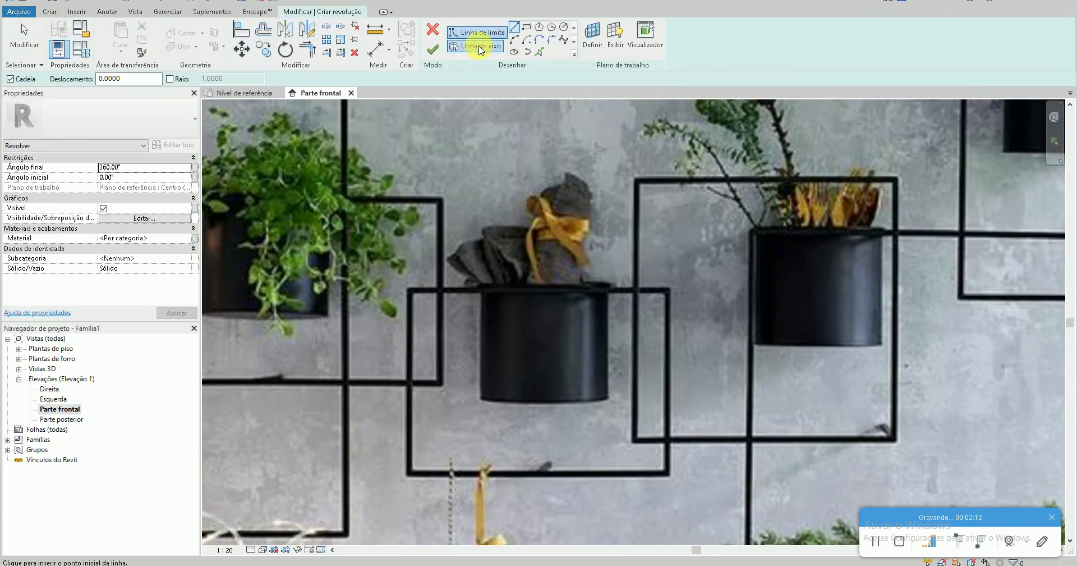
{"action": "left_click", "coordinate": [480, 46]}
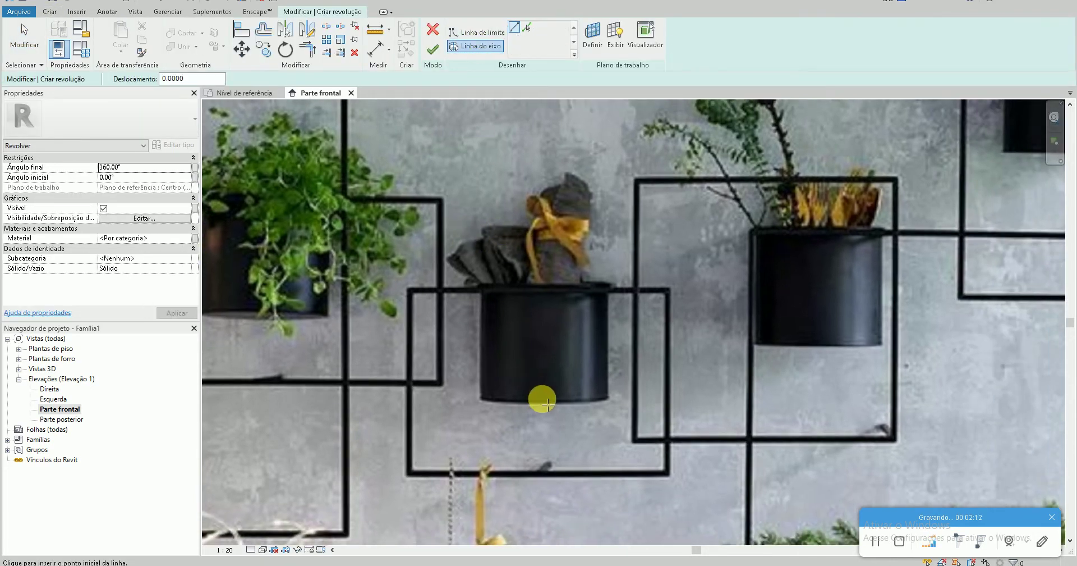
{"action": "left_click", "coordinate": [551, 408]}
{"action": "left_click", "coordinate": [552, 224]}
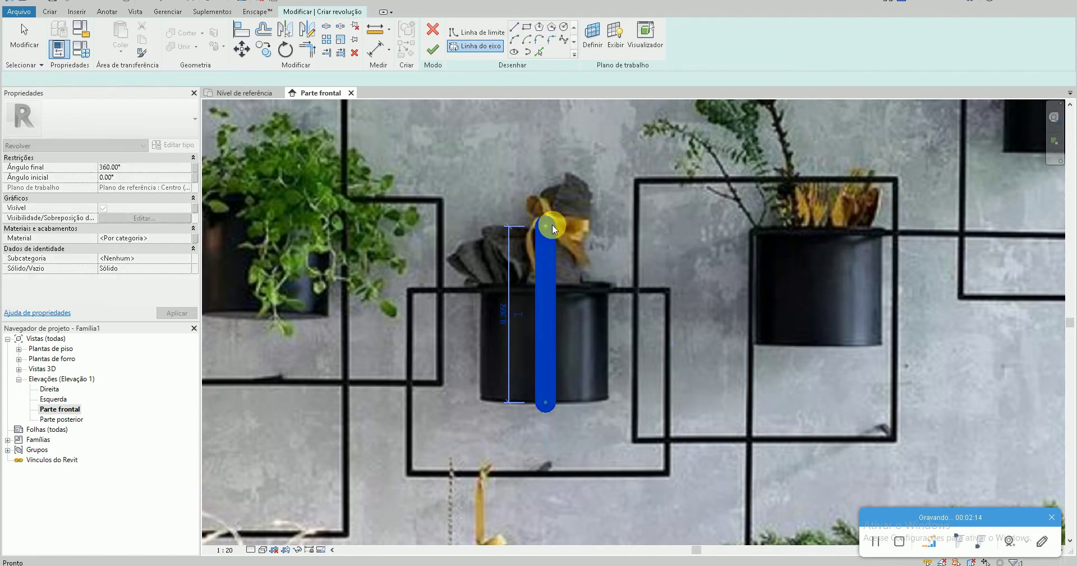
{"action": "scroll", "coordinate": [564, 331], "scroll_direction": "up", "scroll_amount": 3}
{"action": "key", "text": "Escape"}
{"action": "left_click", "coordinate": [545, 348]}
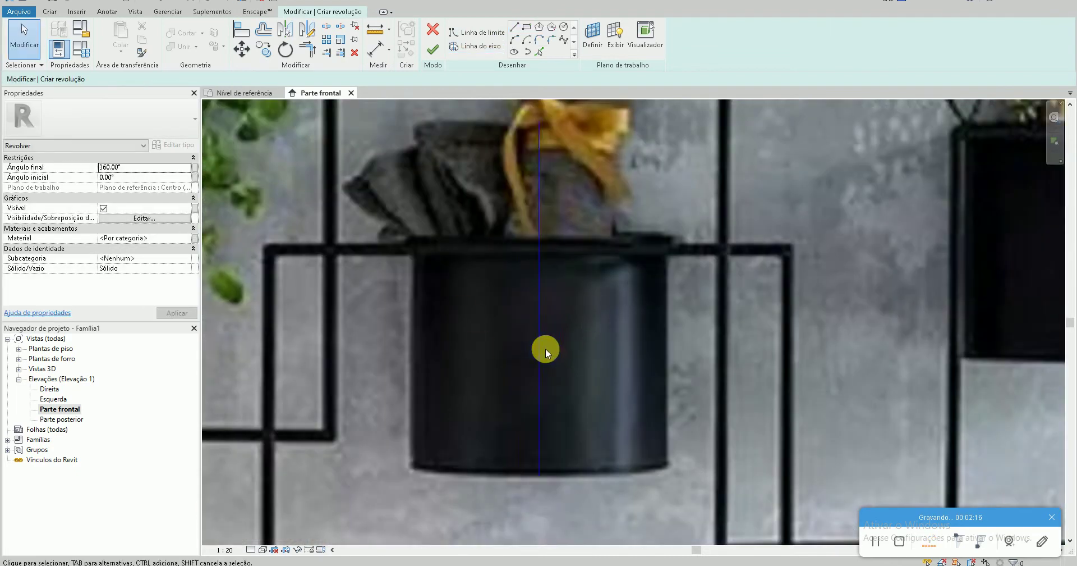
Draw boundary lines along the pot's bottom and up its right side to the rim
{"action": "left_click", "coordinate": [514, 26]}
{"action": "left_click", "coordinate": [539, 475]}
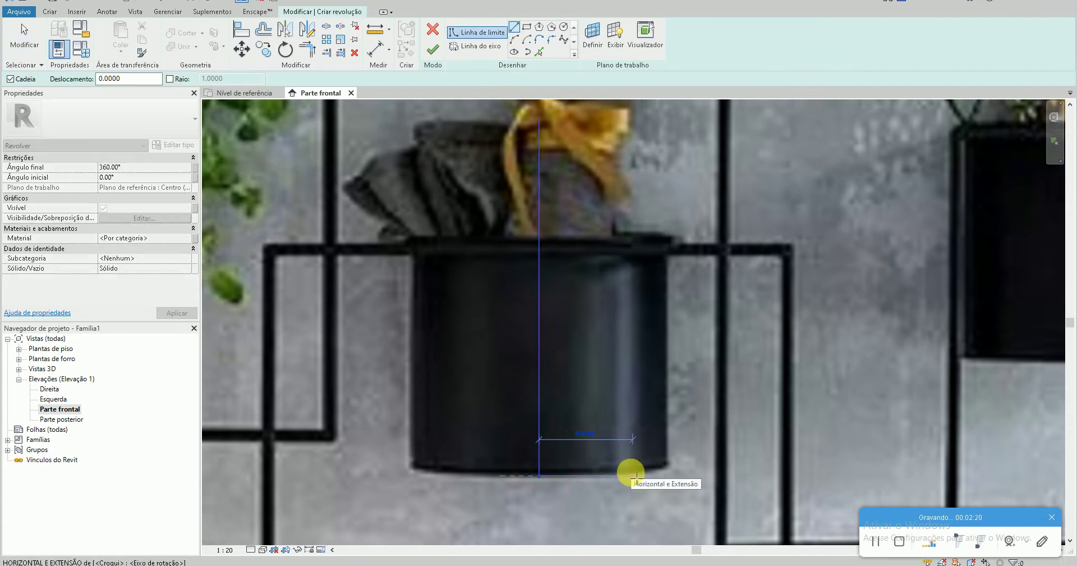
{"action": "left_click", "coordinate": [674, 476]}
{"action": "key", "text": "Escape"}
{"action": "left_click", "coordinate": [673, 475]}
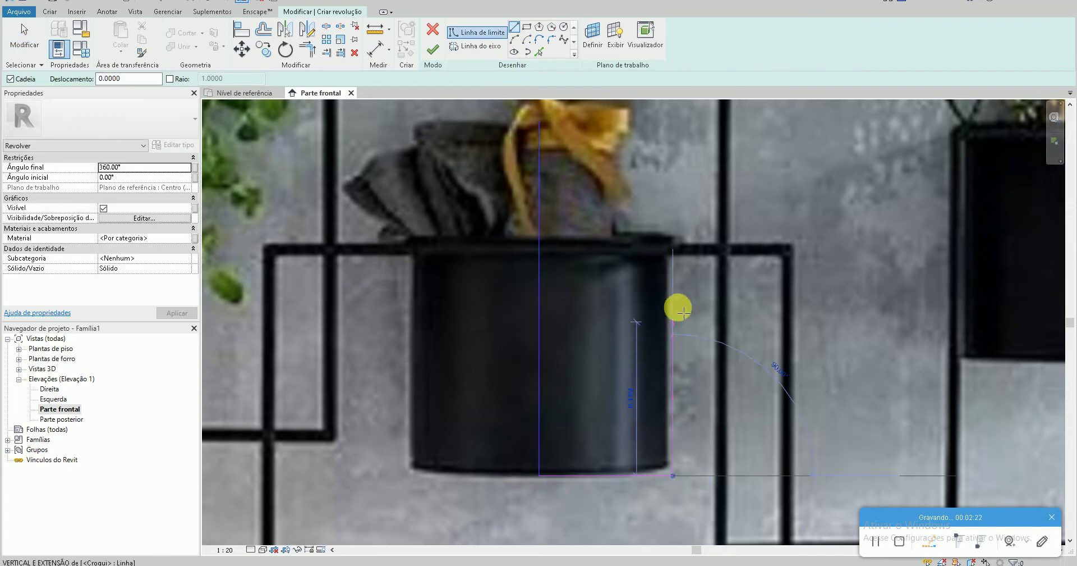
{"action": "scroll", "coordinate": [677, 257], "scroll_direction": "up", "scroll_amount": 2}
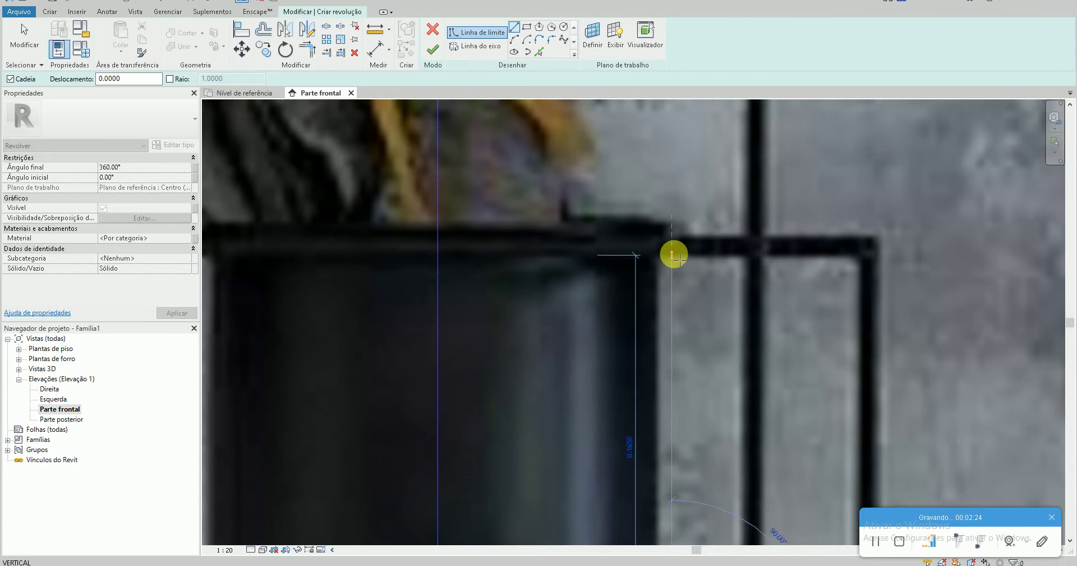
{"action": "key", "text": "Escape"}
{"action": "scroll", "coordinate": [678, 257], "scroll_direction": "down", "scroll_amount": 2}
{"action": "key", "text": "Escape"}
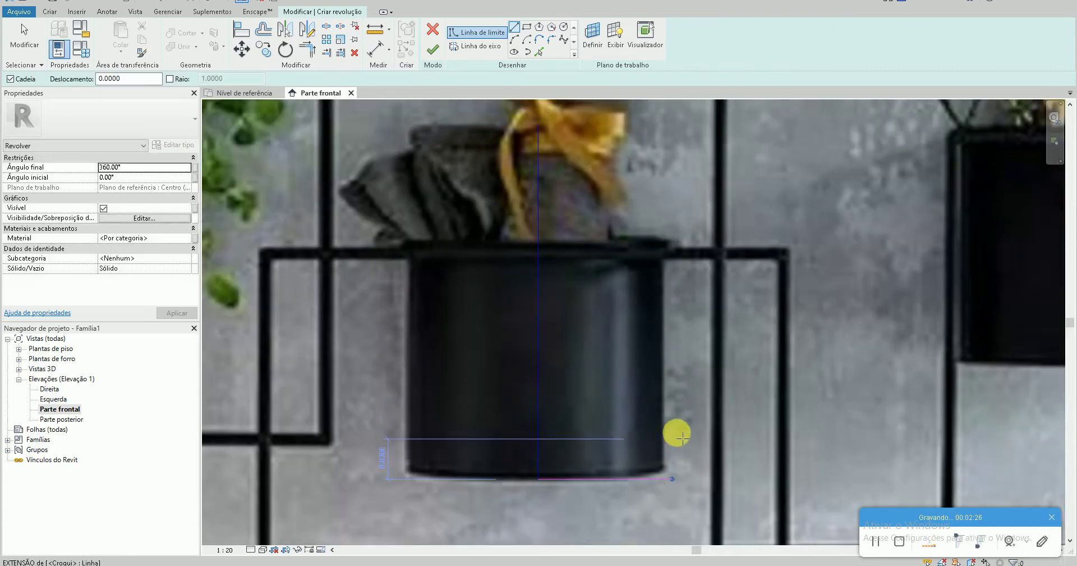
{"action": "left_click", "coordinate": [676, 481]}
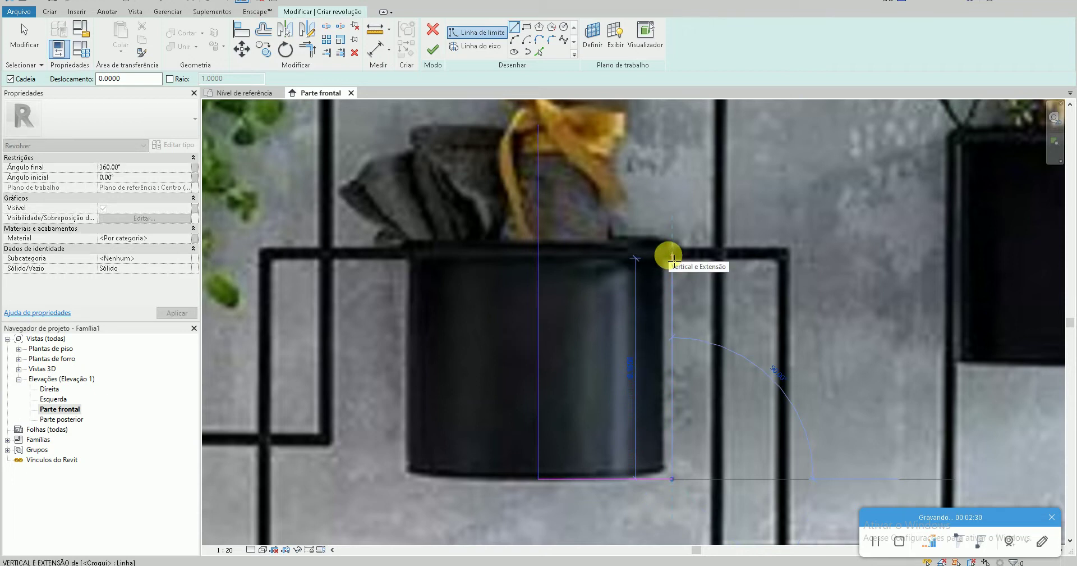
{"action": "left_click", "coordinate": [672, 257]}
{"action": "key", "text": "Escape"}
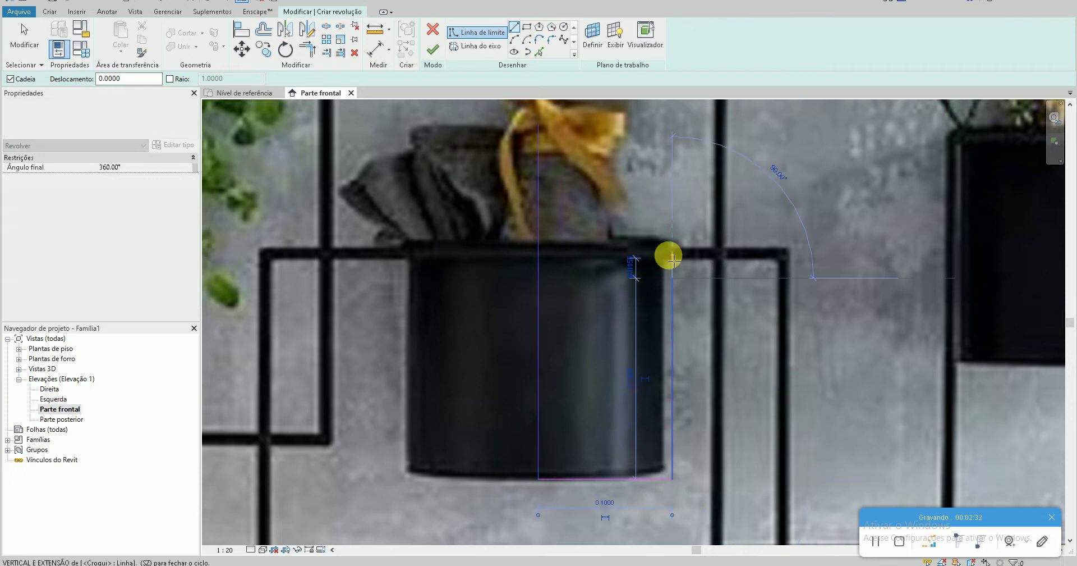
{"action": "scroll", "coordinate": [667, 253], "scroll_direction": "up", "scroll_amount": 2}
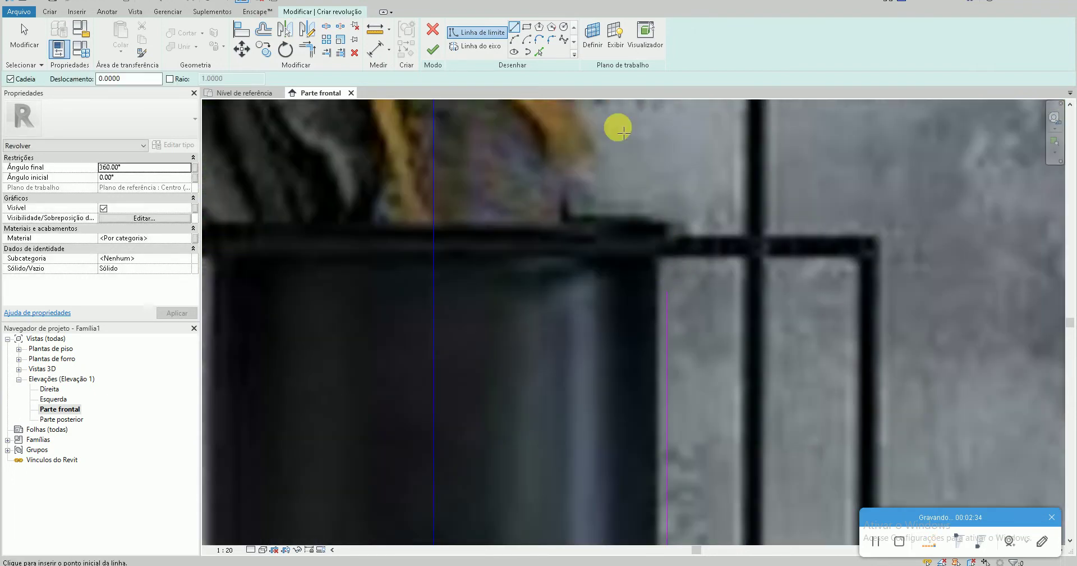
Add a small arc for the pot's rim at the top of the side line
{"action": "left_click", "coordinate": [515, 40]}
{"action": "left_click", "coordinate": [668, 290]}
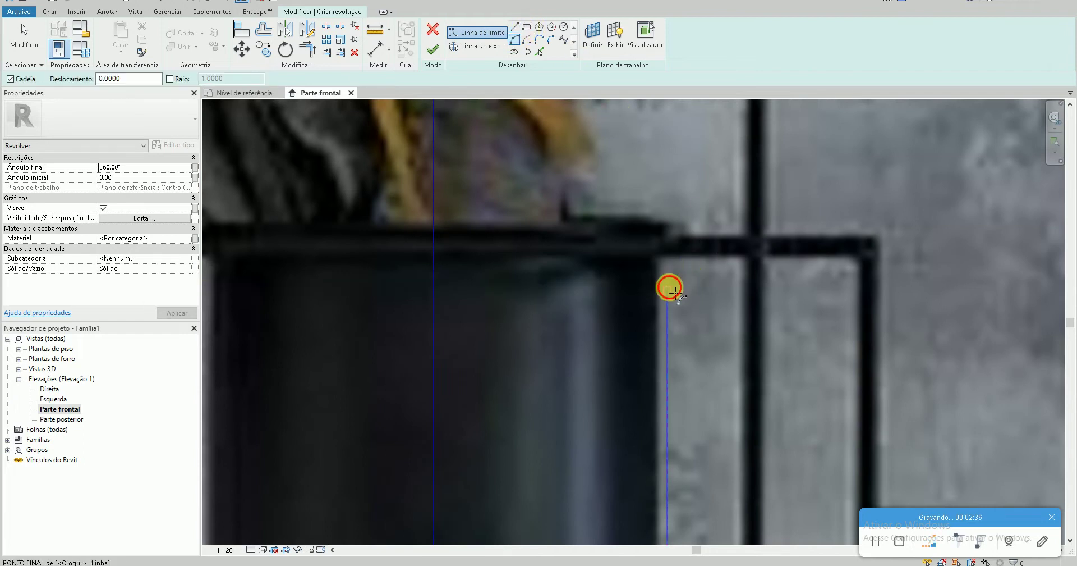
{"action": "left_click", "coordinate": [672, 255]}
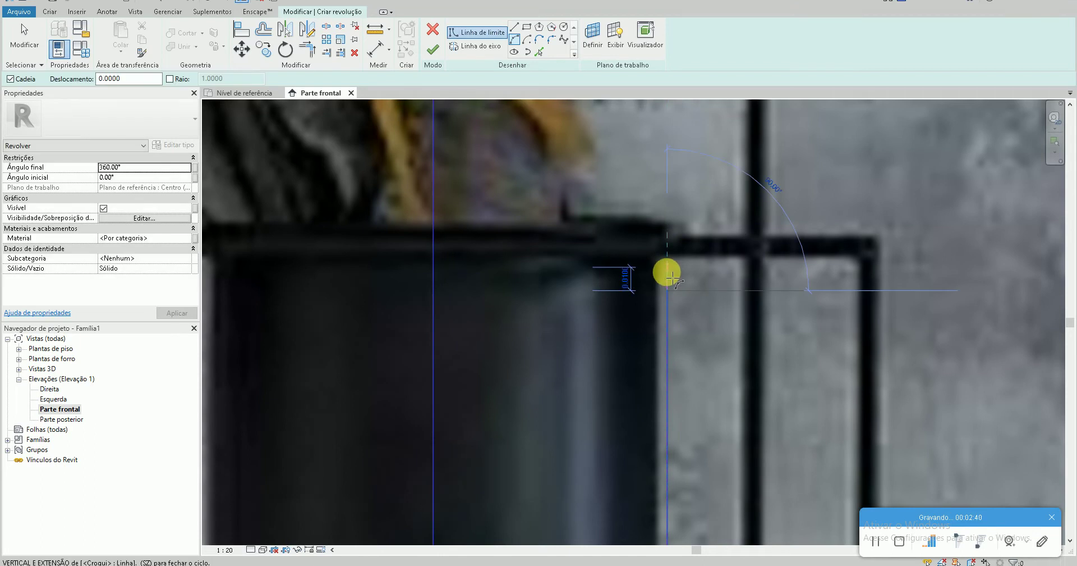
{"action": "left_click", "coordinate": [672, 276]}
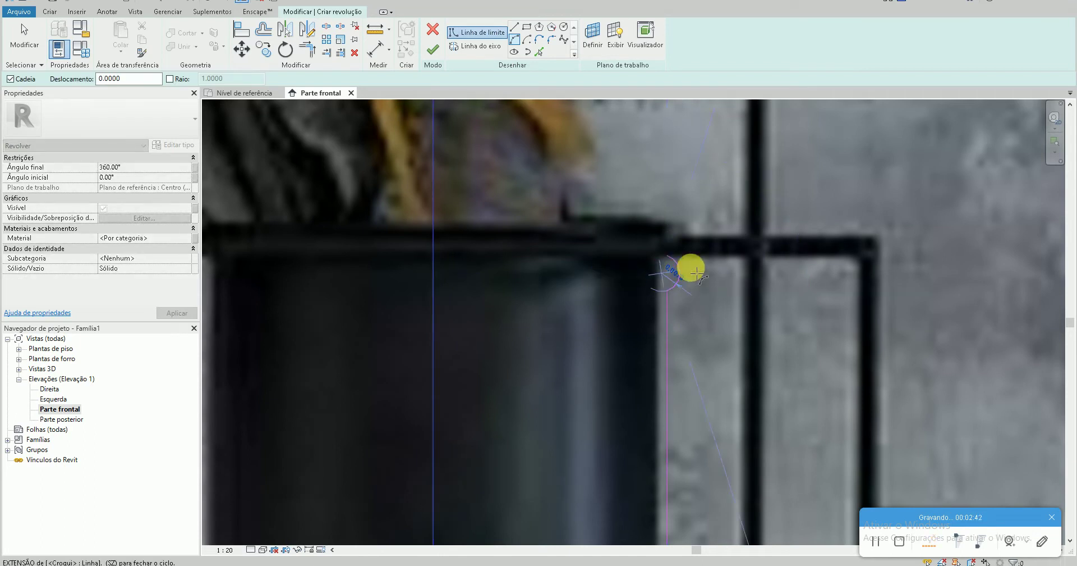
{"action": "left_click", "coordinate": [682, 273]}
{"action": "scroll", "coordinate": [681, 269], "scroll_direction": "down", "scroll_amount": 3}
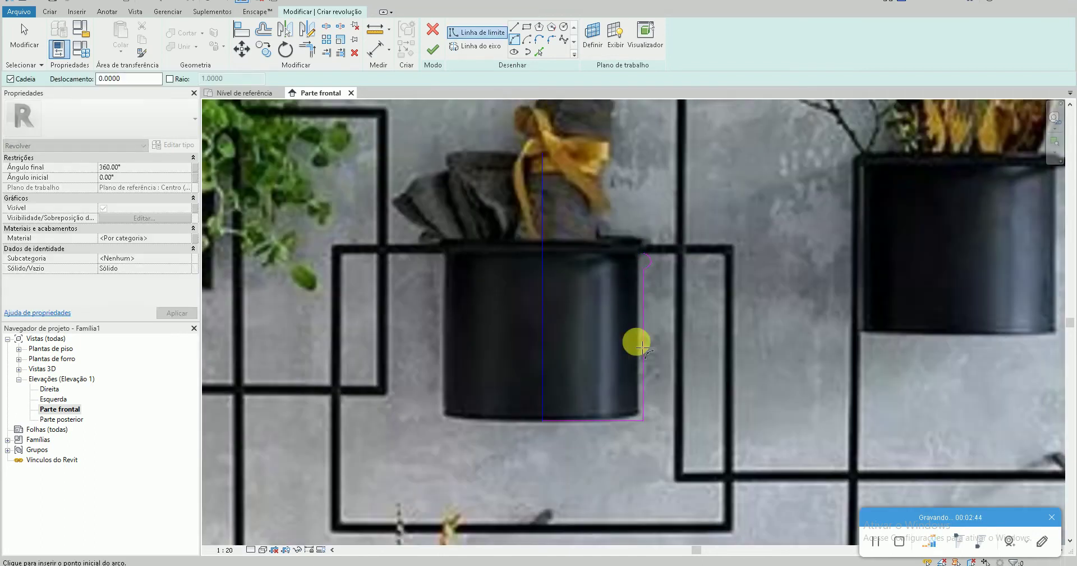
{"action": "scroll", "coordinate": [601, 331], "scroll_direction": "up", "scroll_amount": 2}
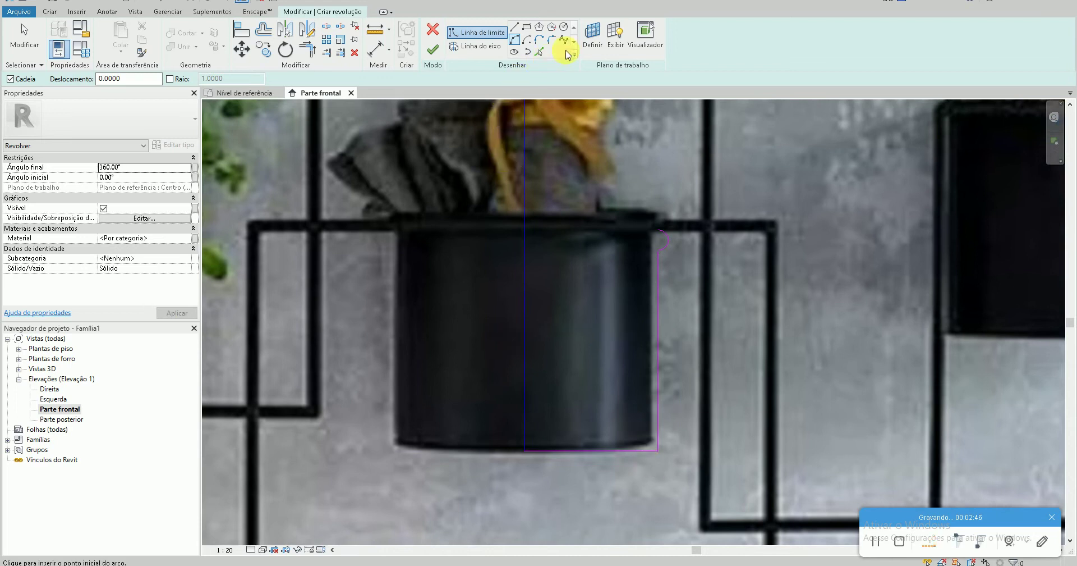
Round the pot's bottom-right corner with a fillet arc between the bottom and side lines
{"action": "left_click", "coordinate": [553, 40]}
{"action": "left_click", "coordinate": [646, 450]}
{"action": "left_click", "coordinate": [656, 436]}
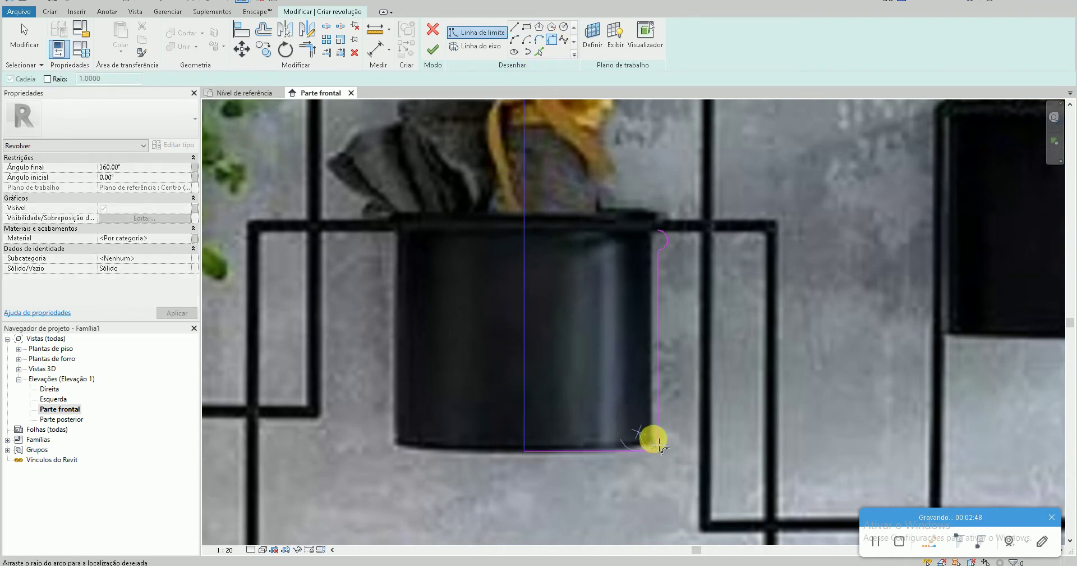
{"action": "scroll", "coordinate": [657, 443], "scroll_direction": "up", "scroll_amount": 2}
{"action": "left_click", "coordinate": [657, 448]}
{"action": "scroll", "coordinate": [634, 404], "scroll_direction": "down", "scroll_amount": 3}
{"action": "middle_click_drag", "start_coordinate": [618, 366], "coordinate": [614, 402]}
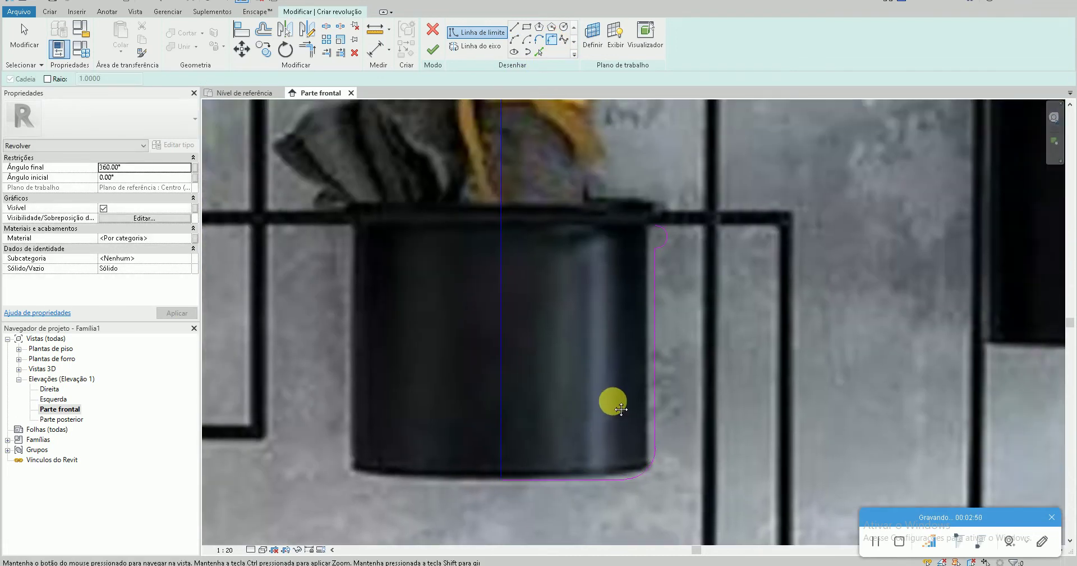
Offset the rounded corner, side line and rim arc inward to give the pot wall thickness
{"action": "left_click", "coordinate": [263, 29]}
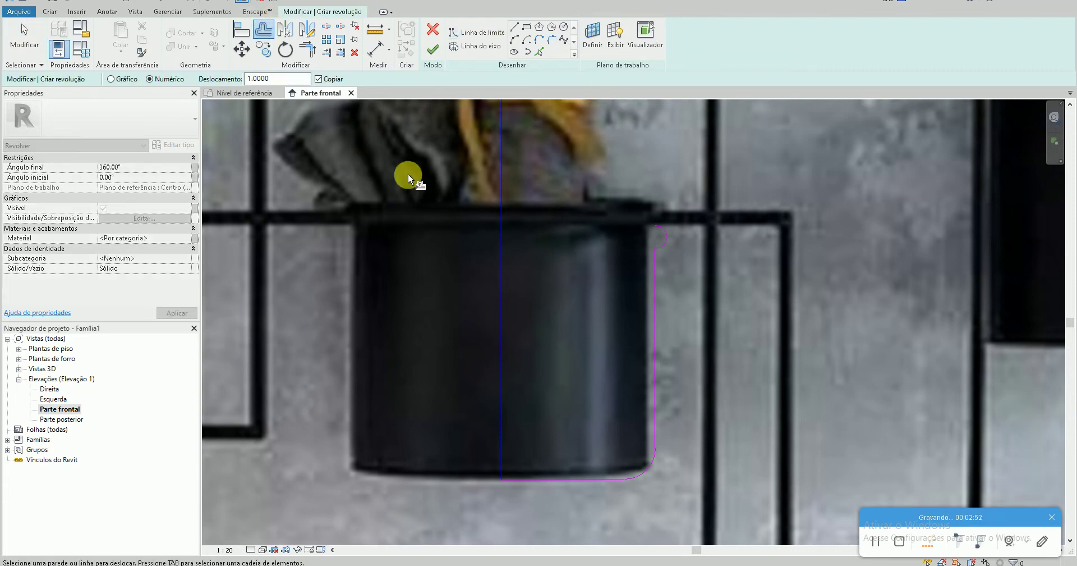
{"action": "double_click", "coordinate": [250, 79]}
{"action": "type", "text": "0.0050"}
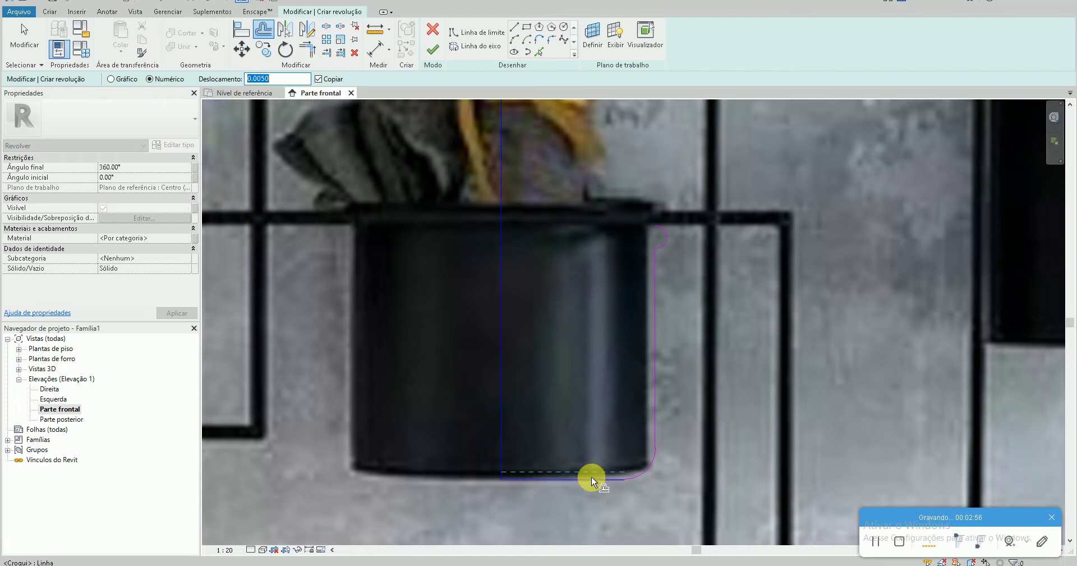
{"action": "left_click", "coordinate": [638, 474]}
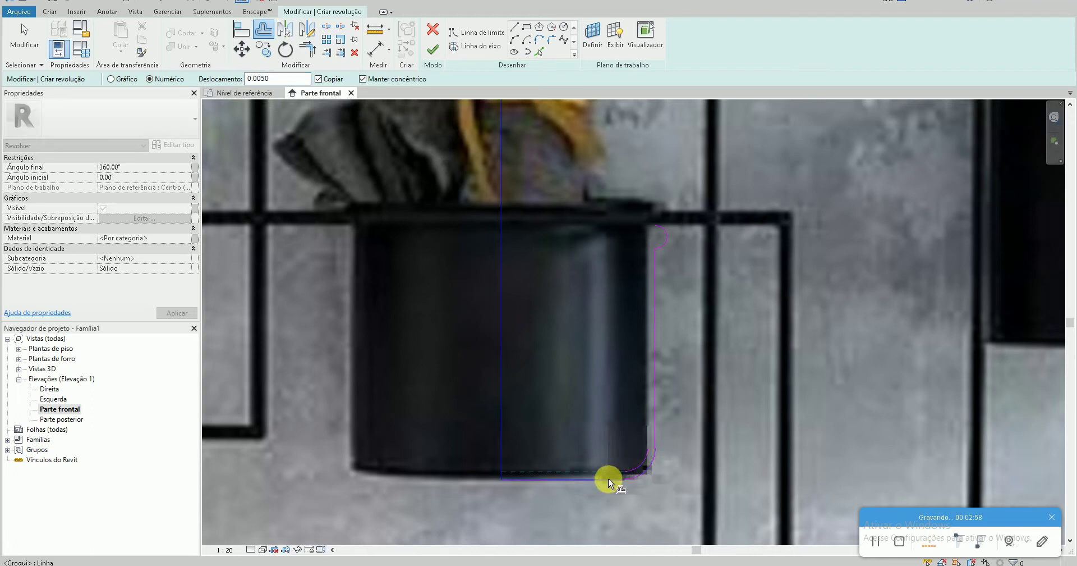
{"action": "left_click", "coordinate": [654, 395]}
{"action": "scroll", "coordinate": [654, 258], "scroll_direction": "up", "scroll_amount": 2}
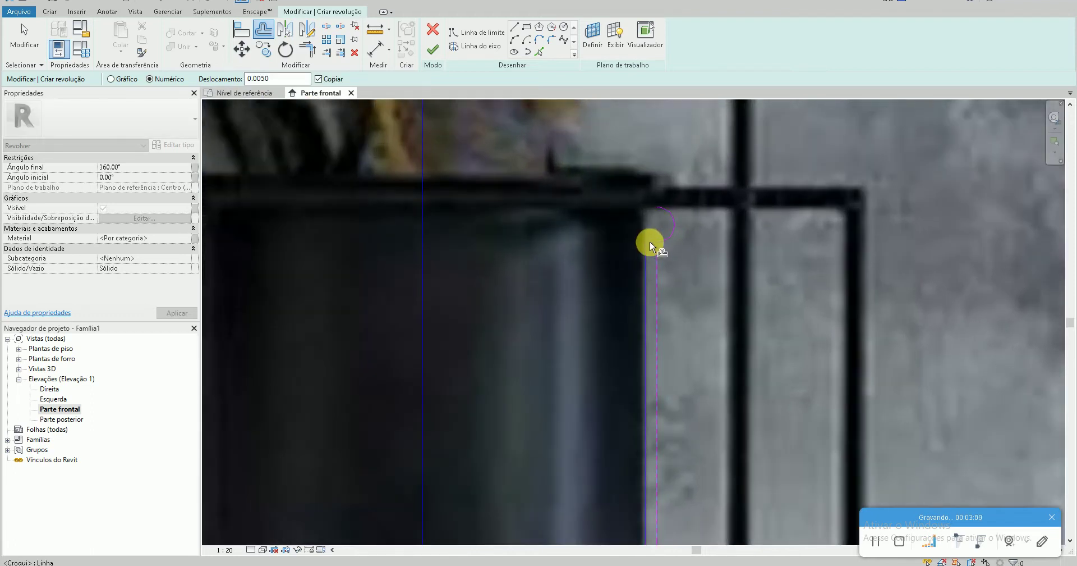
{"action": "left_click", "coordinate": [650, 244]}
{"action": "key", "text": "Escape"}
Close the profile with extra boundary lines and TR corners, then finish the revolved pot
{"action": "left_click", "coordinate": [522, 32]}
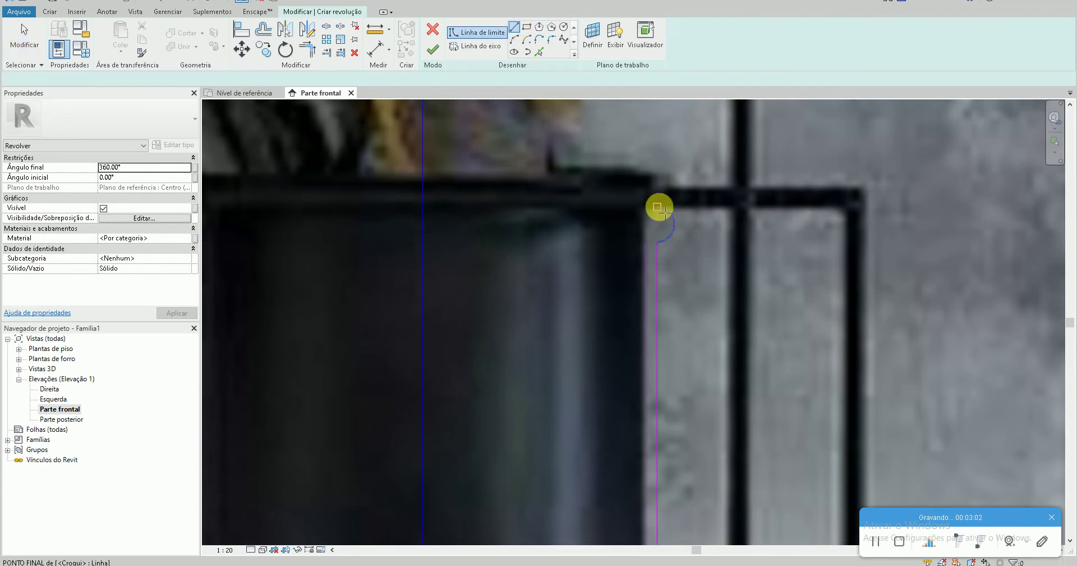
{"action": "key", "text": "Escape"}
{"action": "key", "text": "t"}
{"action": "key", "text": "r"}
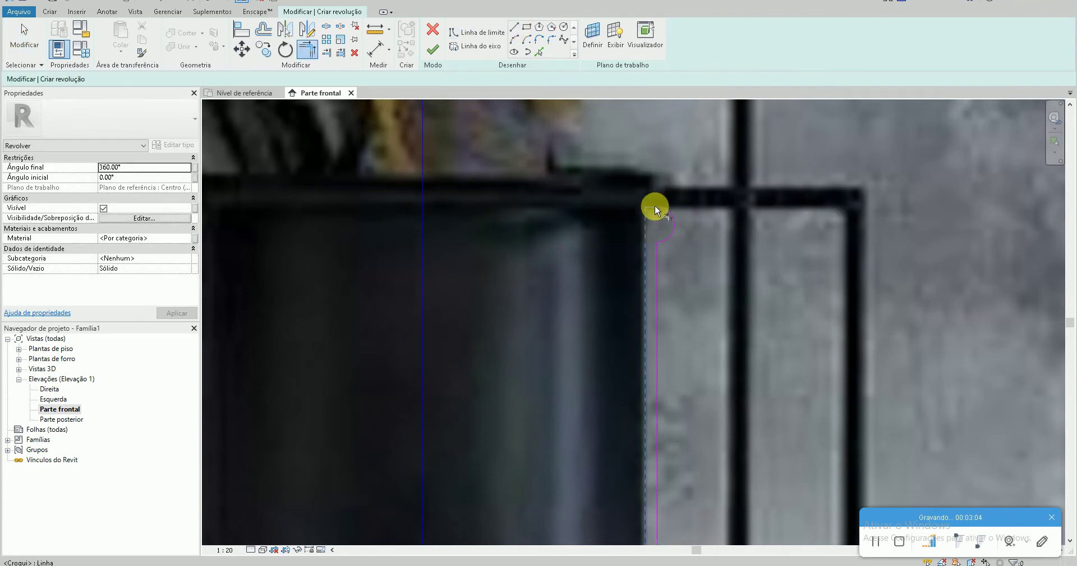
{"action": "scroll", "coordinate": [654, 265], "scroll_direction": "down", "scroll_amount": 3}
{"action": "scroll", "coordinate": [574, 392], "scroll_direction": "up", "scroll_amount": 3}
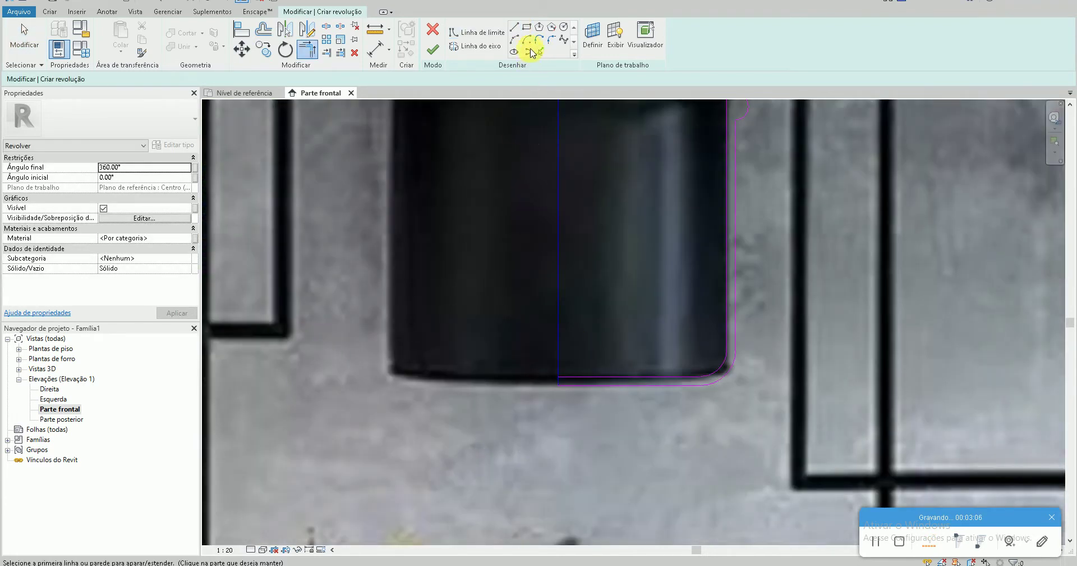
{"action": "left_click", "coordinate": [519, 32]}
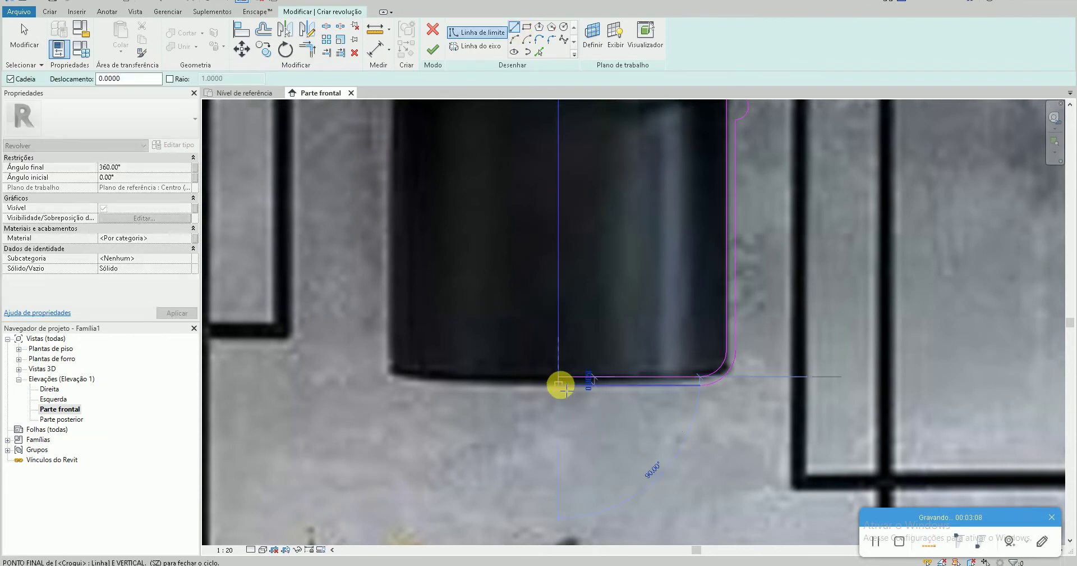
{"action": "key", "text": "Escape"}
{"action": "left_click", "coordinate": [433, 50]}
Deselect the revolved pot and bring up its 3D view, orbiting around it
{"action": "scroll", "coordinate": [598, 369], "scroll_direction": "down", "scroll_amount": 2}
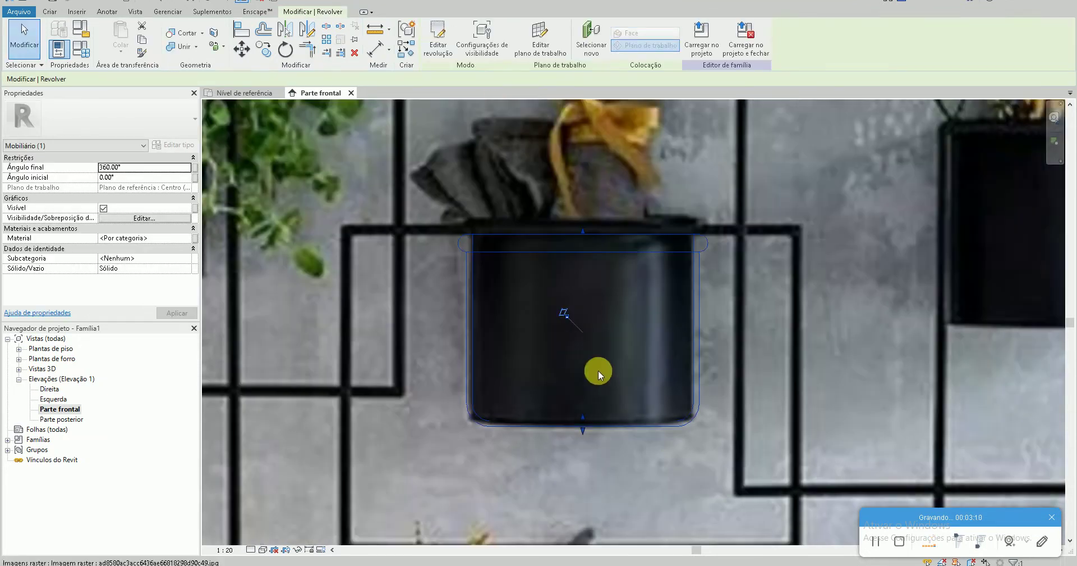
{"action": "scroll", "coordinate": [581, 362], "scroll_direction": "up", "scroll_amount": 1}
{"action": "key", "text": "Escape"}
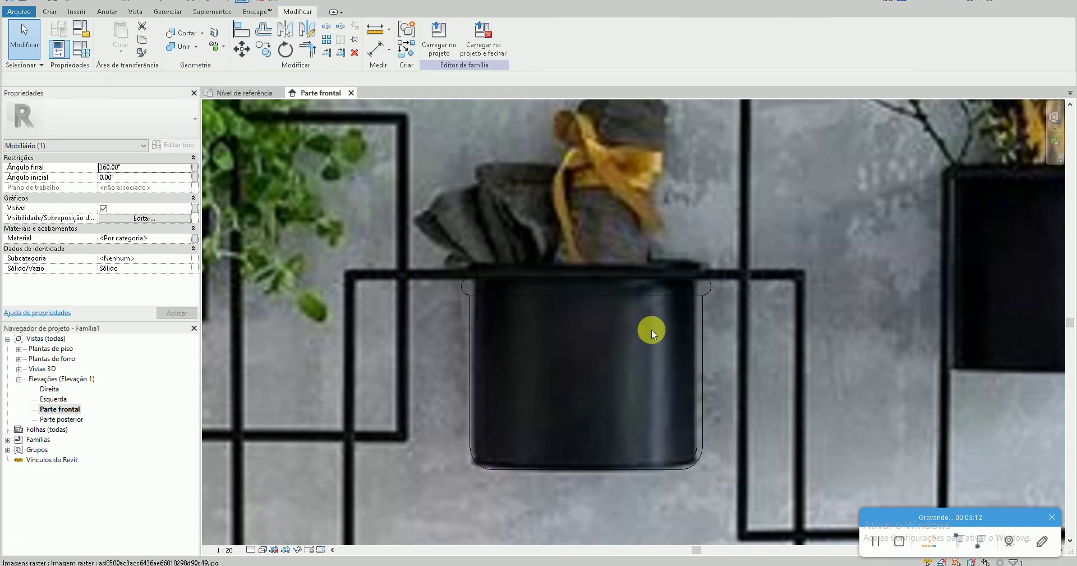
{"action": "scroll", "coordinate": [631, 305], "scroll_direction": "down", "scroll_amount": 2}
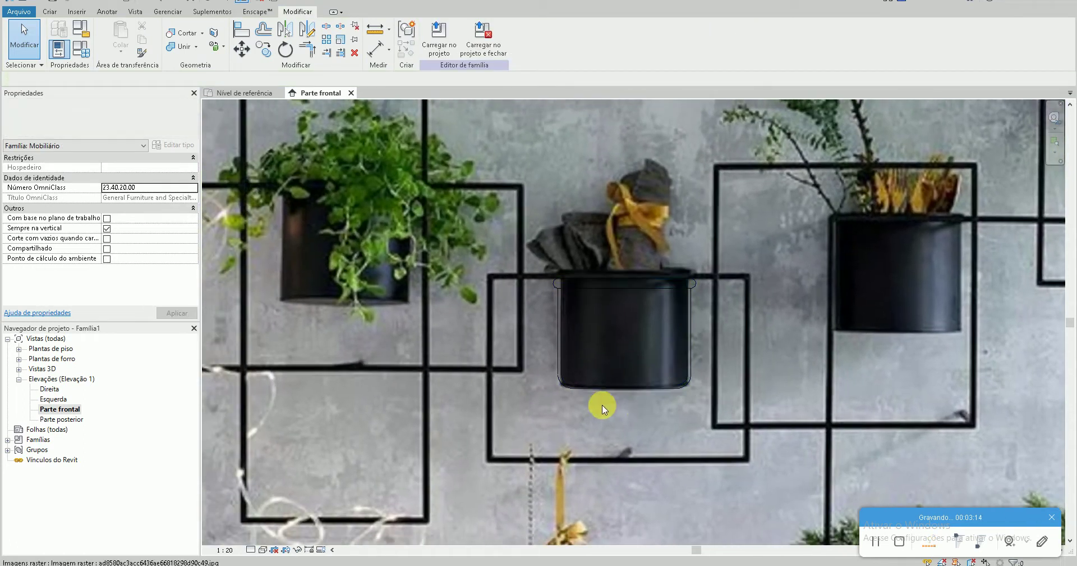
{"action": "scroll", "coordinate": [603, 337], "scroll_direction": "down", "scroll_amount": 1}
{"action": "scroll", "coordinate": [595, 336], "scroll_direction": "down", "scroll_amount": 2}
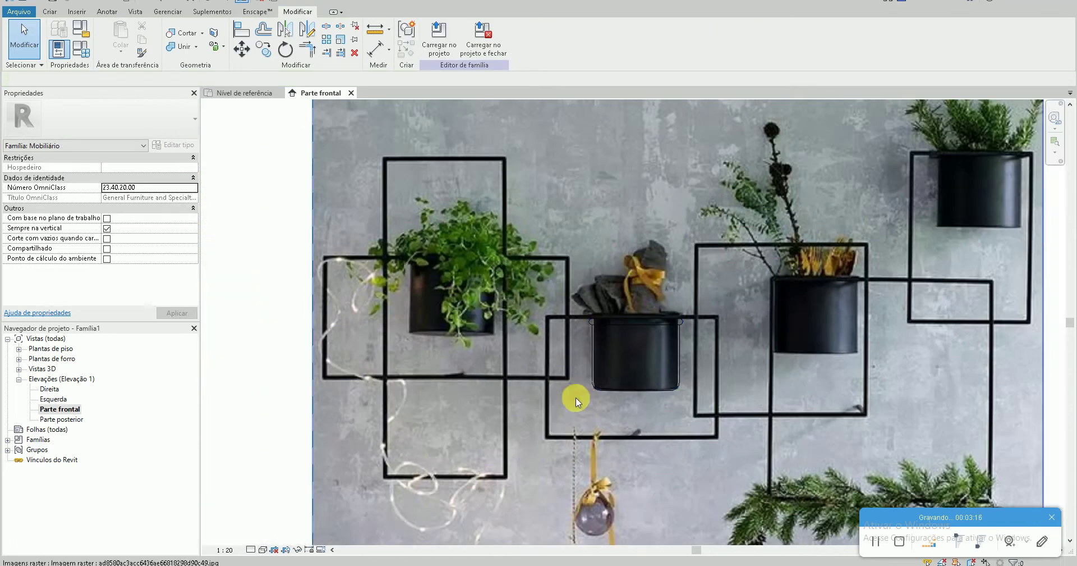
{"action": "left_click", "coordinate": [211, 2]}
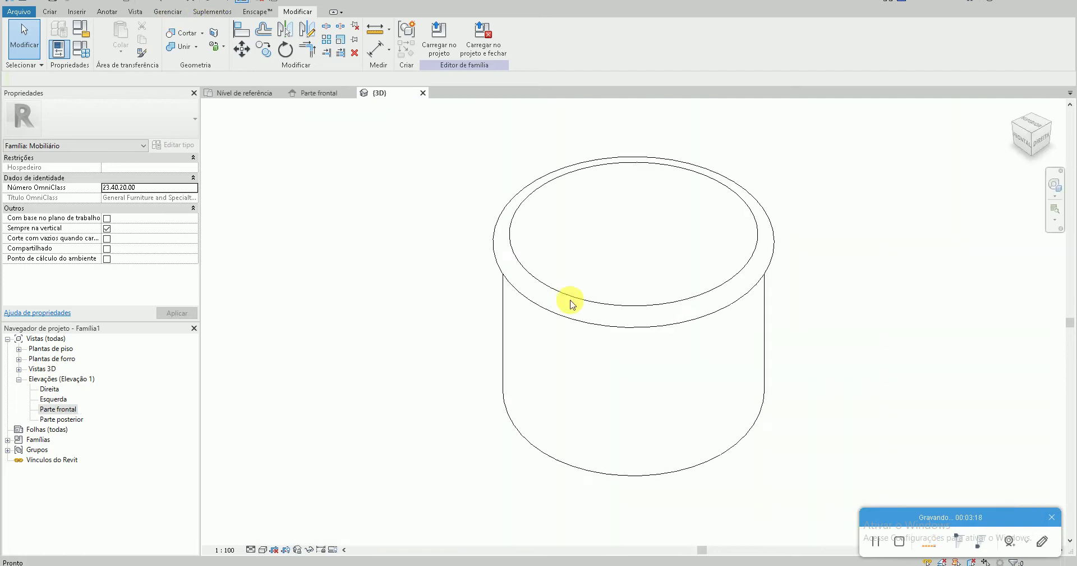
{"action": "middle_click_drag", "start_coordinate": [483, 337], "coordinate": [469, 397], "text": "shift"}
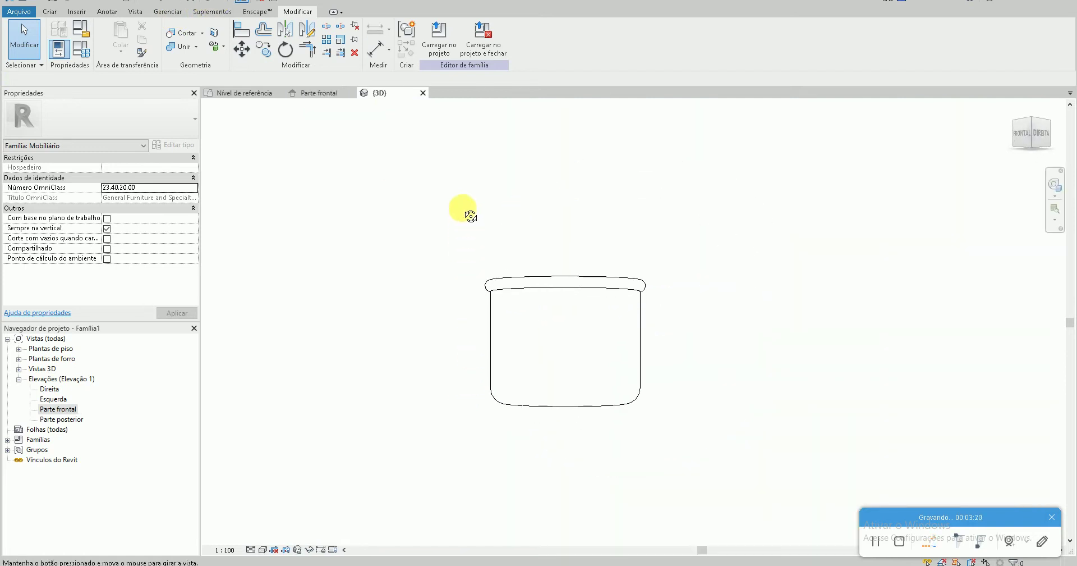
Set the 3D view to 1:5 scale, high detail level, and a gradient background
{"action": "left_click", "coordinate": [220, 550]}
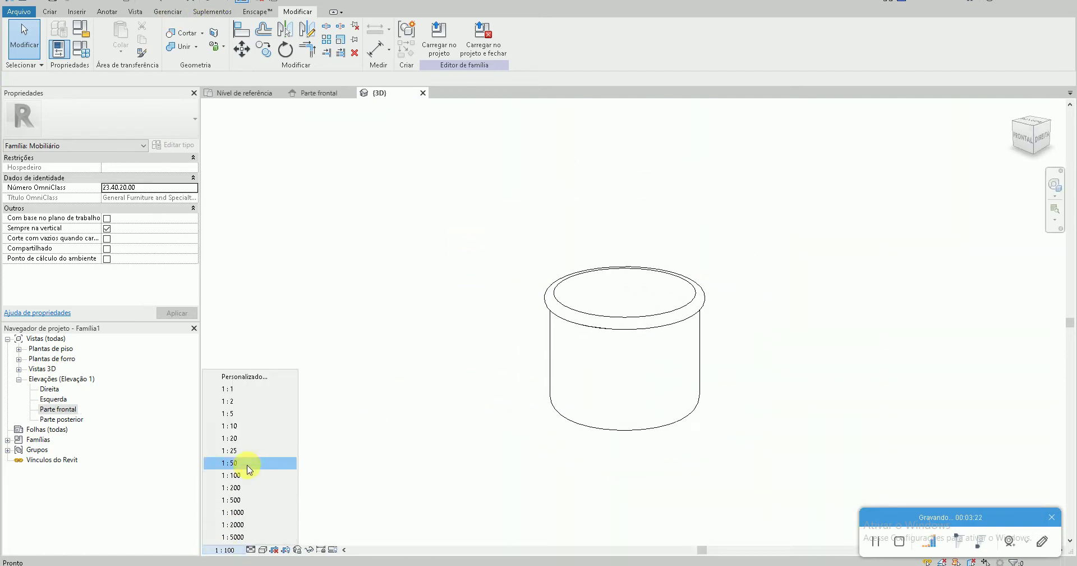
{"action": "left_click", "coordinate": [249, 414]}
{"action": "left_click", "coordinate": [252, 549]}
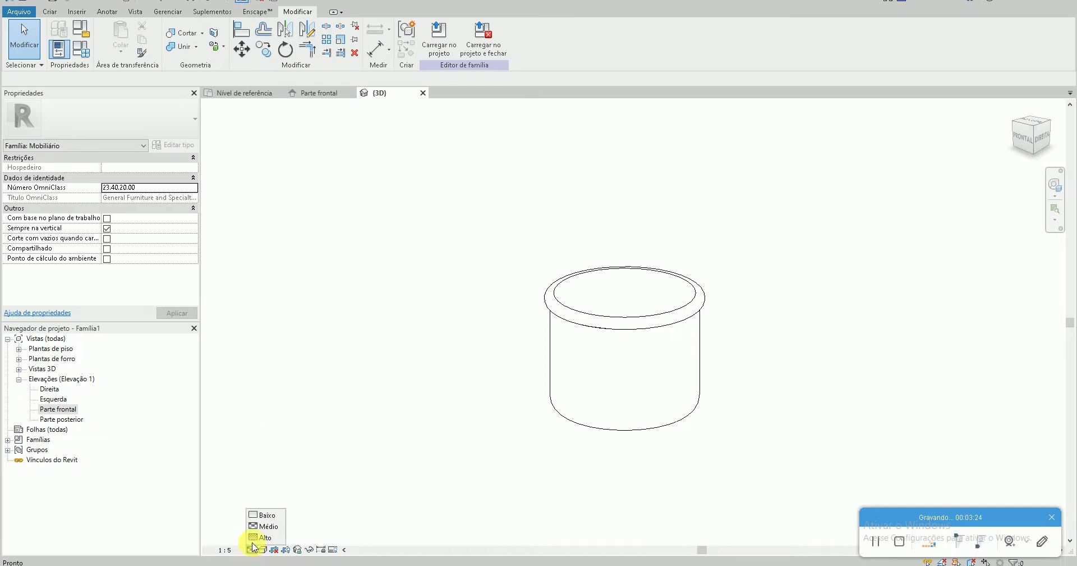
{"action": "left_click", "coordinate": [253, 539]}
{"action": "left_click", "coordinate": [263, 550]}
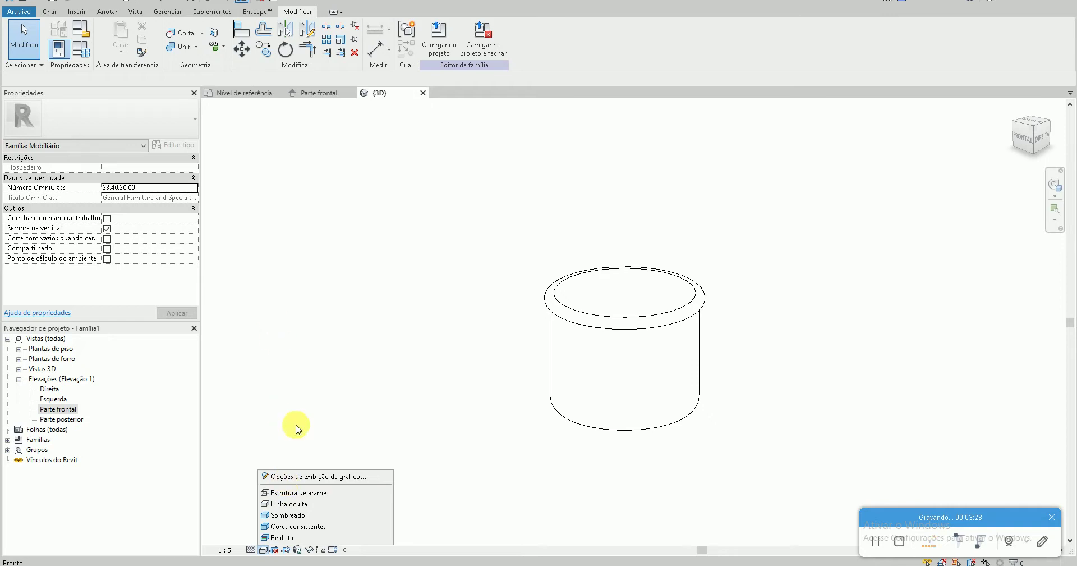
{"action": "left_click", "coordinate": [314, 477]}
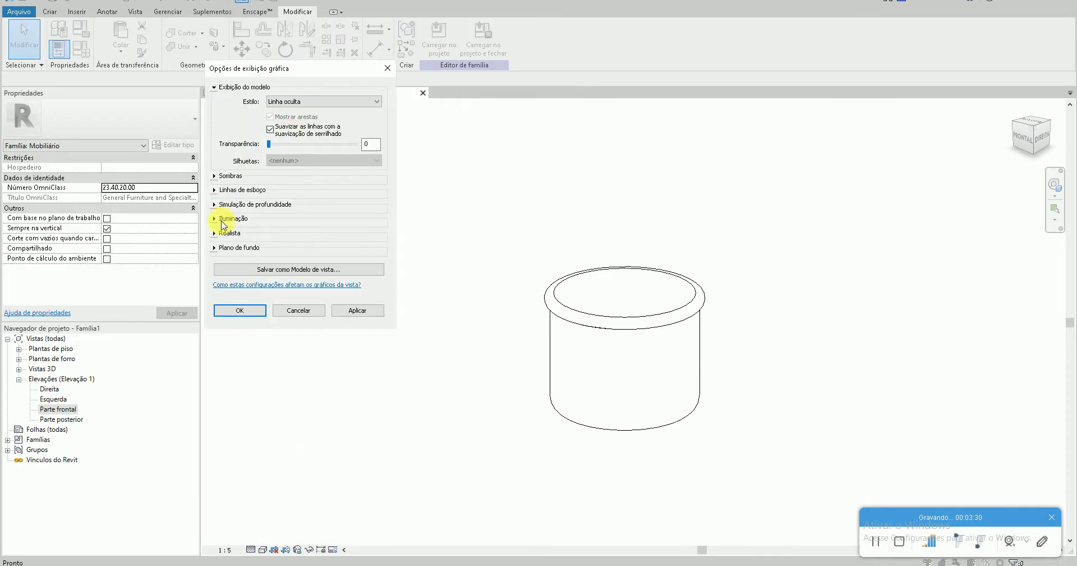
{"action": "left_click", "coordinate": [214, 248]}
{"action": "left_click", "coordinate": [284, 260]}
{"action": "left_click", "coordinate": [284, 290]}
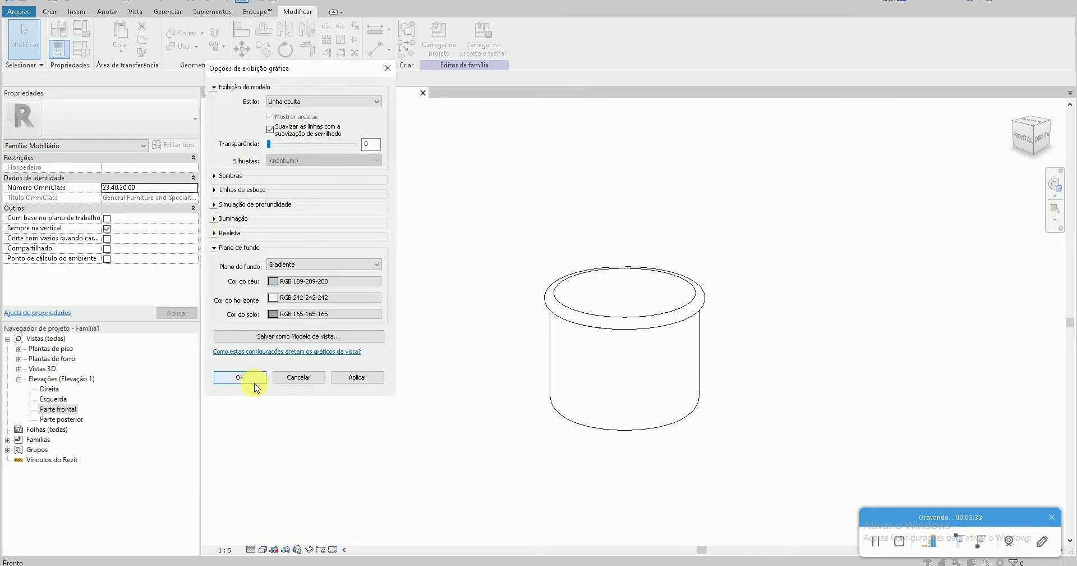
{"action": "left_click", "coordinate": [242, 377]}
Orbit around the pot to inspect its top and rim, selecting it
{"action": "middle_click_drag", "start_coordinate": [528, 379], "coordinate": [647, 325], "text": "shift"}
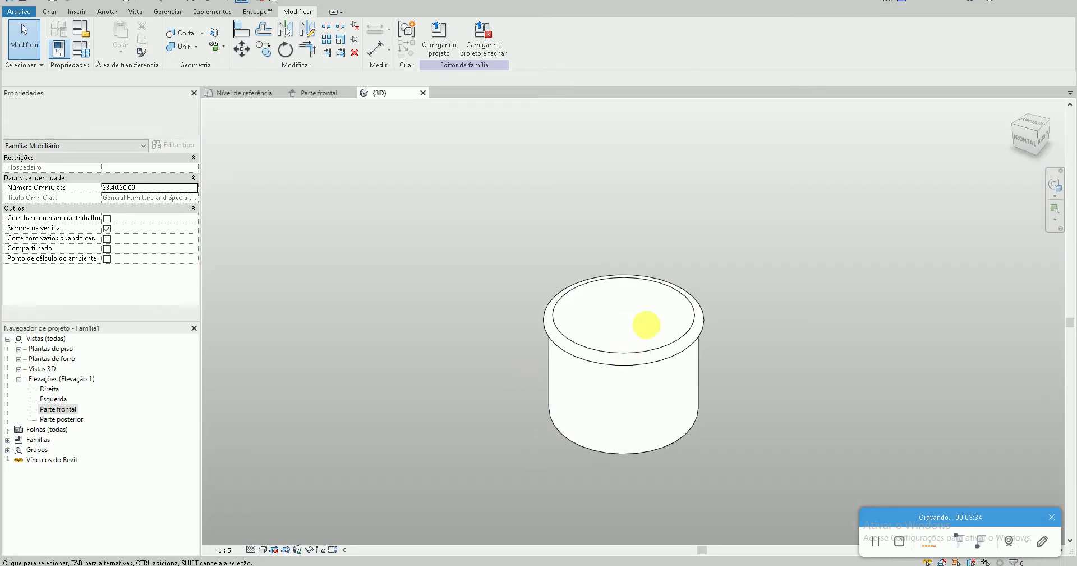
{"action": "scroll", "coordinate": [647, 325], "scroll_direction": "up", "scroll_amount": 2}
{"action": "left_click", "coordinate": [661, 279]}
{"action": "key", "text": "Escape"}
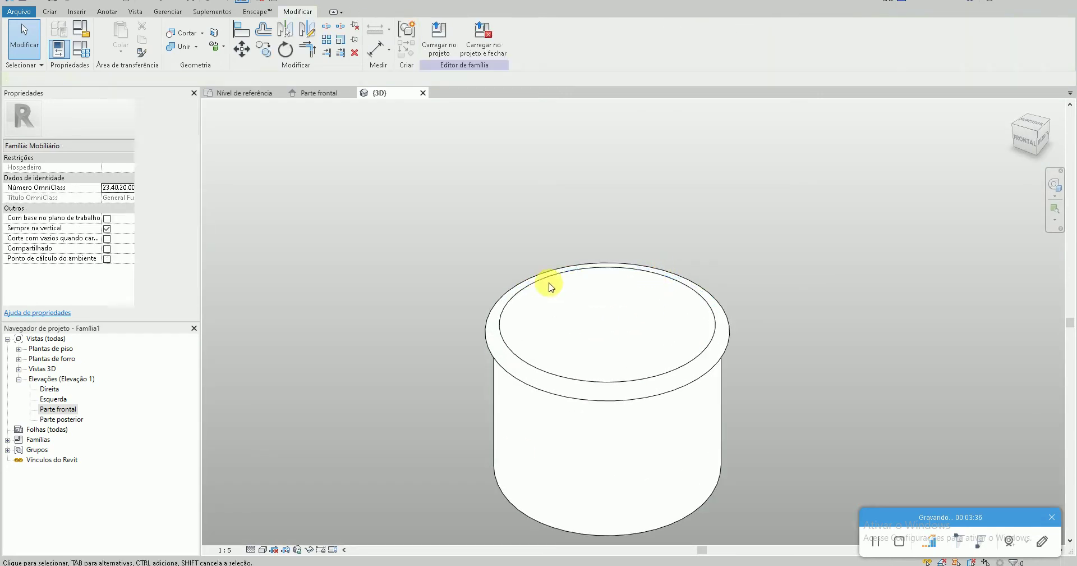
{"action": "left_click", "coordinate": [533, 318]}
{"action": "key", "text": "Escape"}
{"action": "middle_click_drag", "start_coordinate": [533, 317], "coordinate": [603, 291], "text": "shift"}
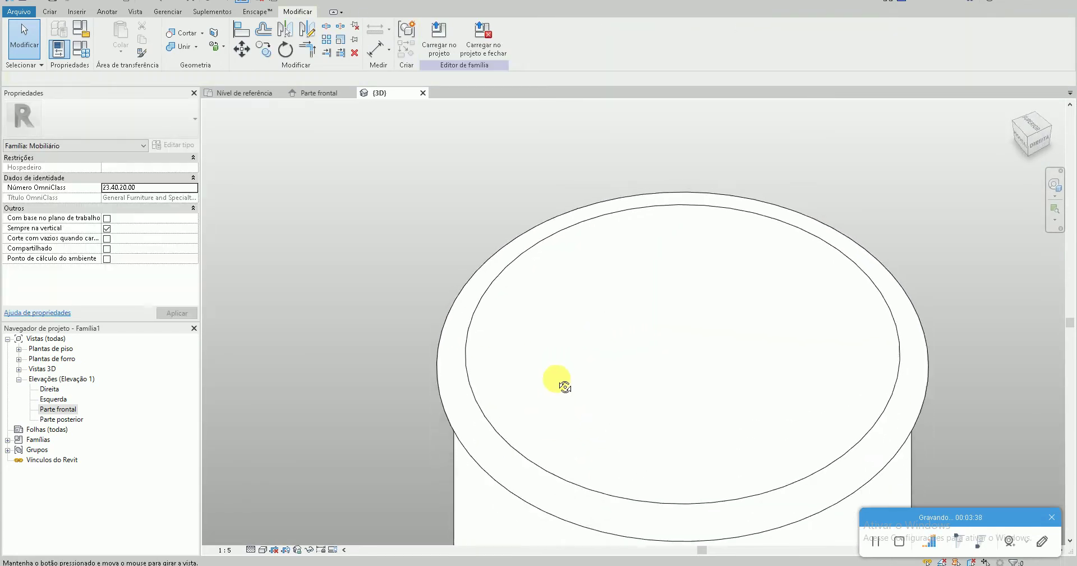
{"action": "left_click", "coordinate": [790, 381]}
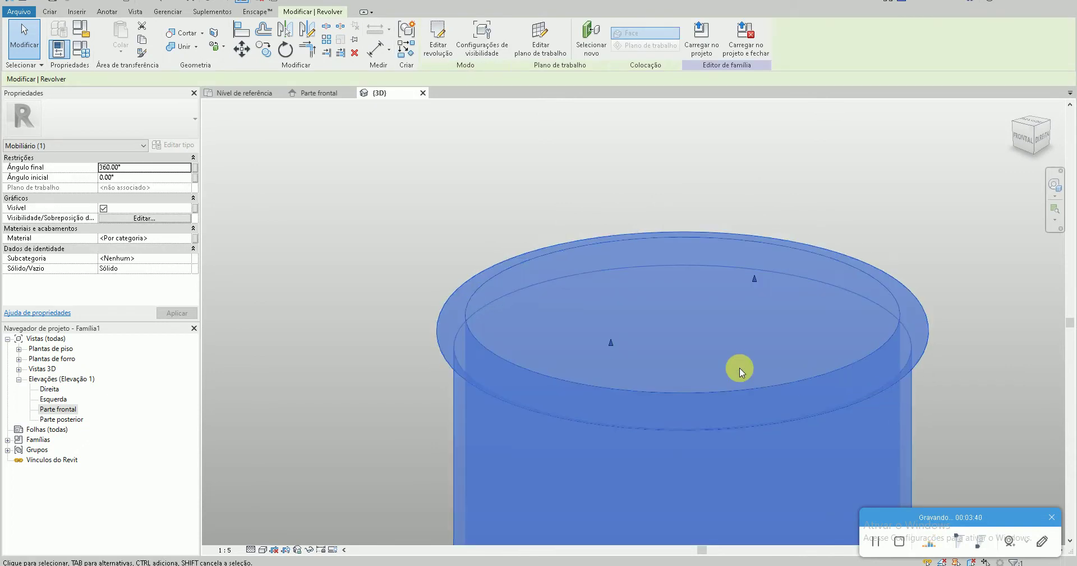
Go to the front elevation and briefly enter and exit the pot's revolve edit
{"action": "key", "text": "Escape"}
{"action": "double_click", "coordinate": [52, 408]}
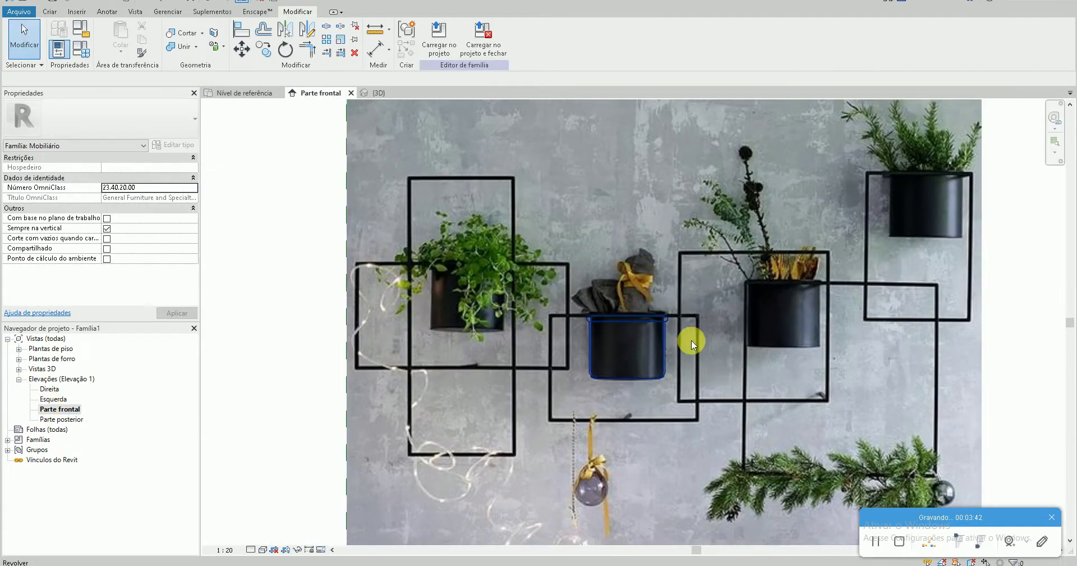
{"action": "left_click", "coordinate": [668, 339]}
{"action": "left_click", "coordinate": [437, 34]}
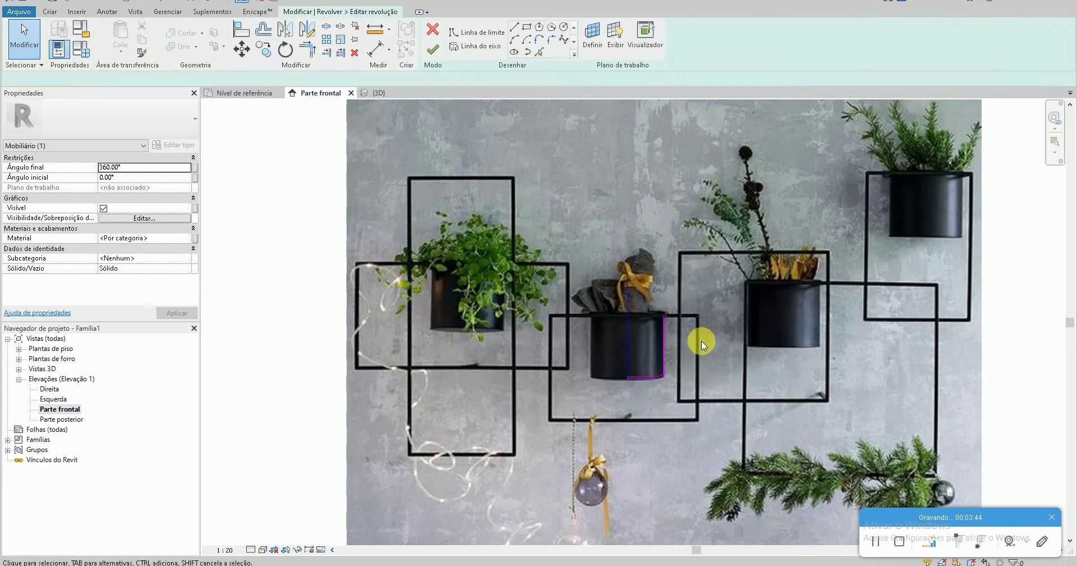
{"action": "scroll", "coordinate": [659, 338], "scroll_direction": "up", "scroll_amount": 4}
{"action": "left_click", "coordinate": [433, 50]}
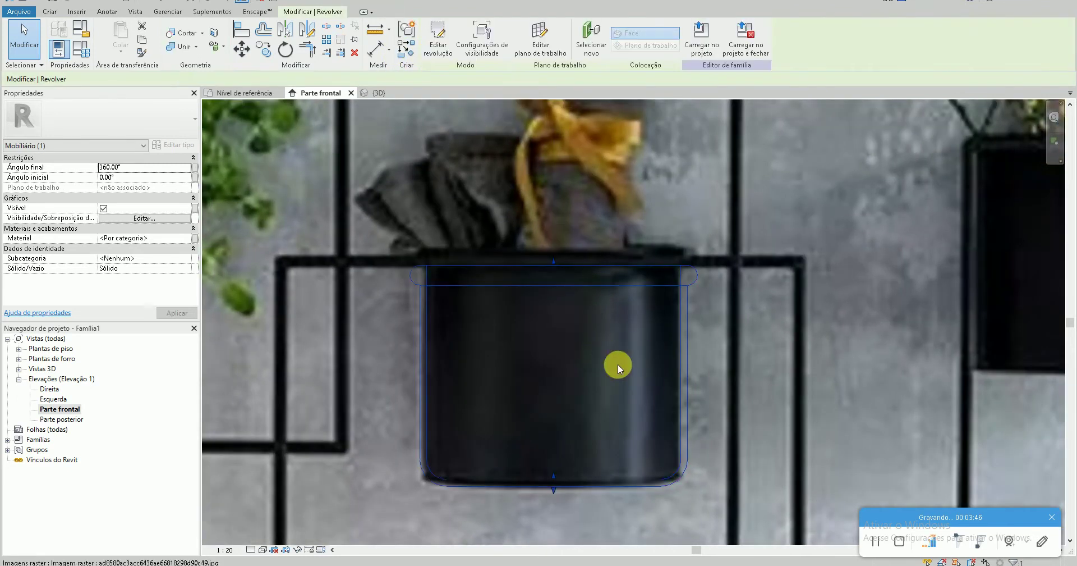
Copy the pot upward, undo the copy, and reopen the revolve profile for editing
{"action": "key", "text": "m"}
{"action": "key", "text": "v"}
{"action": "key", "text": "c"}
{"action": "key", "text": "o"}
{"action": "left_click", "coordinate": [617, 386]}
{"action": "scroll", "coordinate": [624, 359], "scroll_direction": "down", "scroll_amount": 2}
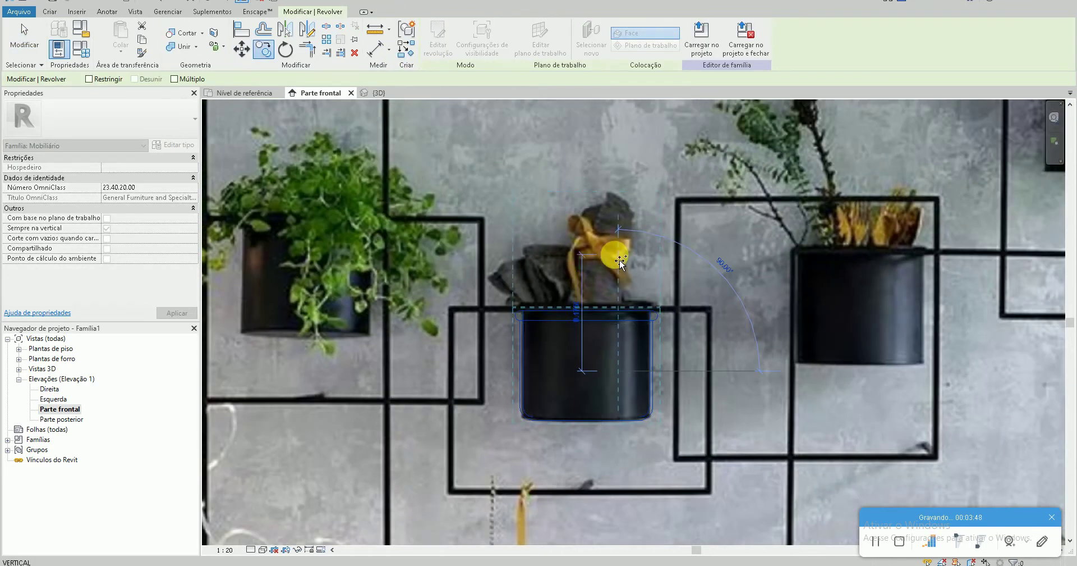
{"action": "left_click", "coordinate": [620, 260]}
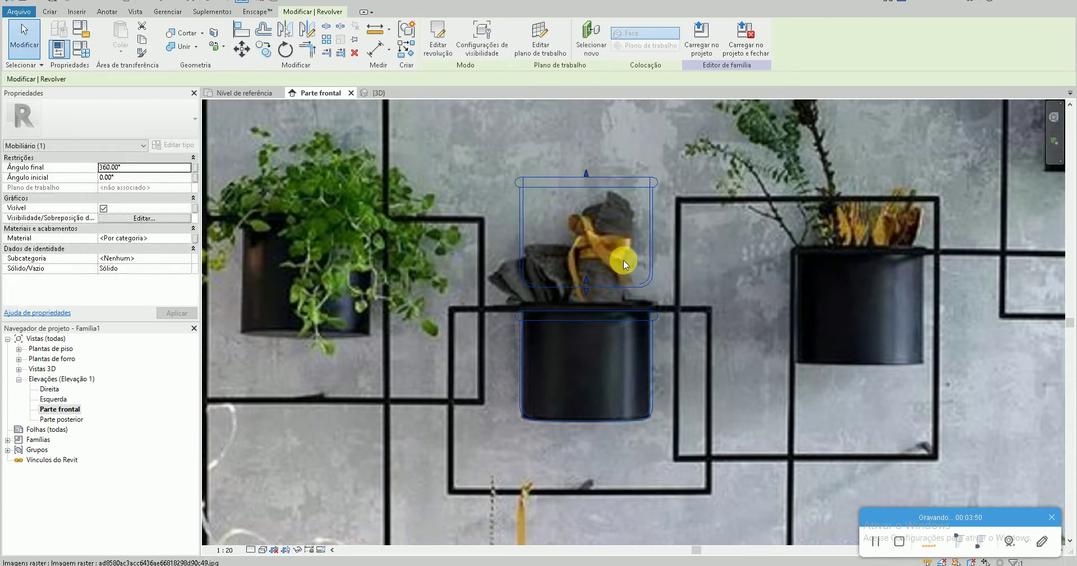
{"action": "key", "text": "m"}
{"action": "key", "text": "v"}
{"action": "key", "text": "ctrl+z"}
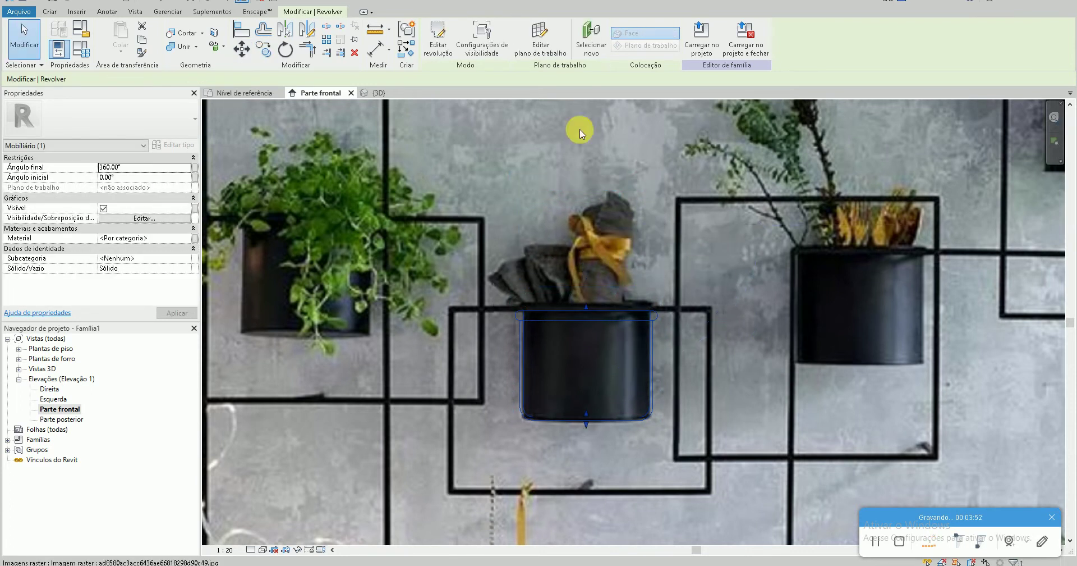
{"action": "left_click", "coordinate": [443, 54]}
{"action": "scroll", "coordinate": [598, 357], "scroll_direction": "up", "scroll_amount": 2}
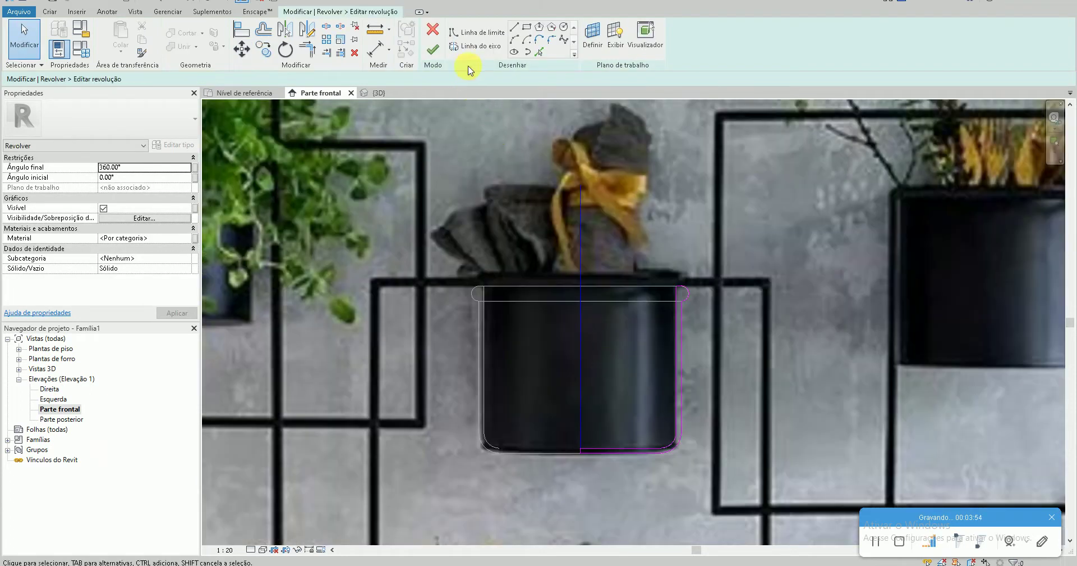
Add two boundary lines to the profile, running from the axis outward then down
{"action": "left_click", "coordinate": [514, 26]}
{"action": "left_click", "coordinate": [676, 311]}
{"action": "left_click", "coordinate": [579, 311]}
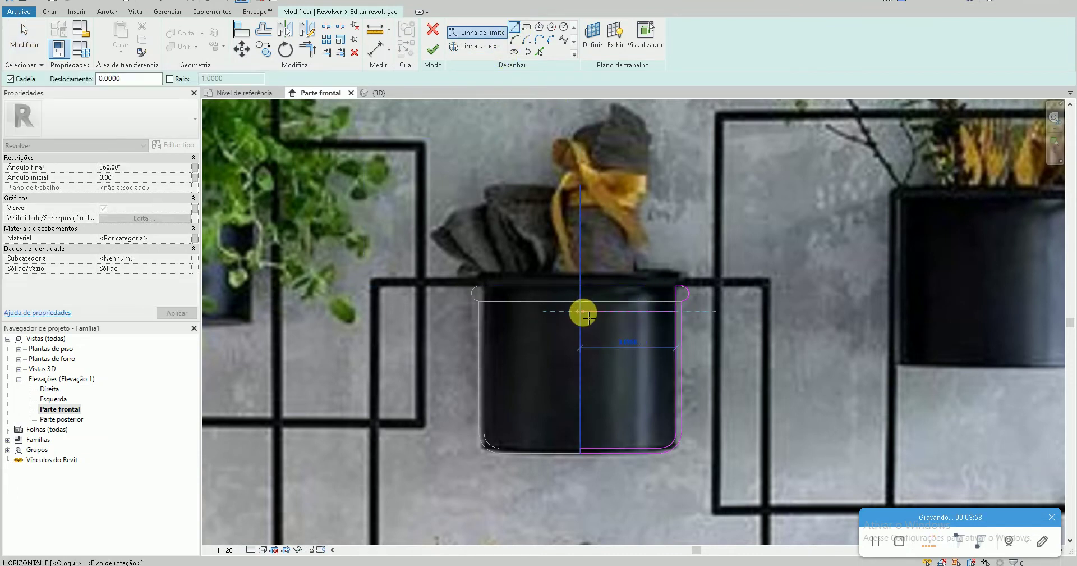
{"action": "left_click", "coordinate": [580, 449]}
{"action": "key", "text": "Escape"}
{"action": "scroll", "coordinate": [603, 453], "scroll_direction": "up", "scroll_amount": 2}
{"action": "key", "text": "Escape"}
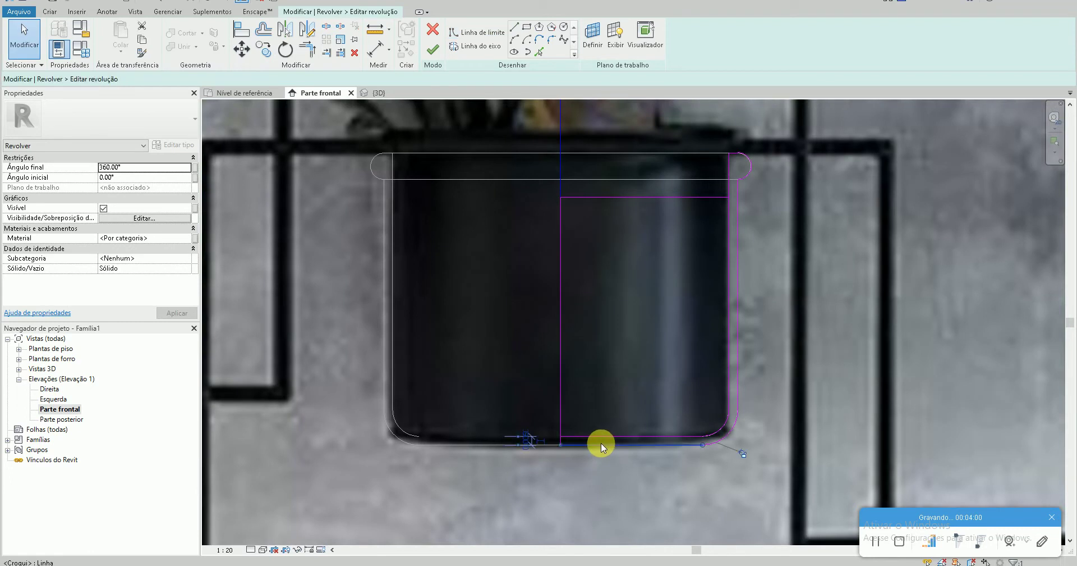
Finish the revolve sketch and view the updated pot in 3D
{"action": "left_click", "coordinate": [746, 335]}
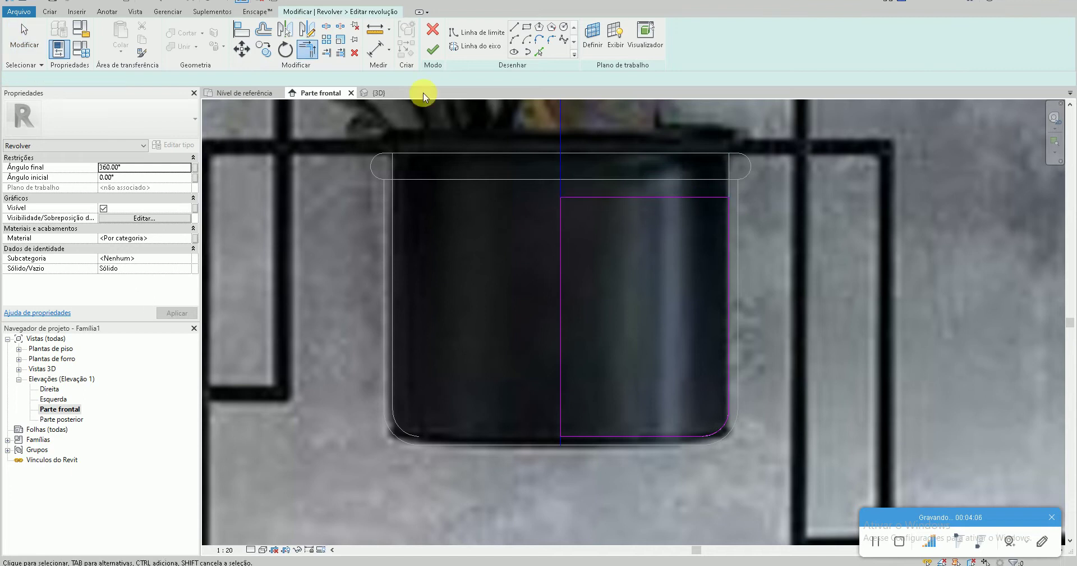
{"action": "left_click", "coordinate": [433, 49]}
{"action": "key", "text": "Escape"}
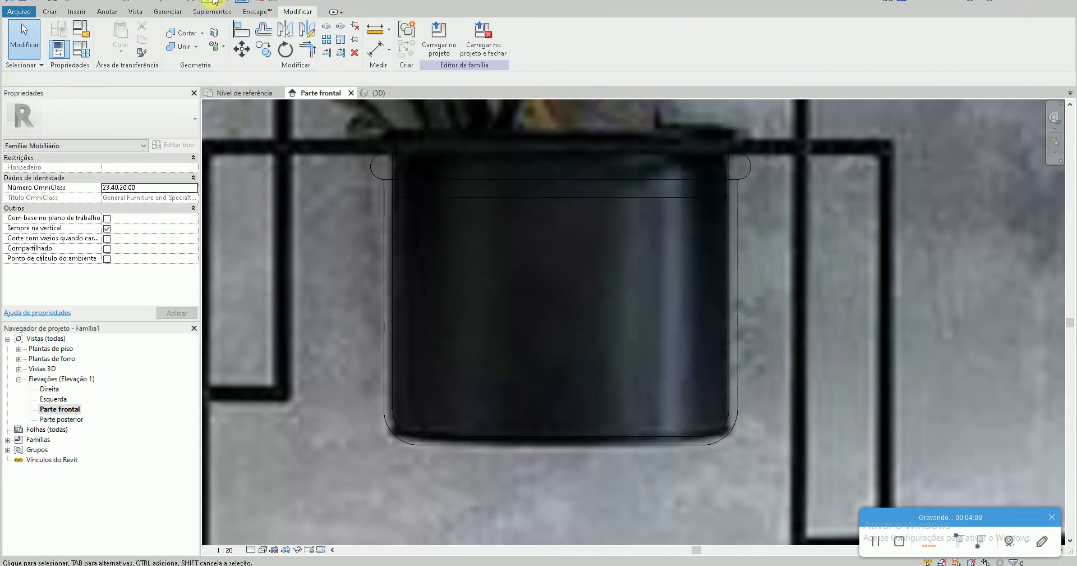
{"action": "left_click", "coordinate": [215, 1]}
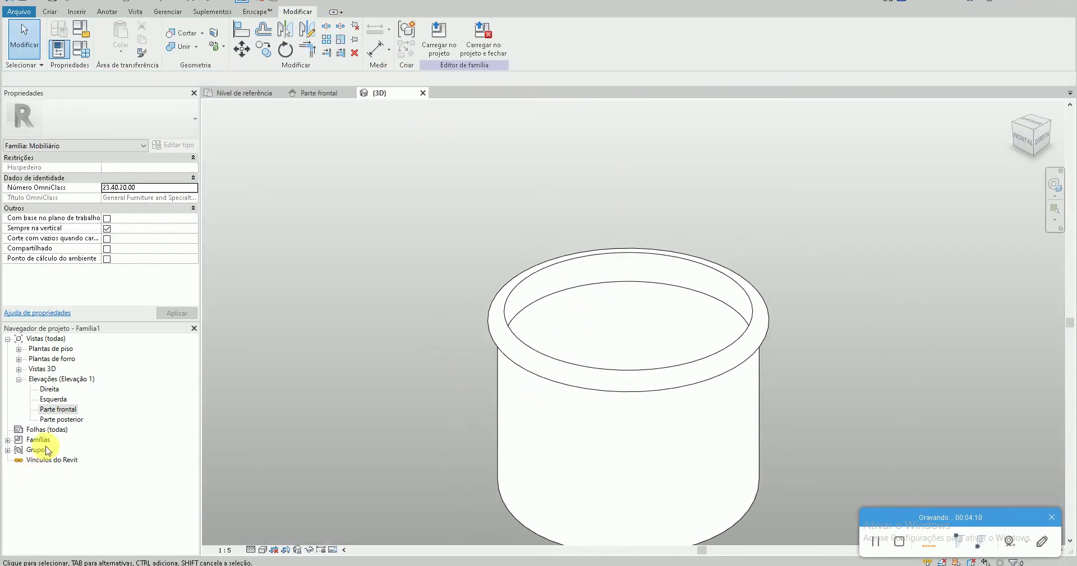
In the front elevation, nudge the reference photo right and start a new extrusion sketch
{"action": "double_click", "coordinate": [58, 409]}
{"action": "scroll", "coordinate": [542, 393], "scroll_direction": "down", "scroll_amount": 3}
{"action": "scroll", "coordinate": [541, 391], "scroll_direction": "down", "scroll_amount": 2}
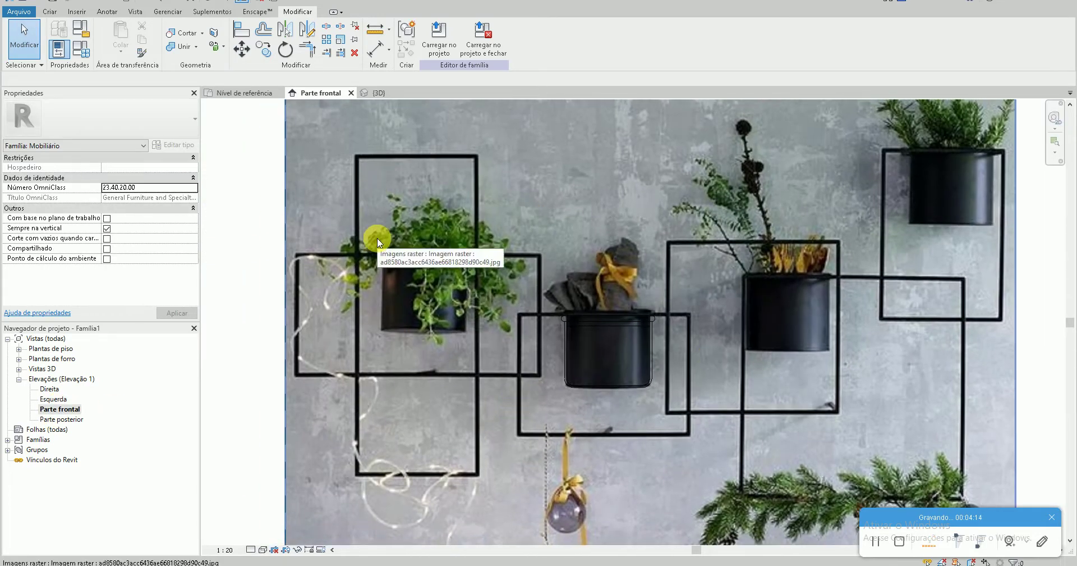
{"action": "middle_click_drag", "start_coordinate": [377, 238], "coordinate": [405, 242]}
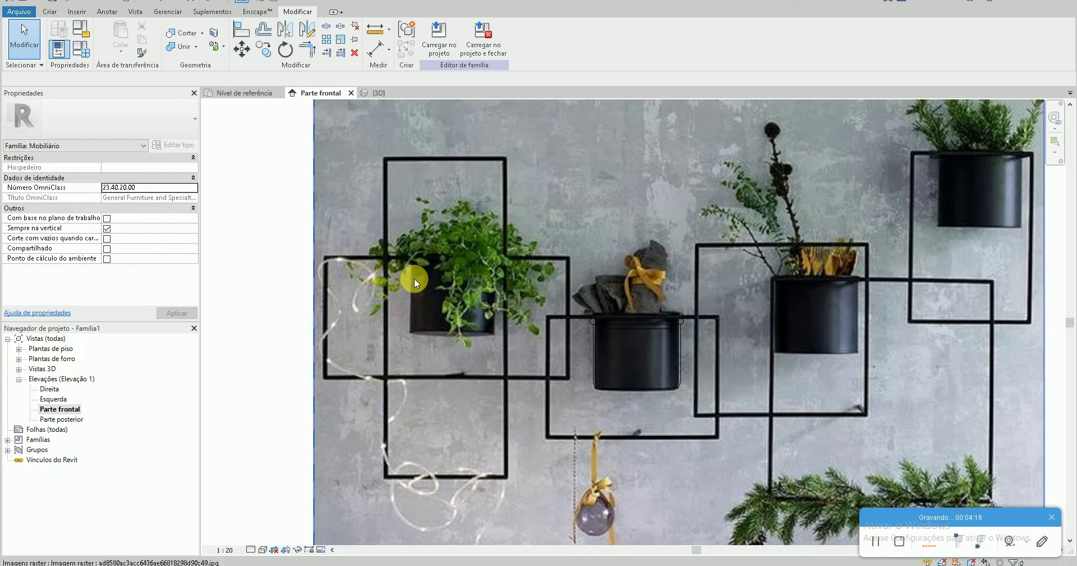
{"action": "left_click", "coordinate": [51, 13]}
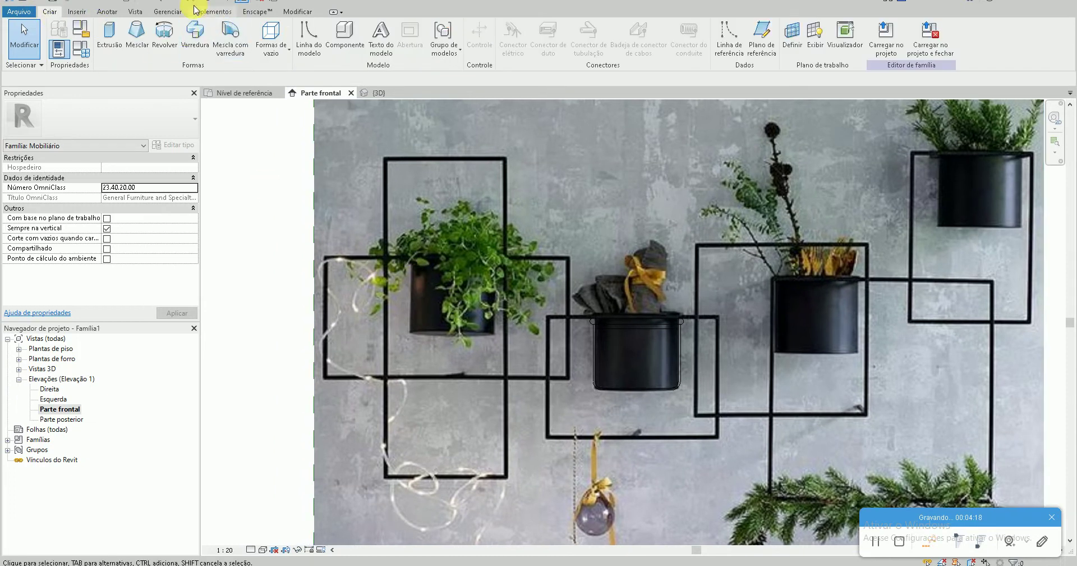
{"action": "left_click", "coordinate": [109, 34]}
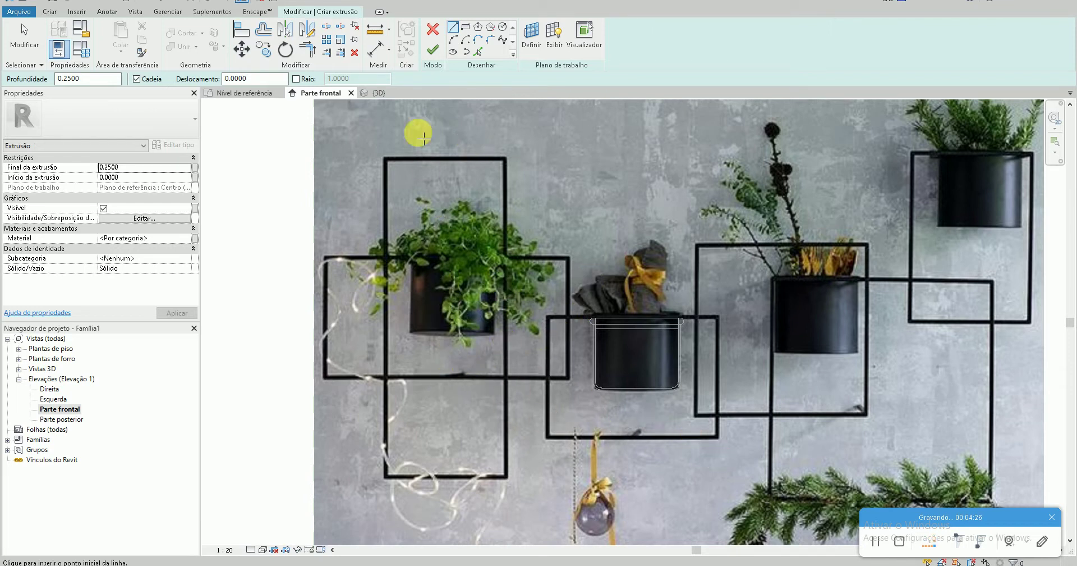
Sketch a rectangle over the tall left frame in the photo
{"action": "left_click", "coordinate": [466, 27]}
{"action": "scroll", "coordinate": [385, 164], "scroll_direction": "up", "scroll_amount": 3}
{"action": "left_click", "coordinate": [379, 150]}
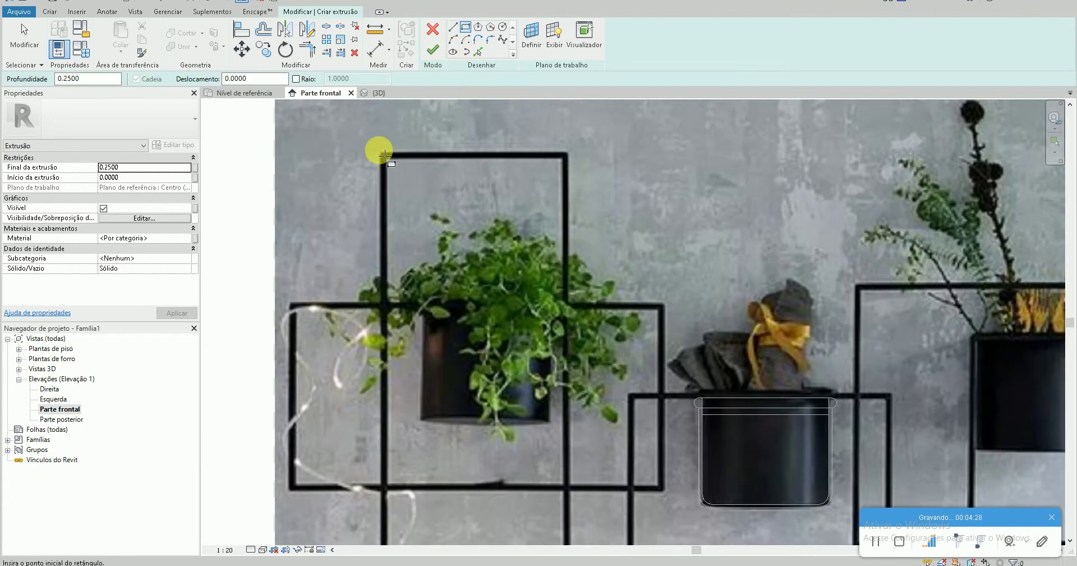
{"action": "middle_click_drag", "start_coordinate": [505, 359], "coordinate": [536, 285]}
{"action": "scroll", "coordinate": [536, 285], "scroll_direction": "down", "scroll_amount": 2}
{"action": "left_click", "coordinate": [577, 449]}
{"action": "key", "text": "Escape"}
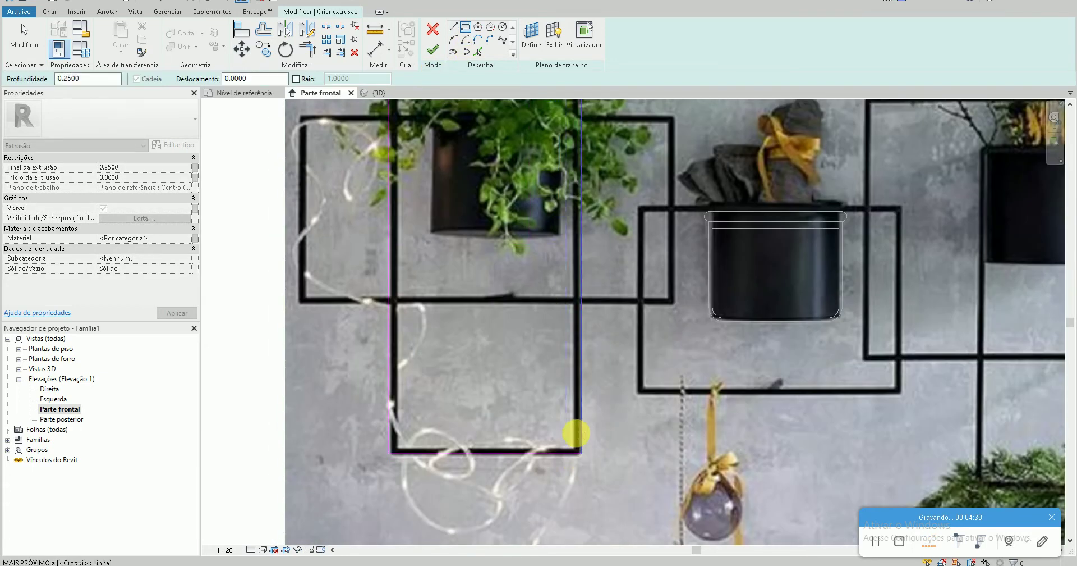
Adjust the rectangle's width with temporary dimensions, first to 0.3000, then 0.2750
{"action": "left_click", "coordinate": [574, 363]}
{"action": "middle_click_drag", "start_coordinate": [574, 365], "coordinate": [571, 428]}
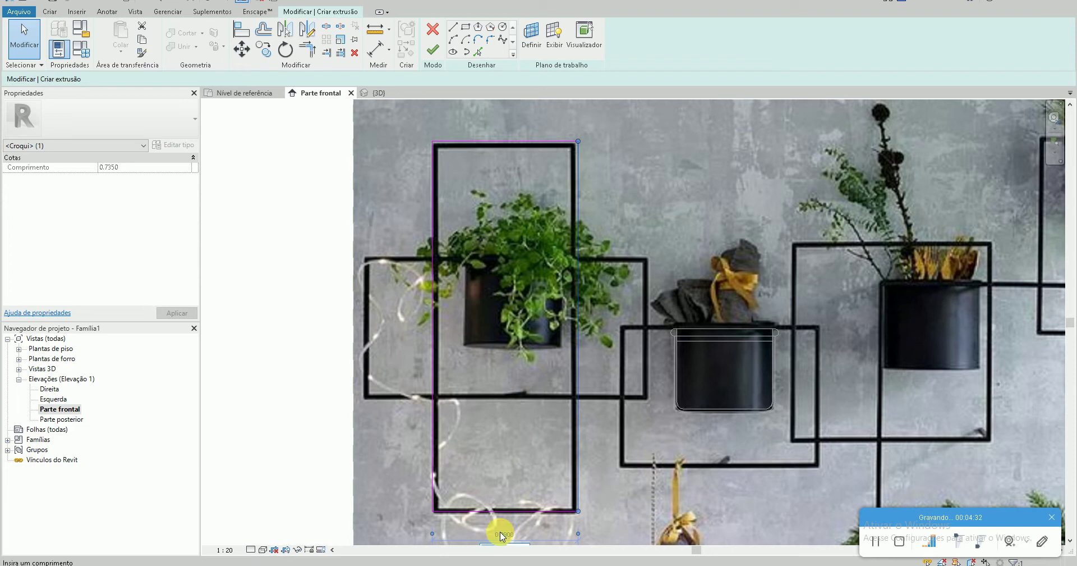
{"action": "key", "text": "Return"}
{"action": "left_click", "coordinate": [500, 531]}
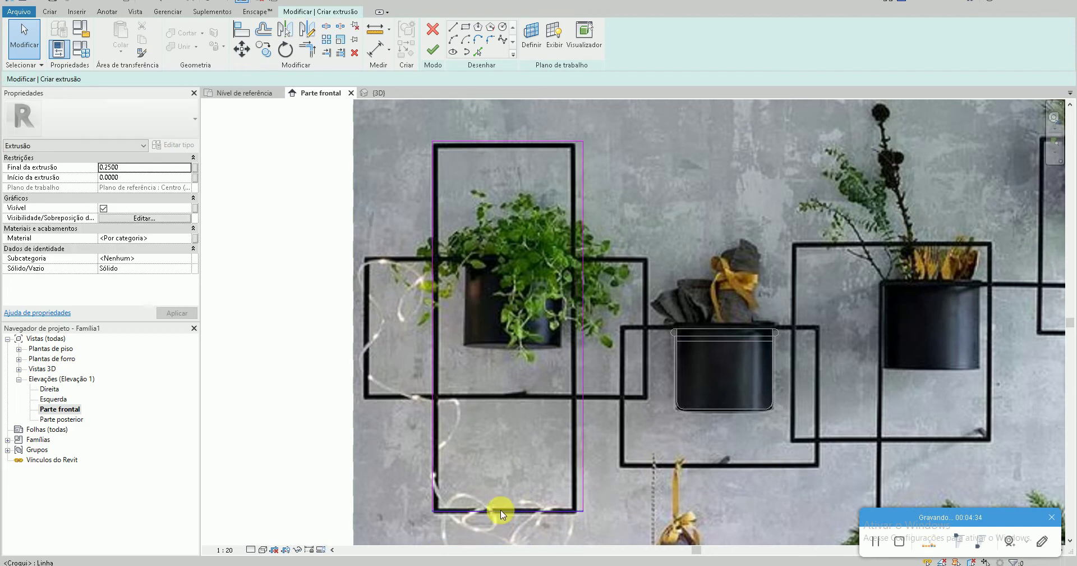
{"action": "left_click", "coordinate": [500, 510]}
{"action": "left_click", "coordinate": [397, 324]}
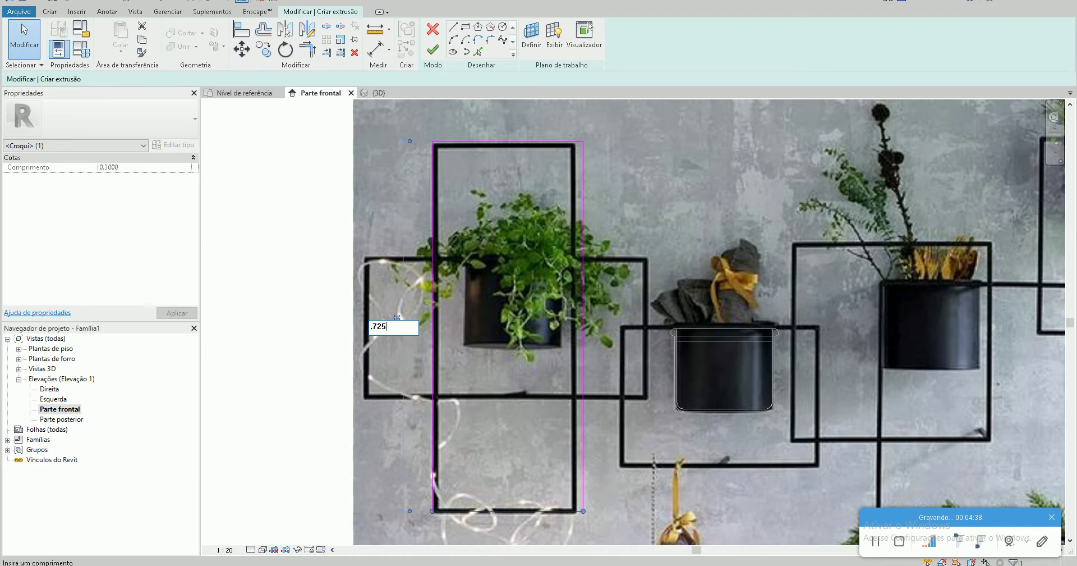
{"action": "key", "text": "Escape"}
{"action": "left_click", "coordinate": [581, 238]}
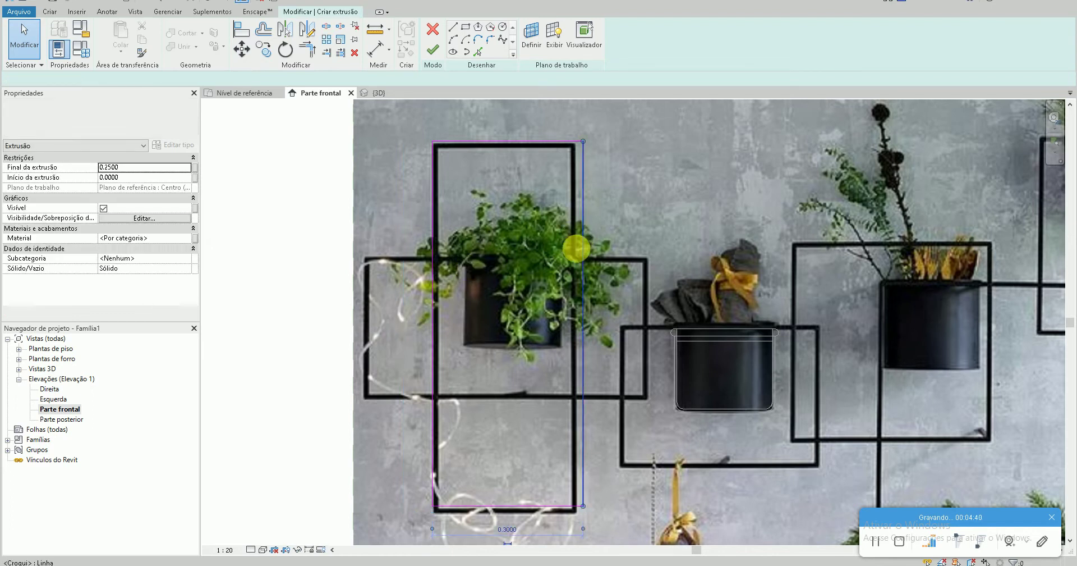
{"action": "left_click", "coordinate": [507, 529]}
{"action": "type", "text": "275"}
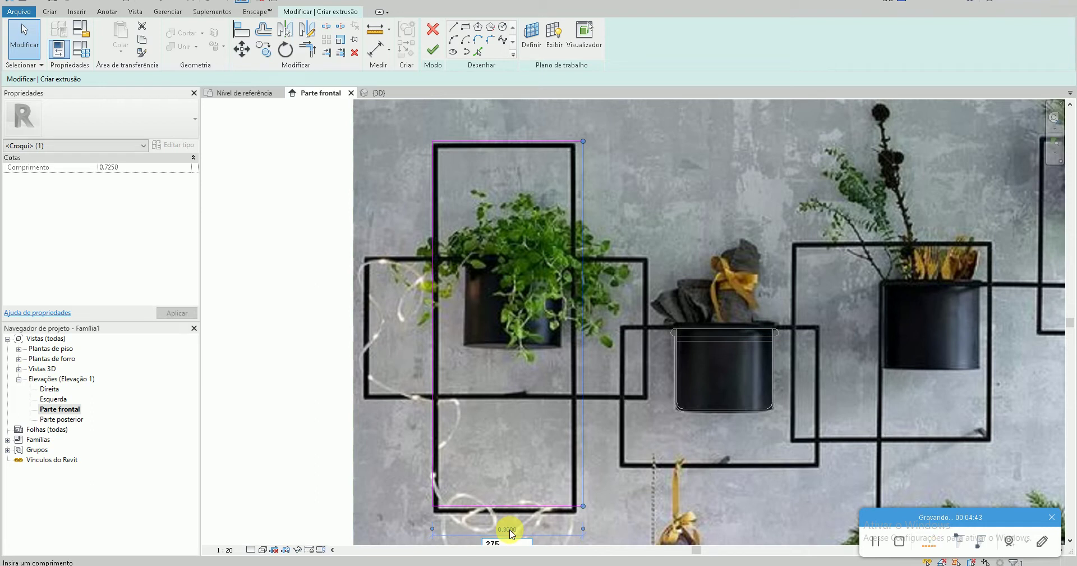
{"action": "key", "text": "Return"}
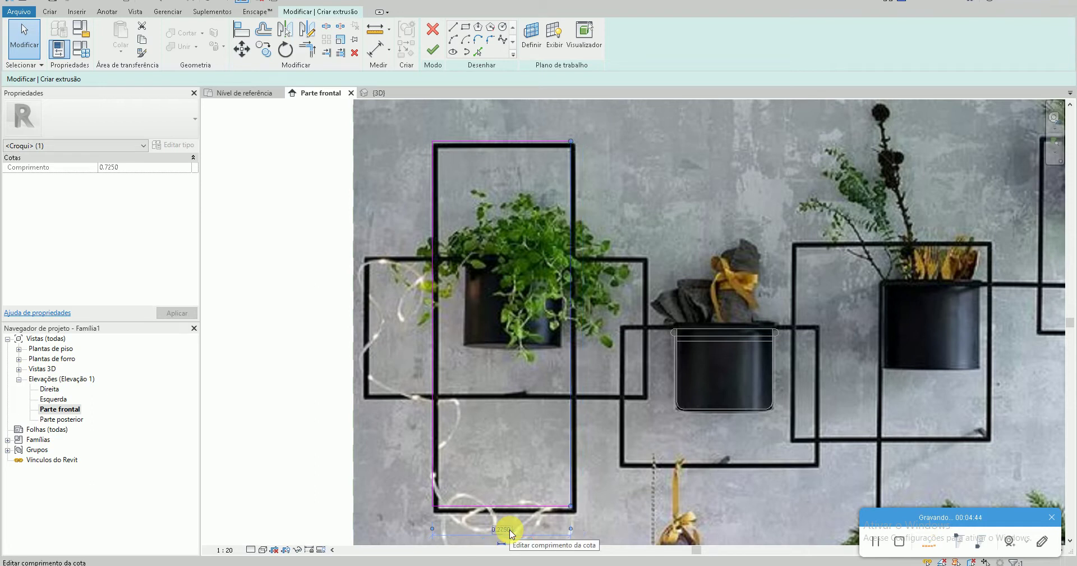
Refine the rectangle width, settling it at 0.2800
{"action": "left_click", "coordinate": [567, 225]}
{"action": "left_click", "coordinate": [571, 214]}
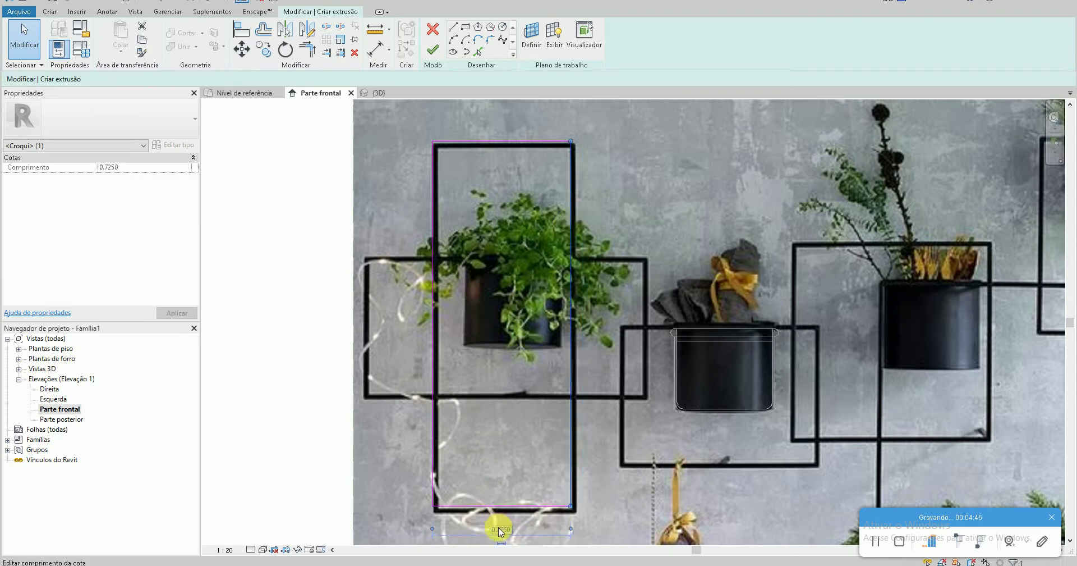
{"action": "type", "text": "298"}
{"action": "key", "text": "Return"}
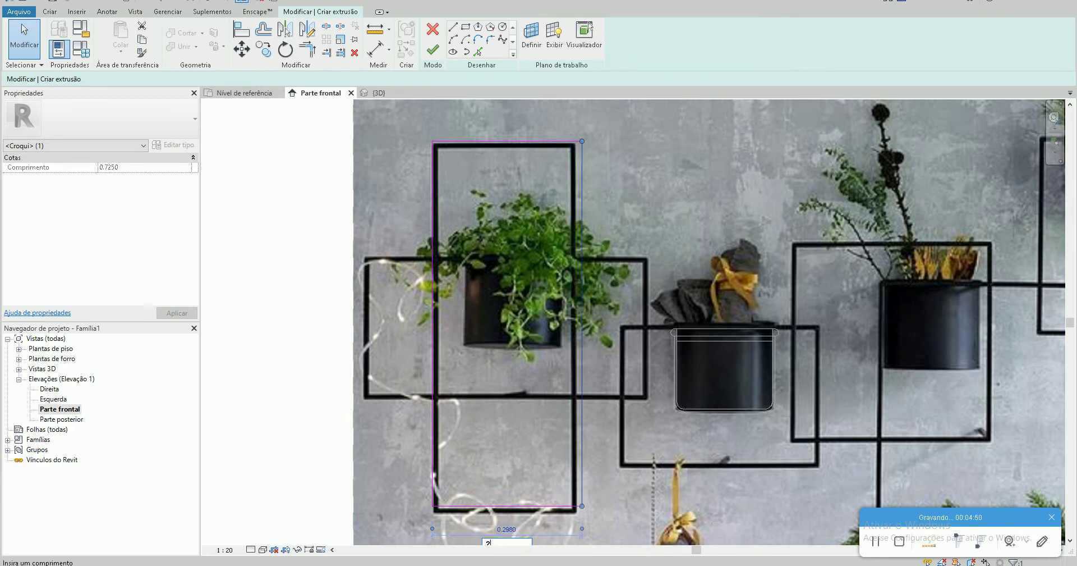
{"action": "left_click", "coordinate": [546, 198]}
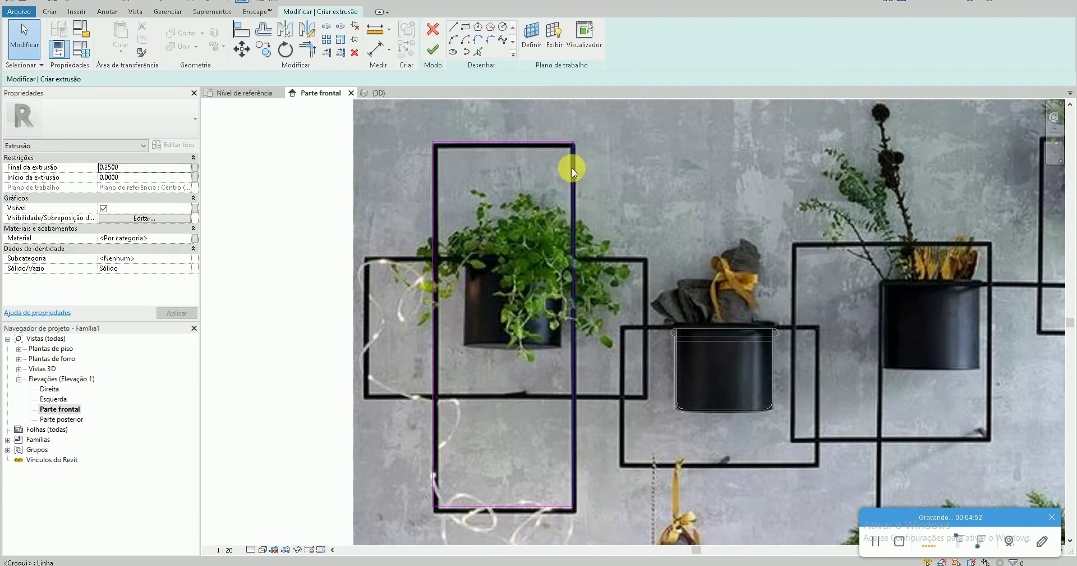
{"action": "left_click", "coordinate": [573, 171]}
{"action": "left_click", "coordinate": [501, 529]}
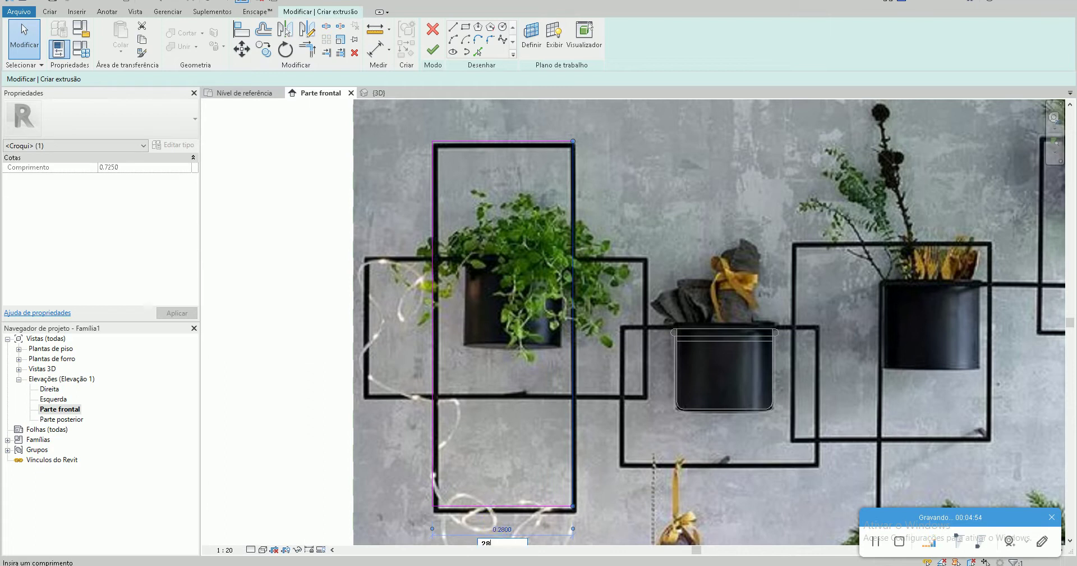
{"action": "key", "text": "Return"}
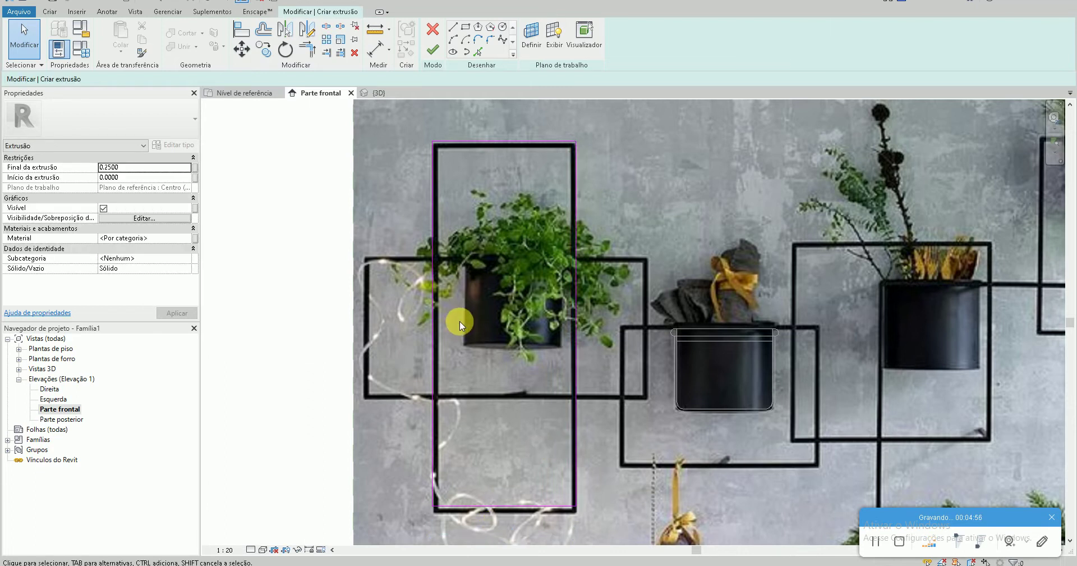
Offset the rectangle inward to form the frame's inner outline
{"action": "left_click", "coordinate": [263, 29]}
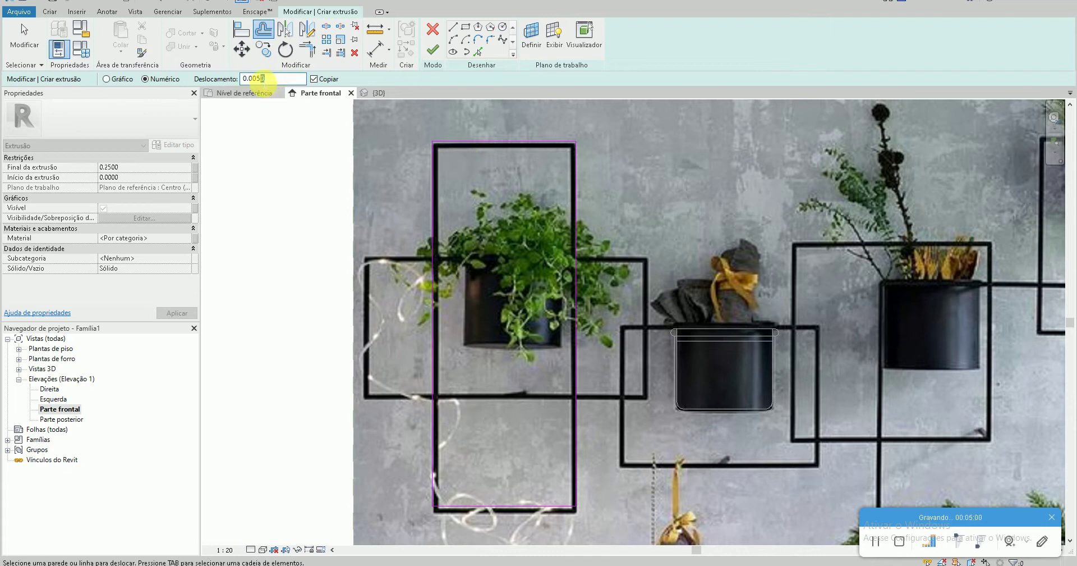
{"action": "key", "text": "Tab"}
{"action": "left_click", "coordinate": [435, 157]}
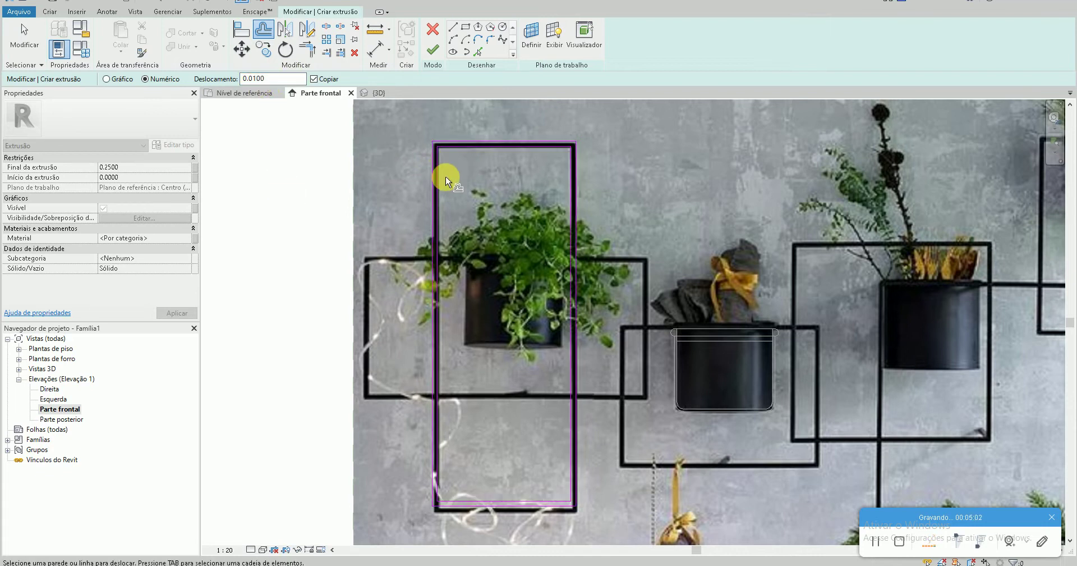
{"action": "key", "text": "Escape"}
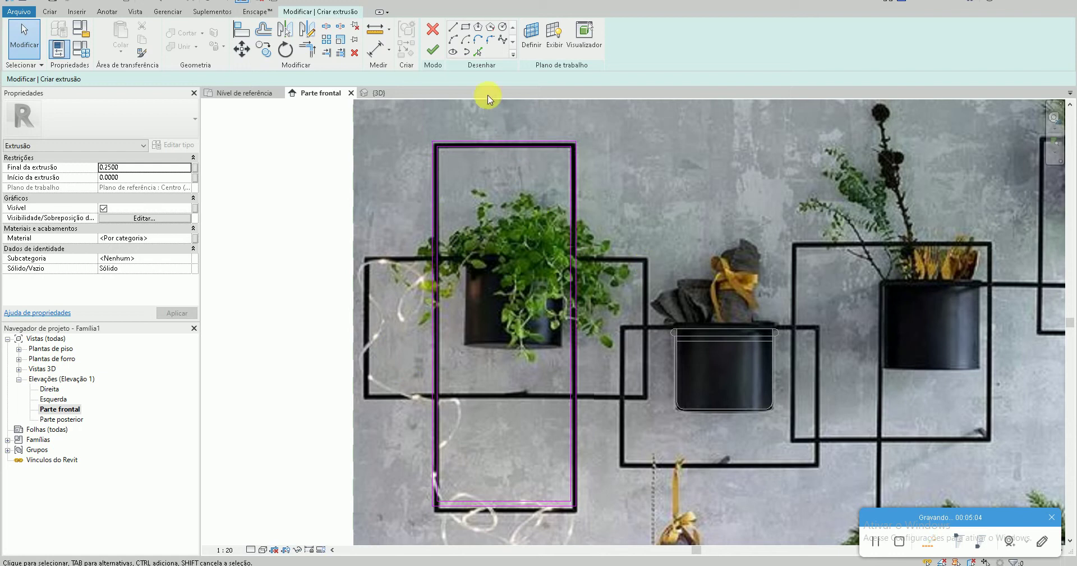
Finish the extrusion at 0.0100 depth, check it in 3D, and return to the front elevation
{"action": "left_click", "coordinate": [432, 54]}
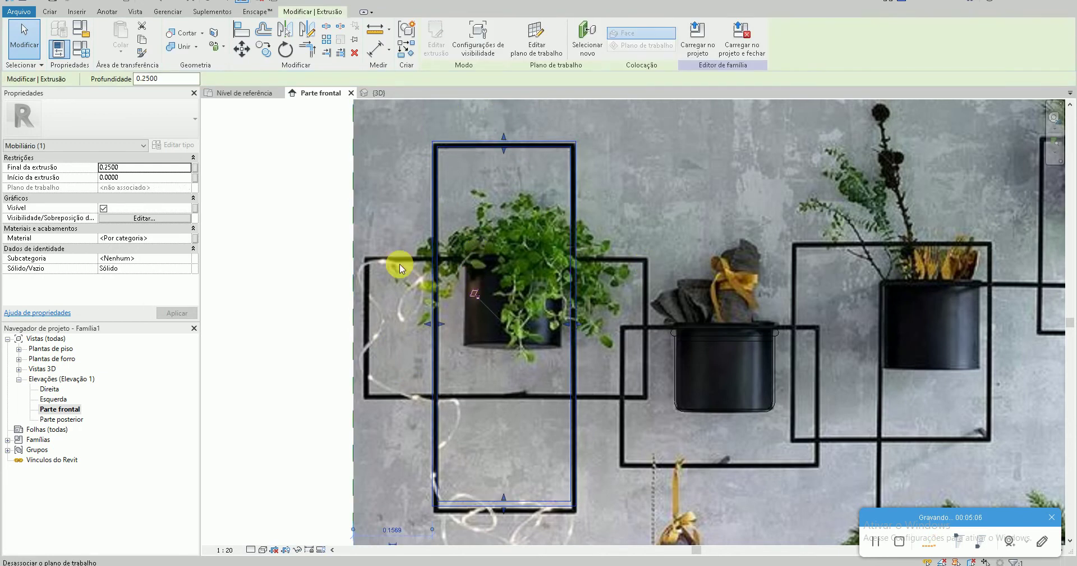
{"action": "left_click", "coordinate": [146, 168]}
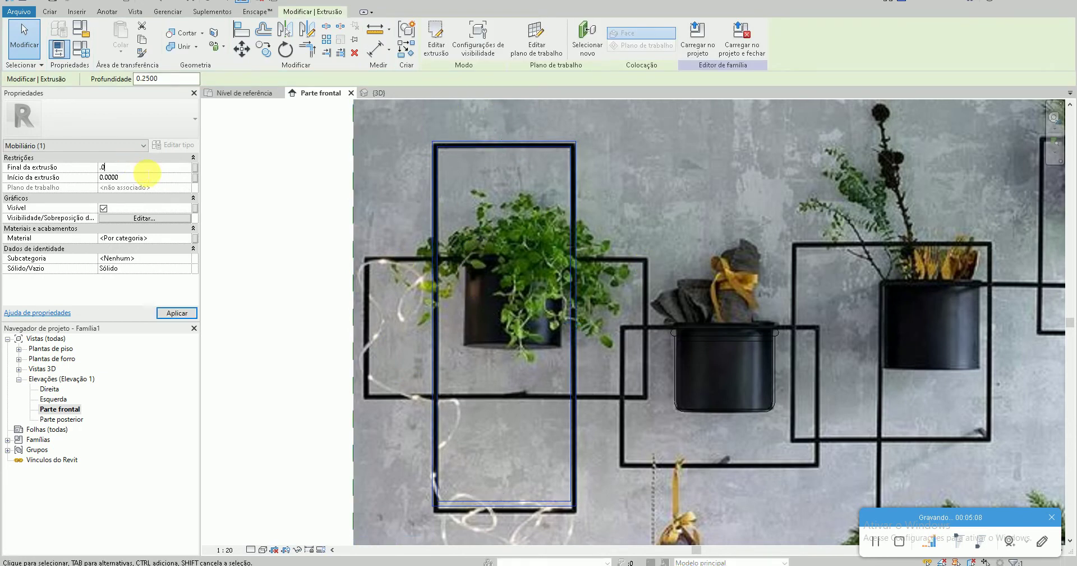
{"action": "key", "text": "Return"}
{"action": "left_click", "coordinate": [253, 216]}
{"action": "left_click", "coordinate": [209, 1]}
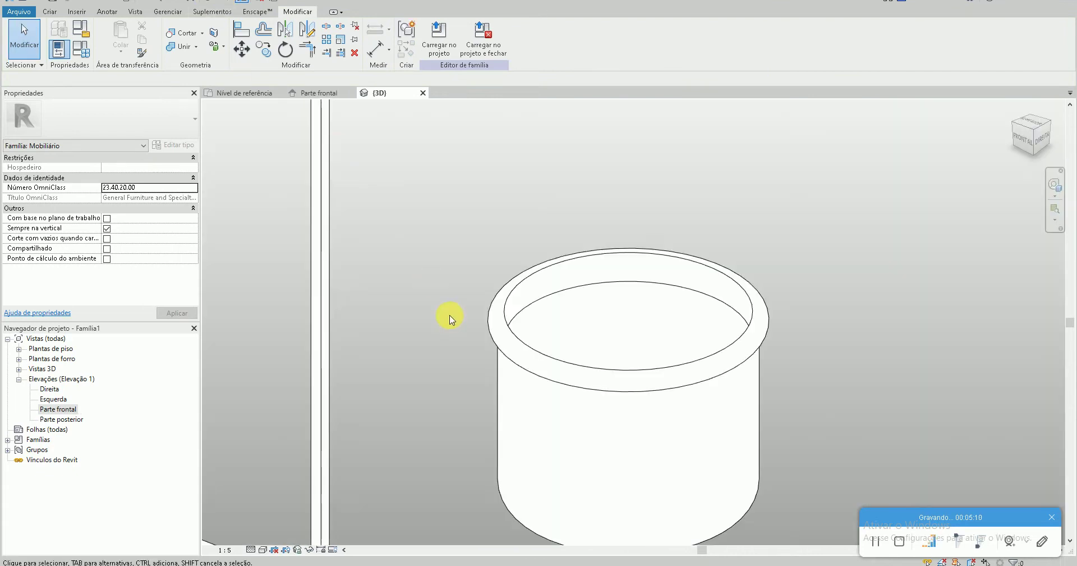
{"action": "scroll", "coordinate": [450, 312], "scroll_direction": "down", "scroll_amount": 5}
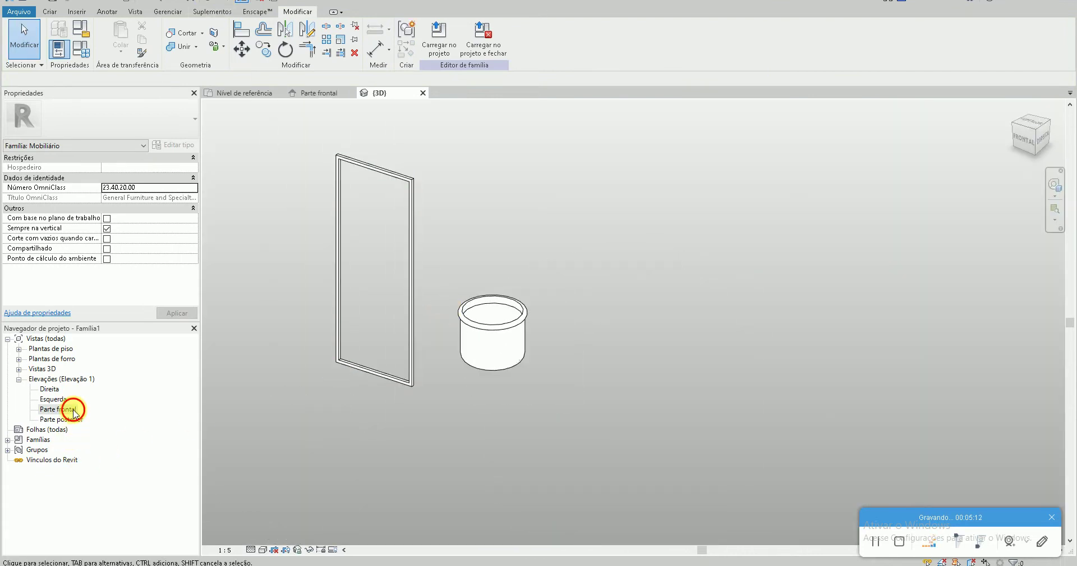
{"action": "double_click", "coordinate": [74, 411]}
Start another extrusion and sketch a rectangle over the wide middle frame
{"action": "left_click", "coordinate": [446, 332]}
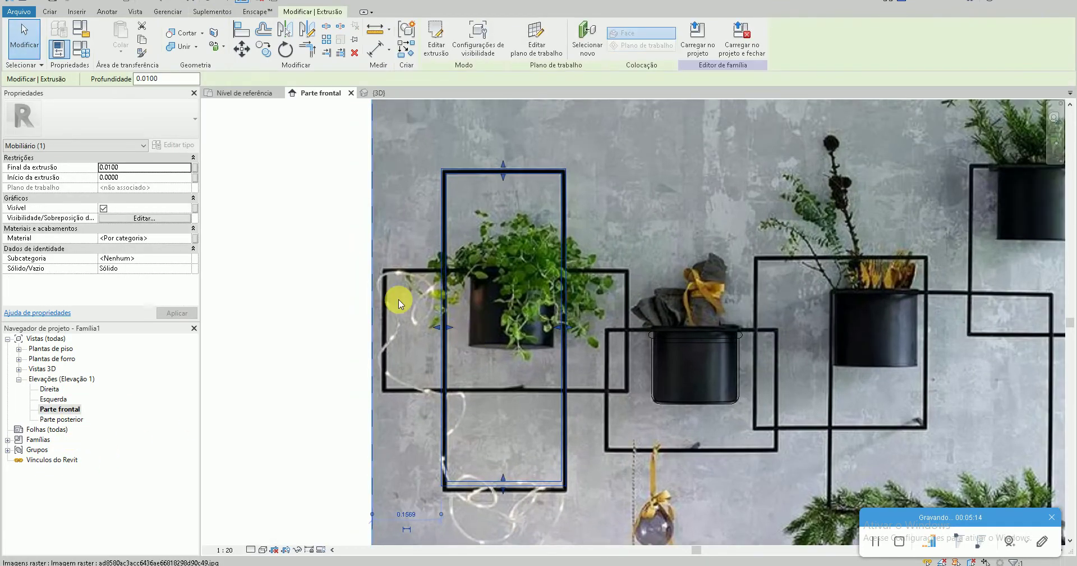
{"action": "key", "text": "Escape"}
{"action": "left_click", "coordinate": [50, 12]}
{"action": "left_click", "coordinate": [110, 46]}
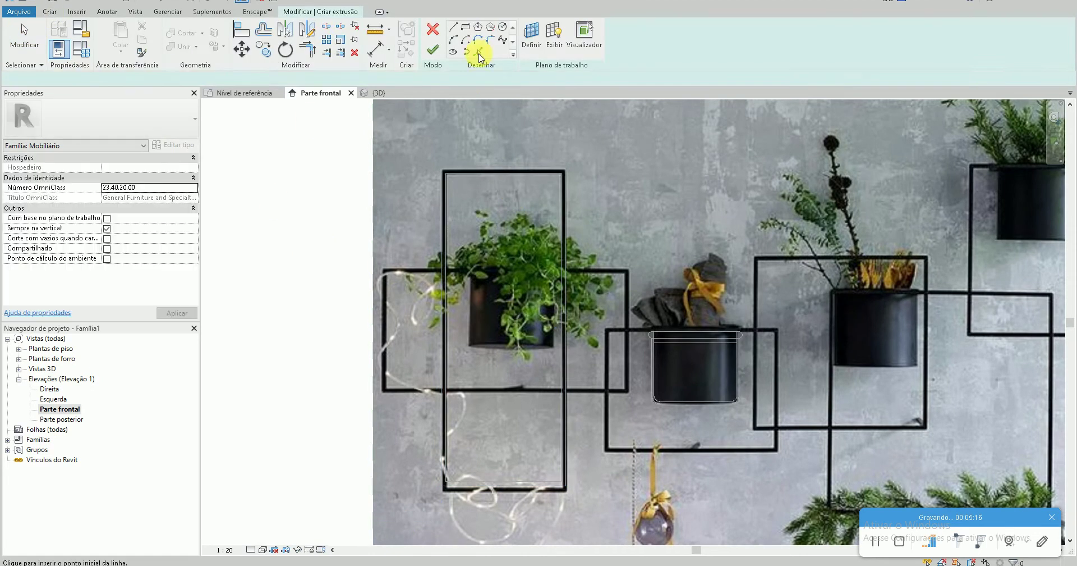
{"action": "left_click", "coordinate": [466, 26]}
{"action": "scroll", "coordinate": [390, 271], "scroll_direction": "up", "scroll_amount": 3}
{"action": "left_click", "coordinate": [390, 254]}
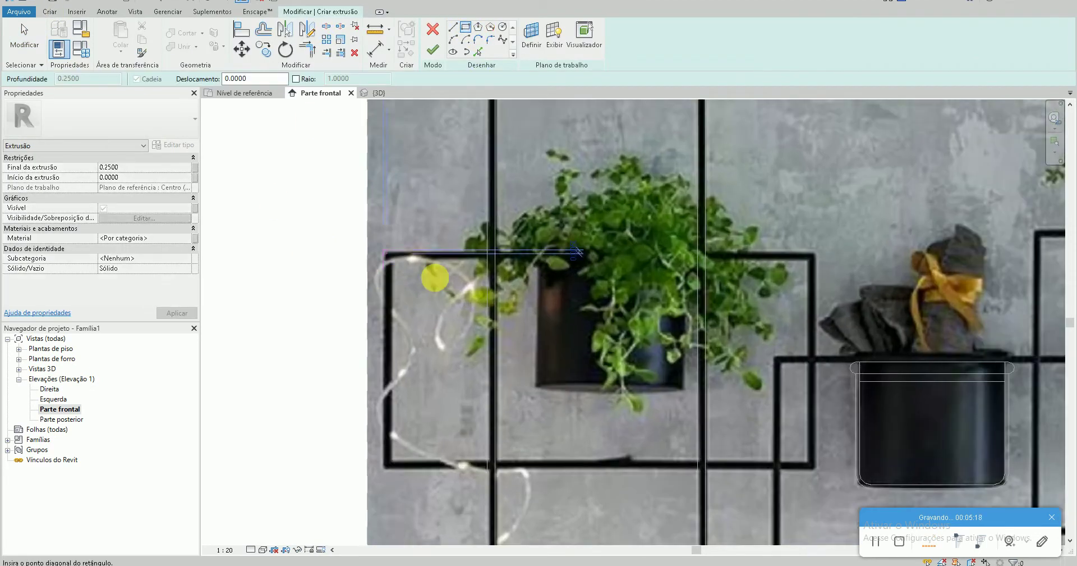
{"action": "left_click", "coordinate": [816, 468]}
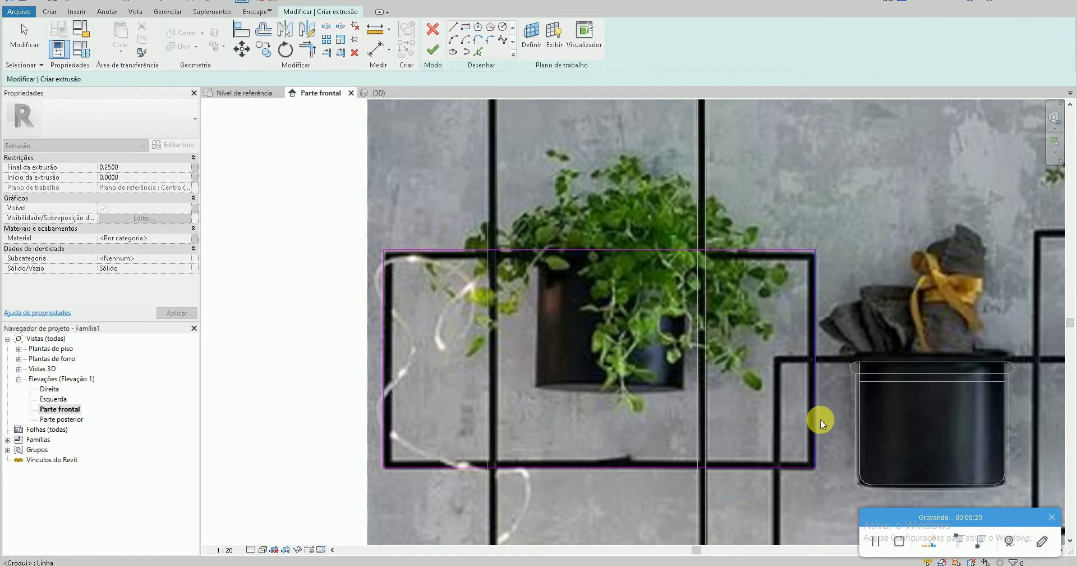
{"action": "left_click", "coordinate": [599, 492]}
{"action": "left_click", "coordinate": [582, 494]}
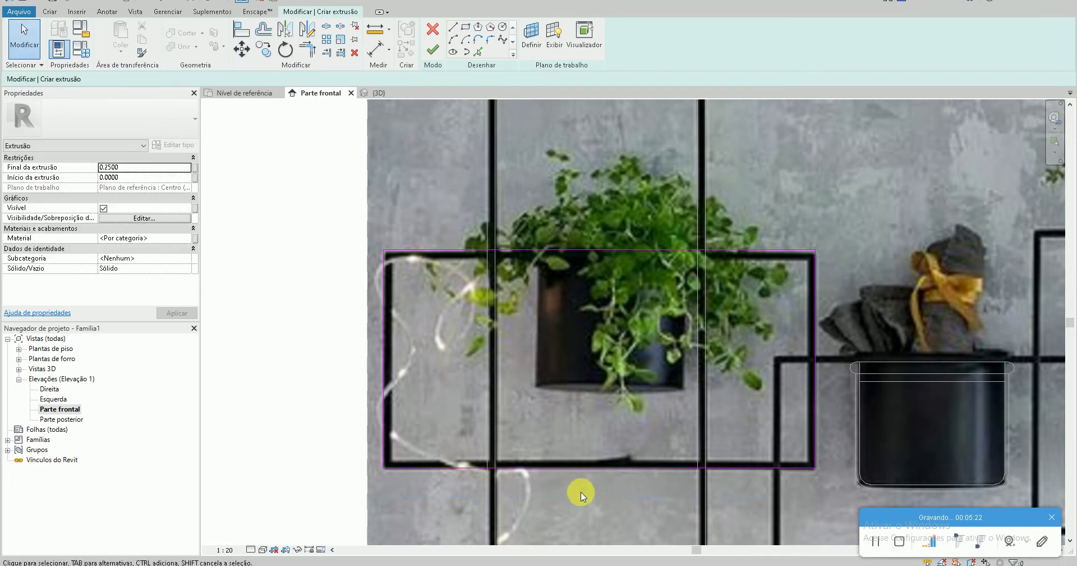
Check the rectangle's height and offset it inward to form the frame's inner edge
{"action": "left_click", "coordinate": [584, 467]}
{"action": "left_click", "coordinate": [842, 362]}
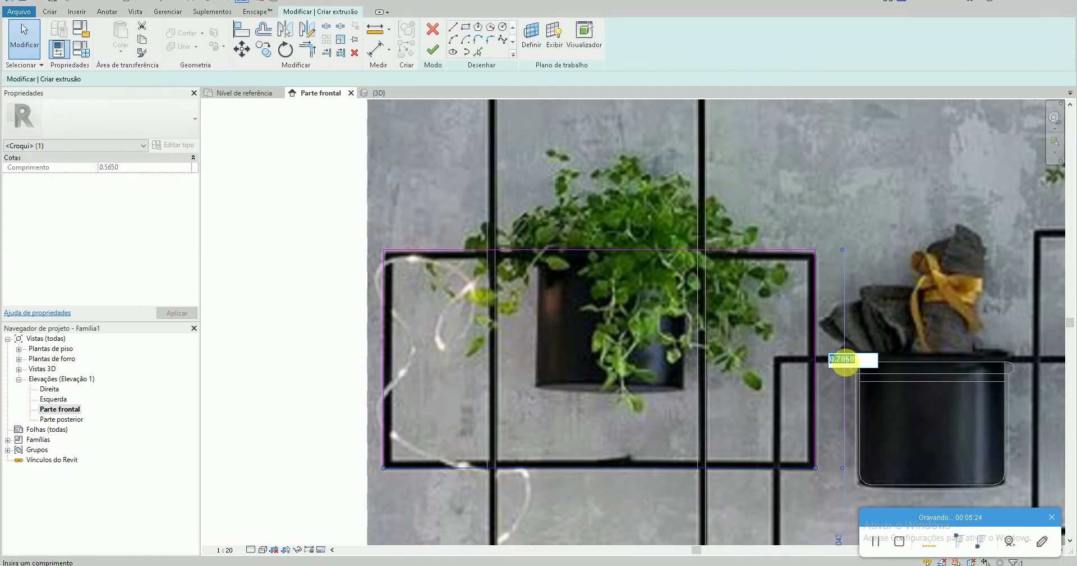
{"action": "left_click", "coordinate": [628, 373]}
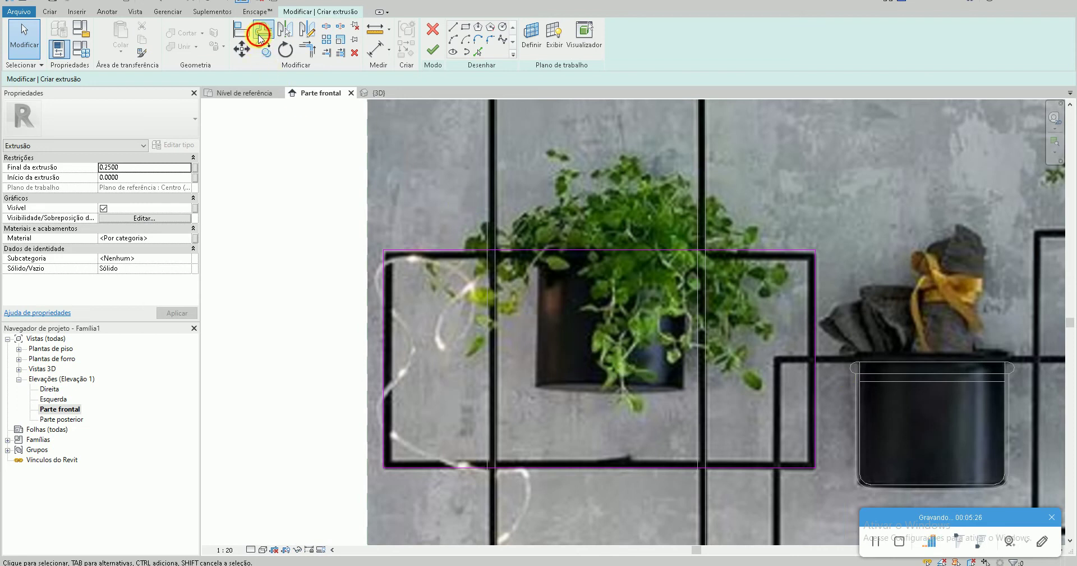
{"action": "left_click", "coordinate": [547, 252]}
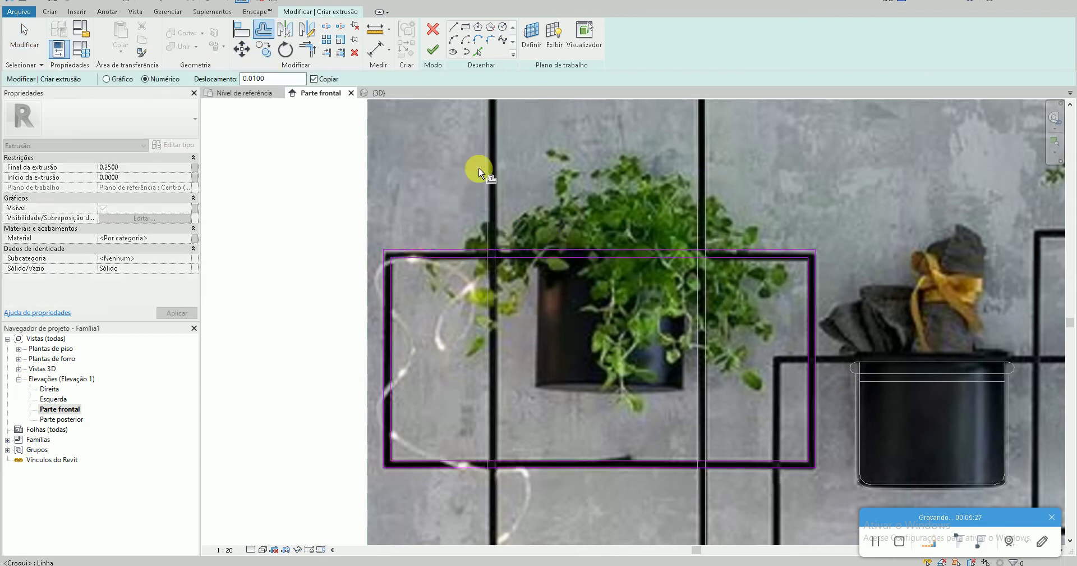
Finish the frame extrusion at 0.0100 depth and open the Nível de referência plan
{"action": "left_click", "coordinate": [432, 50]}
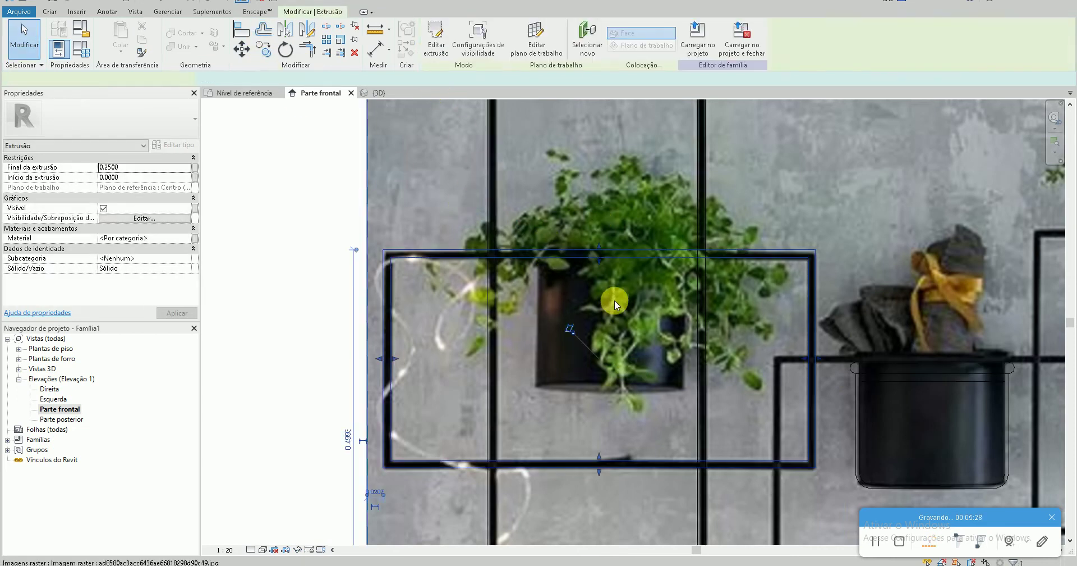
{"action": "left_click", "coordinate": [150, 171]}
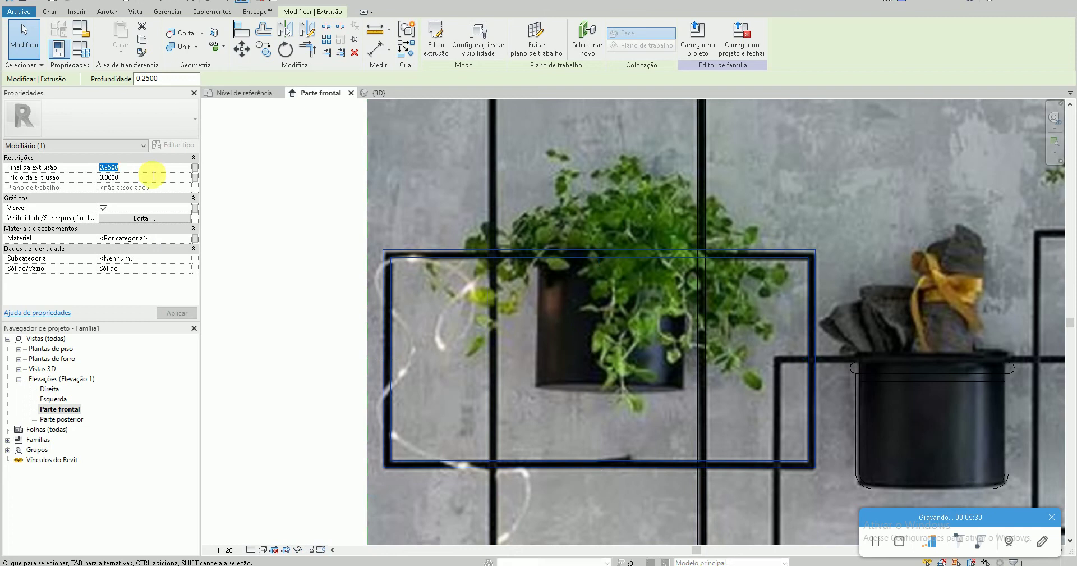
{"action": "left_click", "coordinate": [266, 267]}
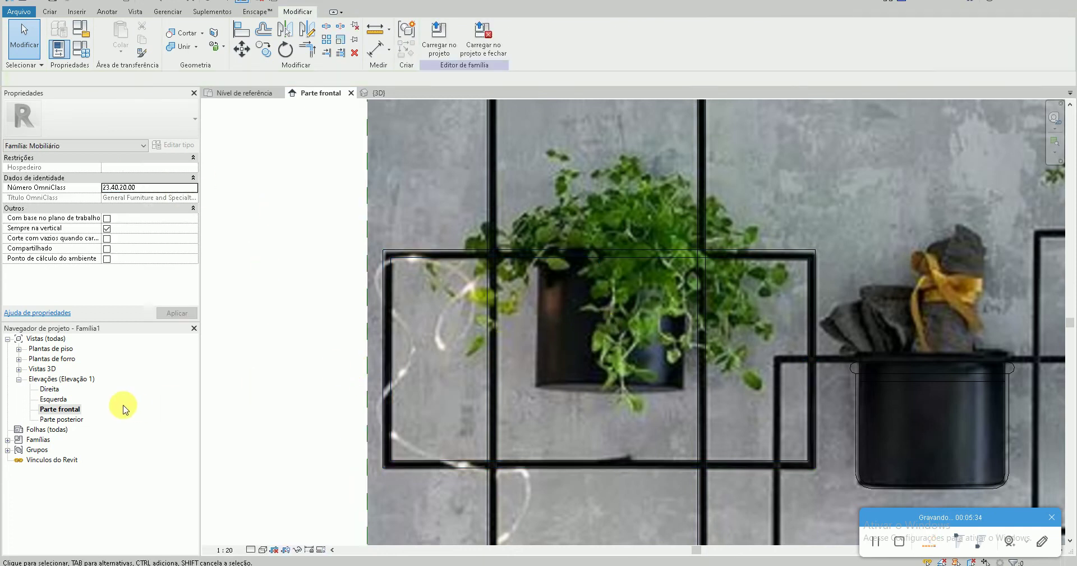
{"action": "double_click", "coordinate": [51, 348]}
{"action": "double_click", "coordinate": [65, 358]}
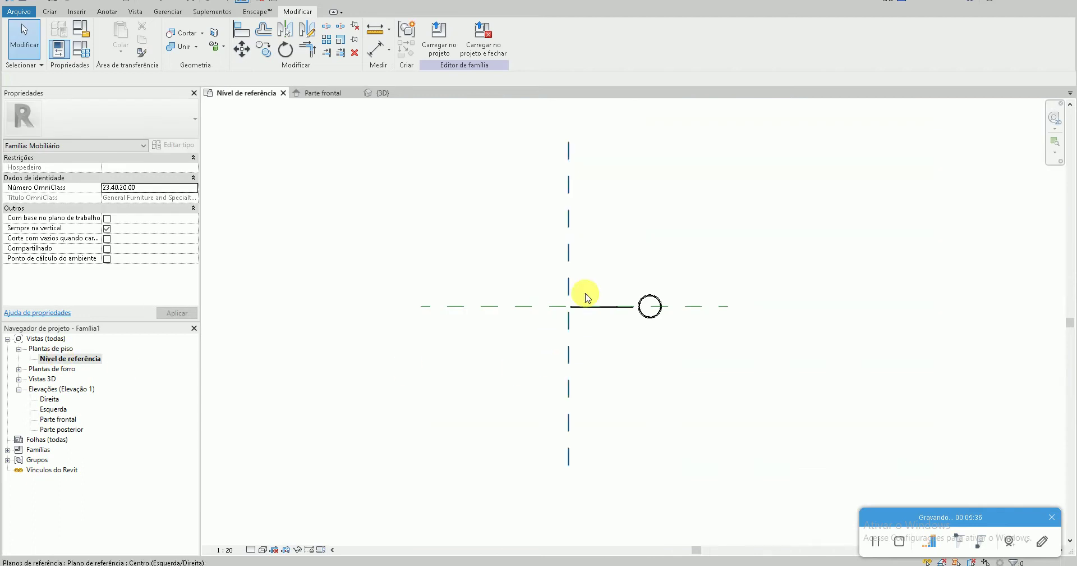
In the Nível de referência plan, shift the new frame extrusion in front of the other frame
{"action": "scroll", "coordinate": [593, 325], "scroll_direction": "up", "scroll_amount": 3}
{"action": "left_click", "coordinate": [584, 337]}
{"action": "scroll", "coordinate": [578, 339], "scroll_direction": "up", "scroll_amount": 2}
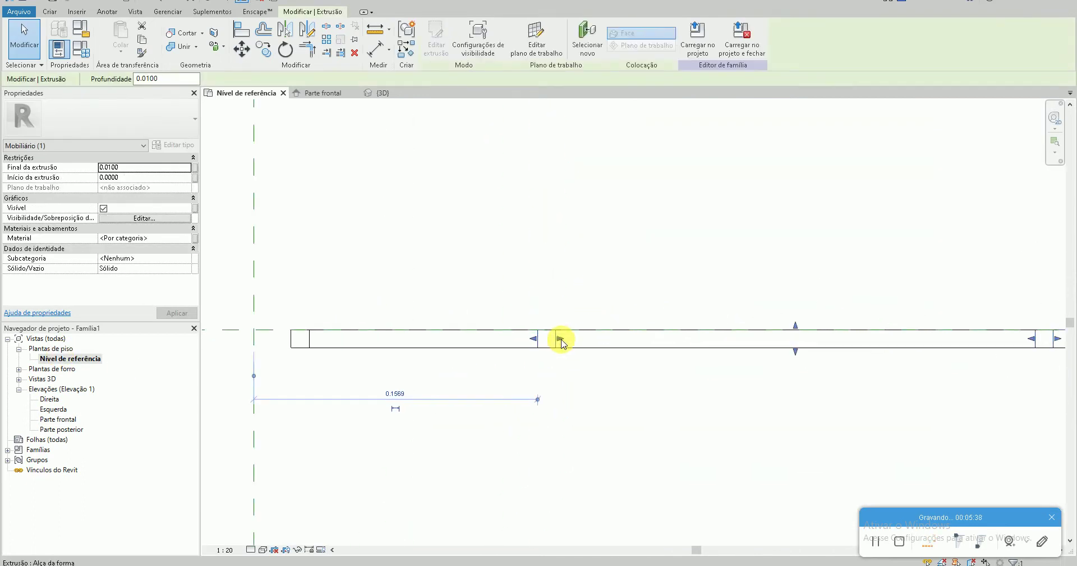
{"action": "left_click_drag", "start_coordinate": [541, 336], "coordinate": [559, 369]}
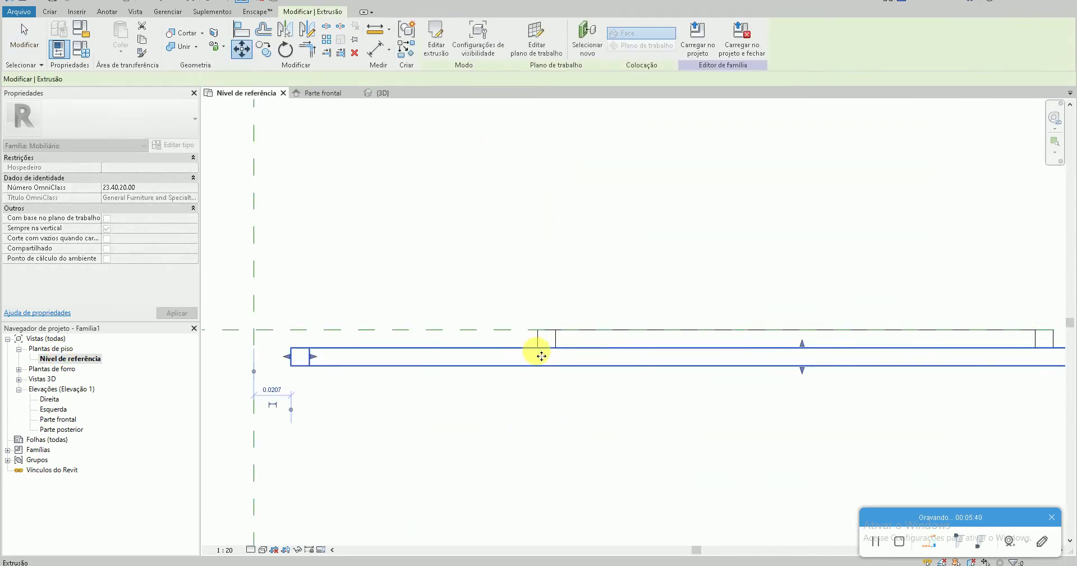
{"action": "left_click", "coordinate": [541, 342]}
{"action": "scroll", "coordinate": [597, 413], "scroll_direction": "down", "scroll_amount": 2}
{"action": "scroll", "coordinate": [654, 409], "scroll_direction": "down", "scroll_amount": 1}
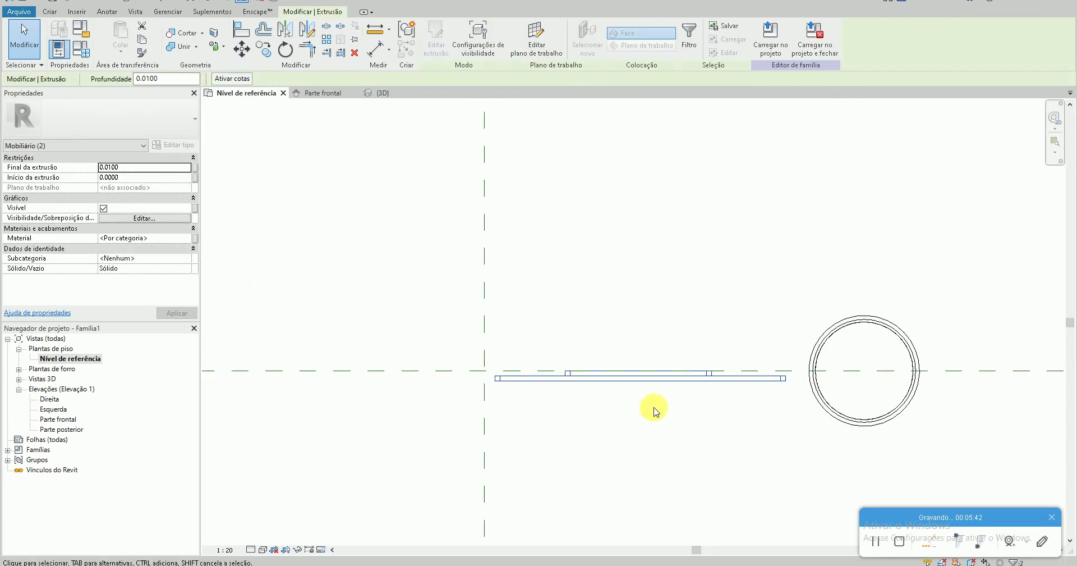
{"action": "key", "text": "m"}
{"action": "key", "text": "v"}
{"action": "left_click", "coordinate": [654, 415]}
{"action": "left_click", "coordinate": [657, 425]}
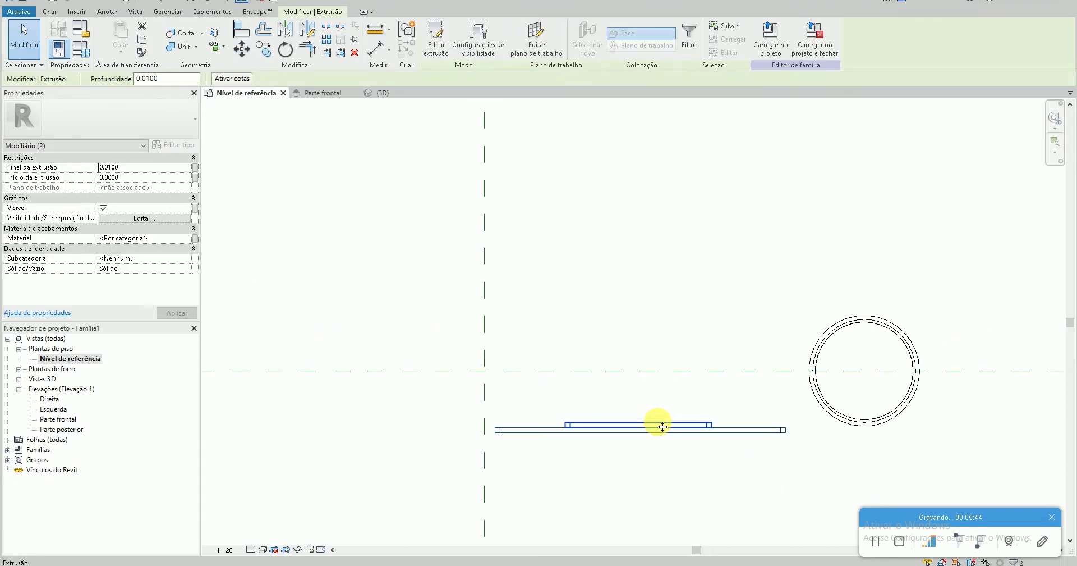
Move the revolved pot onto the centre of the frames
{"action": "left_click_drag", "start_coordinate": [886, 461], "coordinate": [884, 434]}
{"action": "scroll", "coordinate": [885, 433], "scroll_direction": "up", "scroll_amount": 1}
{"action": "key", "text": "m"}
{"action": "key", "text": "v"}
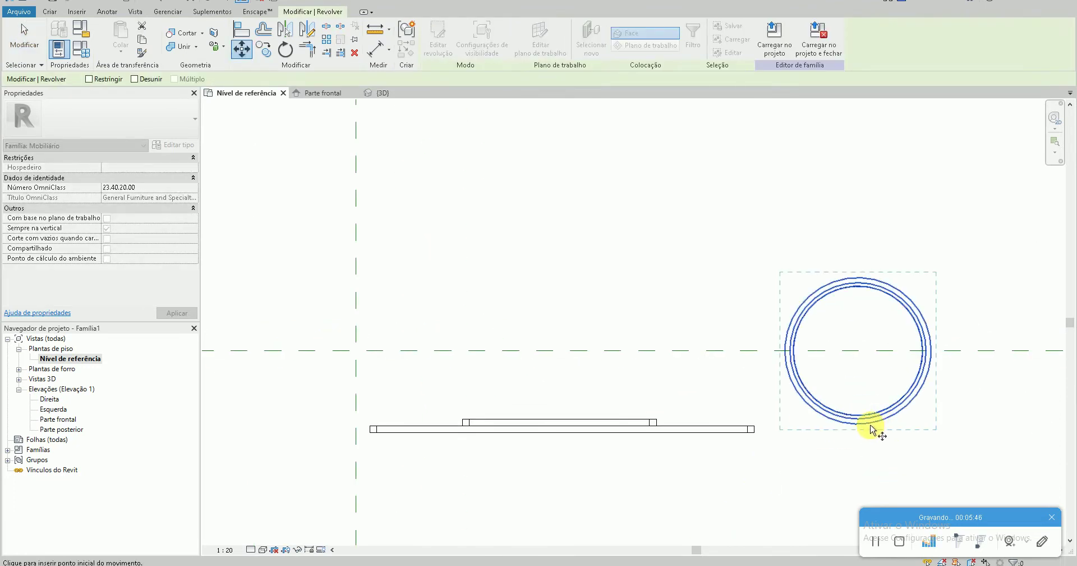
{"action": "left_click", "coordinate": [857, 428]}
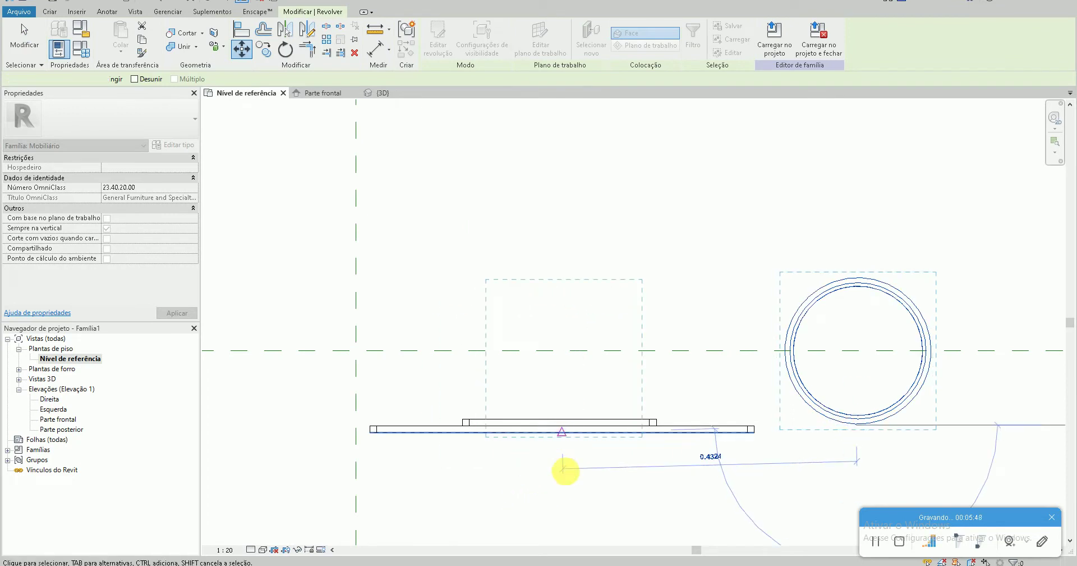
{"action": "left_click", "coordinate": [563, 457]}
{"action": "scroll", "coordinate": [576, 477], "scroll_direction": "down", "scroll_amount": 2}
{"action": "scroll", "coordinate": [578, 437], "scroll_direction": "up", "scroll_amount": 3}
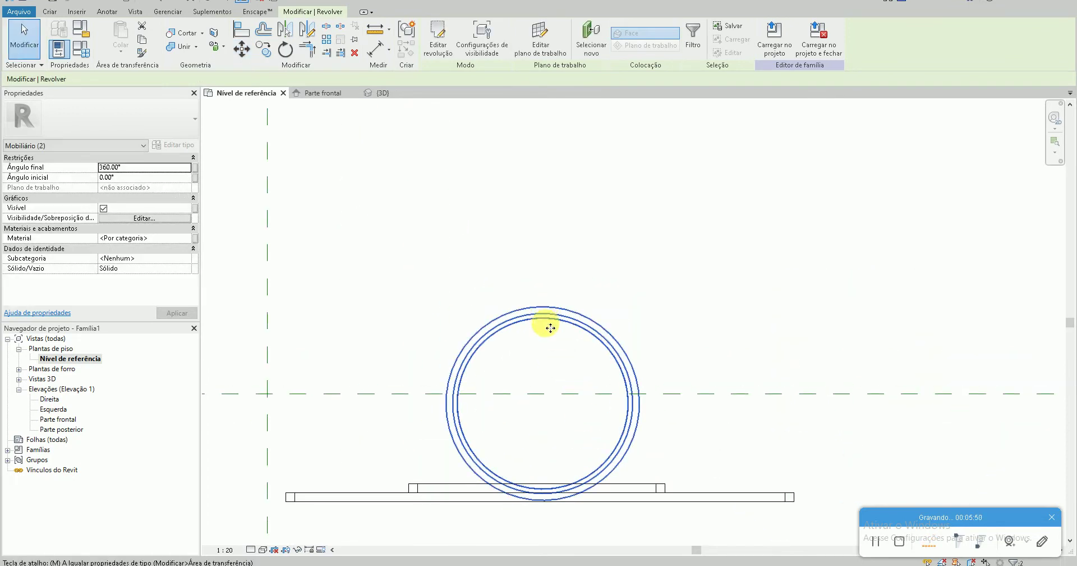
Fine-tune the pot's plan position until it sits centred on the frames
{"action": "key", "text": "m"}
{"action": "key", "text": "v"}
{"action": "left_click", "coordinate": [541, 305]}
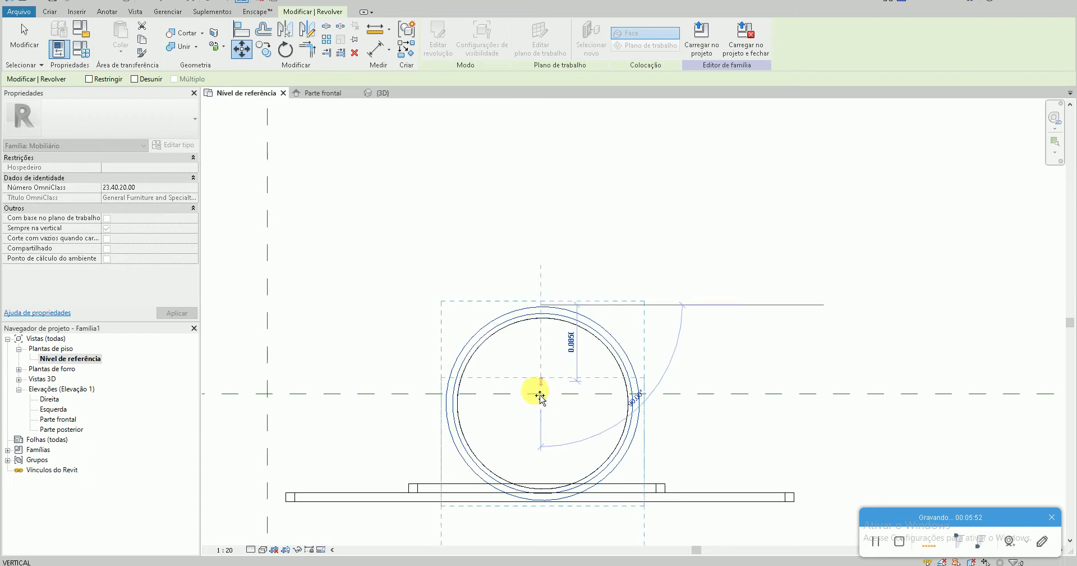
{"action": "left_click", "coordinate": [540, 396]}
{"action": "key", "text": "Escape"}
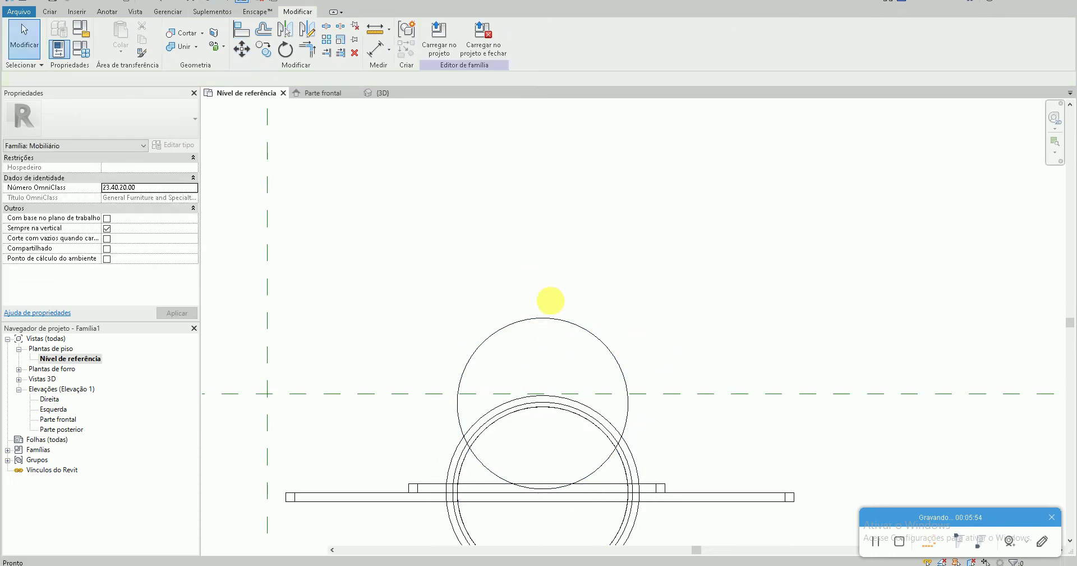
{"action": "key", "text": "ctrl+z"}
{"action": "left_click", "coordinate": [540, 342]}
{"action": "key", "text": "m"}
{"action": "key", "text": "v"}
{"action": "left_click", "coordinate": [540, 362]}
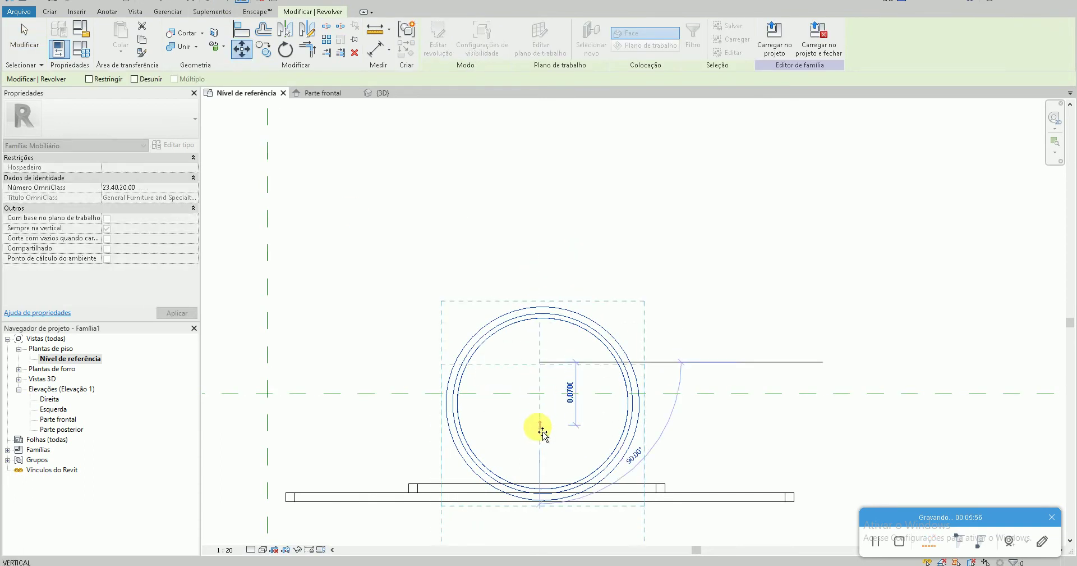
{"action": "left_click", "coordinate": [541, 452]}
{"action": "key", "text": "Escape"}
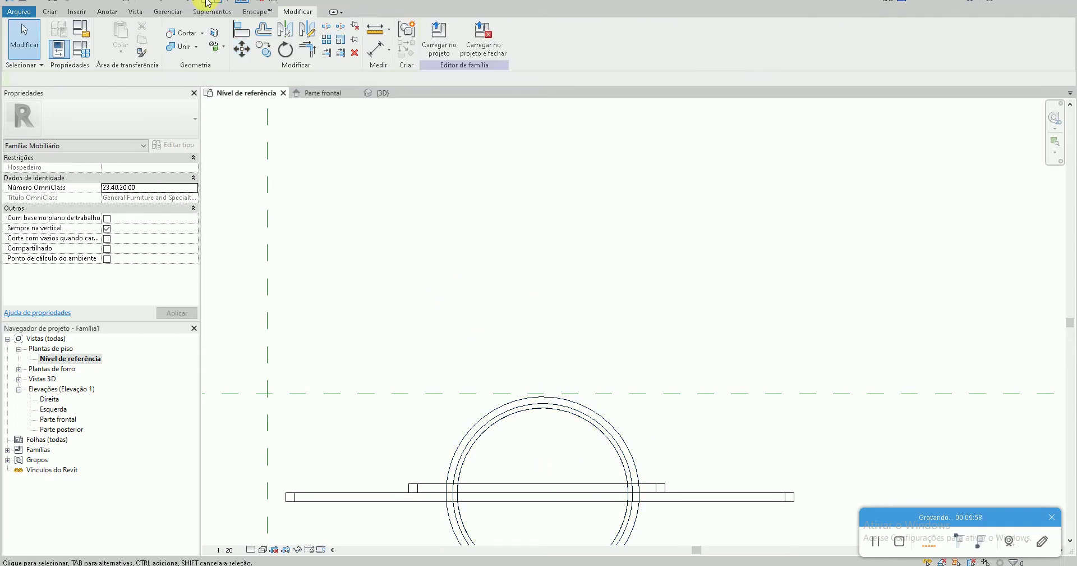
Check the model in 3D, then bring up the Parte frontal elevation
{"action": "left_click", "coordinate": [208, 2]}
{"action": "scroll", "coordinate": [447, 255], "scroll_direction": "down", "scroll_amount": 2}
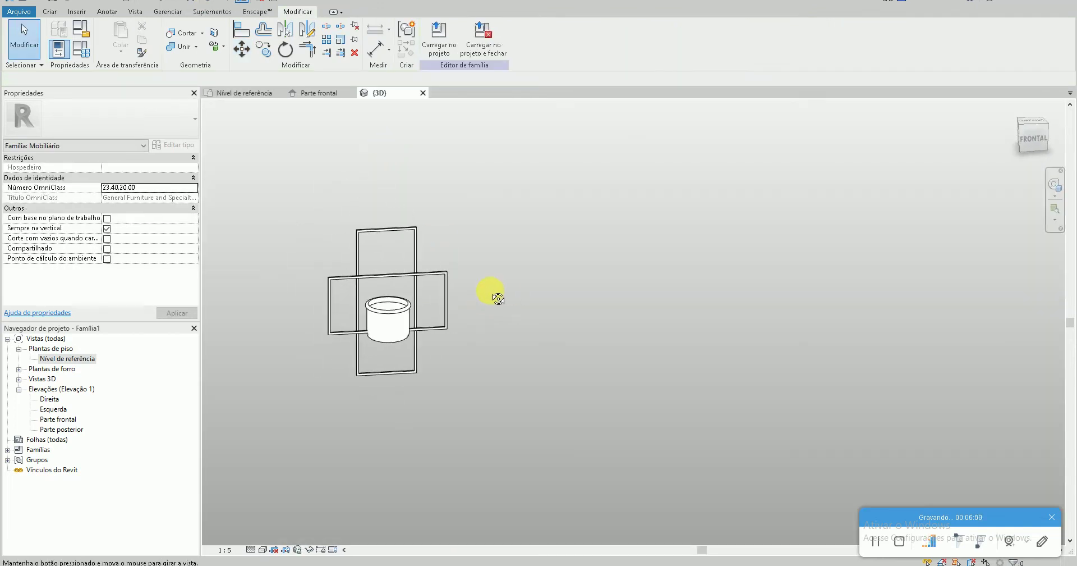
{"action": "double_click", "coordinate": [81, 418]}
{"action": "left_click", "coordinate": [507, 337]}
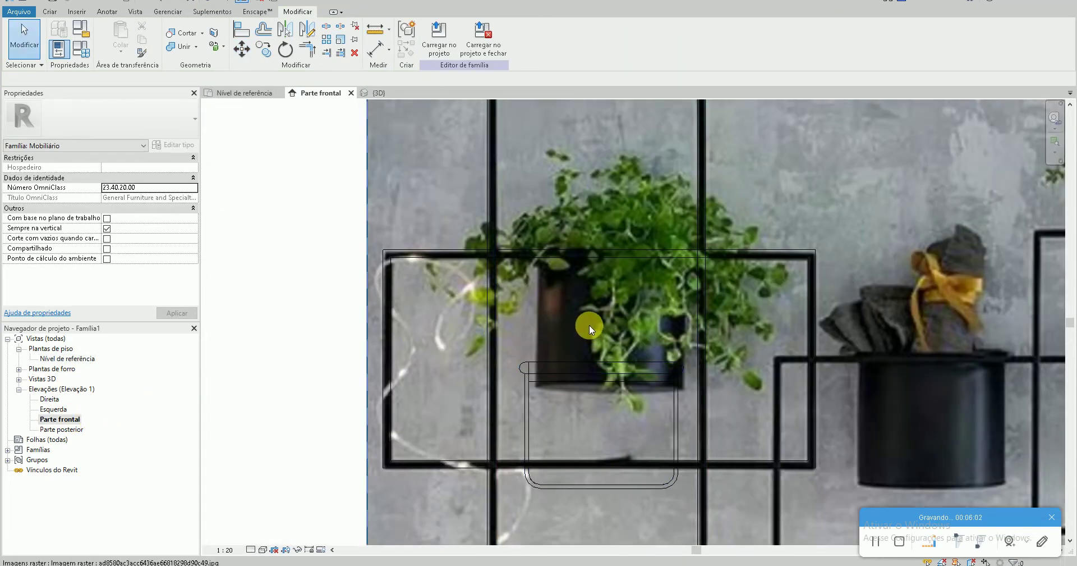
Window-select the revolved pot and drag it up over the photo's left black pot
{"action": "key", "text": "Escape"}
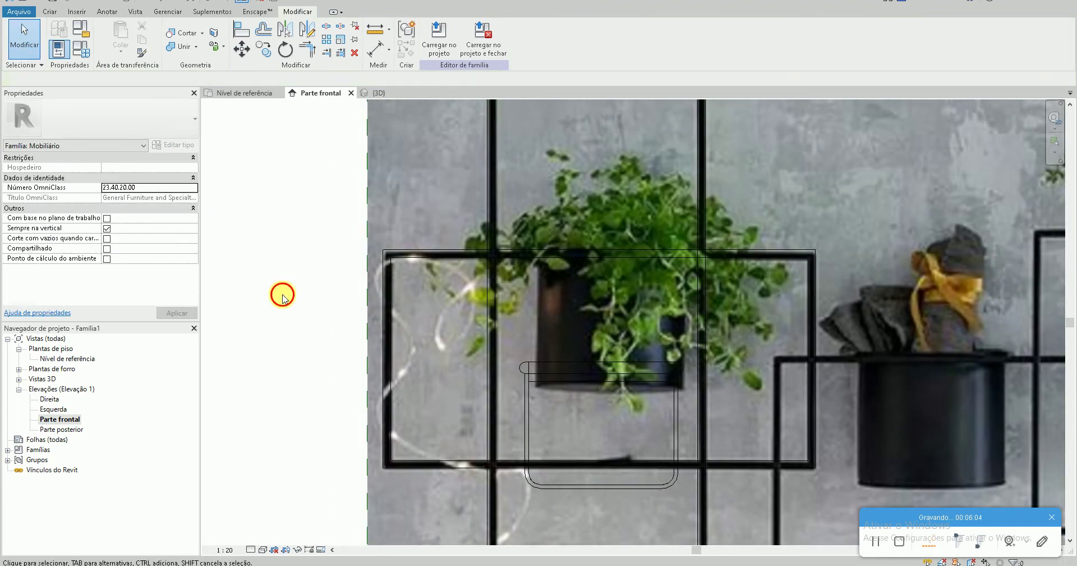
{"action": "left_click_drag", "start_coordinate": [281, 291], "coordinate": [703, 506]}
{"action": "scroll", "coordinate": [615, 381], "scroll_direction": "up", "scroll_amount": 2}
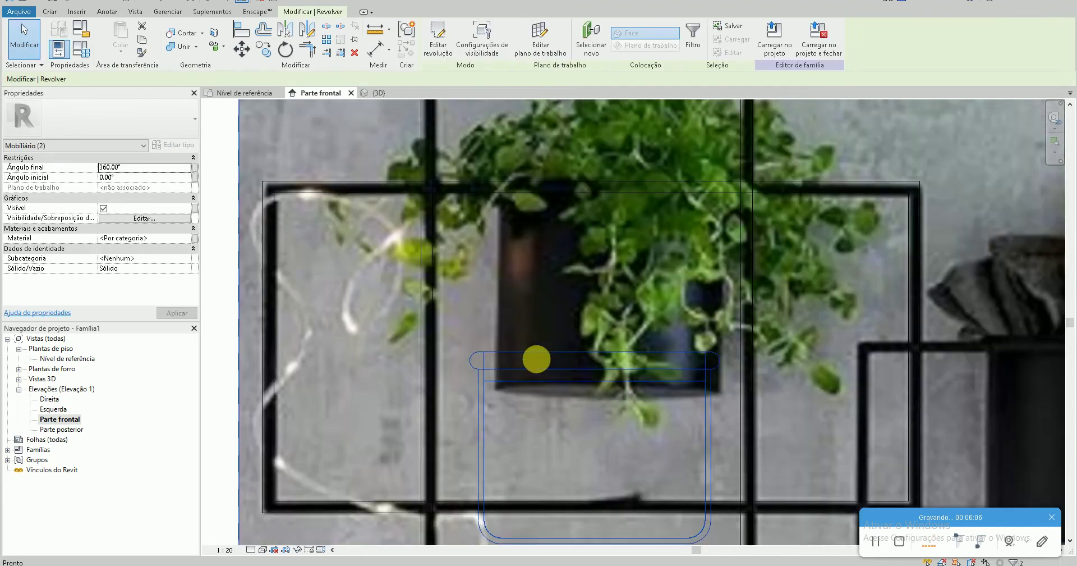
{"action": "left_click_drag", "start_coordinate": [479, 372], "coordinate": [487, 187]}
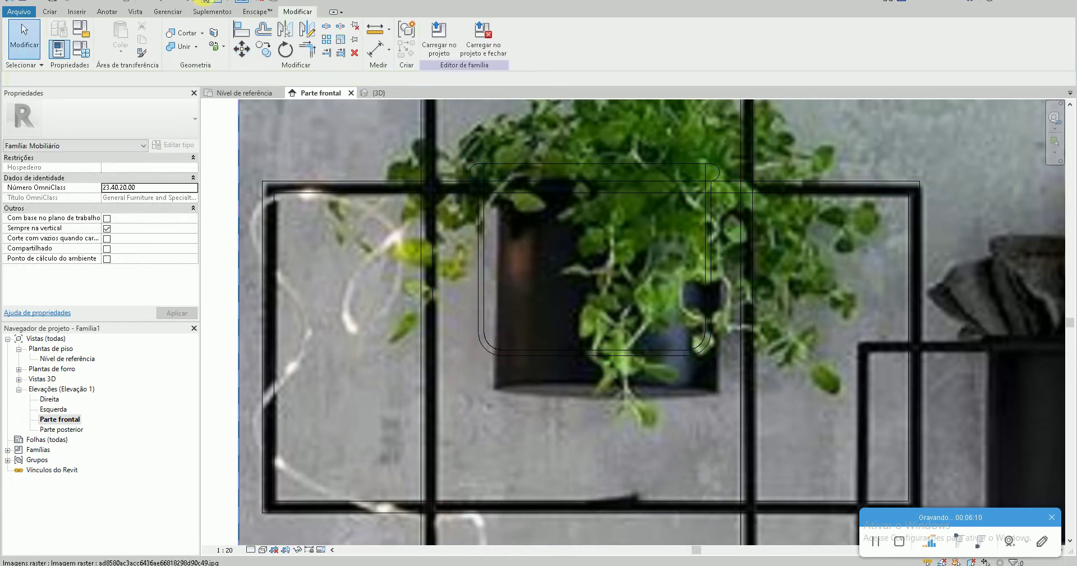
Orbit the 3D view to check the pot and frames, then return to Parte frontal
{"action": "left_click", "coordinate": [204, 2]}
{"action": "mouse_move", "coordinate": [465, 279]}
{"action": "middle_mouse_down", "text": "shift"}
{"action": "mouse_move", "coordinate": [565, 376]}
{"action": "mouse_move", "coordinate": [538, 357]}
{"action": "middle_mouse_up", "text": "shift"}
{"action": "left_click", "coordinate": [68, 419]}
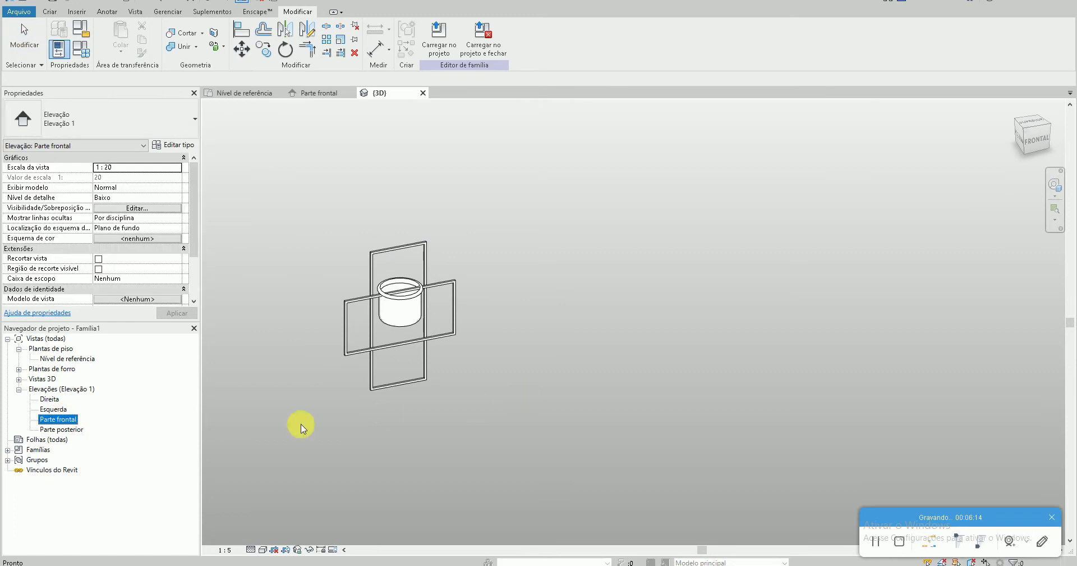
{"action": "double_click", "coordinate": [74, 420]}
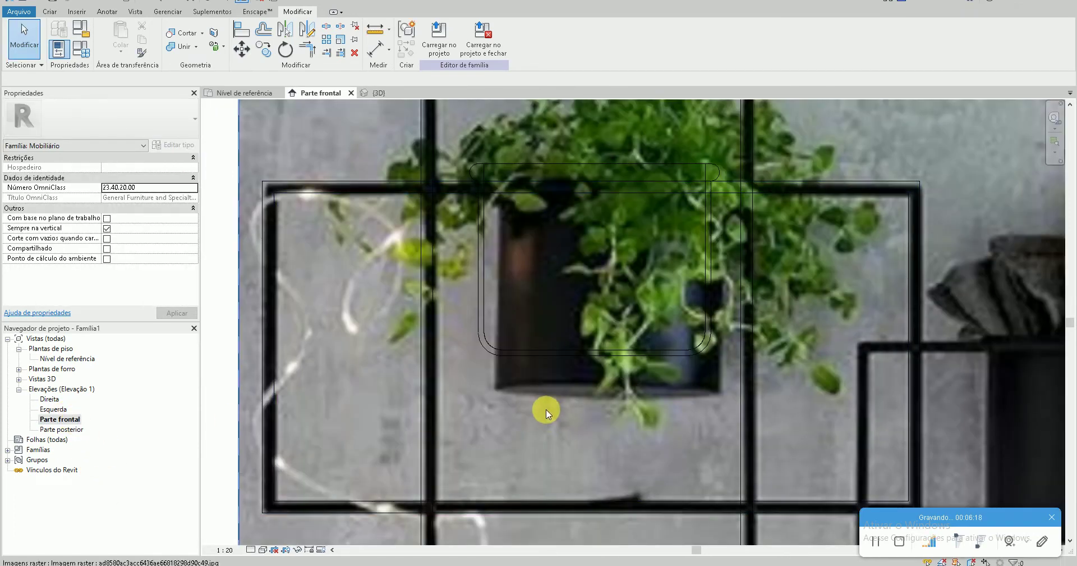
{"action": "scroll", "coordinate": [534, 358], "scroll_direction": "down", "scroll_amount": 2}
{"action": "scroll", "coordinate": [534, 358], "scroll_direction": "down", "scroll_amount": 1}
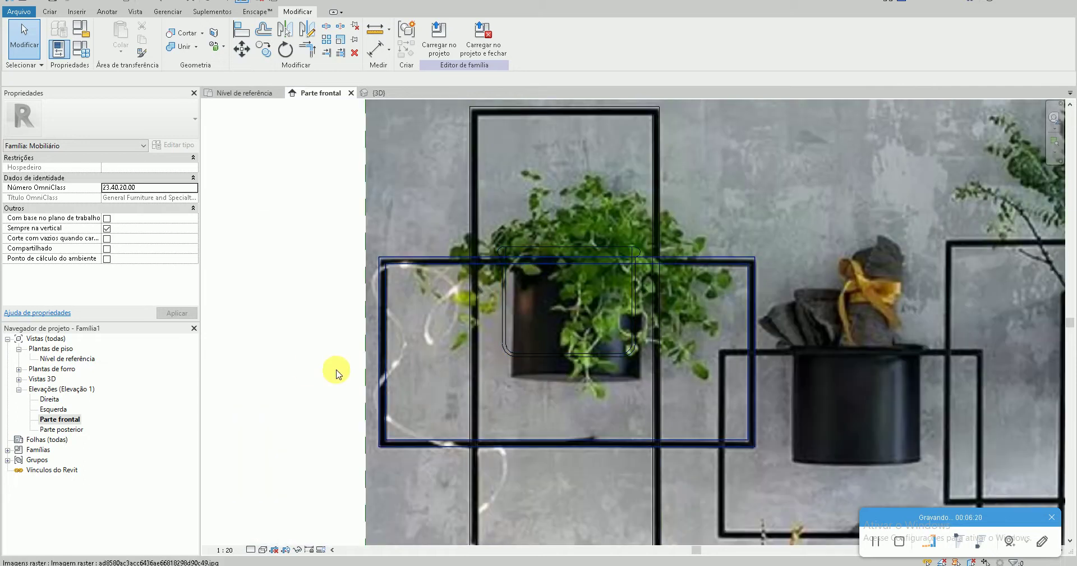
In the Nível de referência plan, move both frame extrusions 0.1200 lower
{"action": "double_click", "coordinate": [77, 360]}
{"action": "scroll", "coordinate": [457, 421], "scroll_direction": "down", "scroll_amount": 2}
{"action": "scroll", "coordinate": [452, 397], "scroll_direction": "up", "scroll_amount": 1}
{"action": "scroll", "coordinate": [443, 343], "scroll_direction": "up", "scroll_amount": 2}
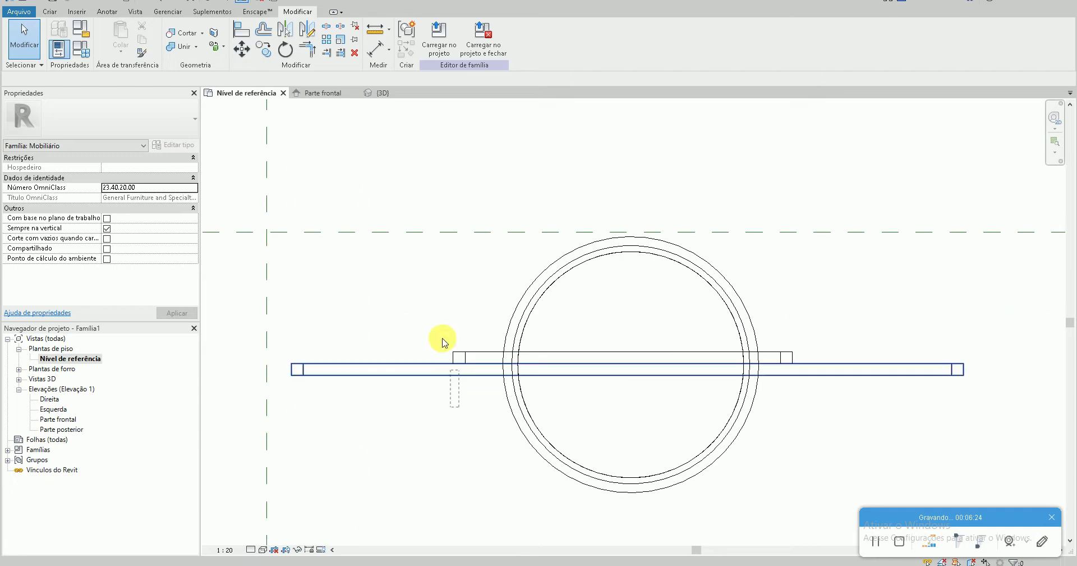
{"action": "left_click", "coordinate": [615, 374]}
{"action": "left_click", "coordinate": [625, 353], "text": "ctrl"}
{"action": "key", "text": "m"}
{"action": "key", "text": "v"}
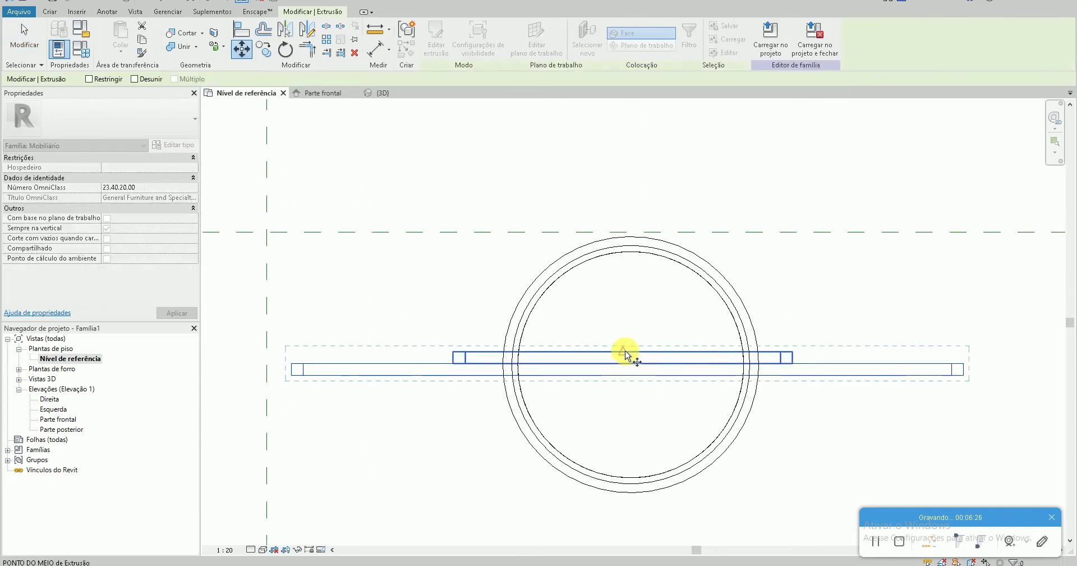
{"action": "left_click", "coordinate": [625, 353]}
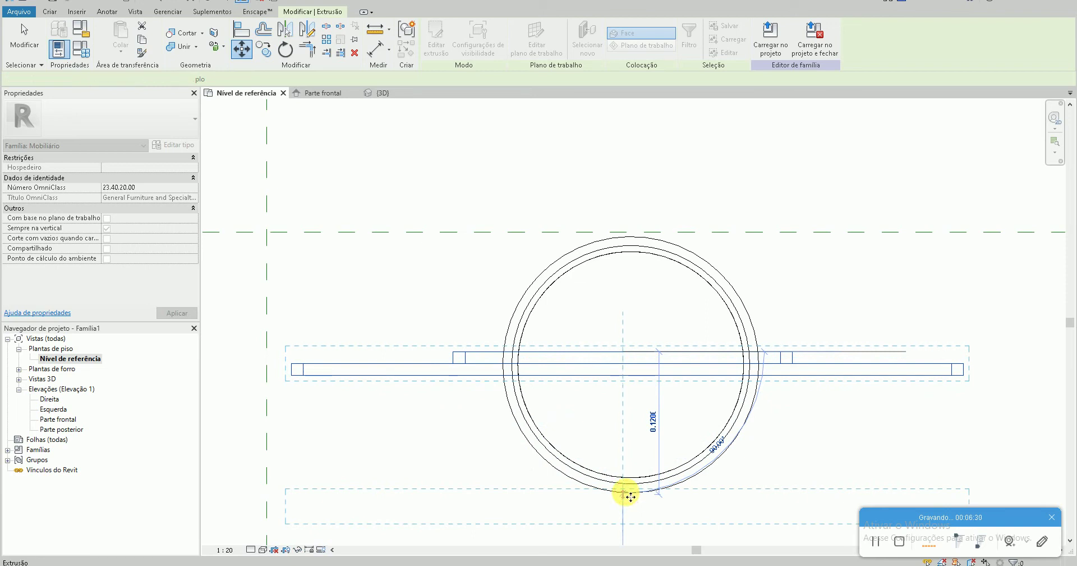
{"action": "left_click", "coordinate": [629, 496]}
Move both pot revolves back so they rest against the frames
{"action": "left_click_drag", "start_coordinate": [765, 457], "coordinate": [649, 409]}
{"action": "scroll", "coordinate": [645, 438], "scroll_direction": "up", "scroll_amount": 4}
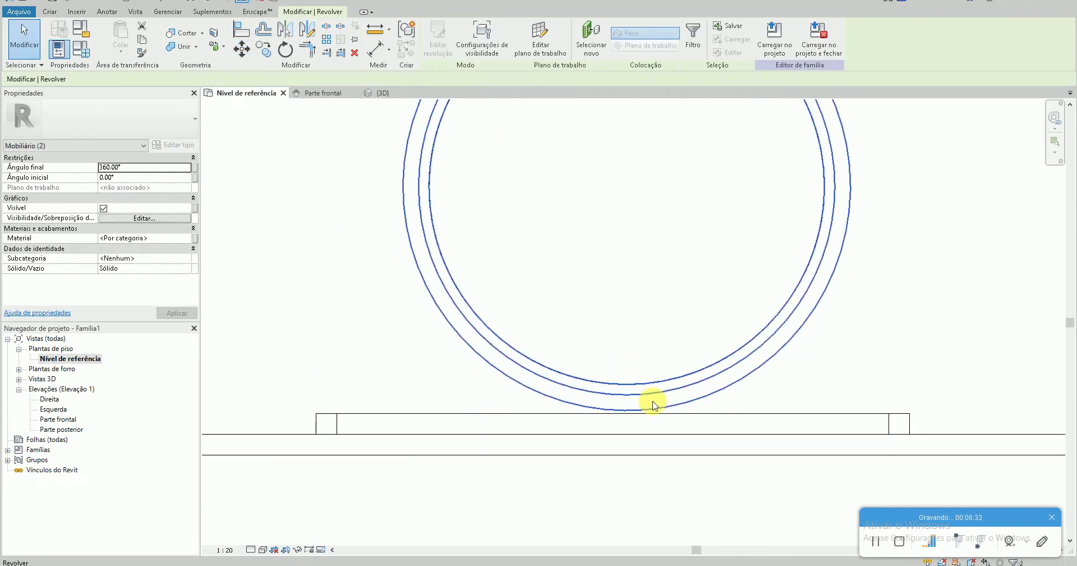
{"action": "key", "text": "m"}
{"action": "key", "text": "v"}
{"action": "left_click", "coordinate": [629, 394]}
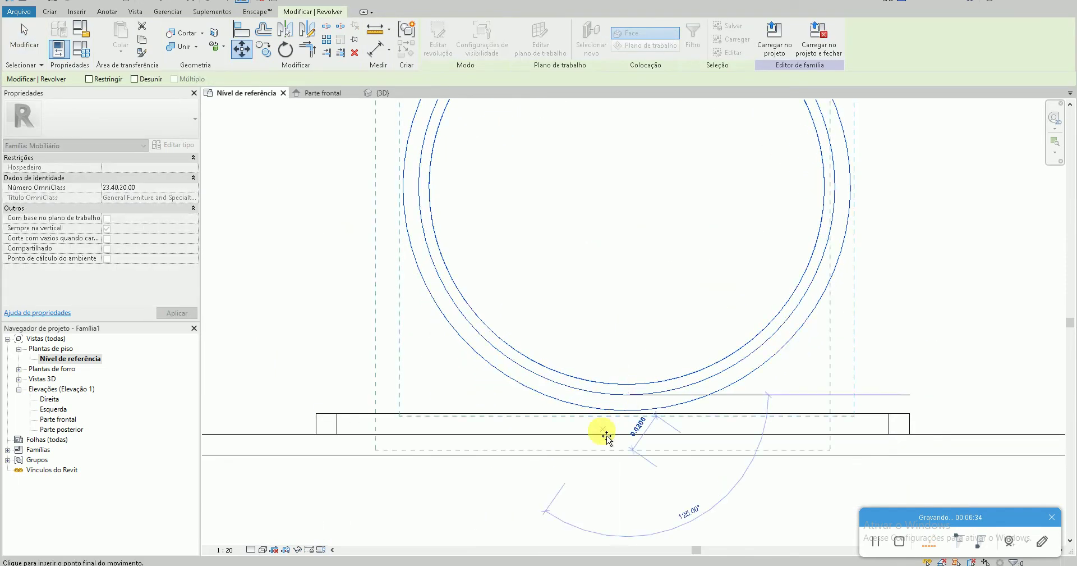
{"action": "left_click", "coordinate": [610, 437]}
{"action": "scroll", "coordinate": [614, 438], "scroll_direction": "down", "scroll_amount": 3}
Select all the frames and pots together and view them in 3D
{"action": "left_click", "coordinate": [647, 505]}
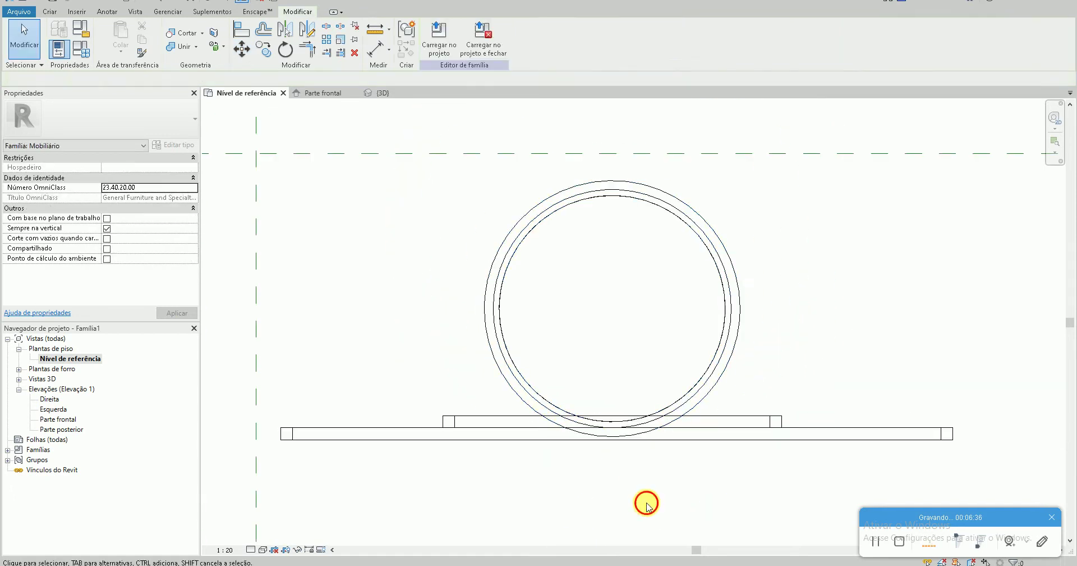
{"action": "left_click_drag", "start_coordinate": [647, 505], "coordinate": [584, 348]}
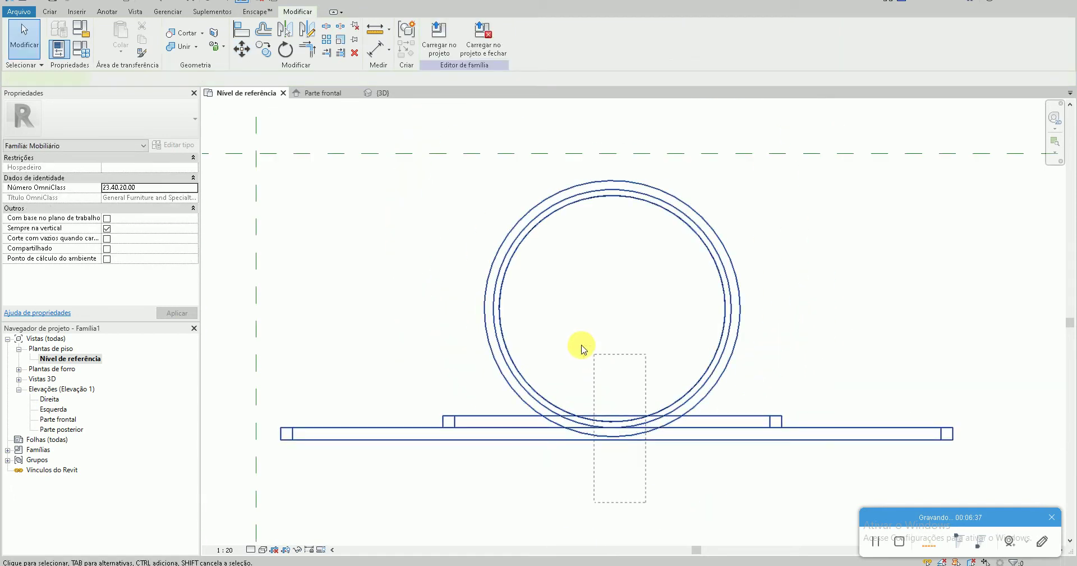
{"action": "left_click", "coordinate": [610, 194]}
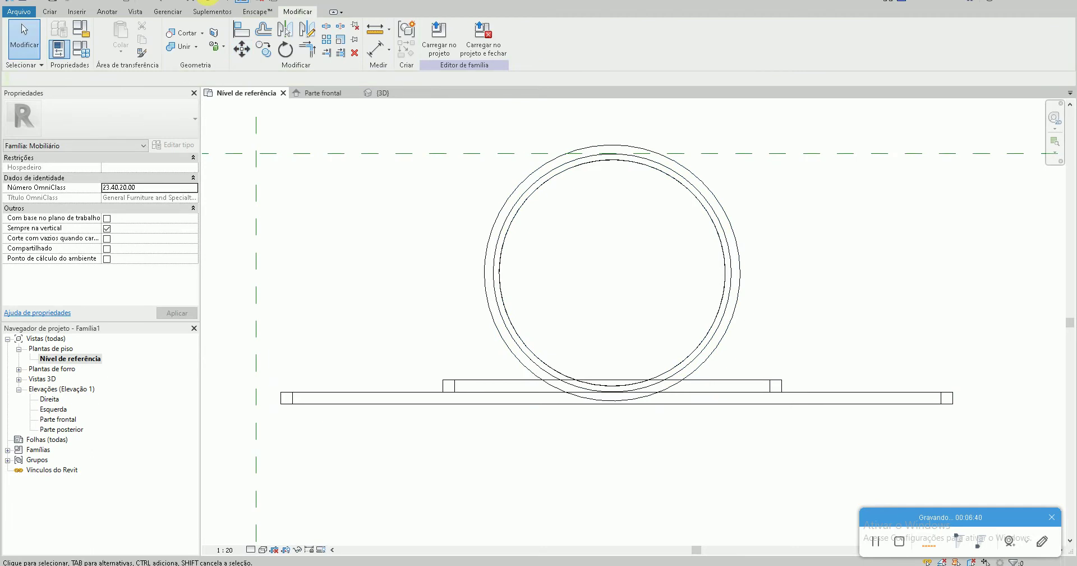
{"action": "left_click", "coordinate": [213, 1]}
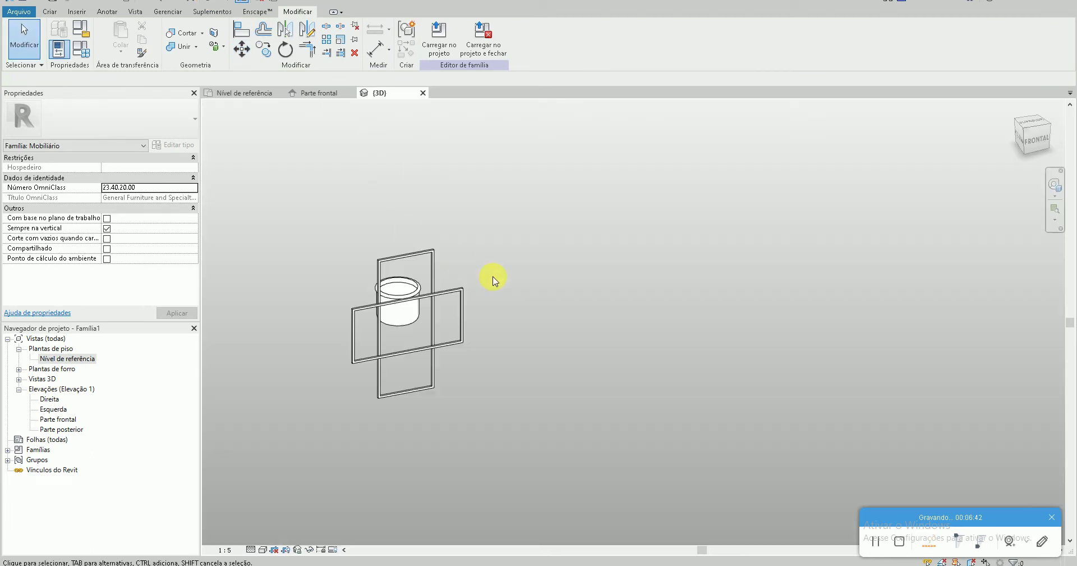
Orbit the 3D model to inspect the frames, then reopen the Parte frontal elevation
{"action": "middle_click_drag", "start_coordinate": [493, 272], "coordinate": [461, 275], "text": "shift"}
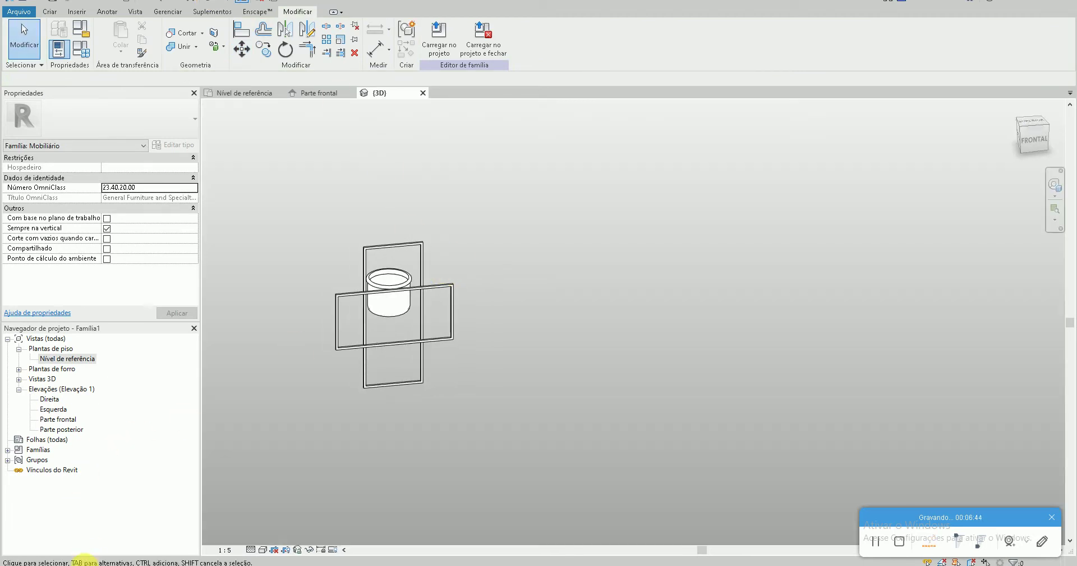
{"action": "double_click", "coordinate": [66, 421]}
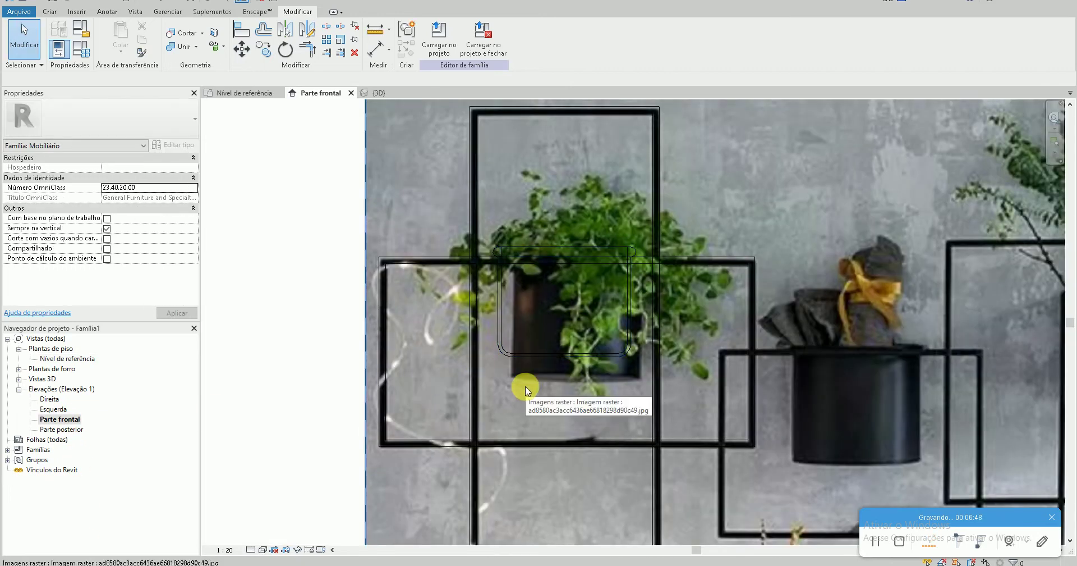
{"action": "scroll", "coordinate": [525, 386], "scroll_direction": "down", "scroll_amount": 2}
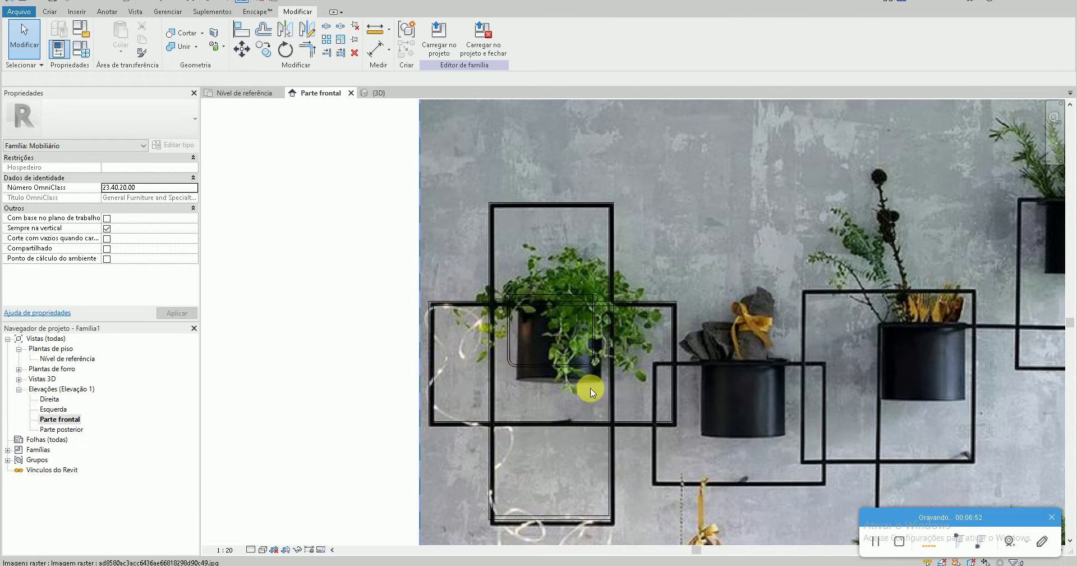
{"action": "left_click", "coordinate": [213, 2]}
{"action": "mouse_move", "coordinate": [317, 180]}
{"action": "middle_mouse_down", "text": "shift"}
{"action": "mouse_move", "coordinate": [383, 182]}
{"action": "mouse_move", "coordinate": [287, 337]}
{"action": "middle_mouse_up", "text": "shift"}
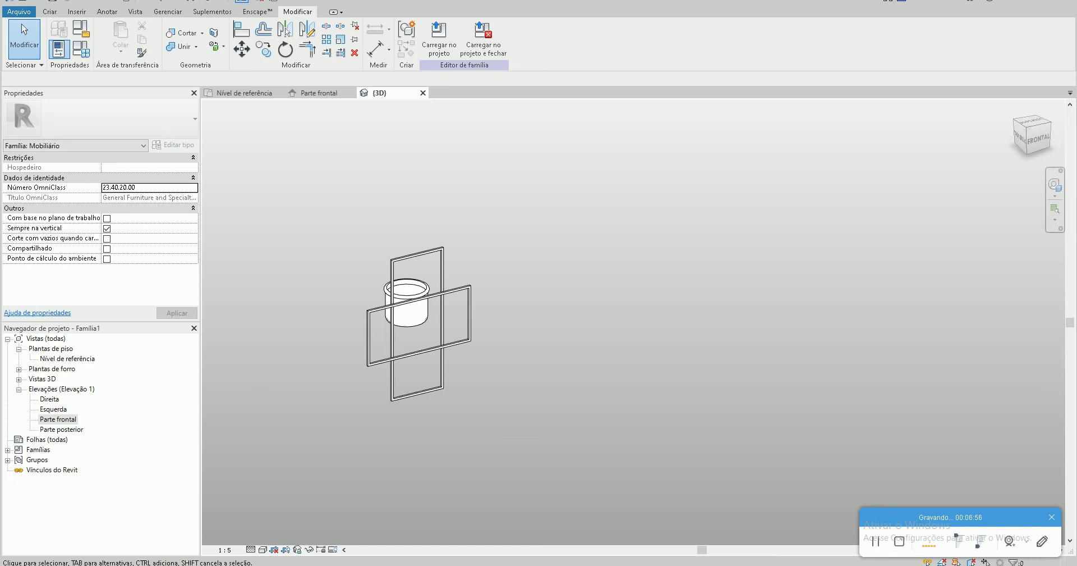
{"action": "double_click", "coordinate": [58, 419]}
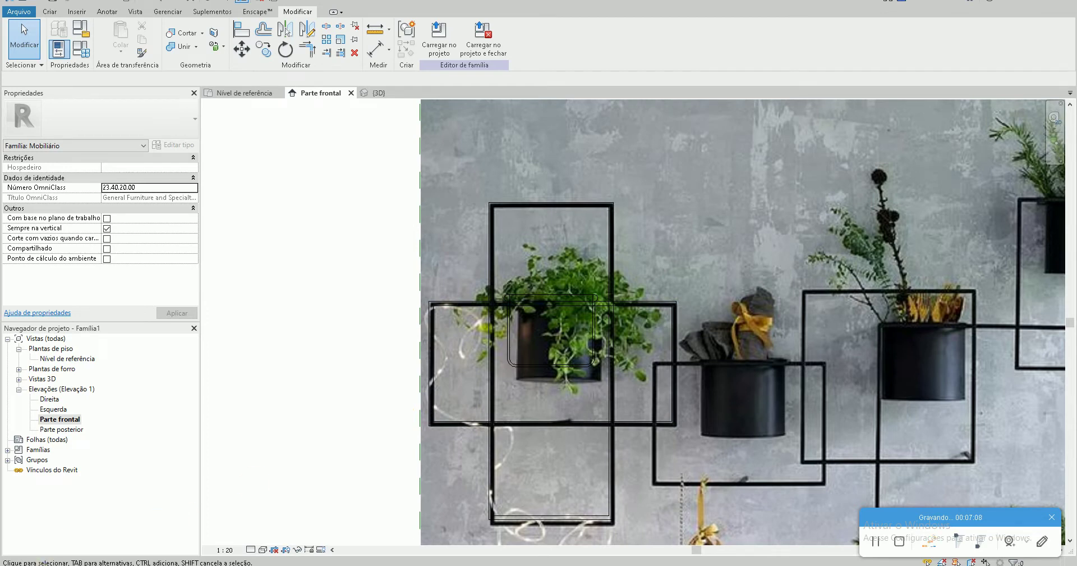
Zoom and pan the elevation to centre on the middle pot's square frame
{"action": "key", "text": "super+d"}
{"action": "key", "text": "super+d"}
{"action": "scroll", "coordinate": [538, 381], "scroll_direction": "down", "scroll_amount": 2}
{"action": "scroll", "coordinate": [524, 343], "scroll_direction": "up", "scroll_amount": 1}
{"action": "scroll", "coordinate": [561, 348], "scroll_direction": "up", "scroll_amount": 1}
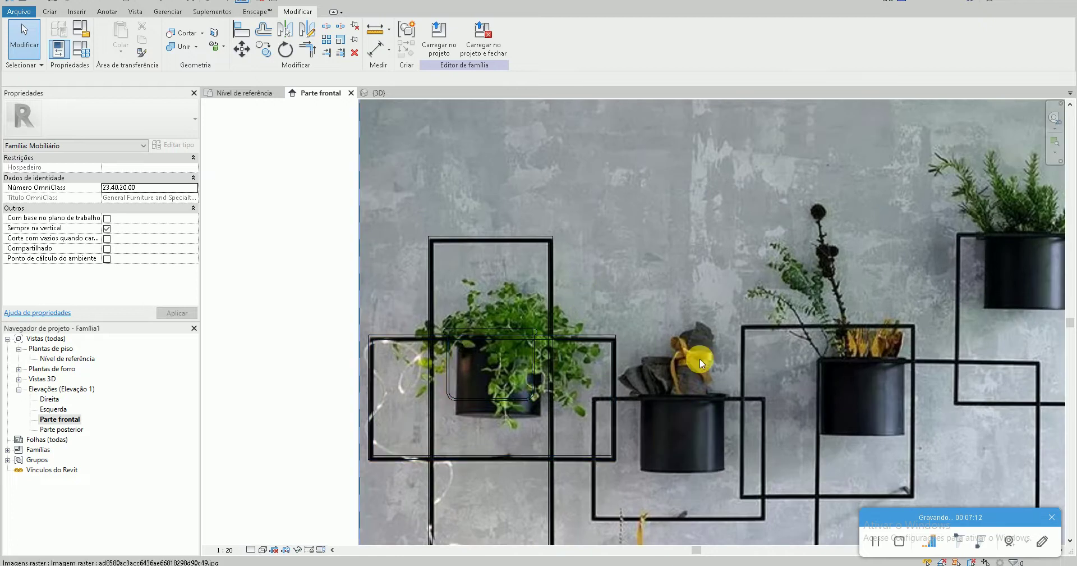
{"action": "middle_click_drag", "start_coordinate": [672, 376], "coordinate": [646, 318]}
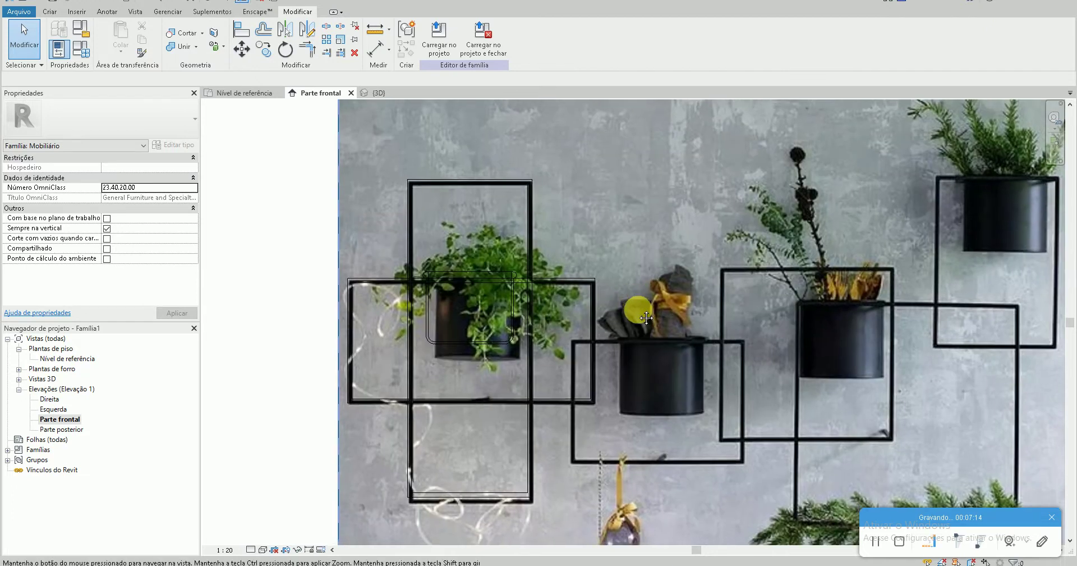
{"action": "scroll", "coordinate": [627, 365], "scroll_direction": "up", "scroll_amount": 1}
{"action": "middle_click_drag", "start_coordinate": [627, 364], "coordinate": [597, 349]}
{"action": "scroll", "coordinate": [596, 348], "scroll_direction": "up", "scroll_amount": 1}
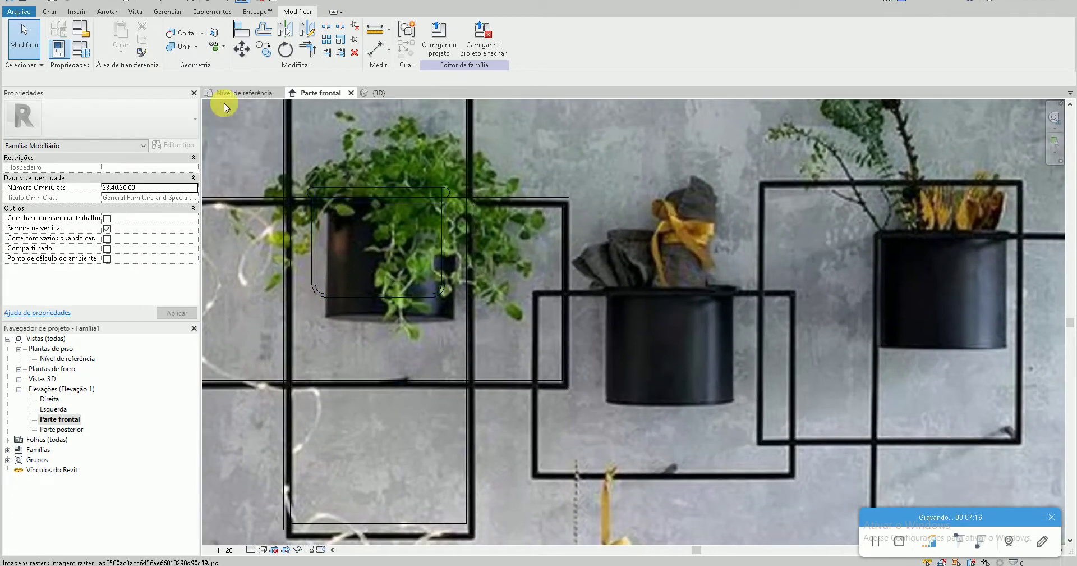
Start a new extrusion and draw a rectangle around the middle pot's square frame
{"action": "left_click", "coordinate": [51, 14]}
{"action": "left_click", "coordinate": [111, 32]}
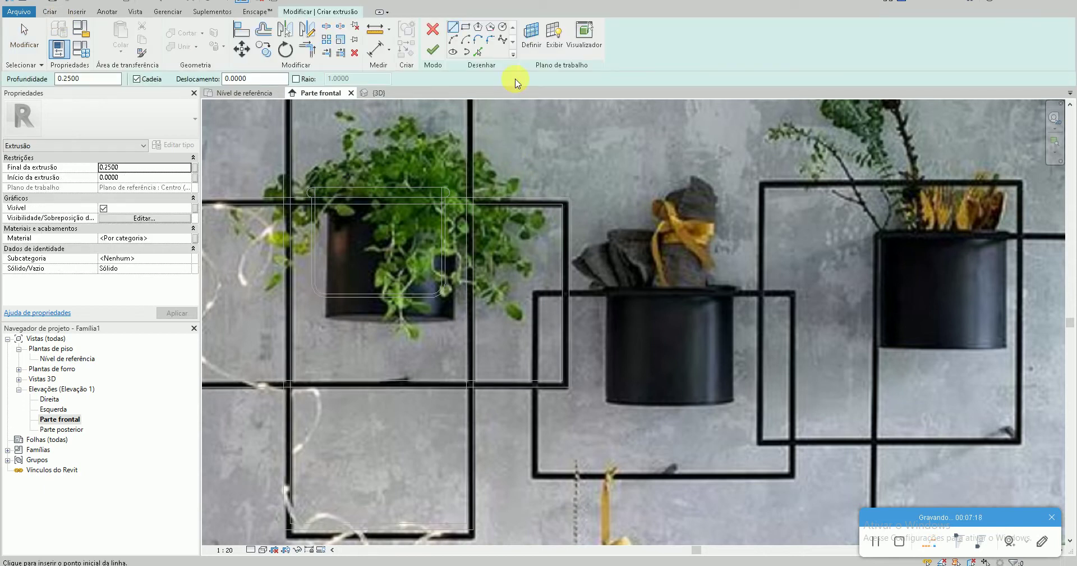
{"action": "left_click", "coordinate": [465, 28]}
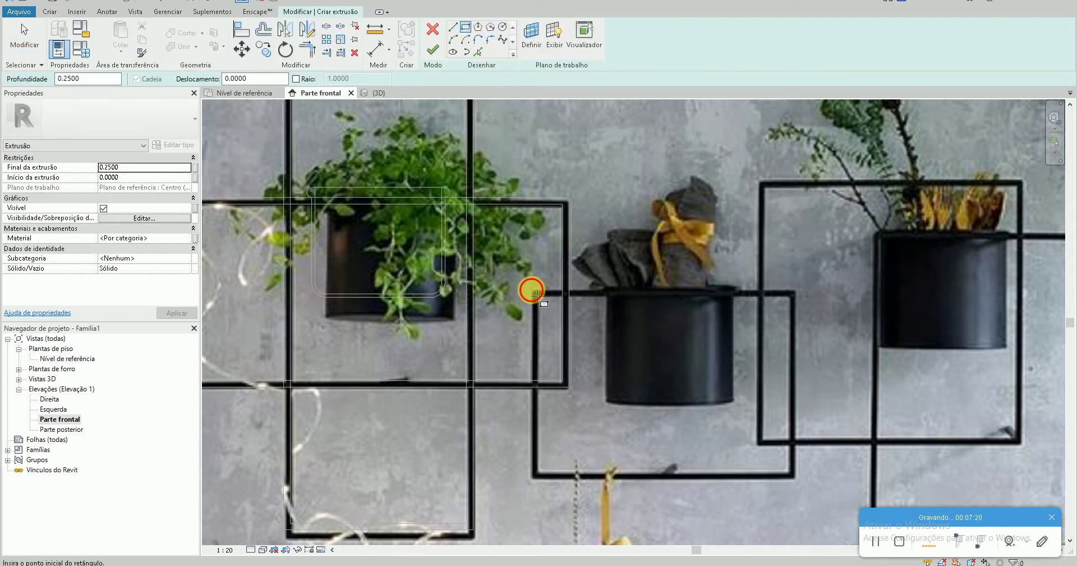
{"action": "left_click", "coordinate": [533, 291]}
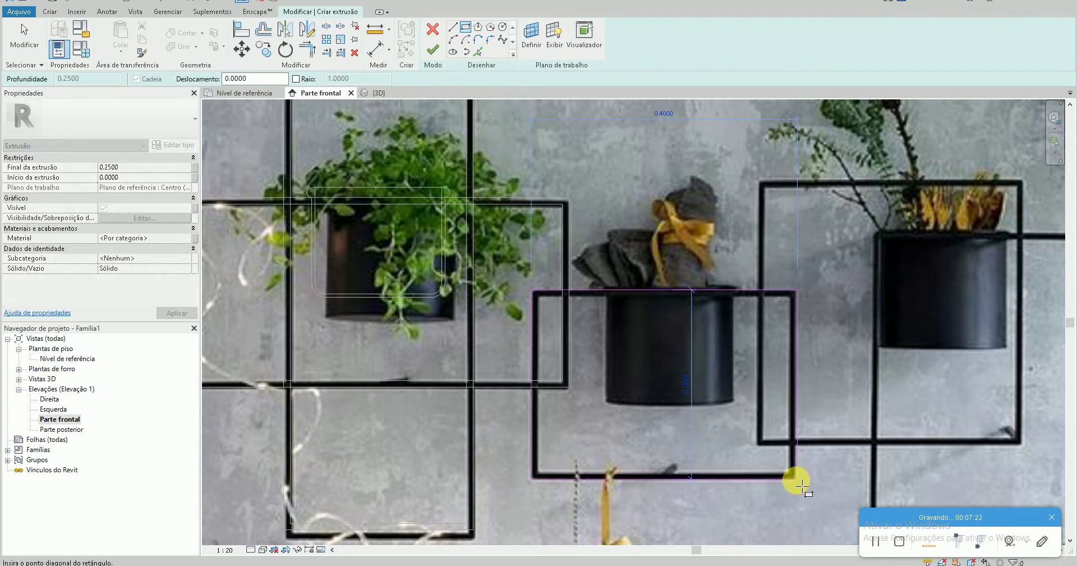
{"action": "left_click", "coordinate": [797, 481]}
{"action": "key", "text": "Escape"}
{"action": "key", "text": "Escape"}
Offset the rectangle loop inward to form a thin frame outline and finish the sketch
{"action": "left_click", "coordinate": [744, 478]}
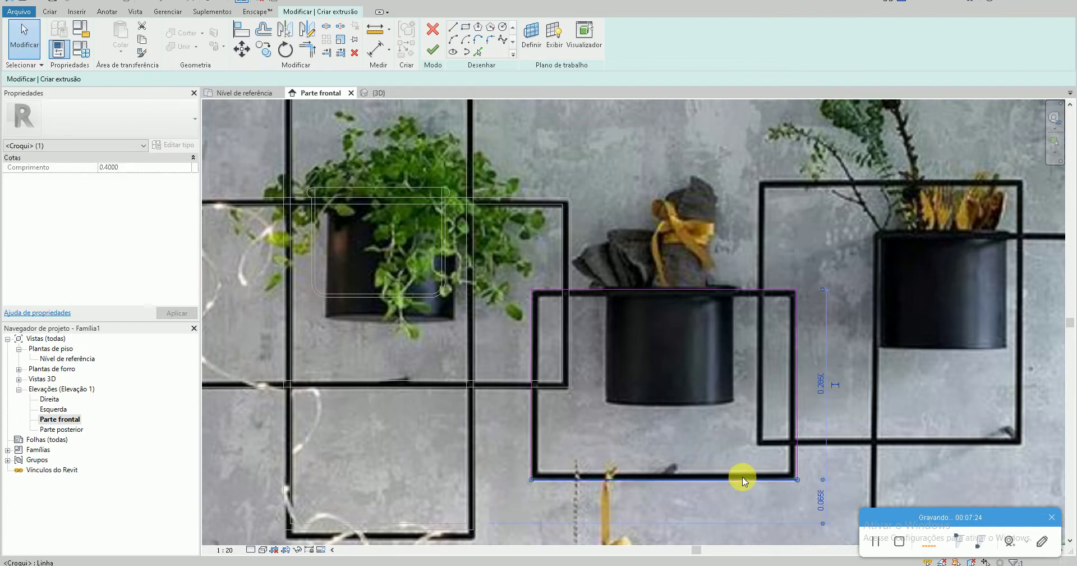
{"action": "key", "text": "Escape"}
{"action": "key", "text": "o"}
{"action": "key", "text": "f"}
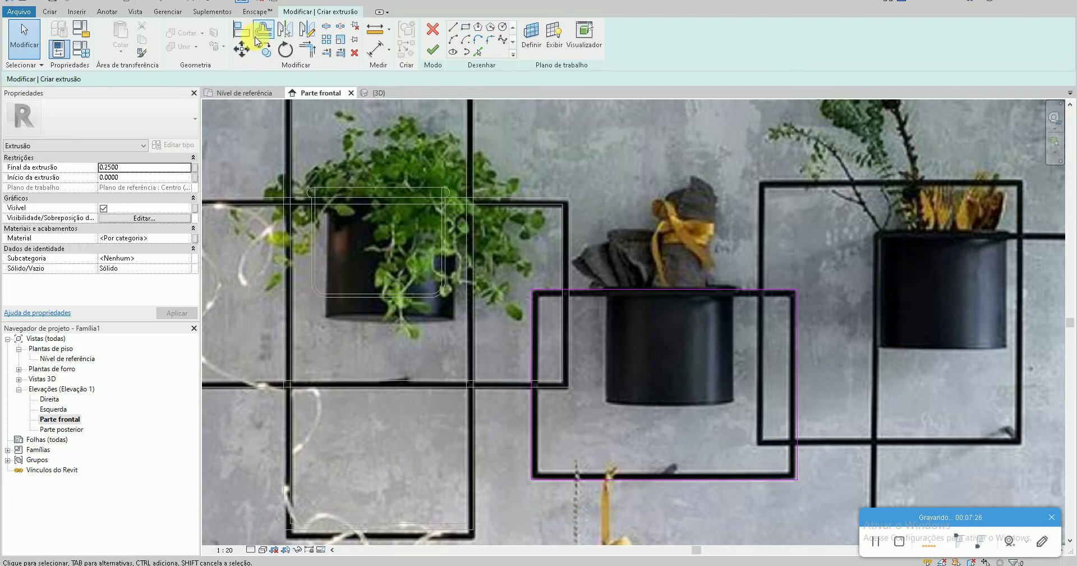
{"action": "key", "text": "Tab"}
{"action": "left_click", "coordinate": [691, 288]}
{"action": "key", "text": "Escape"}
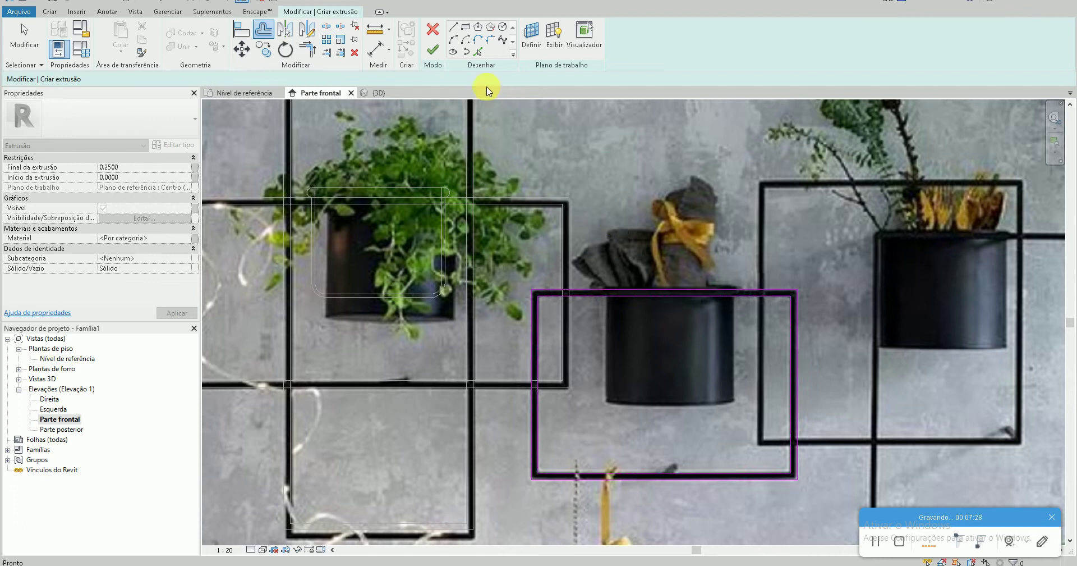
{"action": "left_click", "coordinate": [435, 51]}
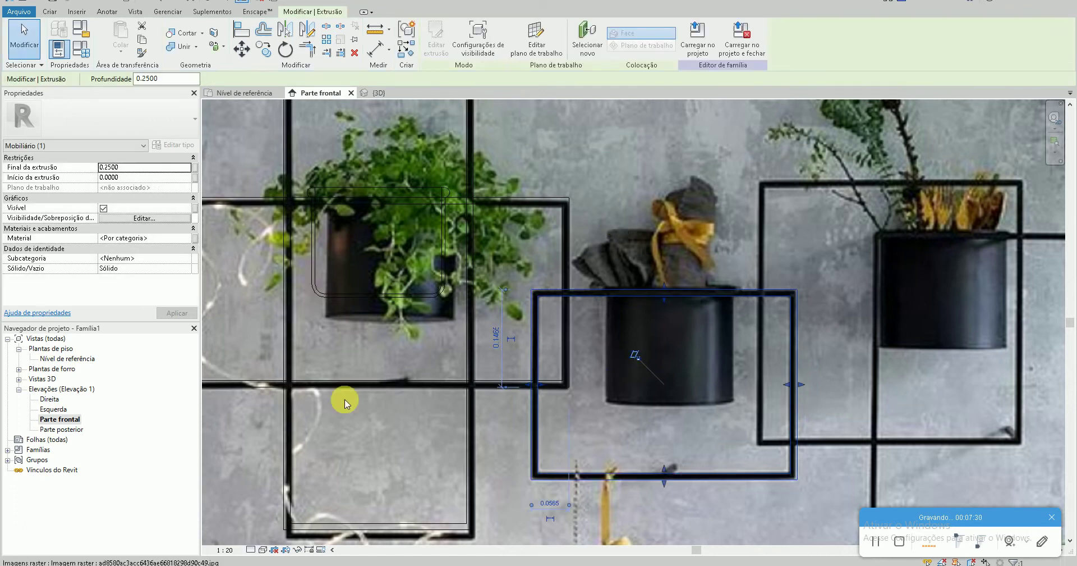
In plan, make the new frame 0.01 deep and move it onto the other frames' line
{"action": "double_click", "coordinate": [84, 359]}
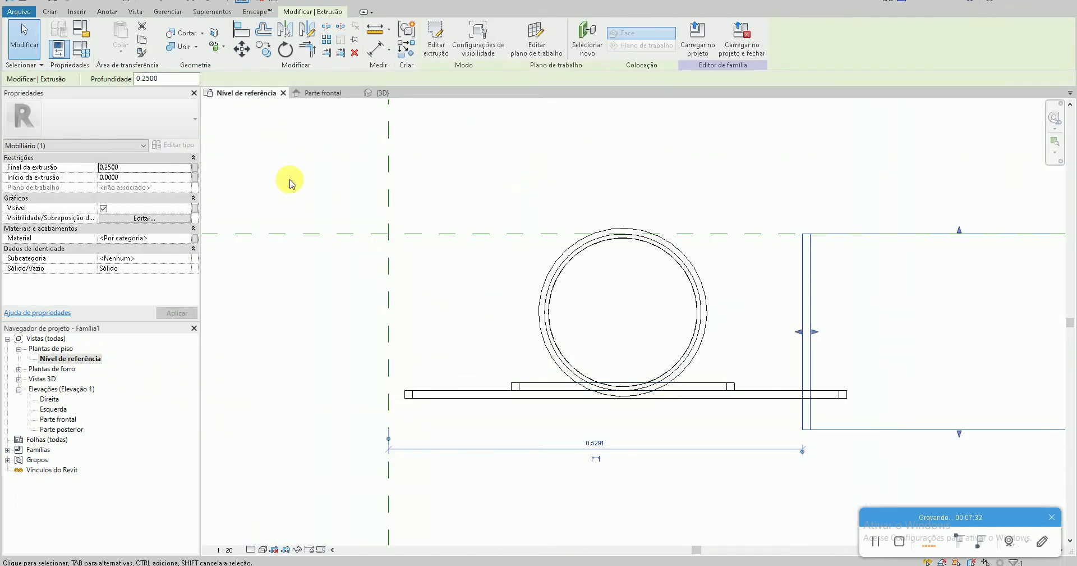
{"action": "left_click", "coordinate": [161, 170]}
{"action": "type", "text": "0.0100"}
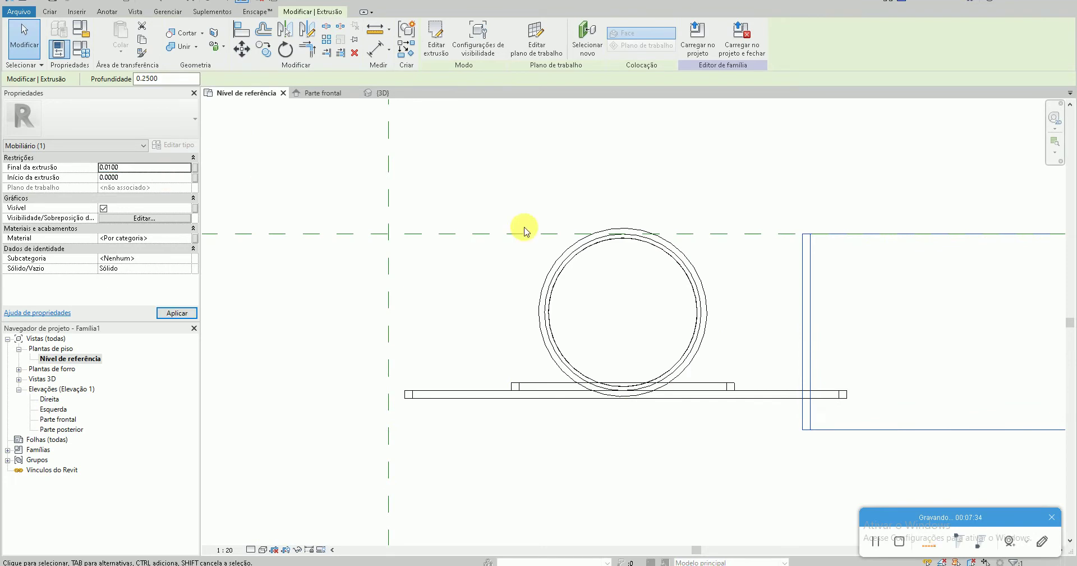
{"action": "key", "text": "Return"}
{"action": "middle_click_drag", "start_coordinate": [878, 324], "coordinate": [782, 308]}
{"action": "key", "text": "m"}
{"action": "key", "text": "v"}
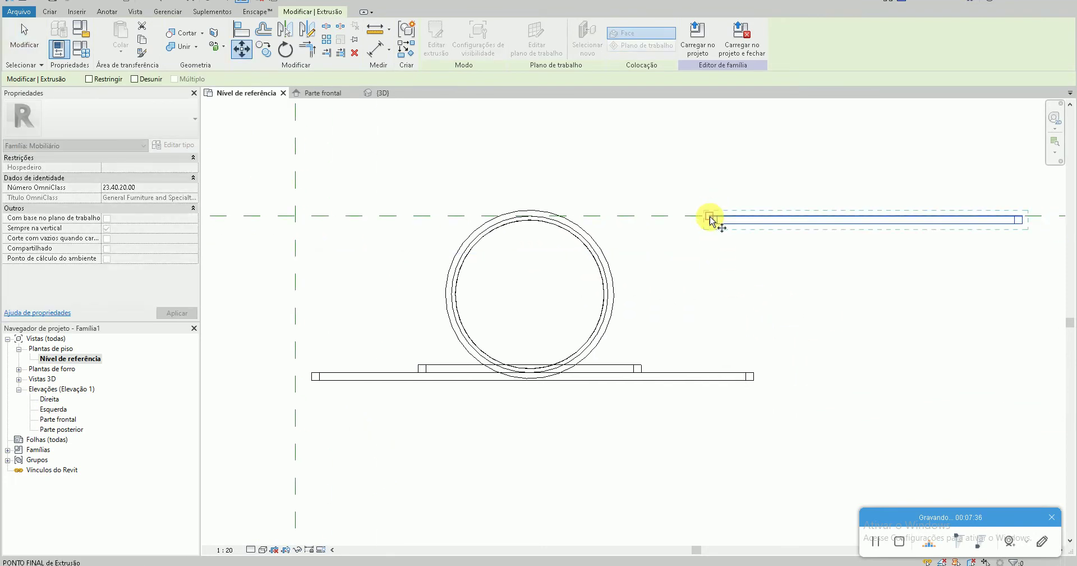
{"action": "left_click", "coordinate": [711, 219]}
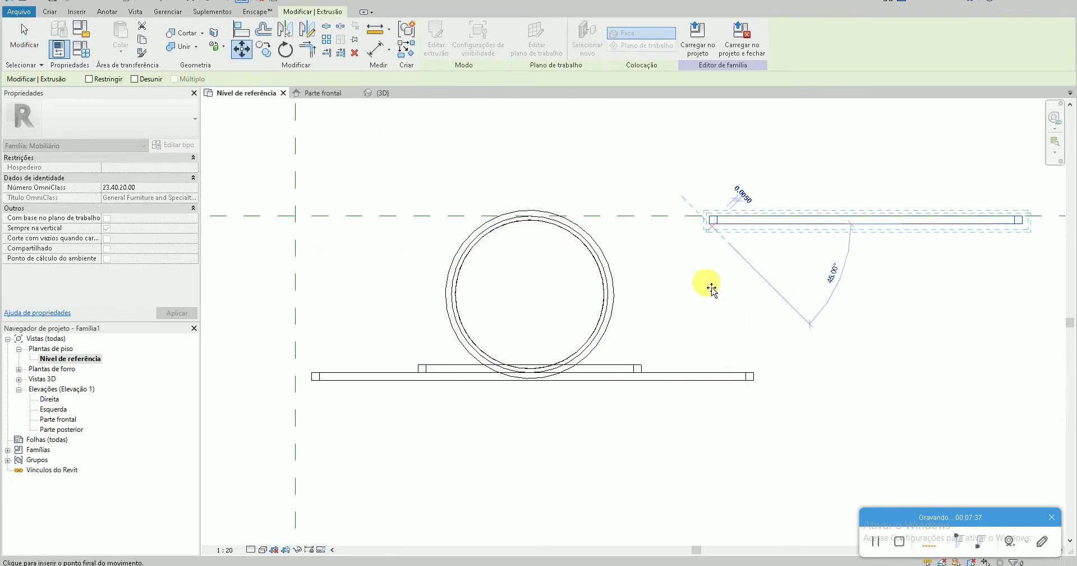
{"action": "left_click", "coordinate": [712, 375]}
{"action": "double_click", "coordinate": [59, 419]}
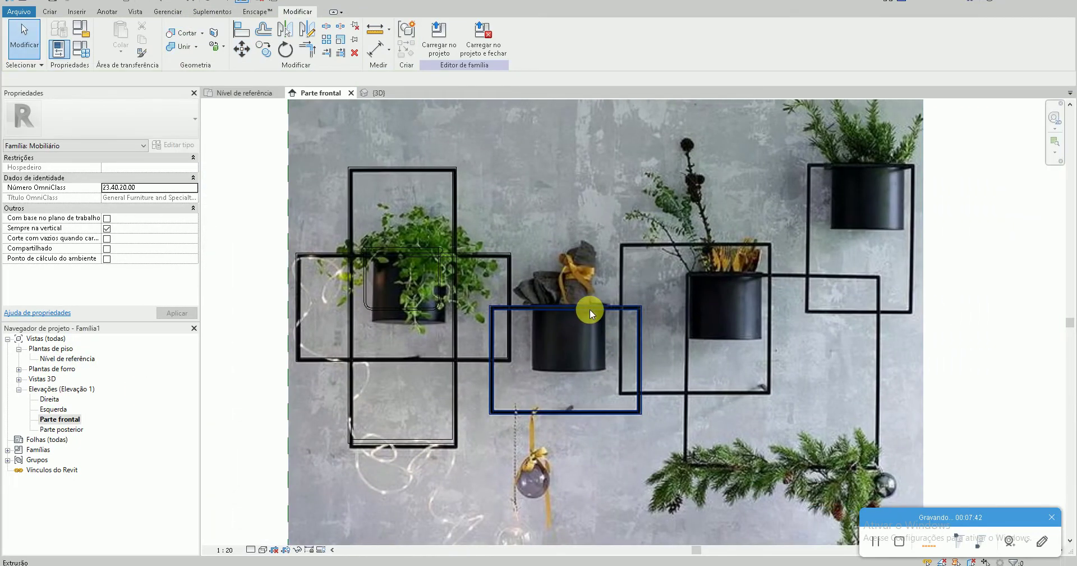
Copy the new rectangular frame to the right-hand pot's frame corner
{"action": "left_click", "coordinate": [591, 308]}
{"action": "scroll", "coordinate": [460, 318], "scroll_direction": "up", "scroll_amount": 2}
{"action": "key", "text": "c"}
{"action": "key", "text": "o"}
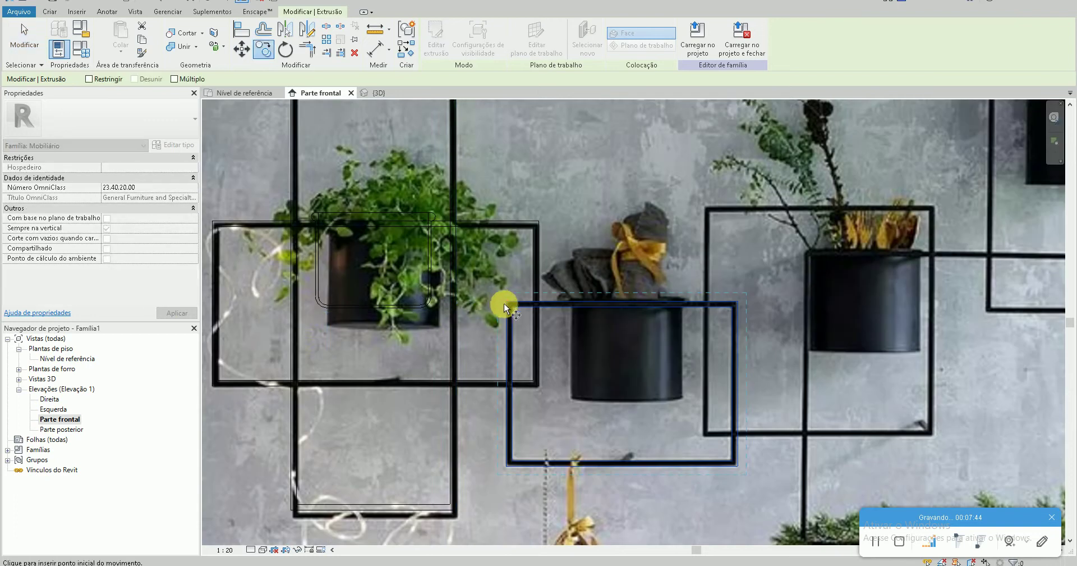
{"action": "left_click", "coordinate": [505, 303]}
{"action": "left_click", "coordinate": [704, 207]}
{"action": "scroll", "coordinate": [712, 222], "scroll_direction": "up", "scroll_amount": 2}
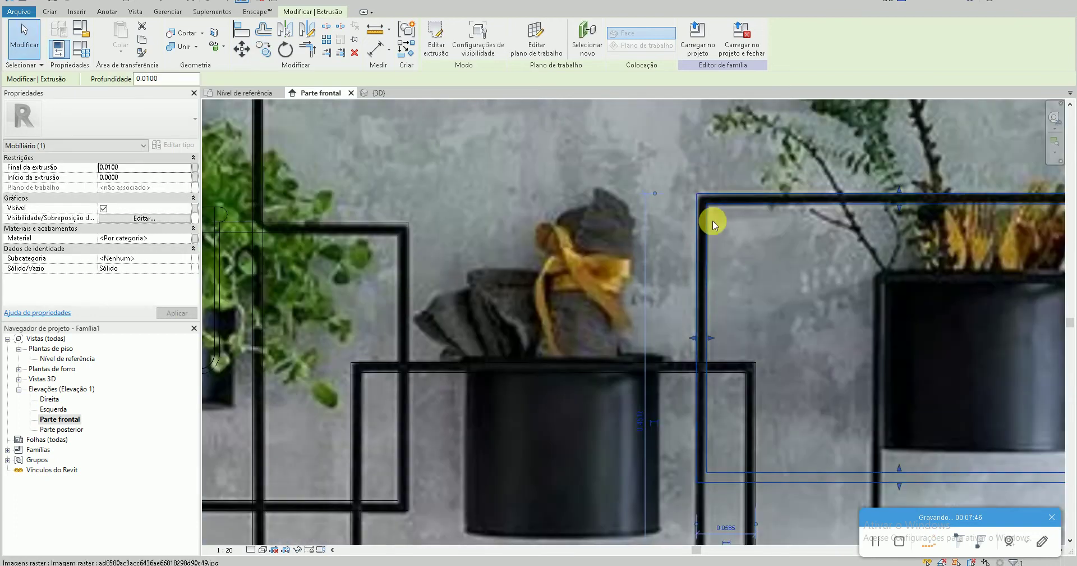
{"action": "scroll", "coordinate": [752, 271], "scroll_direction": "down", "scroll_amount": 2}
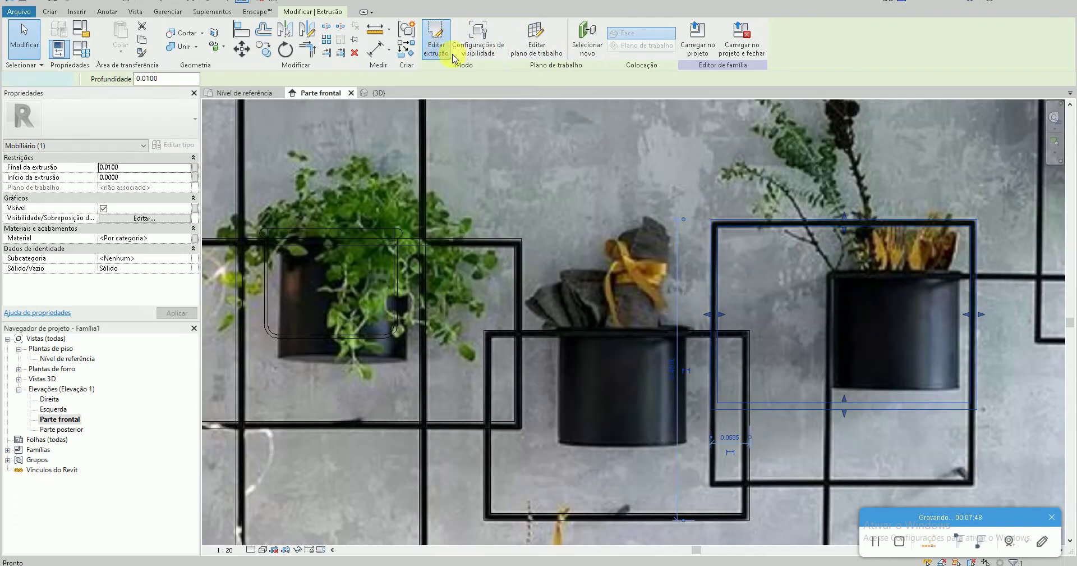
Edit the copy's sketch, lowering its bottom lines to the photo frame's edge
{"action": "left_click", "coordinate": [437, 42]}
{"action": "left_click", "coordinate": [898, 408]}
{"action": "key", "text": "m"}
{"action": "key", "text": "v"}
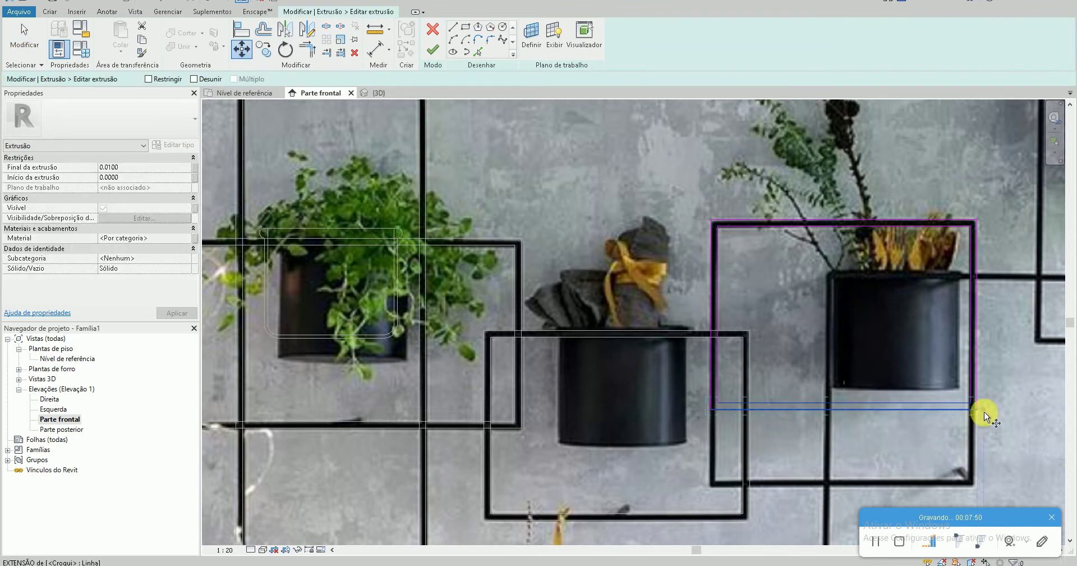
{"action": "left_click", "coordinate": [982, 413]}
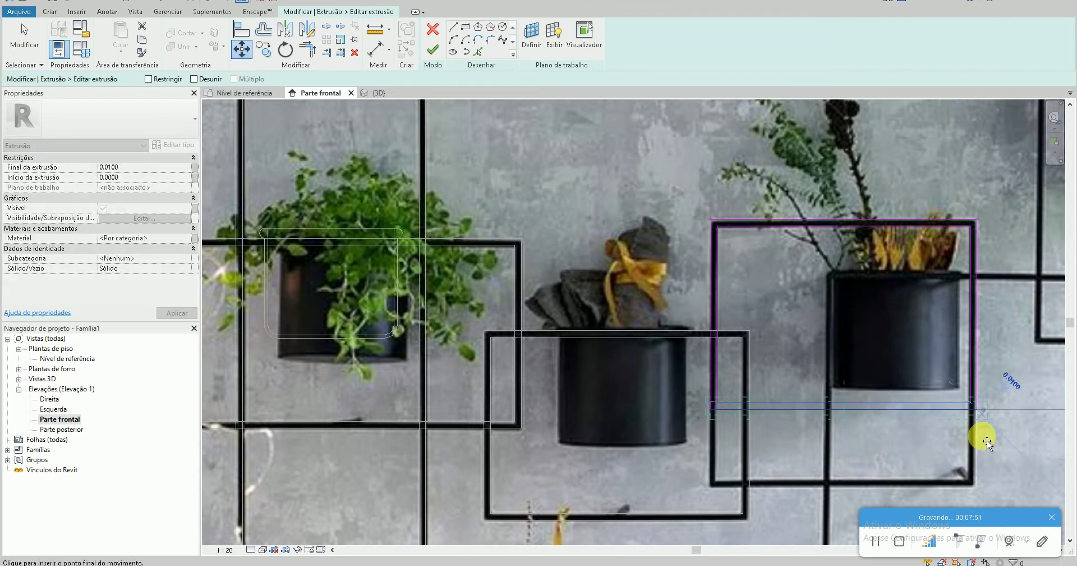
{"action": "left_click", "coordinate": [982, 493]}
{"action": "left_click", "coordinate": [433, 50]}
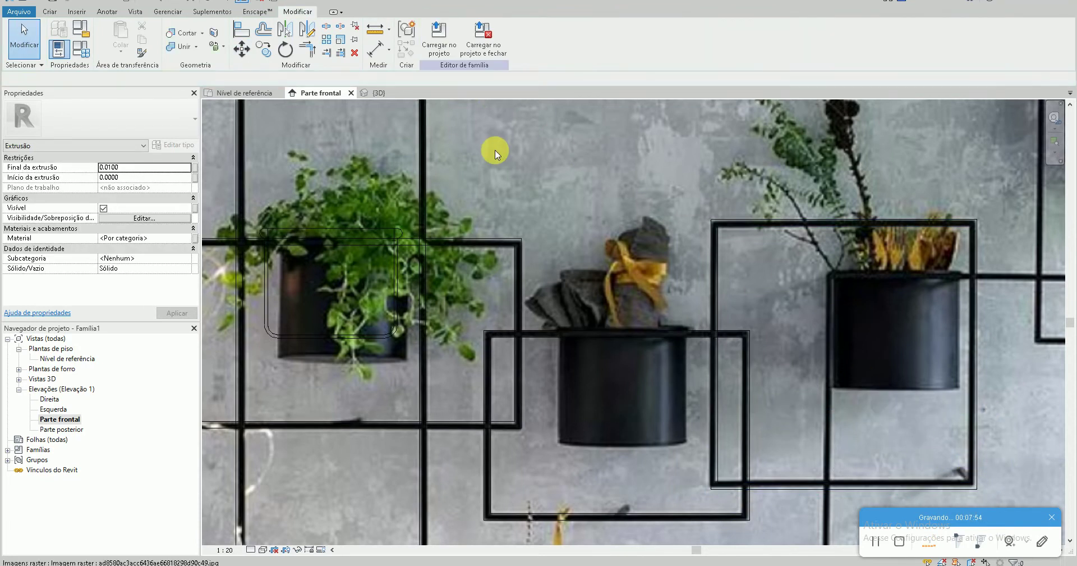
{"action": "scroll", "coordinate": [494, 154], "scroll_direction": "down", "scroll_amount": 2}
{"action": "scroll", "coordinate": [573, 208], "scroll_direction": "up", "scroll_amount": 2}
Make another copy of the resized right frame
{"action": "left_click", "coordinate": [571, 180]}
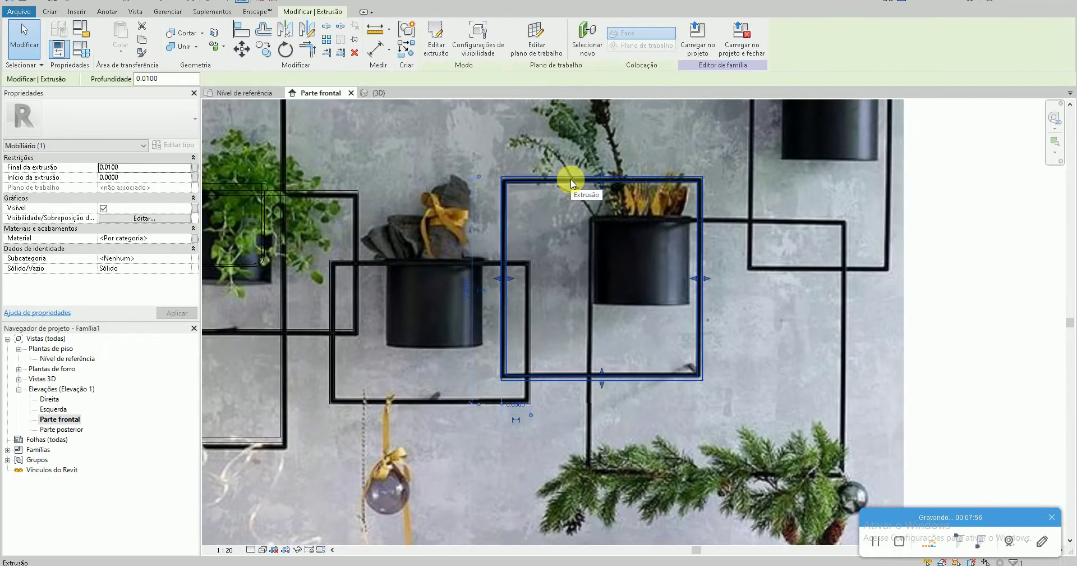
{"action": "key", "text": "c"}
{"action": "key", "text": "o"}
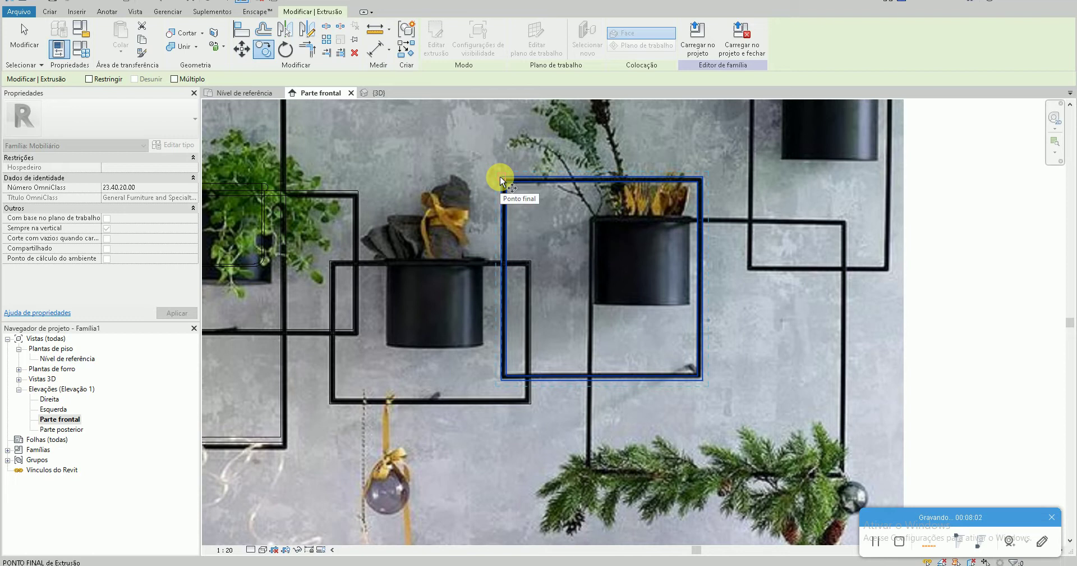
{"action": "left_click", "coordinate": [499, 175]}
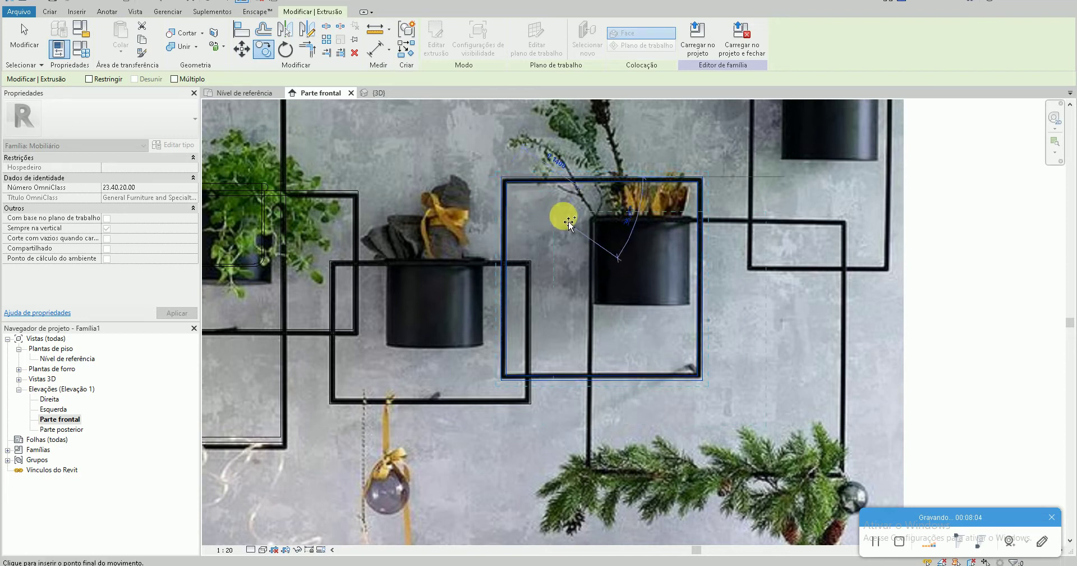
{"action": "scroll", "coordinate": [592, 222], "scroll_direction": "up", "scroll_amount": 2}
{"action": "scroll", "coordinate": [595, 220], "scroll_direction": "down", "scroll_amount": 1}
{"action": "left_click", "coordinate": [595, 220]}
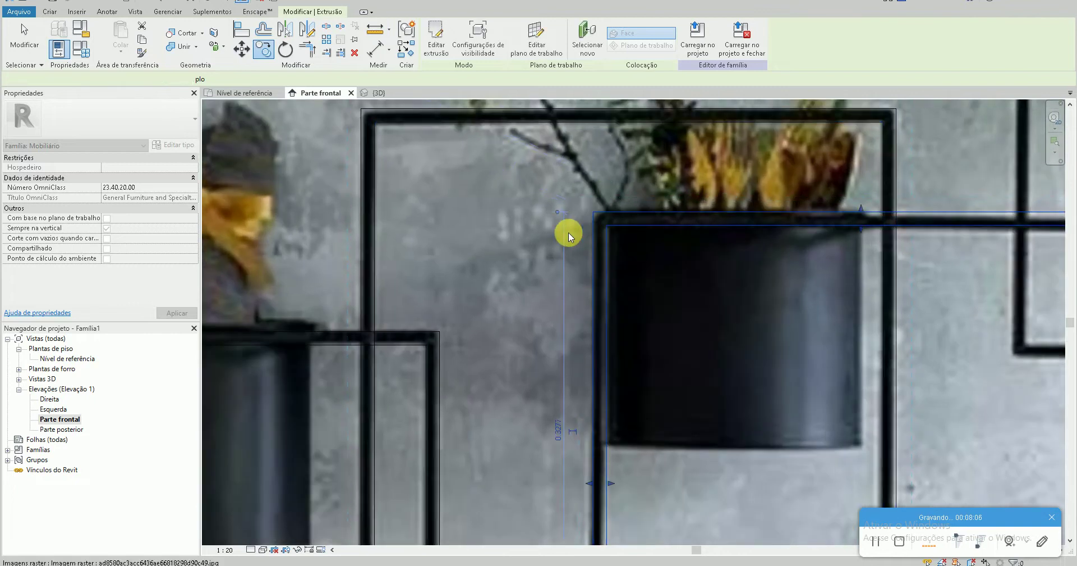
{"action": "scroll", "coordinate": [568, 232], "scroll_direction": "down", "scroll_amount": 2}
{"action": "middle_click_drag", "start_coordinate": [636, 341], "coordinate": [516, 271]}
Edit that copy's outline, shifting it right and moving a line onto the frame's bottom bar
{"action": "left_click", "coordinate": [436, 38]}
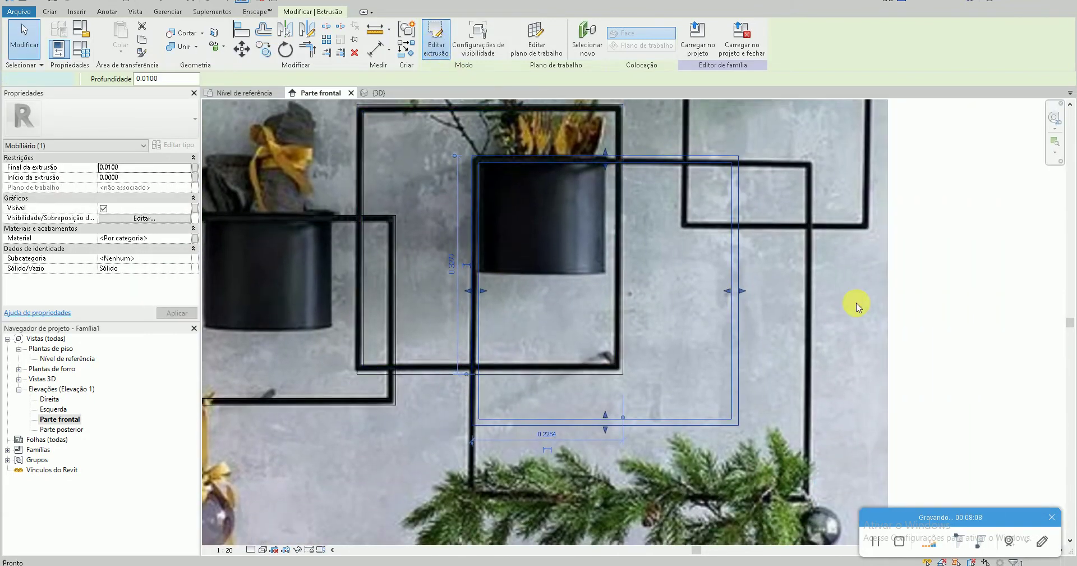
{"action": "key", "text": "m"}
{"action": "key", "text": "v"}
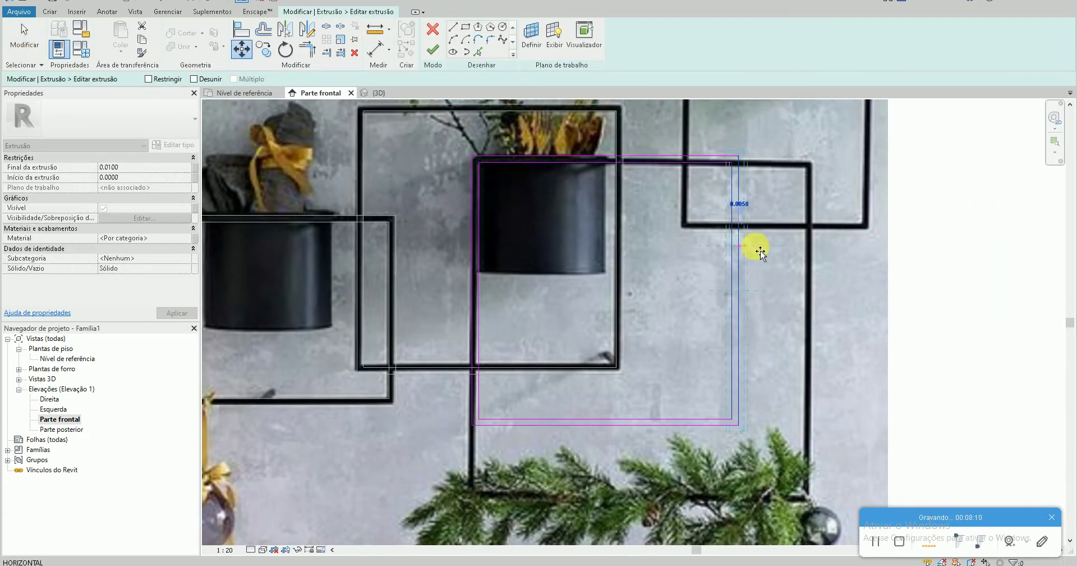
{"action": "left_click", "coordinate": [820, 250]}
{"action": "scroll", "coordinate": [716, 264], "scroll_direction": "down", "scroll_amount": 1}
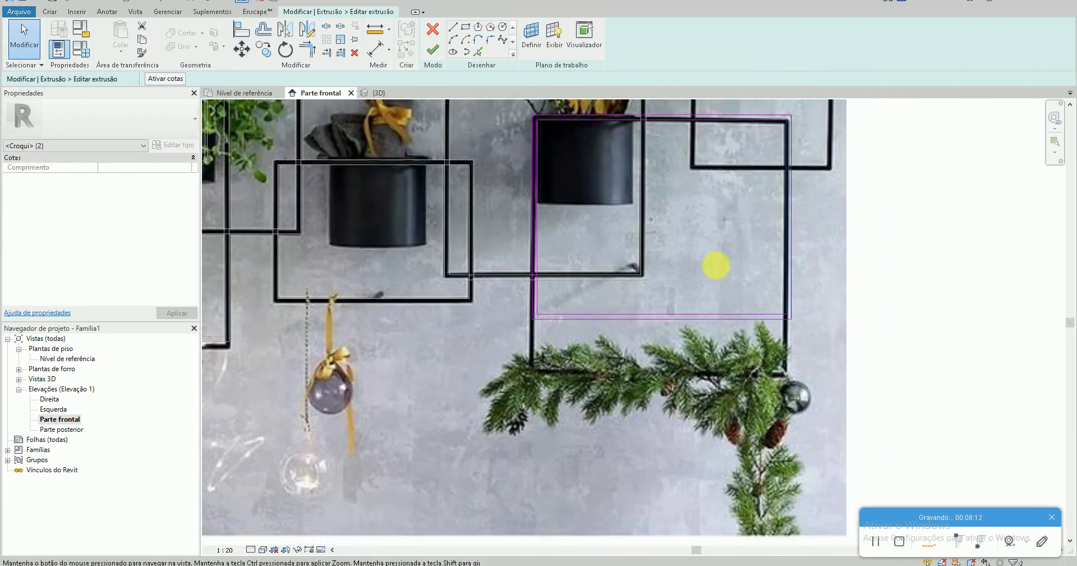
{"action": "scroll", "coordinate": [632, 305], "scroll_direction": "up", "scroll_amount": 3}
{"action": "key", "text": "m"}
{"action": "key", "text": "v"}
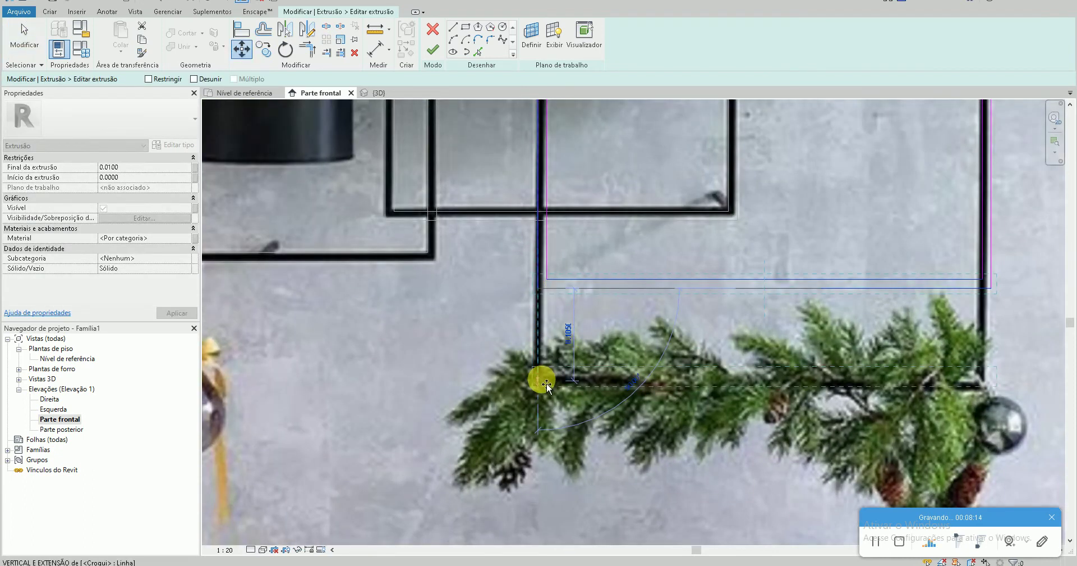
{"action": "left_click", "coordinate": [547, 384]}
{"action": "scroll", "coordinate": [500, 363], "scroll_direction": "down", "scroll_amount": 3}
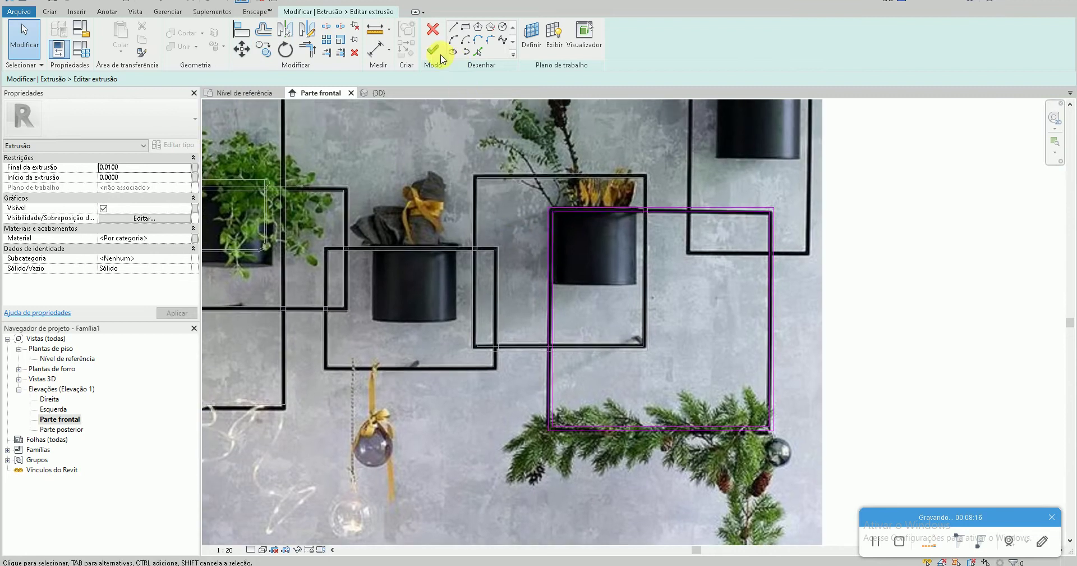
{"action": "left_click", "coordinate": [433, 49]}
In the Nível de referência plan, move the new frame back to its own depth
{"action": "double_click", "coordinate": [67, 358]}
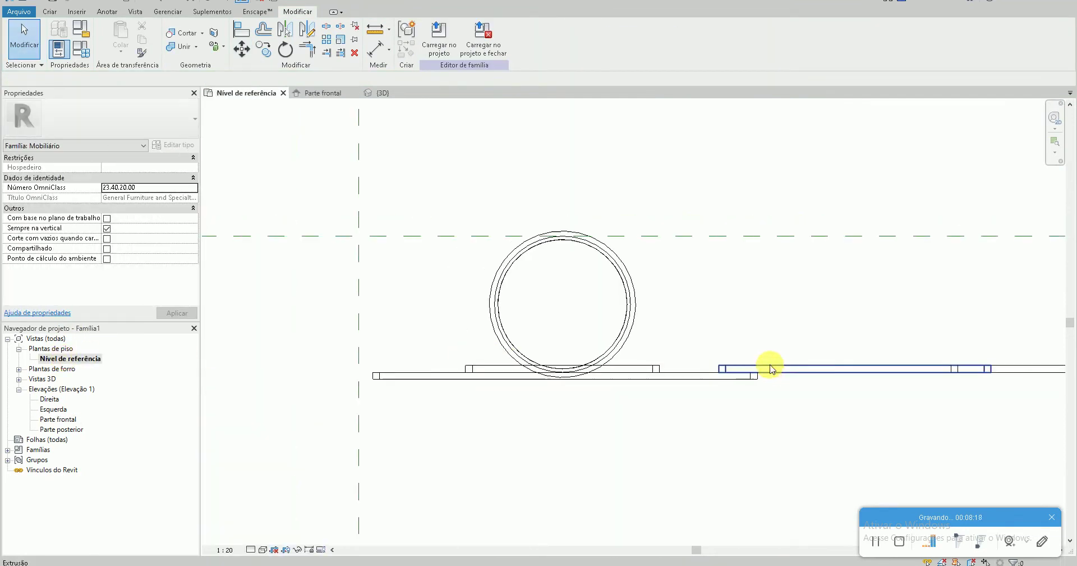
{"action": "scroll", "coordinate": [569, 346], "scroll_direction": "up", "scroll_amount": 2}
{"action": "left_click", "coordinate": [541, 303]}
{"action": "key", "text": "m"}
{"action": "key", "text": "v"}
{"action": "left_click", "coordinate": [514, 305]}
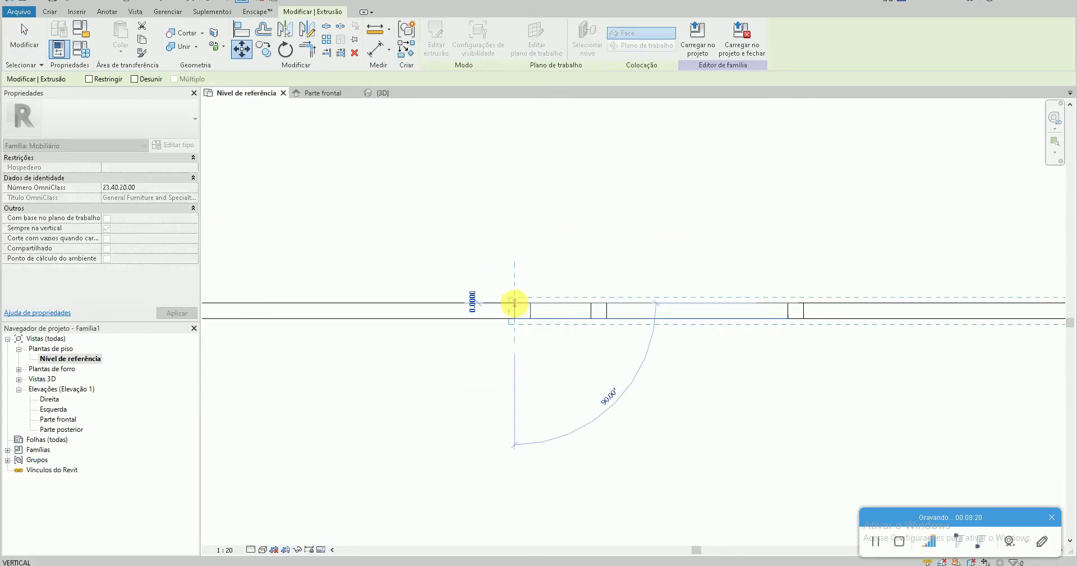
{"action": "left_click", "coordinate": [514, 318]}
{"action": "key", "text": "Escape"}
Orbit the {3D} view to check the four overlapping thin frames around the pot
{"action": "left_click", "coordinate": [379, 92]}
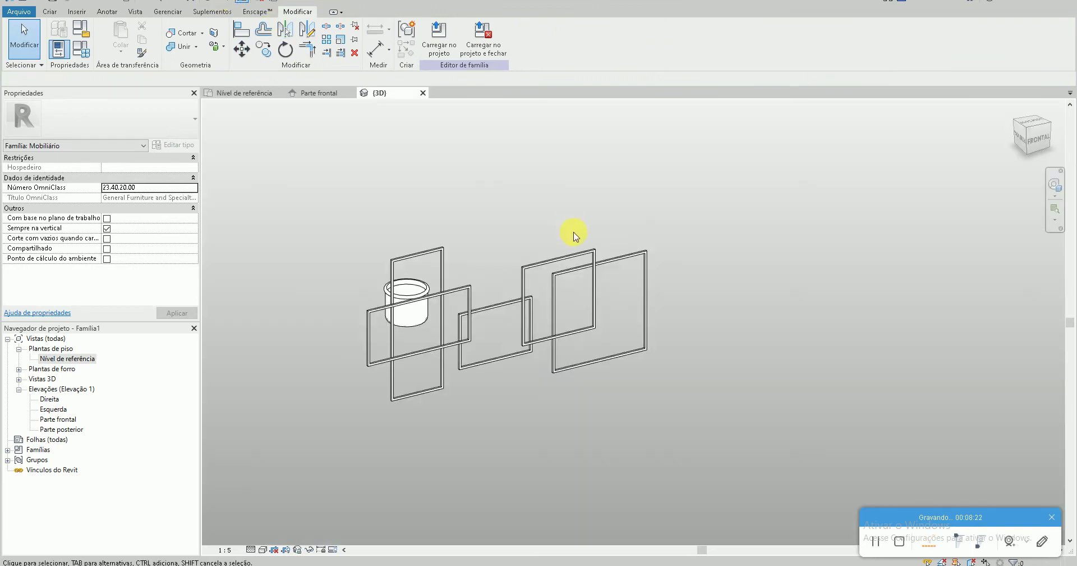
{"action": "mouse_move", "coordinate": [570, 234]}
{"action": "middle_mouse_down", "text": "shift"}
{"action": "mouse_move", "coordinate": [539, 336]}
{"action": "mouse_move", "coordinate": [571, 355]}
{"action": "mouse_move", "coordinate": [457, 260]}
{"action": "mouse_move", "coordinate": [527, 325]}
{"action": "mouse_move", "coordinate": [513, 308]}
{"action": "middle_mouse_up", "text": "shift"}
{"action": "scroll", "coordinate": [539, 337], "scroll_direction": "up", "scroll_amount": 3}
{"action": "scroll", "coordinate": [571, 355], "scroll_direction": "down", "scroll_amount": 3}
In Parte frontal, move the right pot's frame up toward the top-right pot
{"action": "left_click", "coordinate": [68, 420]}
{"action": "double_click", "coordinate": [68, 419]}
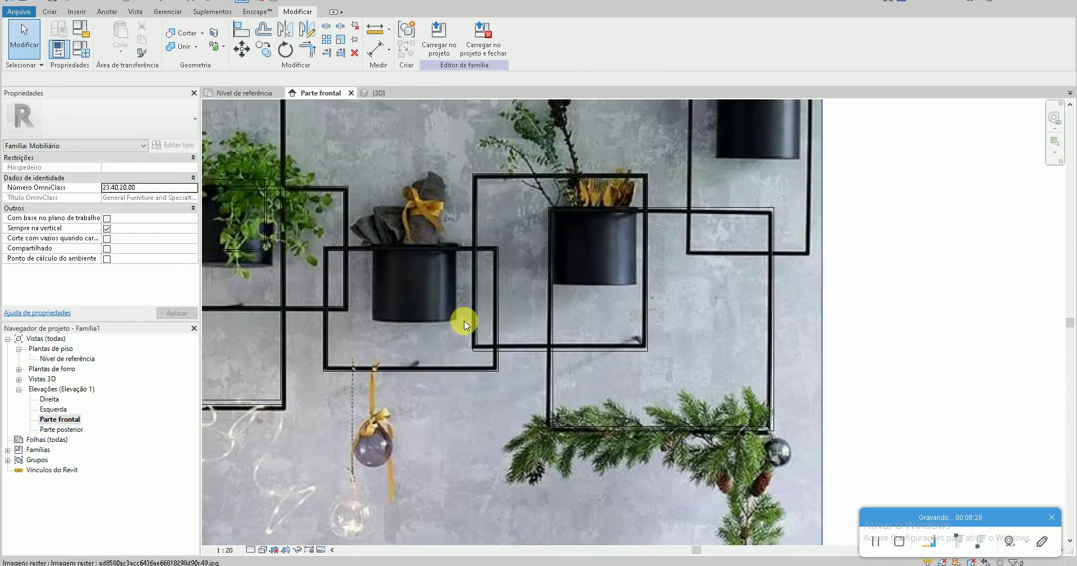
{"action": "middle_click_drag", "start_coordinate": [781, 228], "coordinate": [753, 248]}
{"action": "left_click", "coordinate": [702, 231]}
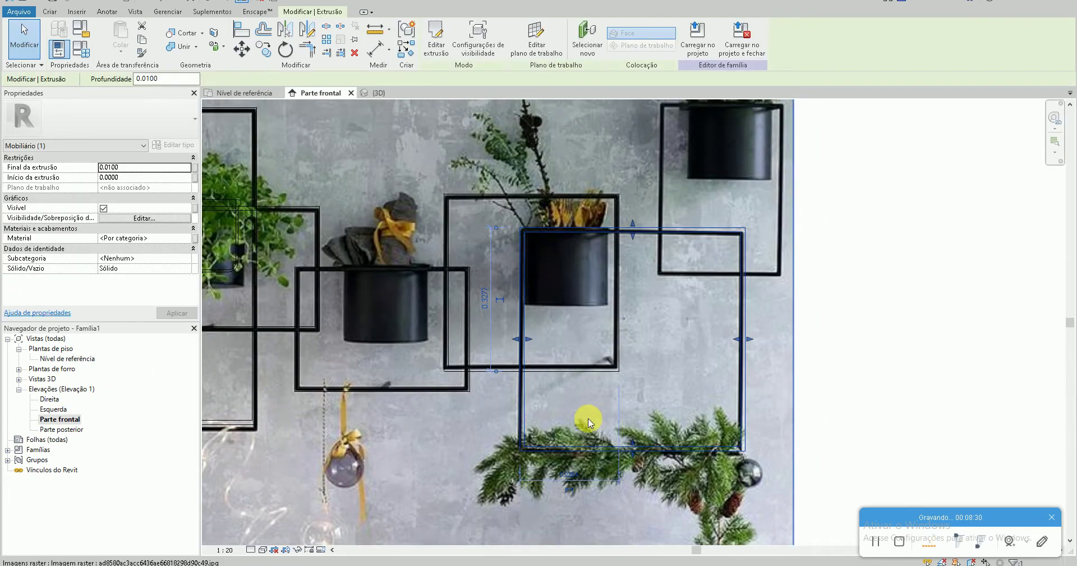
{"action": "key", "text": "m"}
{"action": "key", "text": "v"}
{"action": "left_click", "coordinate": [658, 279]}
{"action": "scroll", "coordinate": [658, 278], "scroll_direction": "up", "scroll_amount": 3}
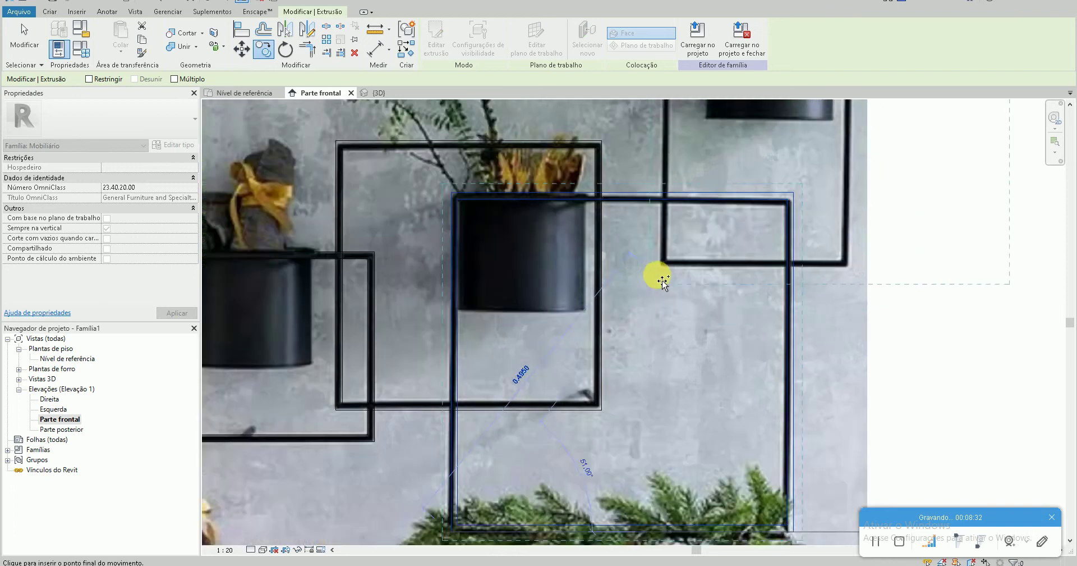
{"action": "scroll", "coordinate": [659, 279], "scroll_direction": "up", "scroll_amount": 3}
{"action": "scroll", "coordinate": [659, 278], "scroll_direction": "up", "scroll_amount": 2}
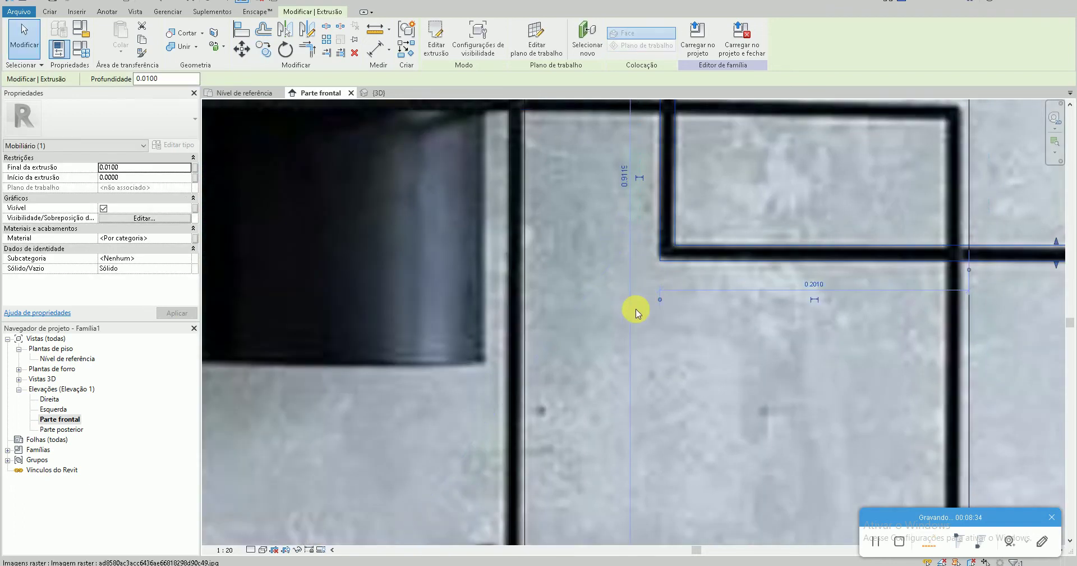
{"action": "scroll", "coordinate": [635, 305], "scroll_direction": "down", "scroll_amount": 2}
{"action": "scroll", "coordinate": [729, 272], "scroll_direction": "down", "scroll_amount": 1}
{"action": "middle_click_drag", "start_coordinate": [565, 173], "coordinate": [565, 243]}
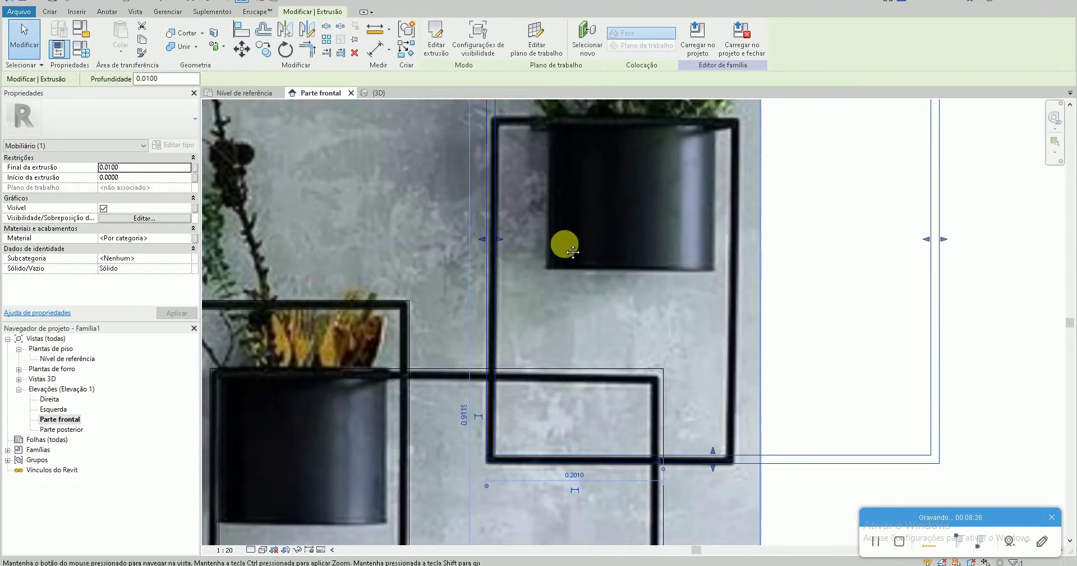
Edit the extrusion, snapping its bottom and top sketch lines to the top-right pot frame
{"action": "left_click", "coordinate": [436, 38]}
{"action": "left_click", "coordinate": [930, 481]}
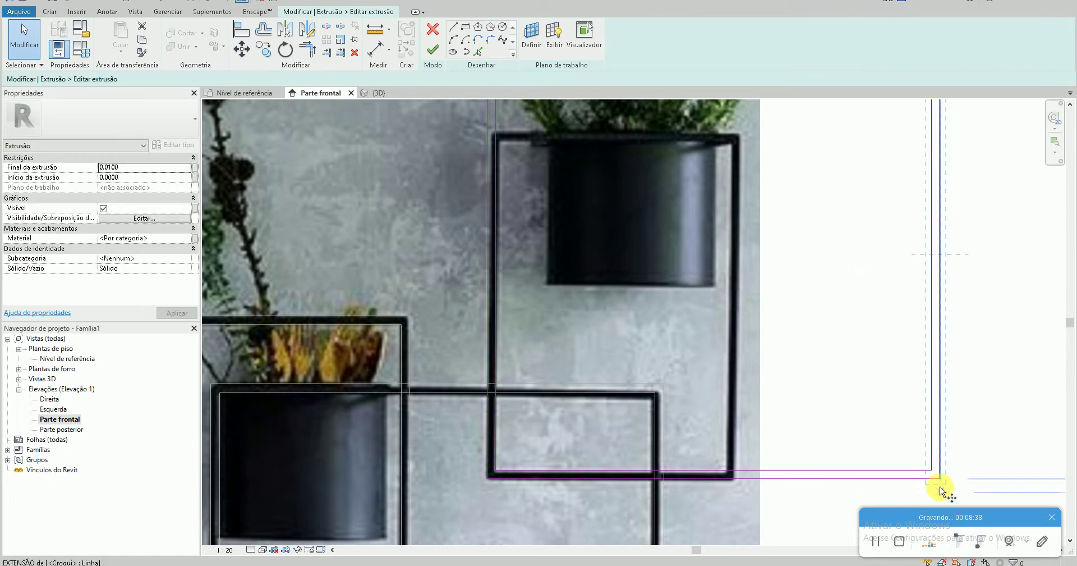
{"action": "key", "text": "m"}
{"action": "key", "text": "v"}
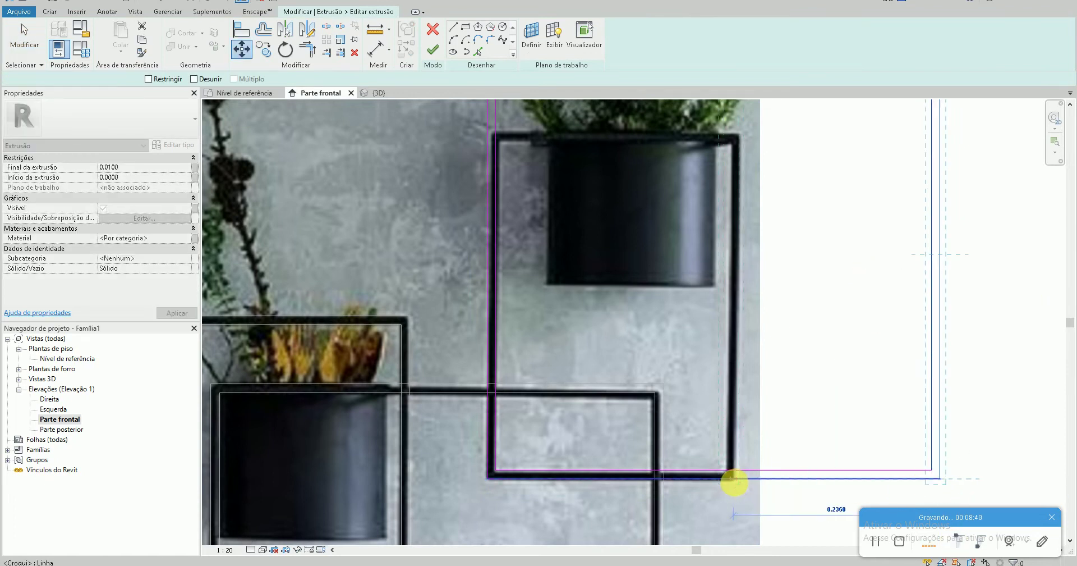
{"action": "left_click", "coordinate": [734, 482]}
{"action": "scroll", "coordinate": [696, 325], "scroll_direction": "down", "scroll_amount": 2}
{"action": "scroll", "coordinate": [709, 223], "scroll_direction": "up", "scroll_amount": 4}
{"action": "left_click", "coordinate": [664, 105]}
{"action": "key", "text": "m"}
{"action": "key", "text": "v"}
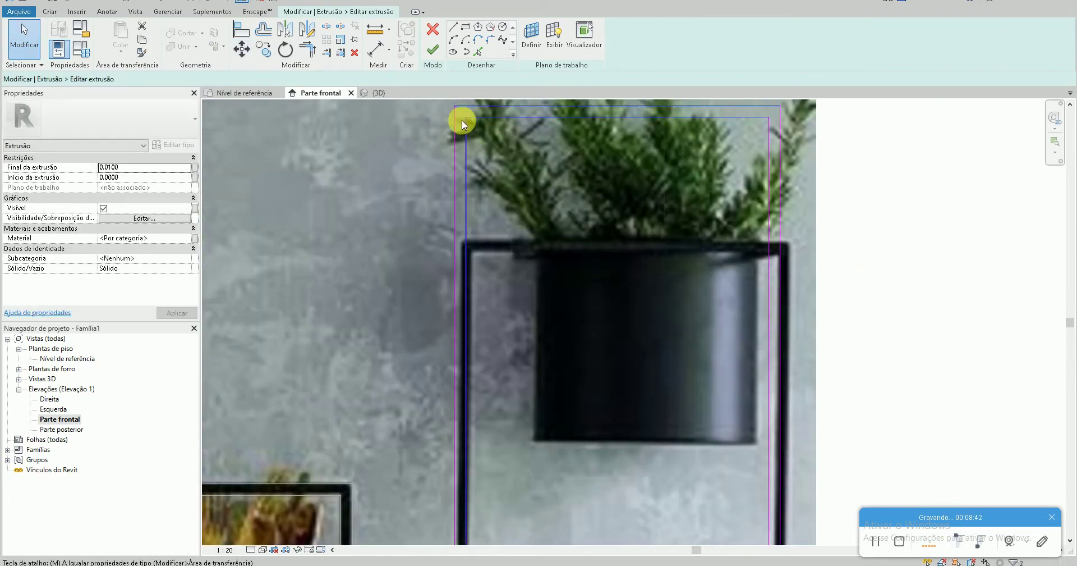
{"action": "left_click", "coordinate": [463, 118]}
{"action": "left_click", "coordinate": [464, 244]}
{"action": "scroll", "coordinate": [673, 348], "scroll_direction": "down", "scroll_amount": 2}
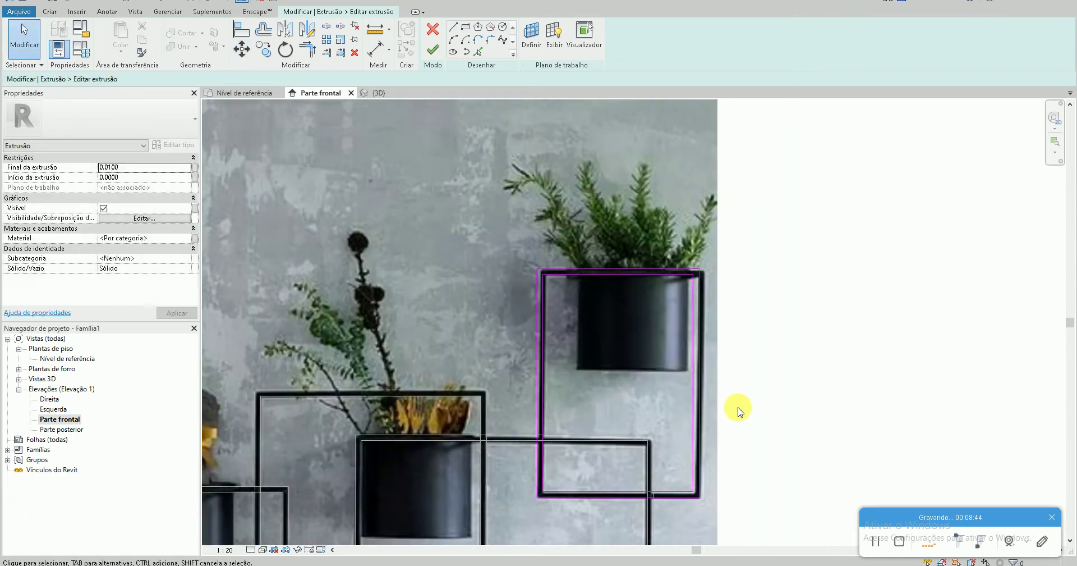
{"action": "scroll", "coordinate": [676, 382], "scroll_direction": "down", "scroll_amount": 2}
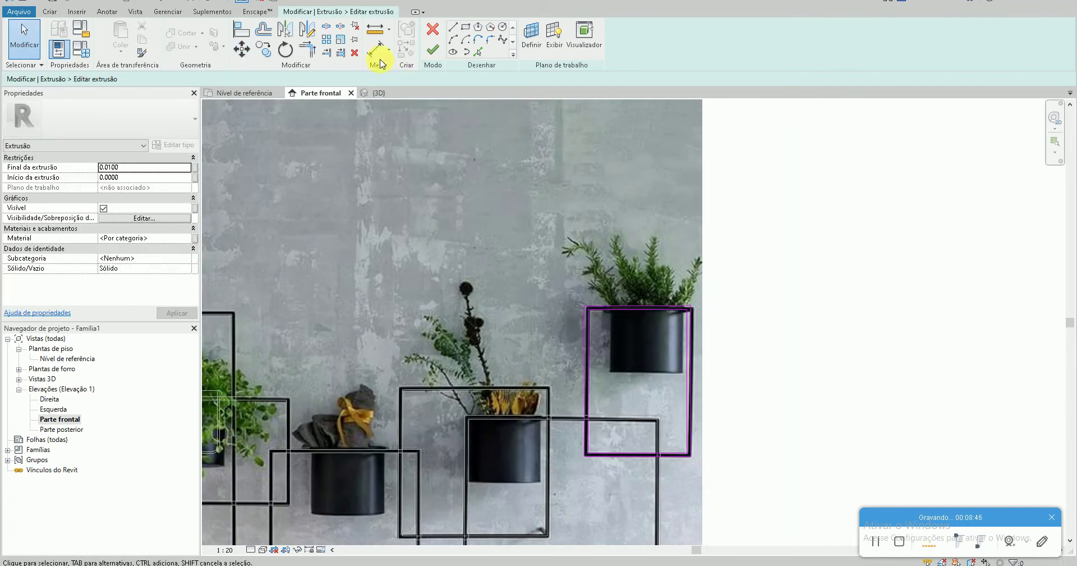
{"action": "left_click", "coordinate": [424, 56]}
In the Nível de referência plan, set the tall frame further back in depth
{"action": "double_click", "coordinate": [67, 358]}
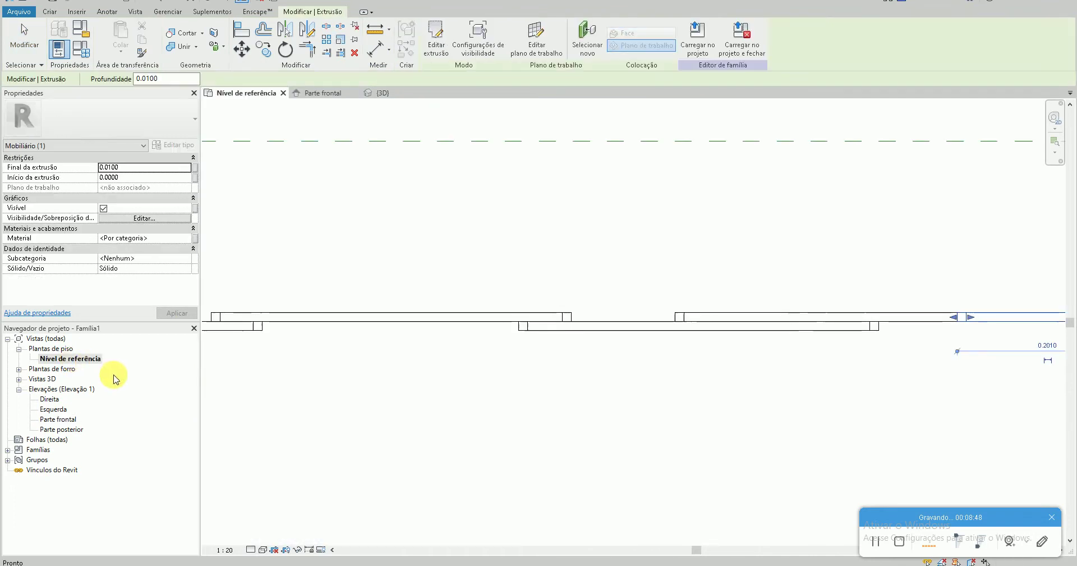
{"action": "scroll", "coordinate": [416, 360], "scroll_direction": "down", "scroll_amount": 2}
{"action": "scroll", "coordinate": [654, 284], "scroll_direction": "up", "scroll_amount": 3}
{"action": "key", "text": "m"}
{"action": "key", "text": "v"}
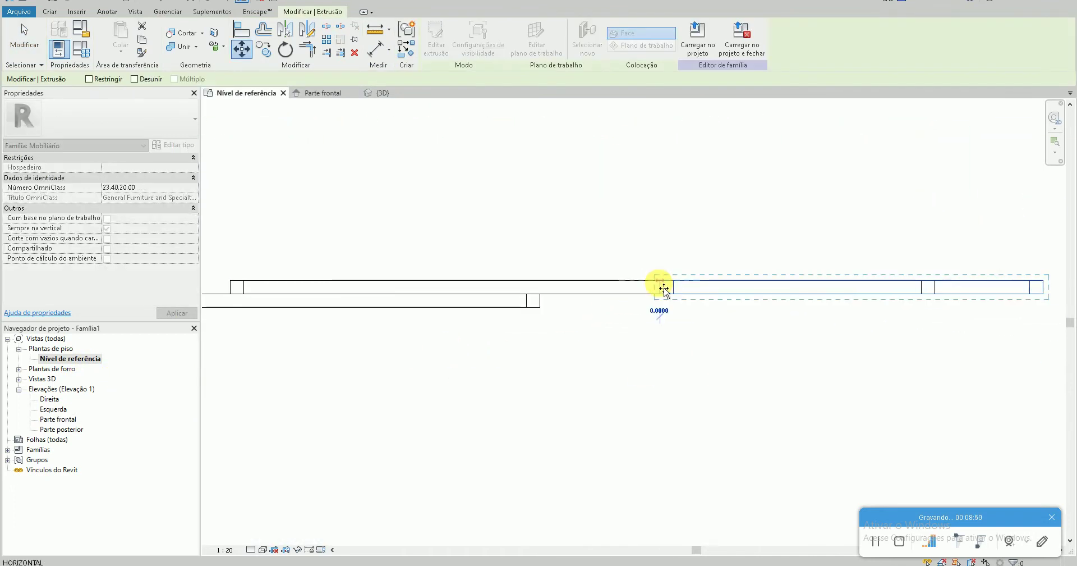
{"action": "left_click", "coordinate": [661, 280]}
{"action": "left_click", "coordinate": [660, 293]}
{"action": "key", "text": "Escape"}
Check the new frame in the {3D} view, then return to Parte frontal
{"action": "left_click", "coordinate": [214, 0]}
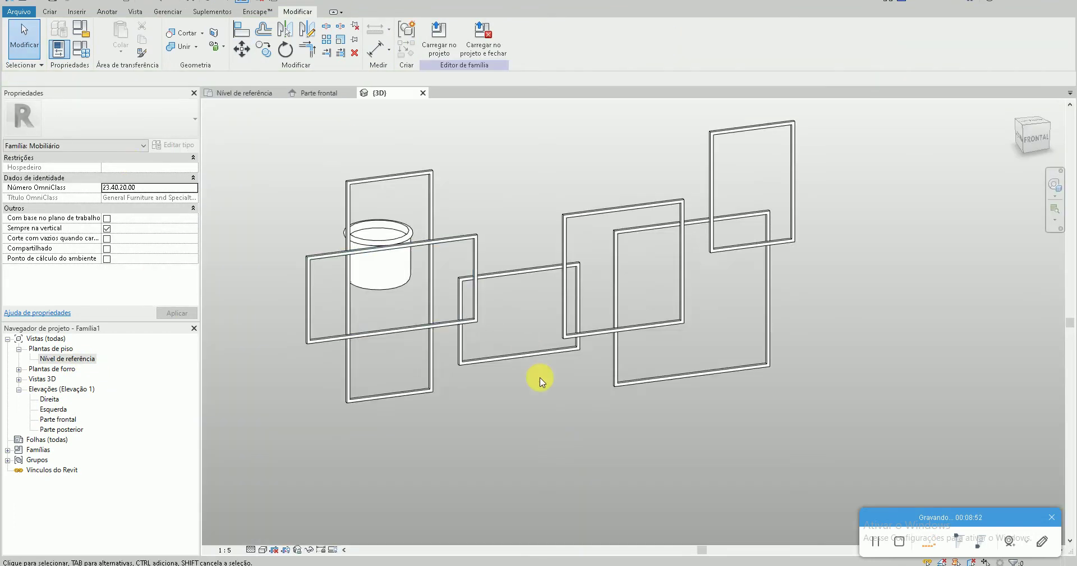
{"action": "scroll", "coordinate": [339, 427], "scroll_direction": "up", "scroll_amount": 2}
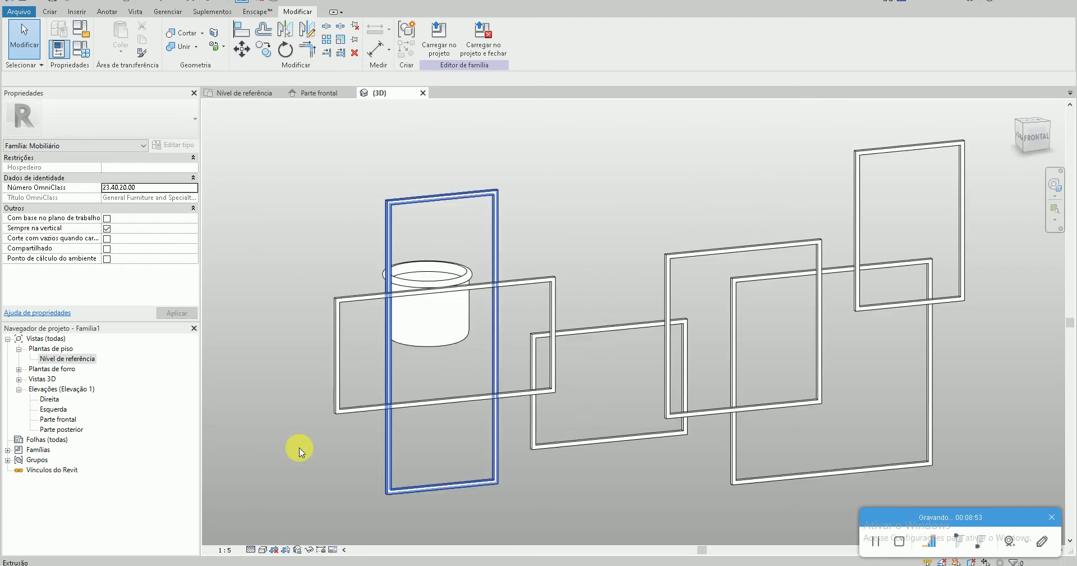
{"action": "double_click", "coordinate": [58, 418]}
{"action": "scroll", "coordinate": [431, 406], "scroll_direction": "up", "scroll_amount": 3}
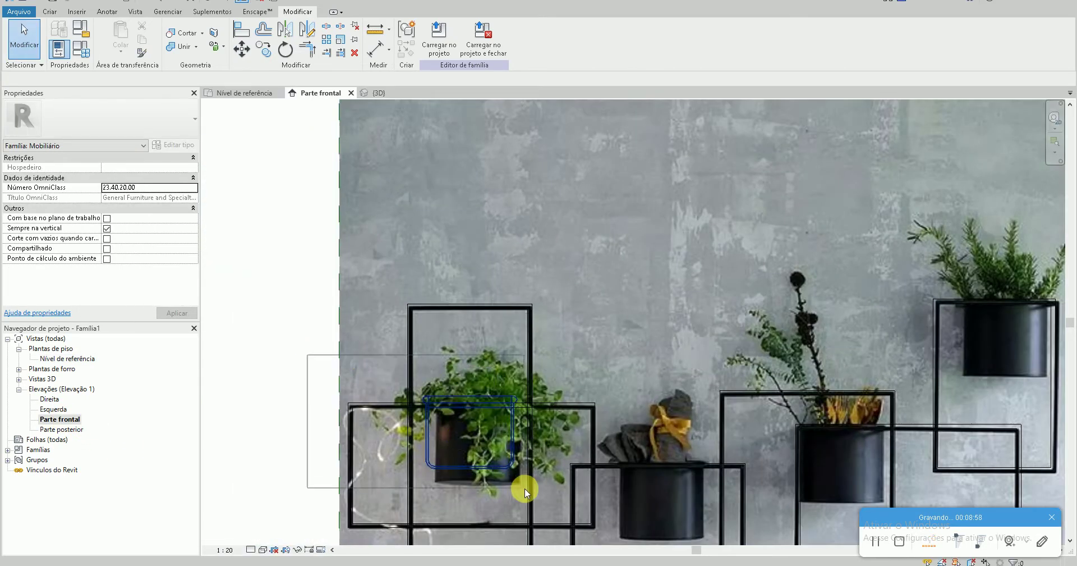
Copy the left revolved pot onto the photo's middle and right pots
{"action": "scroll", "coordinate": [503, 452], "scroll_direction": "up", "scroll_amount": 1}
{"action": "left_click", "coordinate": [502, 452]}
{"action": "key", "text": "c"}
{"action": "key", "text": "o"}
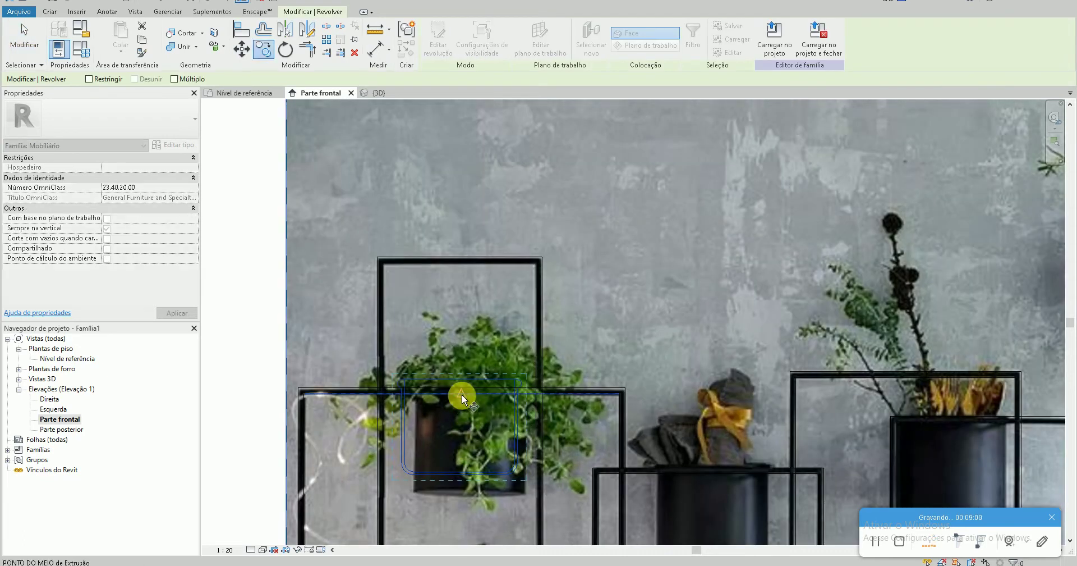
{"action": "left_click", "coordinate": [460, 389]}
{"action": "middle_click_drag", "start_coordinate": [698, 479], "coordinate": [591, 424]}
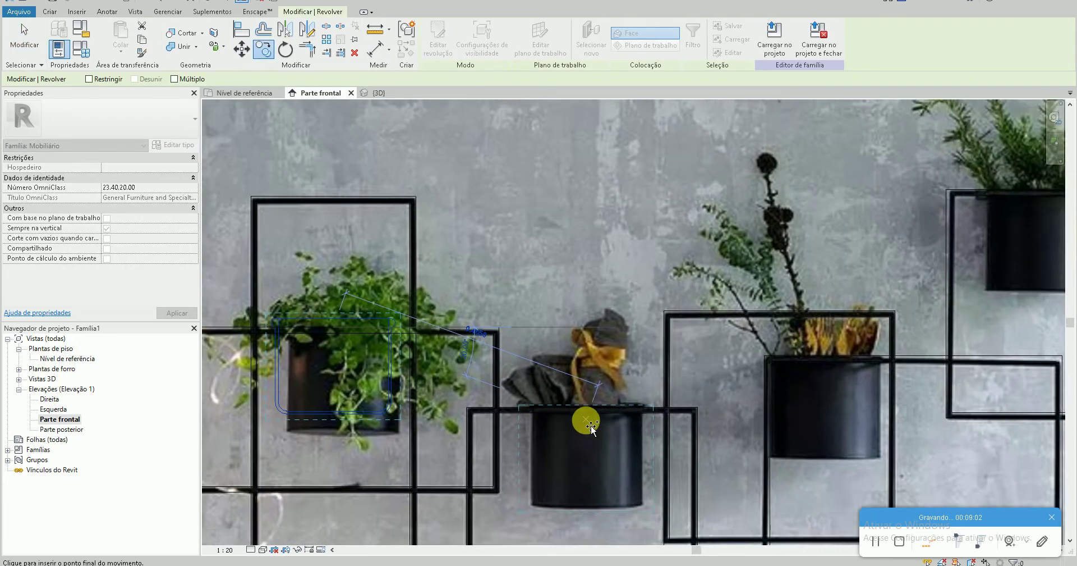
{"action": "scroll", "coordinate": [583, 412], "scroll_direction": "up", "scroll_amount": 1}
{"action": "left_click", "coordinate": [584, 412]}
{"action": "scroll", "coordinate": [561, 404], "scroll_direction": "down", "scroll_amount": 1}
{"action": "scroll", "coordinate": [555, 399], "scroll_direction": "down", "scroll_amount": 1}
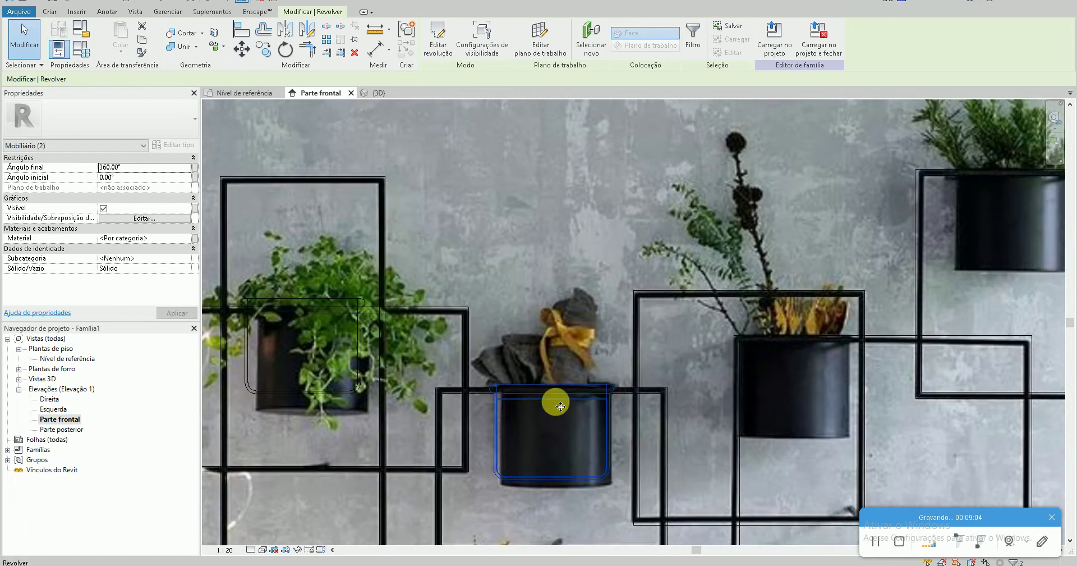
{"action": "left_click", "coordinate": [543, 358]}
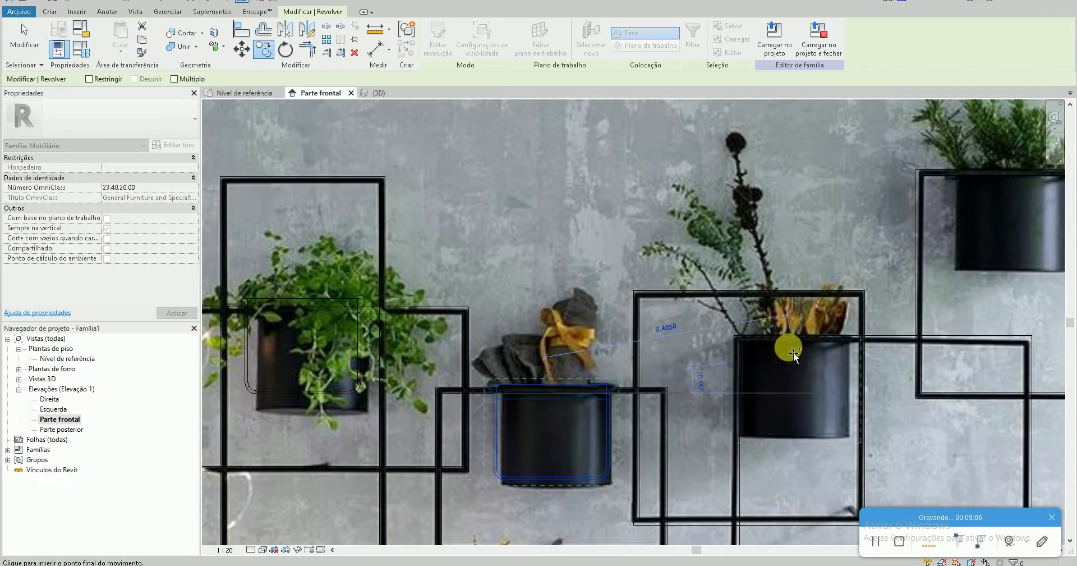
{"action": "left_click", "coordinate": [806, 349]}
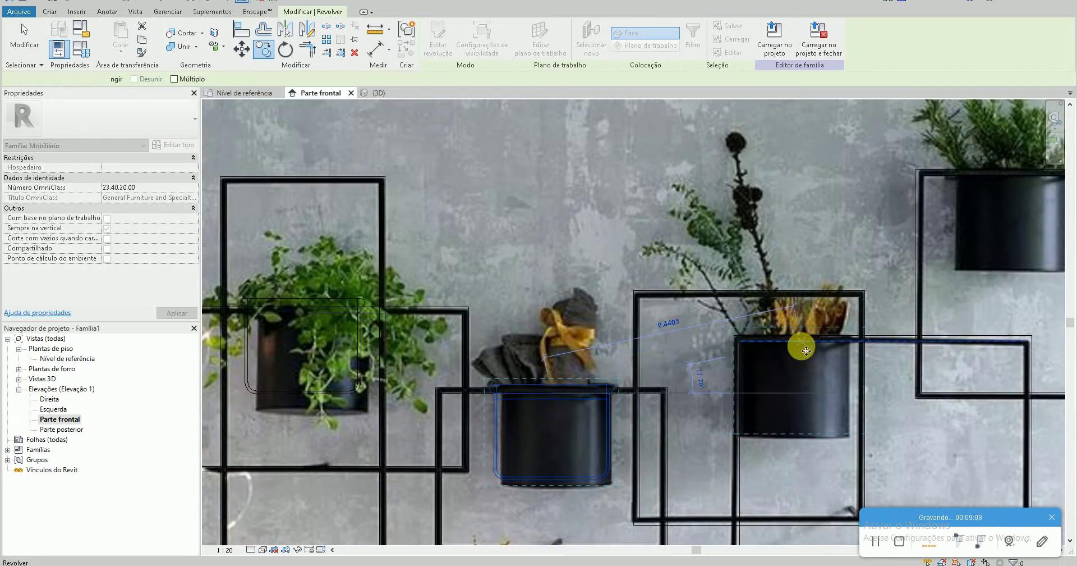
{"action": "scroll", "coordinate": [736, 344], "scroll_direction": "up", "scroll_amount": 3}
{"action": "scroll", "coordinate": [734, 294], "scroll_direction": "up", "scroll_amount": 3}
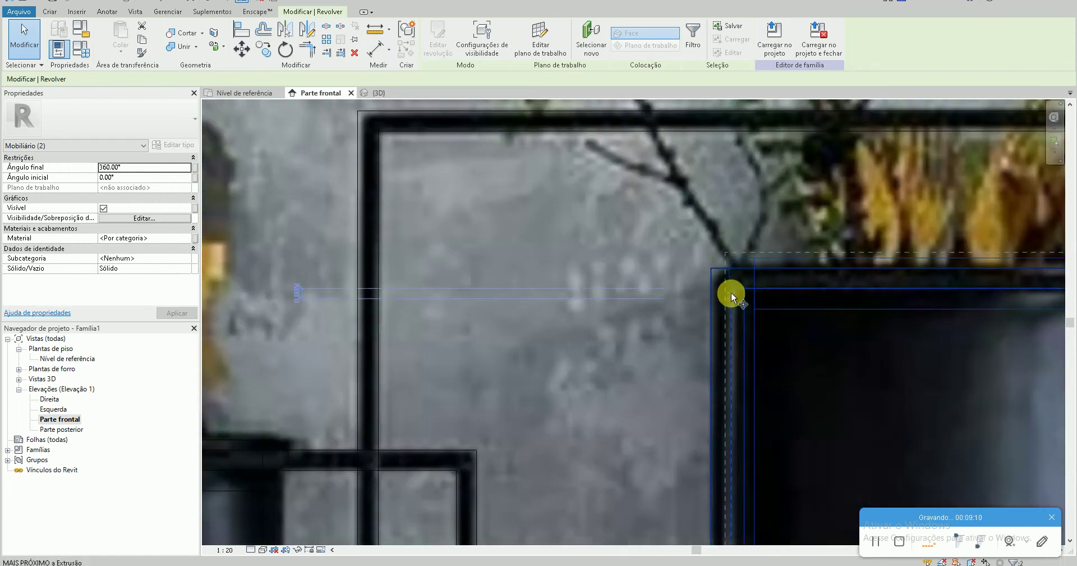
Move the new right pot so its corner matches the photo's pot corner
{"action": "key", "text": "m"}
{"action": "key", "text": "v"}
{"action": "scroll", "coordinate": [707, 316], "scroll_direction": "down", "scroll_amount": 3}
{"action": "scroll", "coordinate": [712, 308], "scroll_direction": "up", "scroll_amount": 3}
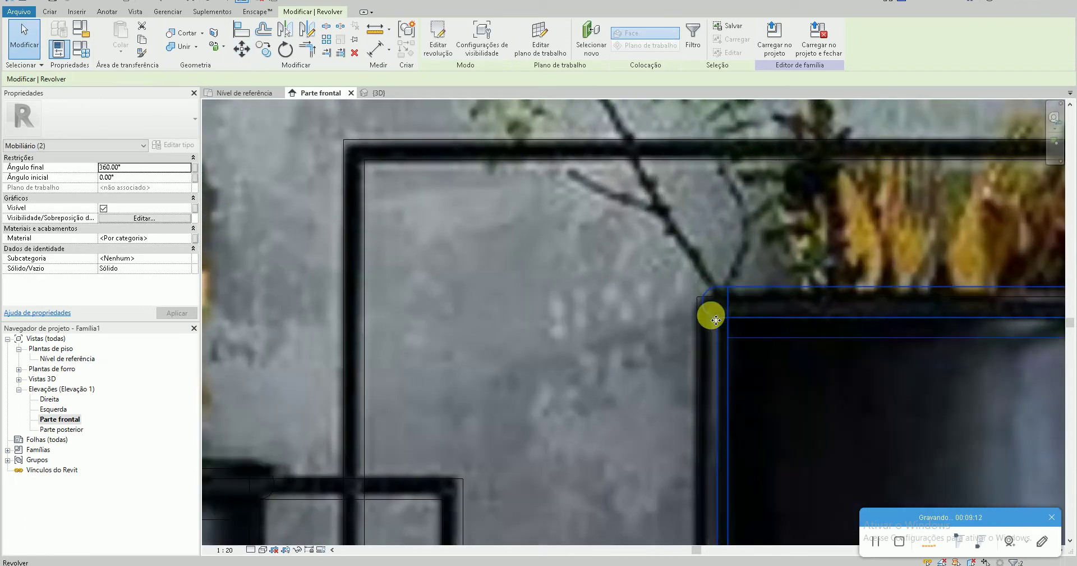
{"action": "left_click", "coordinate": [727, 318]}
{"action": "left_click", "coordinate": [729, 306]}
{"action": "scroll", "coordinate": [489, 428], "scroll_direction": "down", "scroll_amount": 5}
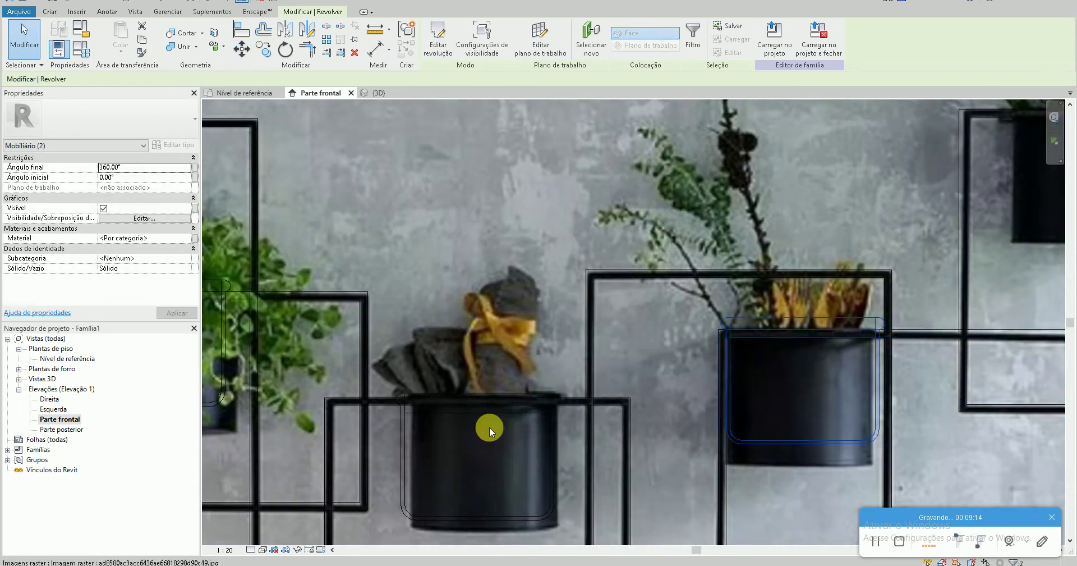
{"action": "scroll", "coordinate": [517, 400], "scroll_direction": "up", "scroll_amount": 1}
{"action": "scroll", "coordinate": [445, 376], "scroll_direction": "up", "scroll_amount": 3}
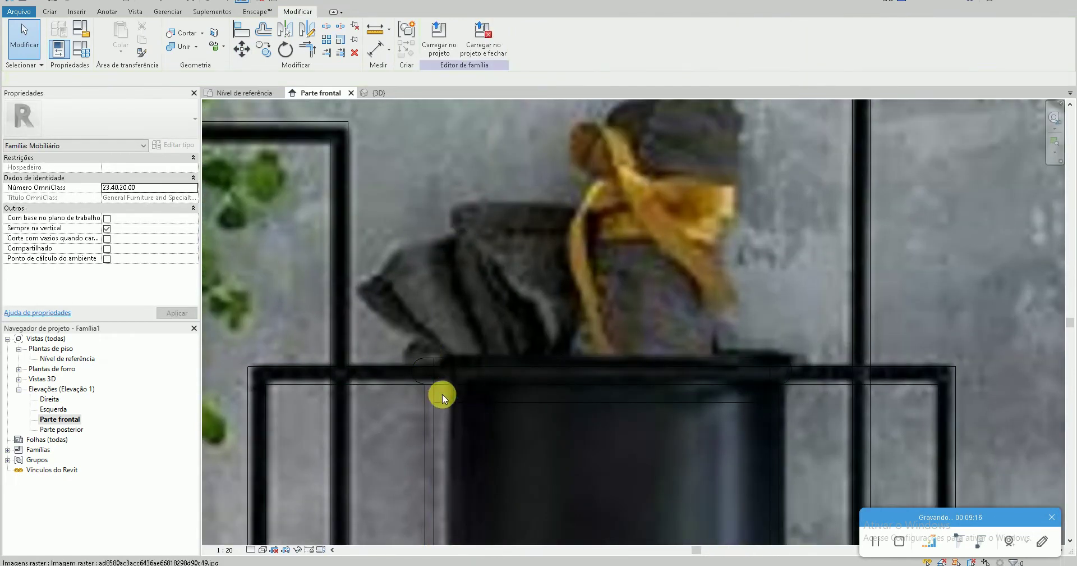
Shift the left pot's revolve onto the photo's rim edge
{"action": "left_click", "coordinate": [422, 402]}
{"action": "scroll", "coordinate": [426, 395], "scroll_direction": "up", "scroll_amount": 2}
{"action": "key", "text": "m"}
{"action": "key", "text": "v"}
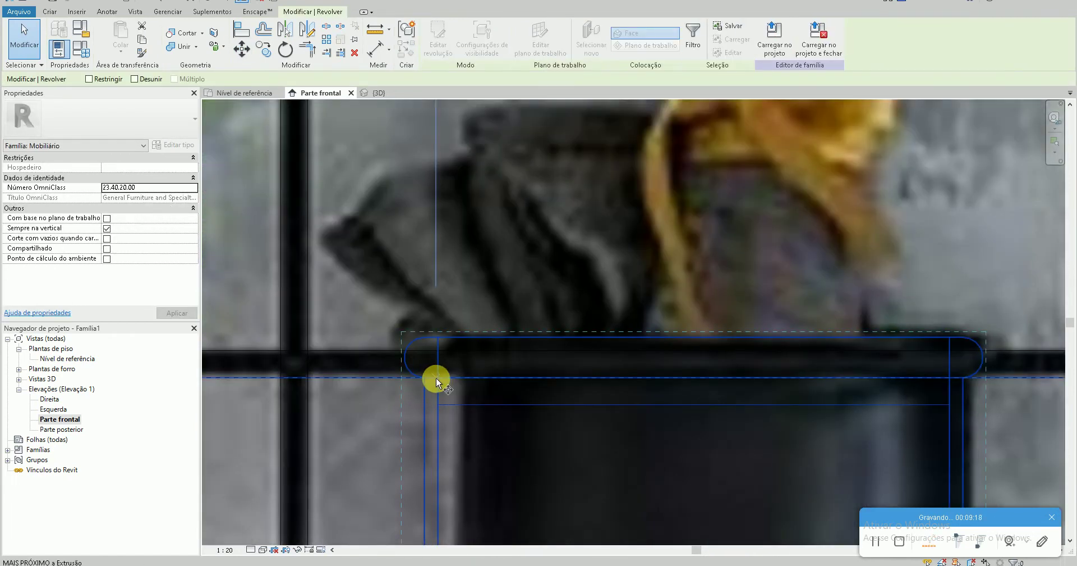
{"action": "left_click", "coordinate": [436, 376]}
{"action": "left_click", "coordinate": [443, 370]}
{"action": "key", "text": "Escape"}
{"action": "scroll", "coordinate": [444, 370], "scroll_direction": "down", "scroll_amount": 5}
{"action": "scroll", "coordinate": [582, 381], "scroll_direction": "up", "scroll_amount": 1}
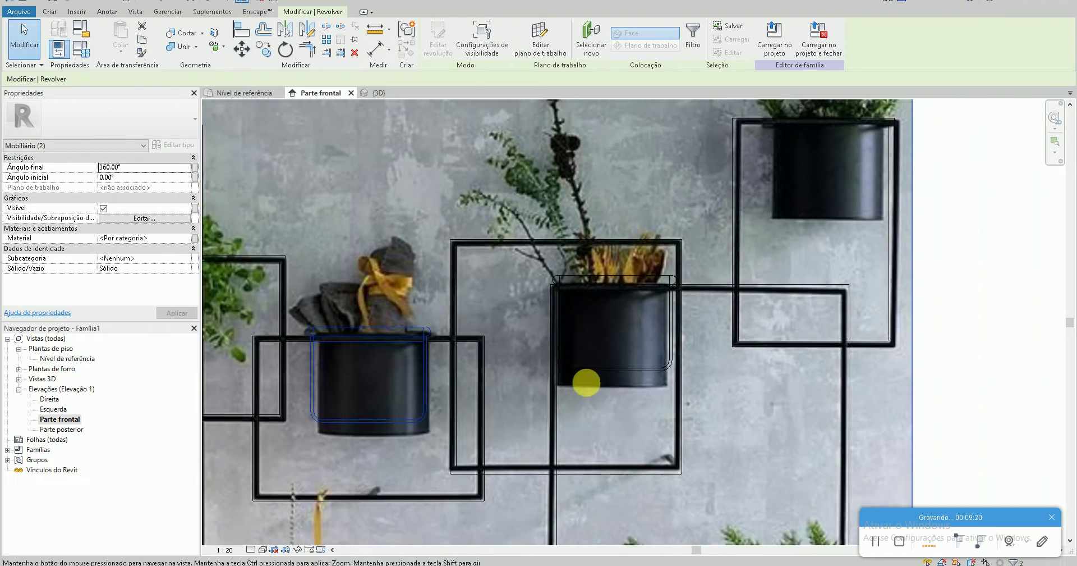
{"action": "scroll", "coordinate": [529, 191], "scroll_direction": "down", "scroll_amount": 2}
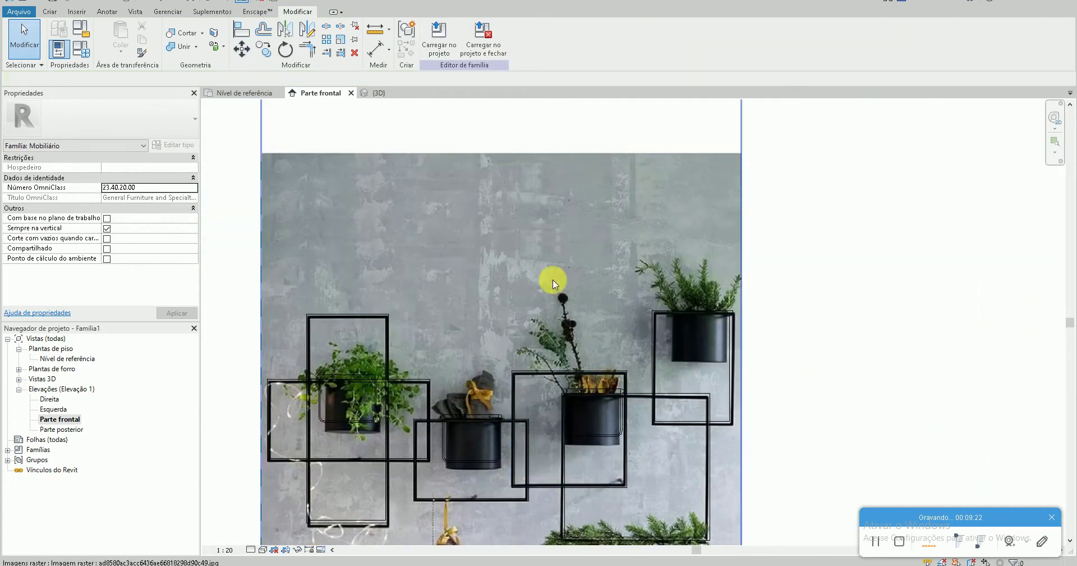
{"action": "scroll", "coordinate": [622, 451], "scroll_direction": "up", "scroll_amount": 2}
{"action": "scroll", "coordinate": [448, 443], "scroll_direction": "down", "scroll_amount": 3}
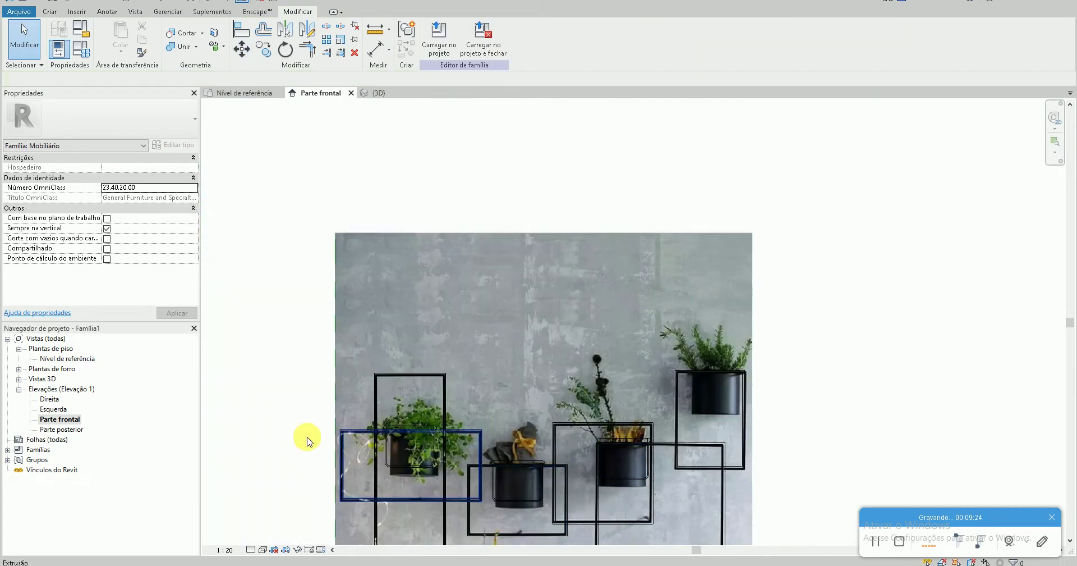
Copy the left pot onto the photo's upper-right pot
{"action": "left_click", "coordinate": [413, 472]}
{"action": "scroll", "coordinate": [413, 473], "scroll_direction": "up", "scroll_amount": 2}
{"action": "key", "text": "c"}
{"action": "key", "text": "o"}
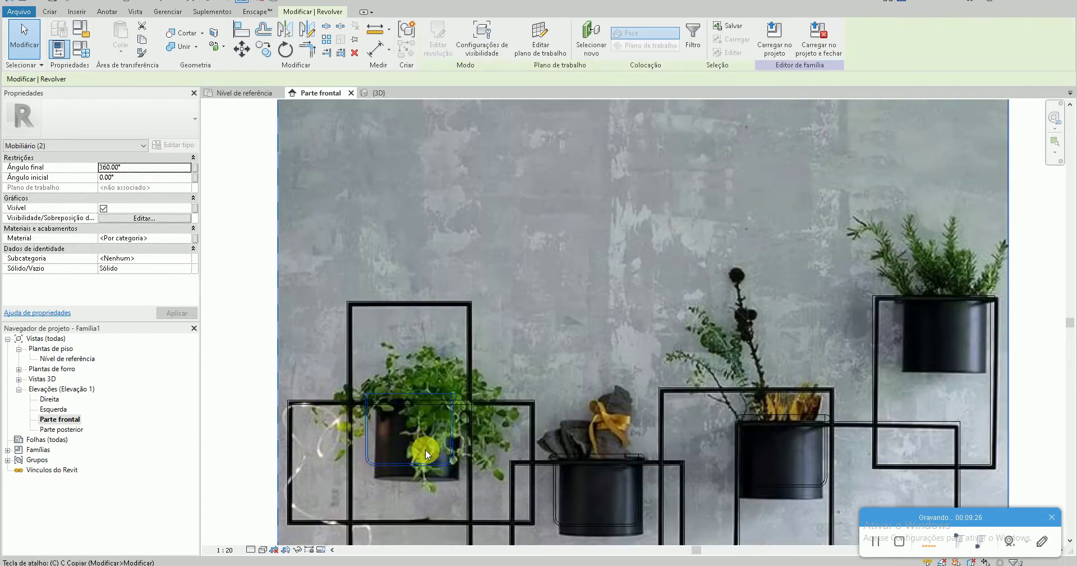
{"action": "left_click", "coordinate": [413, 399]}
{"action": "scroll", "coordinate": [561, 382], "scroll_direction": "down", "scroll_amount": 2}
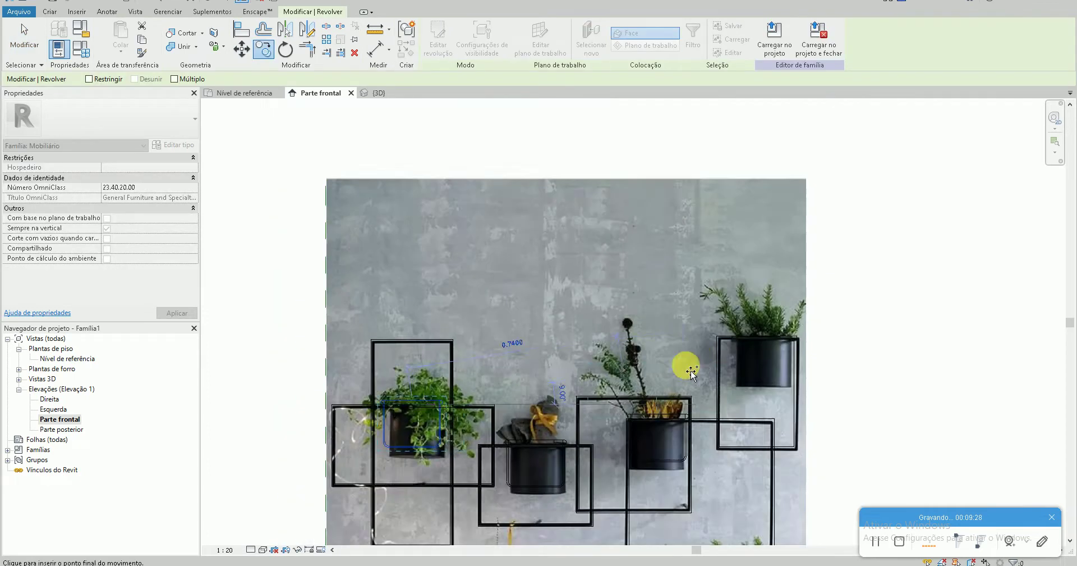
{"action": "scroll", "coordinate": [785, 337], "scroll_direction": "up", "scroll_amount": 2}
{"action": "left_click", "coordinate": [808, 336]}
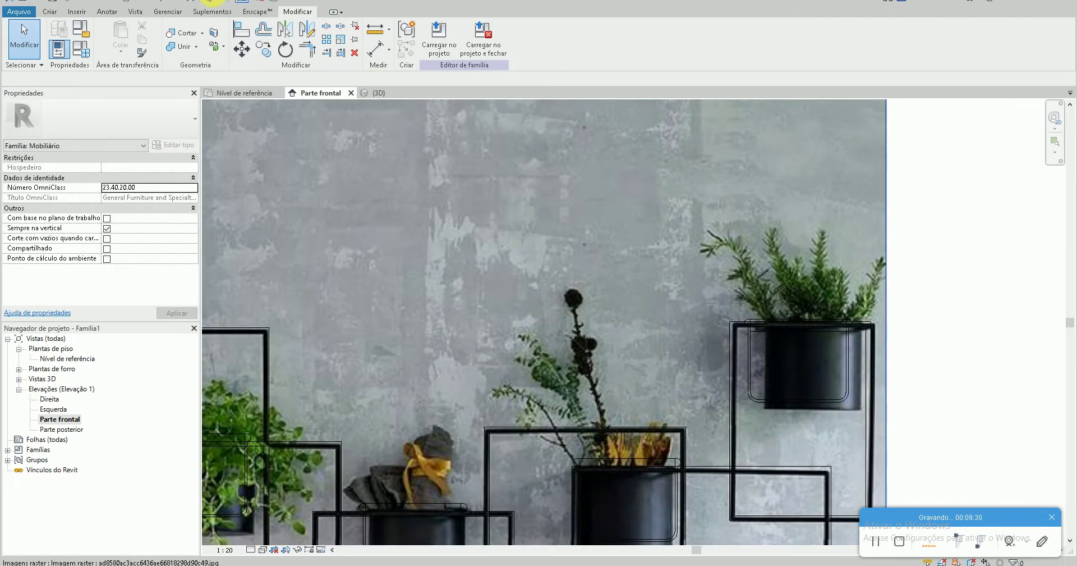
Check the pots in 3D, then raise the upper-right pot copy to the photo's rim
{"action": "left_click", "coordinate": [209, 2]}
{"action": "mouse_move", "coordinate": [817, 355]}
{"action": "middle_mouse_down", "text": "shift"}
{"action": "mouse_move", "coordinate": [833, 448]}
{"action": "mouse_move", "coordinate": [837, 378]}
{"action": "mouse_move", "coordinate": [775, 228]}
{"action": "middle_mouse_up", "text": "shift"}
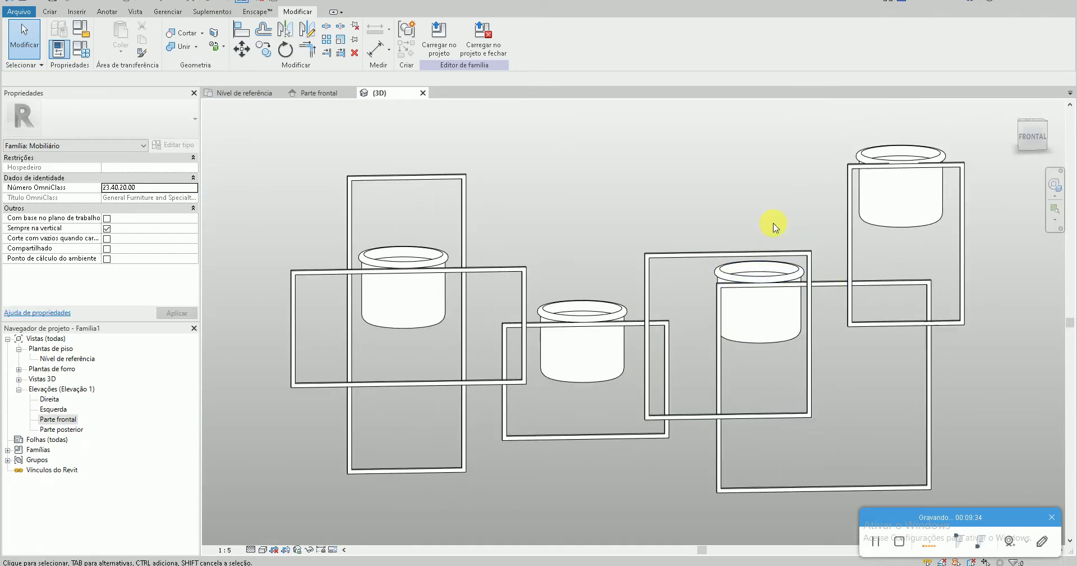
{"action": "double_click", "coordinate": [80, 416]}
{"action": "scroll", "coordinate": [820, 304], "scroll_direction": "up", "scroll_amount": 3}
{"action": "scroll", "coordinate": [855, 352], "scroll_direction": "up", "scroll_amount": 2}
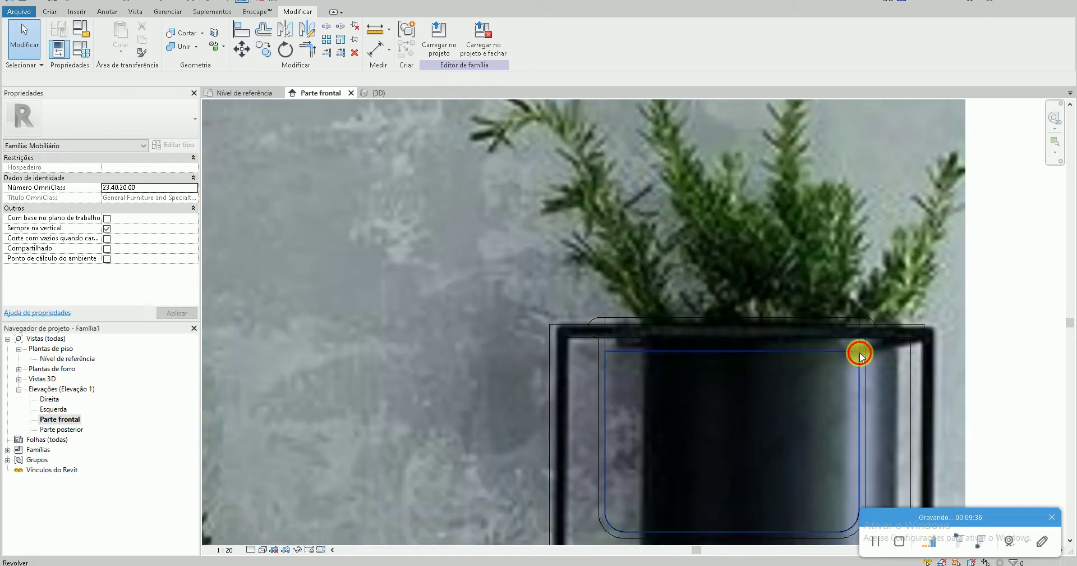
{"action": "left_click", "coordinate": [861, 353]}
{"action": "scroll", "coordinate": [605, 355], "scroll_direction": "up", "scroll_amount": 2}
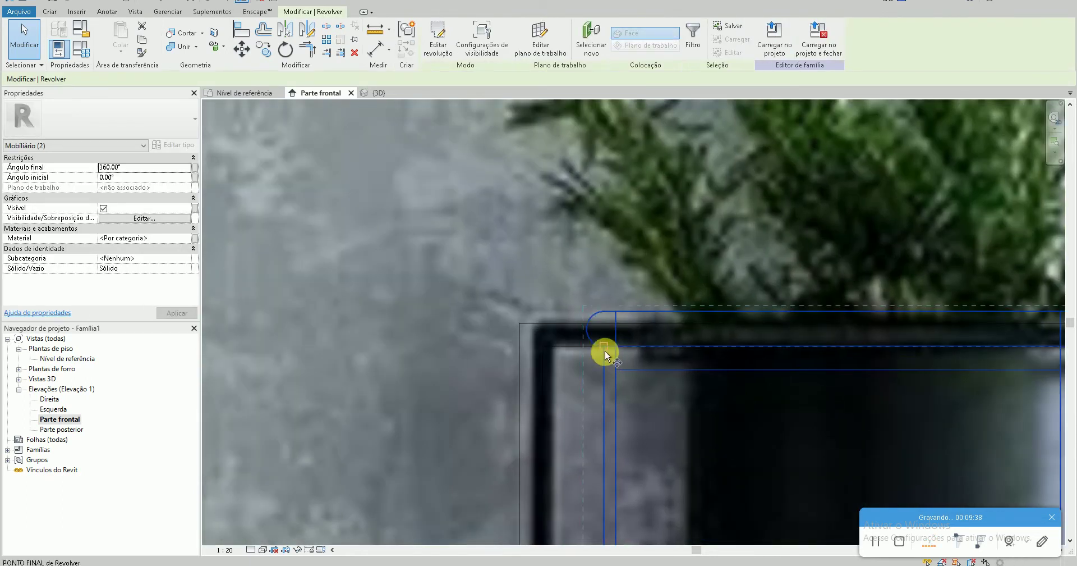
{"action": "left_click_drag", "start_coordinate": [606, 354], "coordinate": [608, 331]}
{"action": "left_click", "coordinate": [302, 218]}
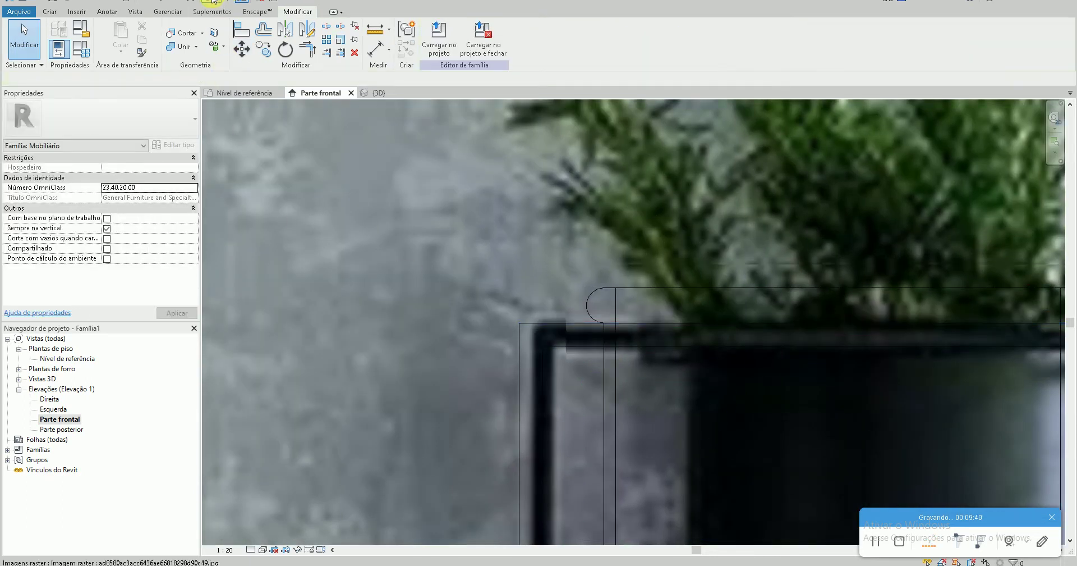
{"action": "left_click", "coordinate": [214, 1]}
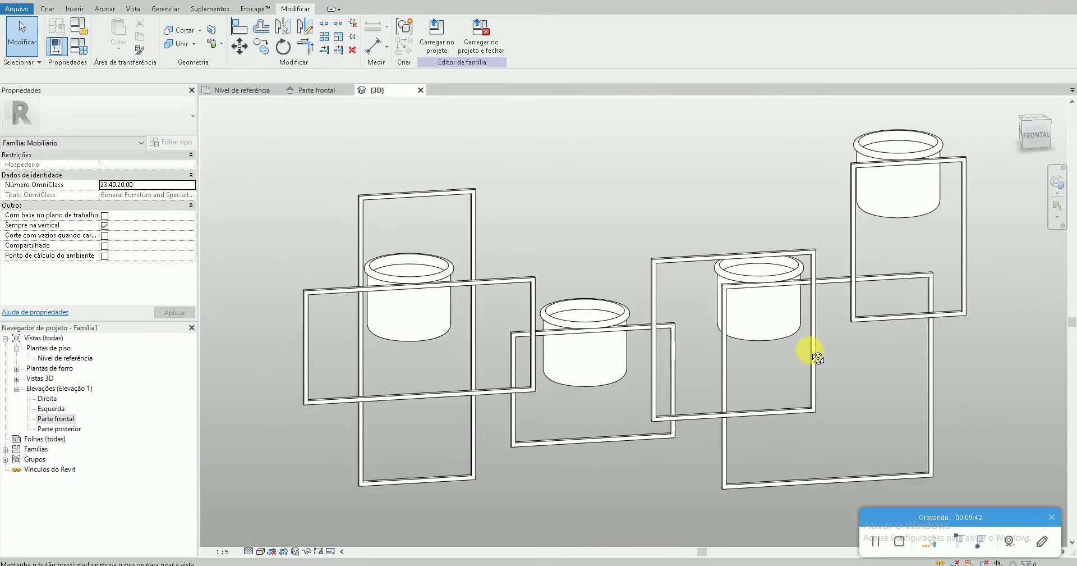
Orbit the 3D planter to inspect it, then reopen the Parte frontal elevation
{"action": "mouse_move", "coordinate": [812, 351]}
{"action": "middle_mouse_down", "text": "shift"}
{"action": "mouse_move", "coordinate": [851, 374]}
{"action": "mouse_move", "coordinate": [584, 413]}
{"action": "mouse_move", "coordinate": [450, 392]}
{"action": "mouse_move", "coordinate": [625, 423]}
{"action": "mouse_move", "coordinate": [561, 438]}
{"action": "middle_mouse_up", "text": "shift"}
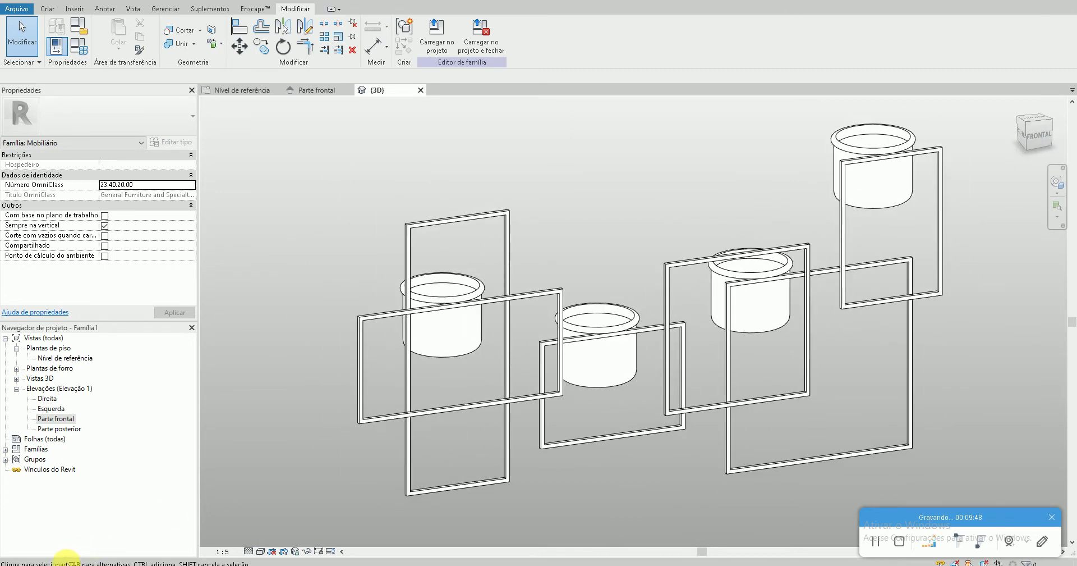
{"action": "double_click", "coordinate": [66, 421]}
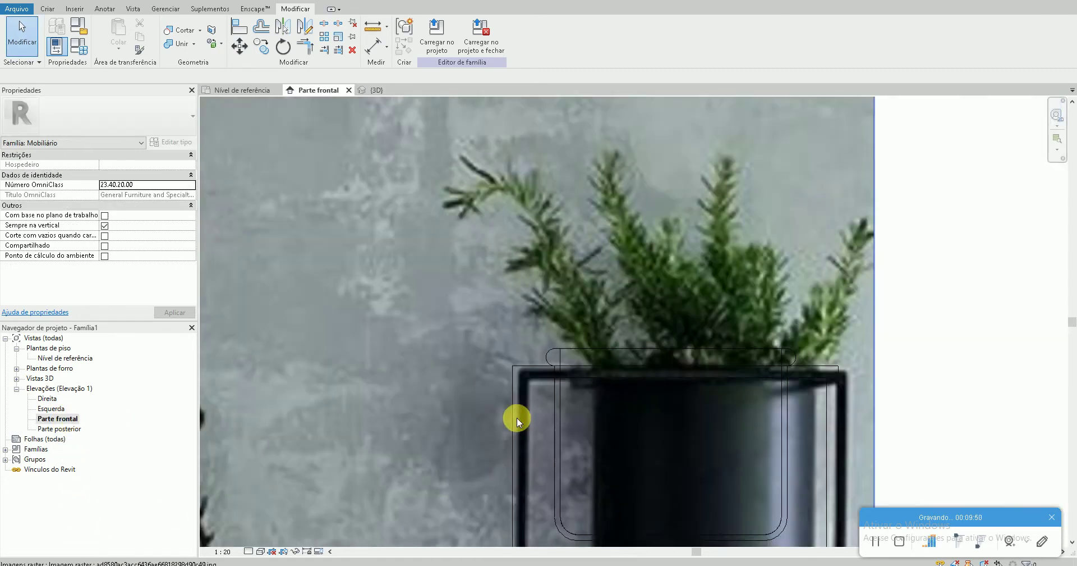
{"action": "scroll", "coordinate": [681, 284], "scroll_direction": "down", "scroll_amount": 3}
{"action": "scroll", "coordinate": [507, 317], "scroll_direction": "up", "scroll_amount": 2}
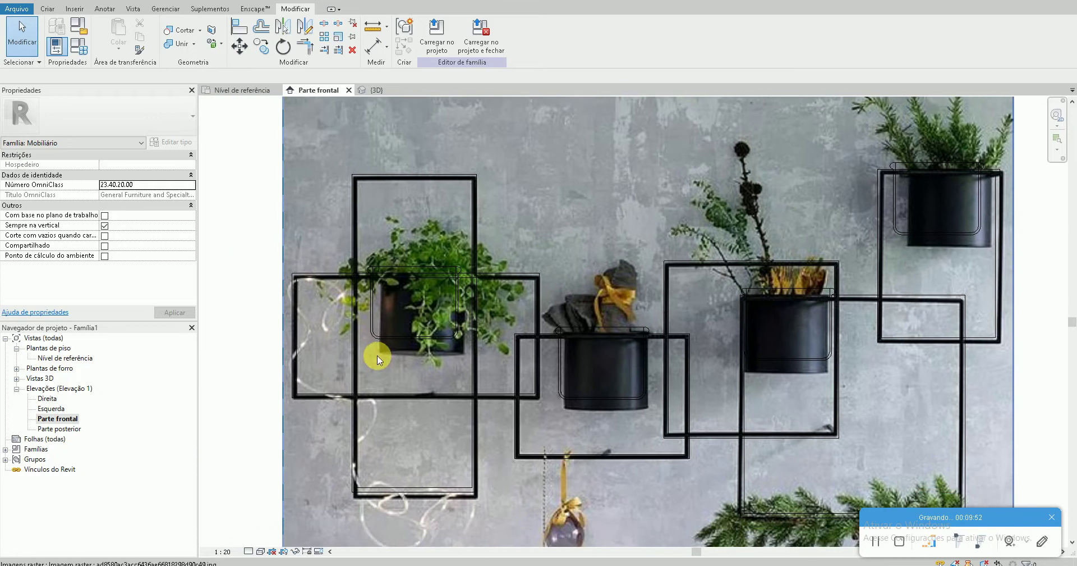
Start a new Extrusão and draw a line along the frame's bottom edge
{"action": "left_click", "coordinate": [47, 8]}
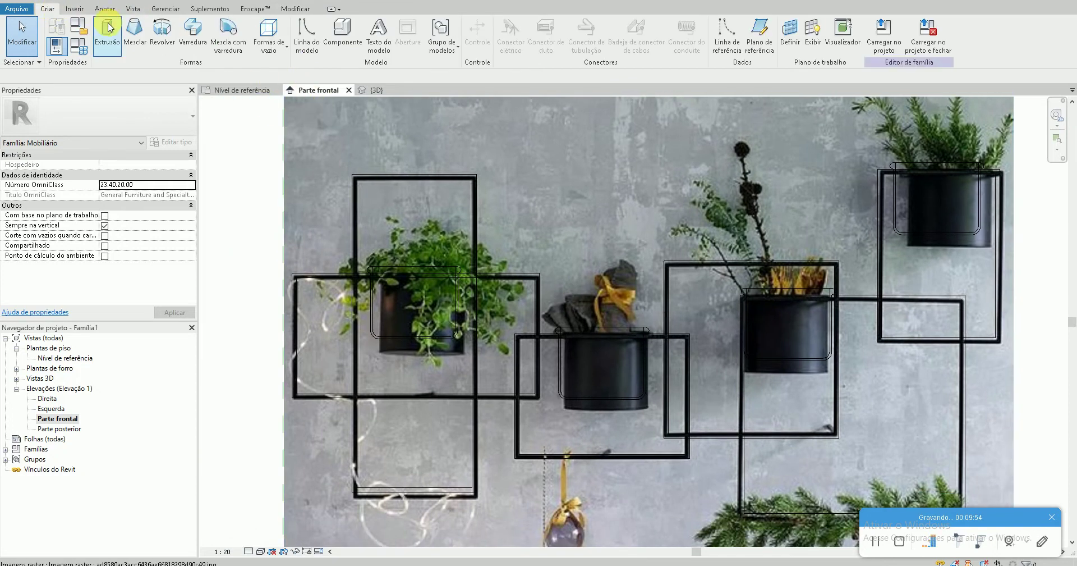
{"action": "left_click", "coordinate": [108, 33]}
{"action": "scroll", "coordinate": [394, 140], "scroll_direction": "up", "scroll_amount": 3}
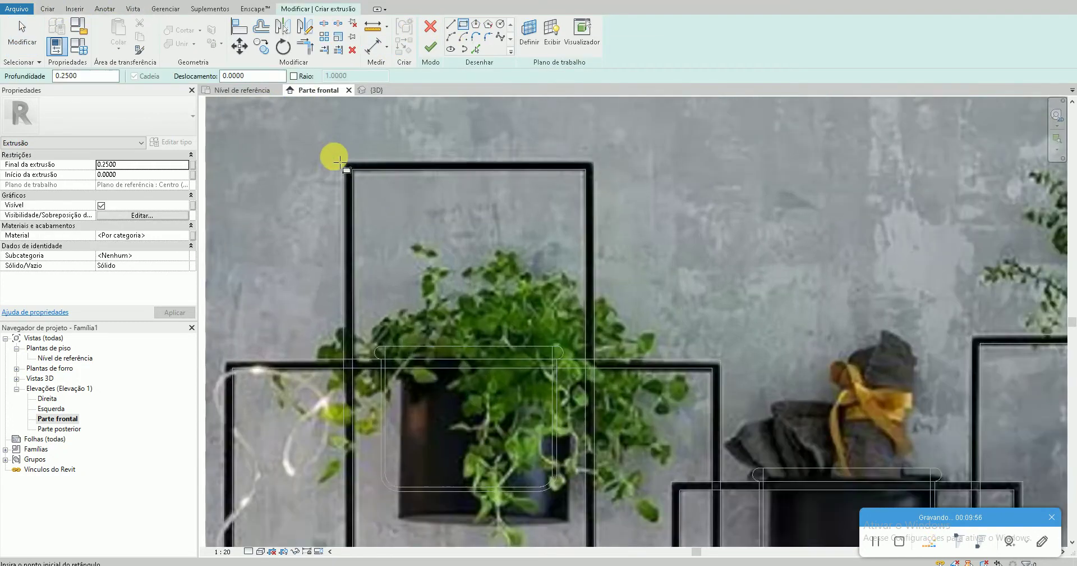
{"action": "scroll", "coordinate": [332, 157], "scroll_direction": "up", "scroll_amount": 2}
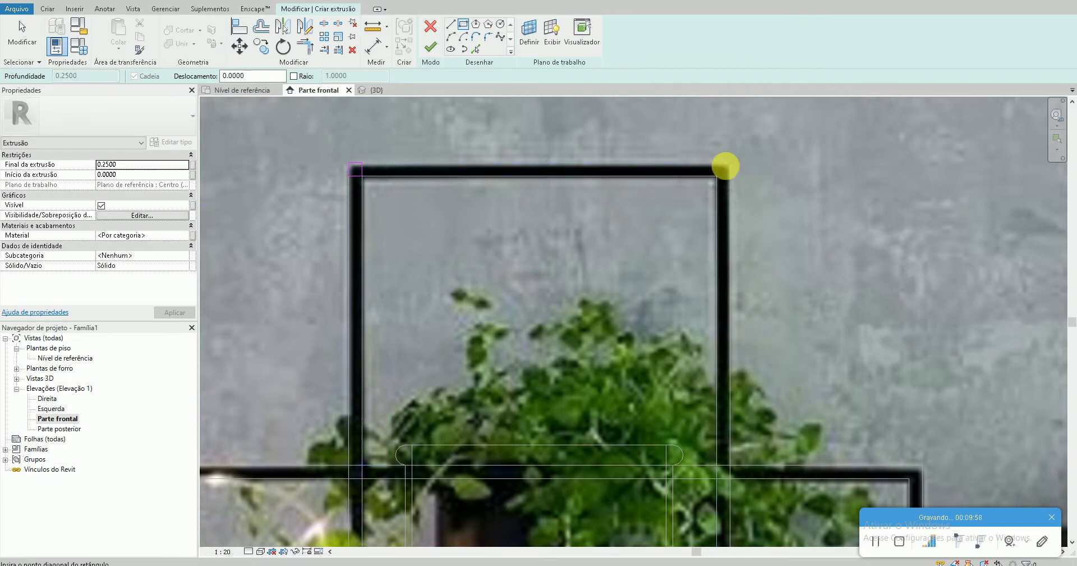
{"action": "scroll", "coordinate": [690, 219], "scroll_direction": "down", "scroll_amount": 2}
{"action": "middle_click_drag", "start_coordinate": [690, 219], "coordinate": [602, 211]}
{"action": "middle_click_drag", "start_coordinate": [654, 308], "coordinate": [654, 245]}
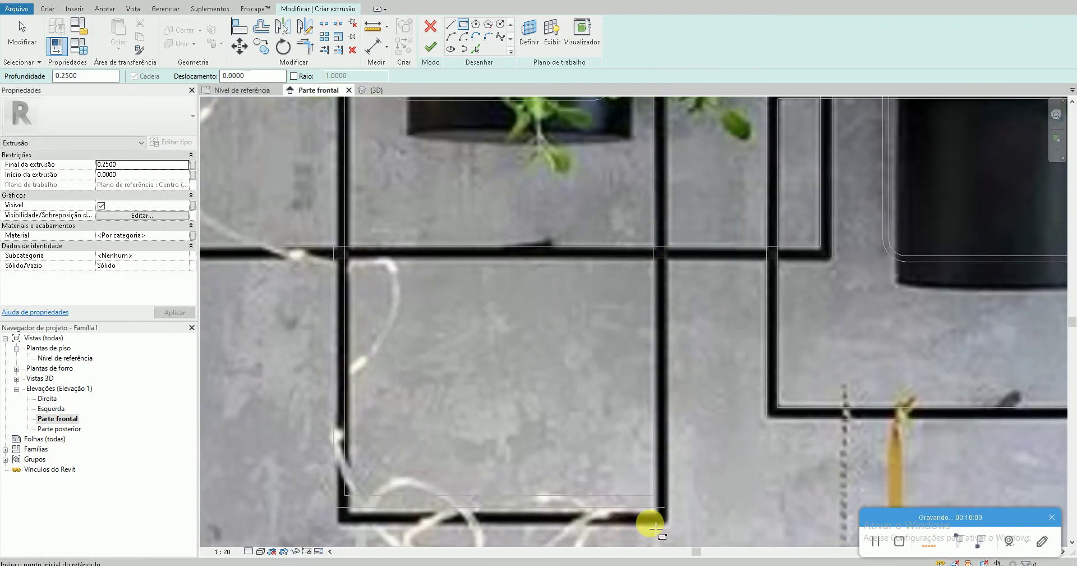
{"action": "left_click", "coordinate": [664, 506]}
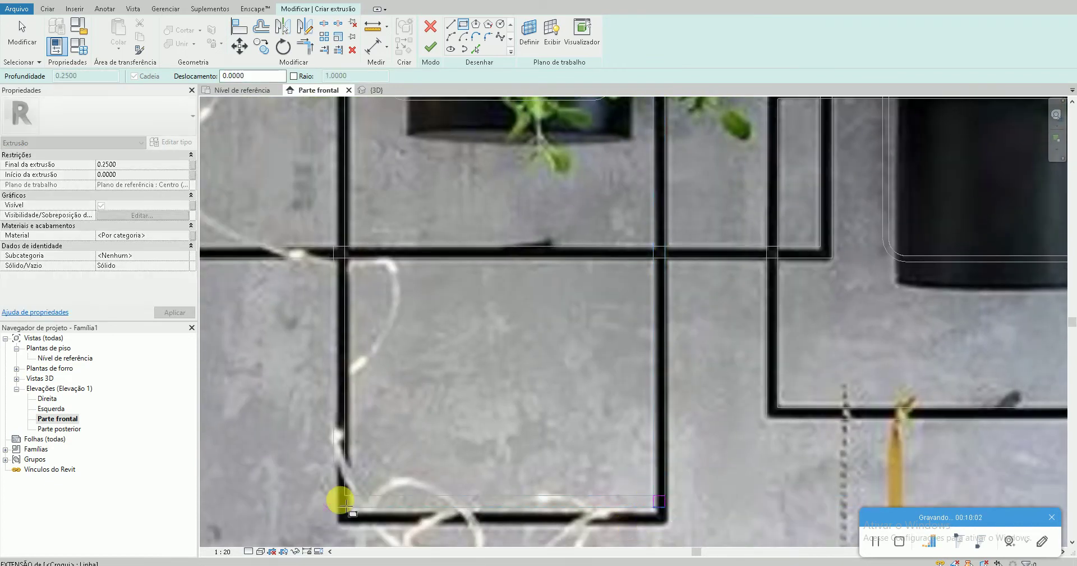
{"action": "left_click", "coordinate": [340, 500]}
{"action": "key", "text": "Escape"}
Trace a rectangle around the photo's upper-left pot frame outer corners
{"action": "scroll", "coordinate": [343, 494], "scroll_direction": "down", "scroll_amount": 2}
{"action": "scroll", "coordinate": [312, 372], "scroll_direction": "up", "scroll_amount": 3}
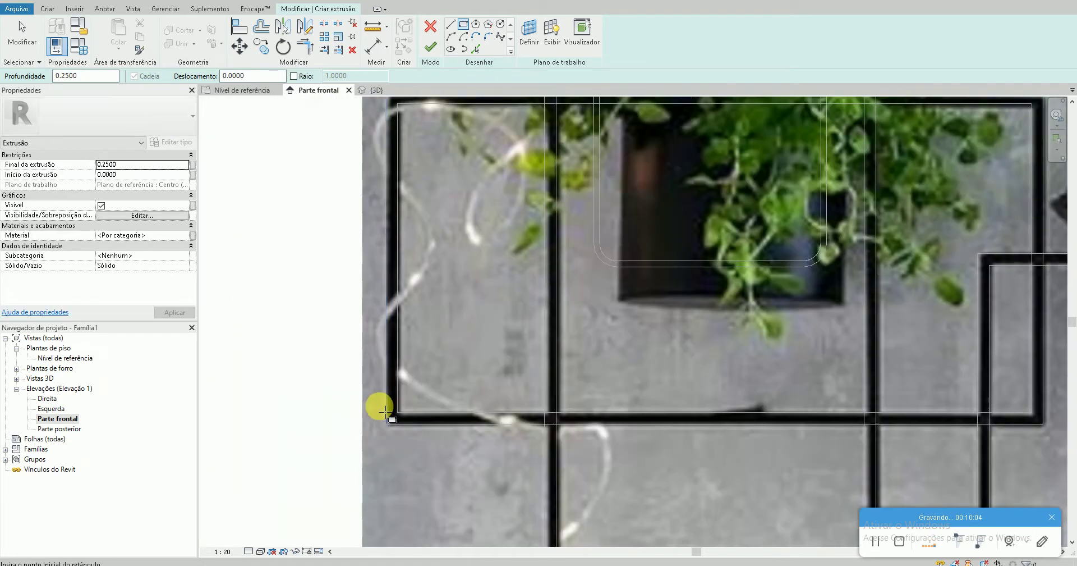
{"action": "scroll", "coordinate": [422, 241], "scroll_direction": "up", "scroll_amount": 3, "text": "ctrl"}
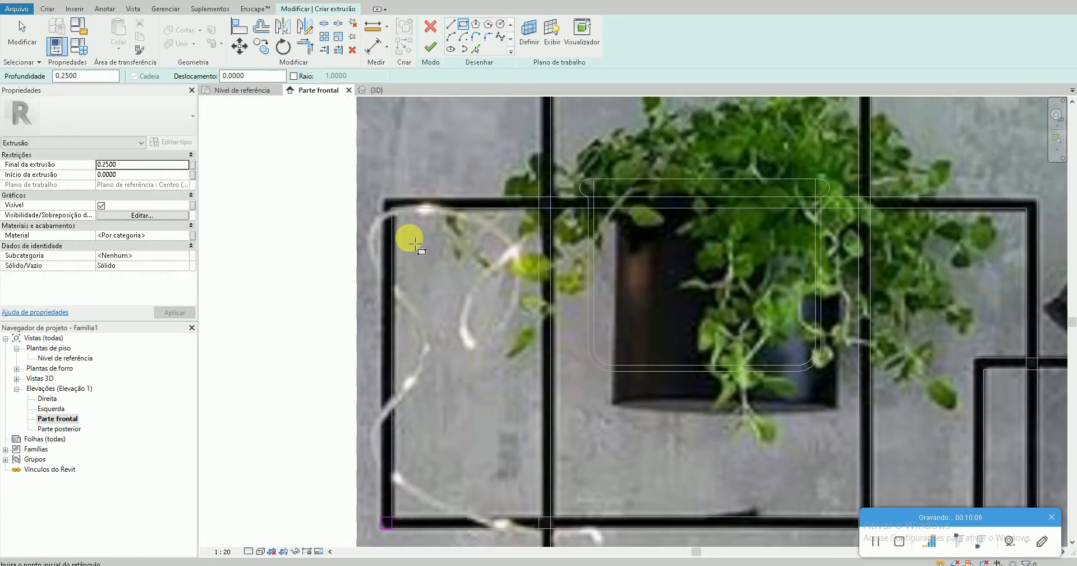
{"action": "scroll", "coordinate": [413, 308], "scroll_direction": "down", "scroll_amount": 2}
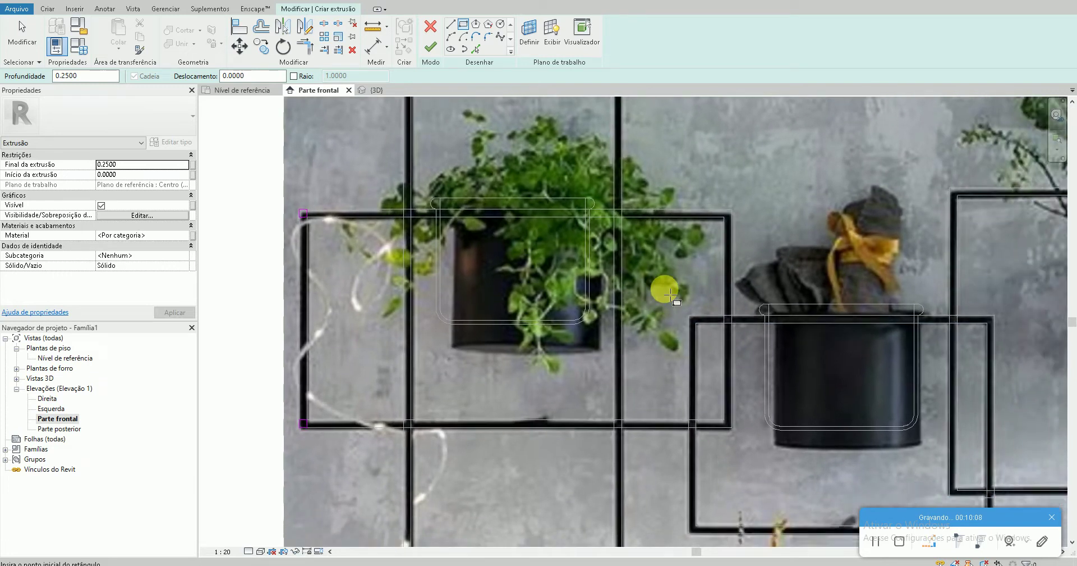
{"action": "scroll", "coordinate": [684, 253], "scroll_direction": "up", "scroll_amount": 2}
{"action": "left_click", "coordinate": [746, 201]}
{"action": "scroll", "coordinate": [704, 351], "scroll_direction": "down", "scroll_amount": 3, "text": "ctrl"}
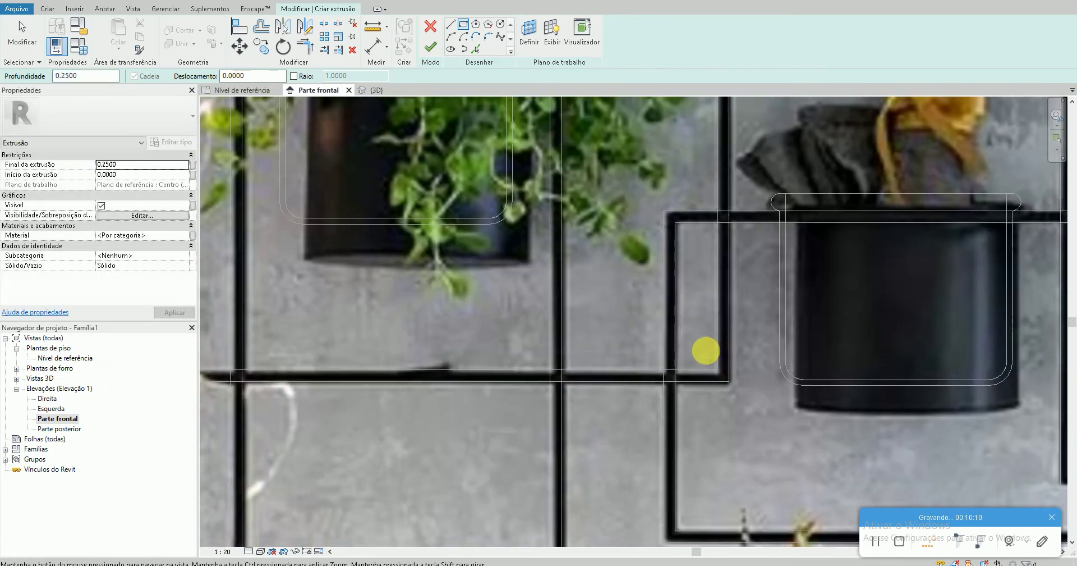
{"action": "left_click", "coordinate": [727, 381]}
{"action": "scroll", "coordinate": [674, 387], "scroll_direction": "down", "scroll_amount": 2}
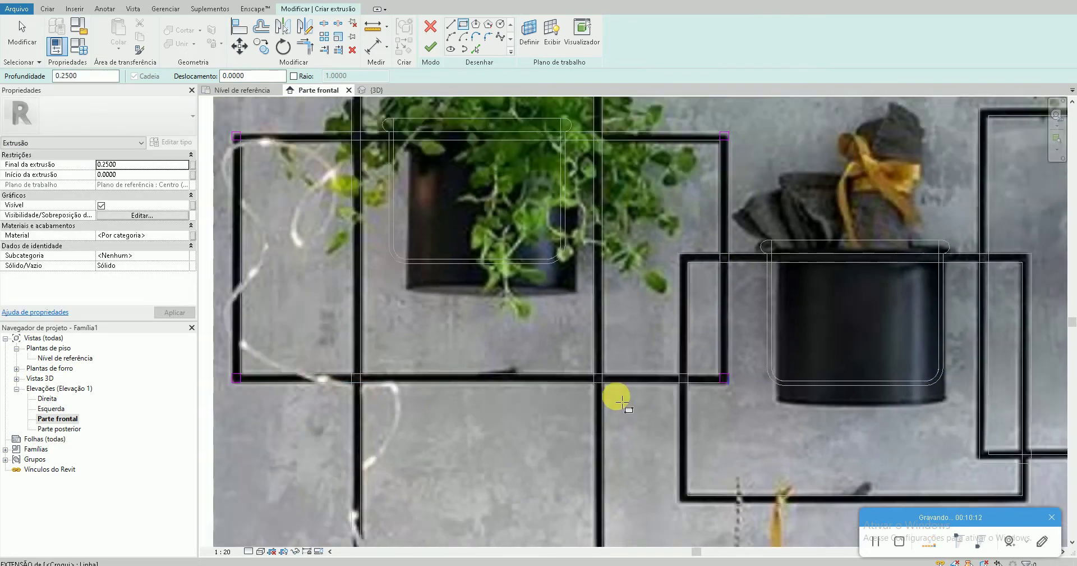
{"action": "scroll", "coordinate": [561, 387], "scroll_direction": "up", "scroll_amount": 2}
{"action": "scroll", "coordinate": [786, 359], "scroll_direction": "up", "scroll_amount": 2}
{"action": "key", "text": "Escape"}
Box-select the square's four sketch lines and copy them to the frame's inner edge
{"action": "left_click_drag", "start_coordinate": [868, 345], "coordinate": [948, 423]}
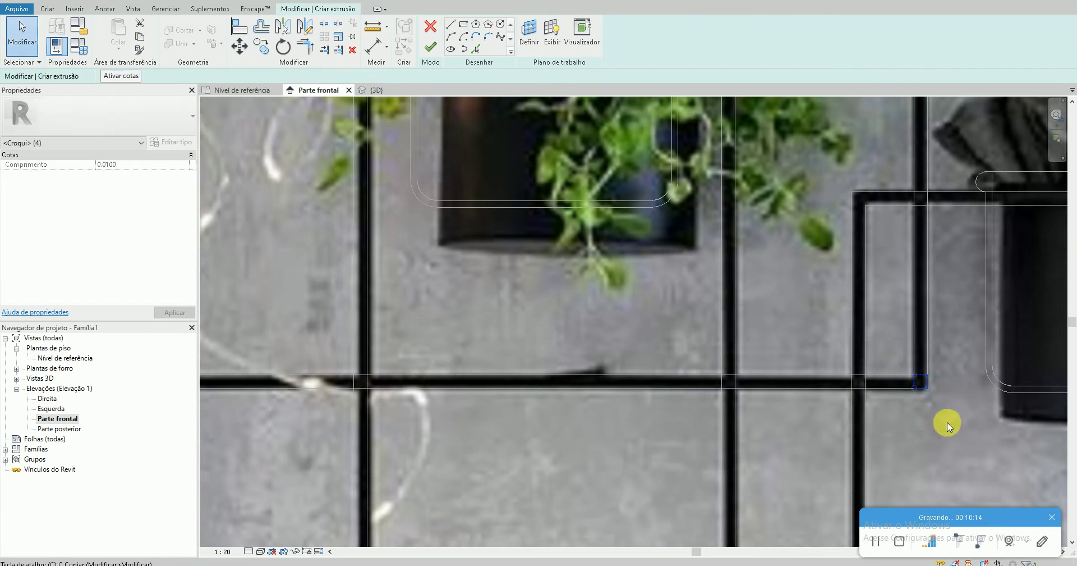
{"action": "key", "text": "c"}
{"action": "key", "text": "o"}
{"action": "scroll", "coordinate": [932, 393], "scroll_direction": "up", "scroll_amount": 2}
{"action": "left_click", "coordinate": [924, 367]}
{"action": "scroll", "coordinate": [921, 371], "scroll_direction": "down", "scroll_amount": 2}
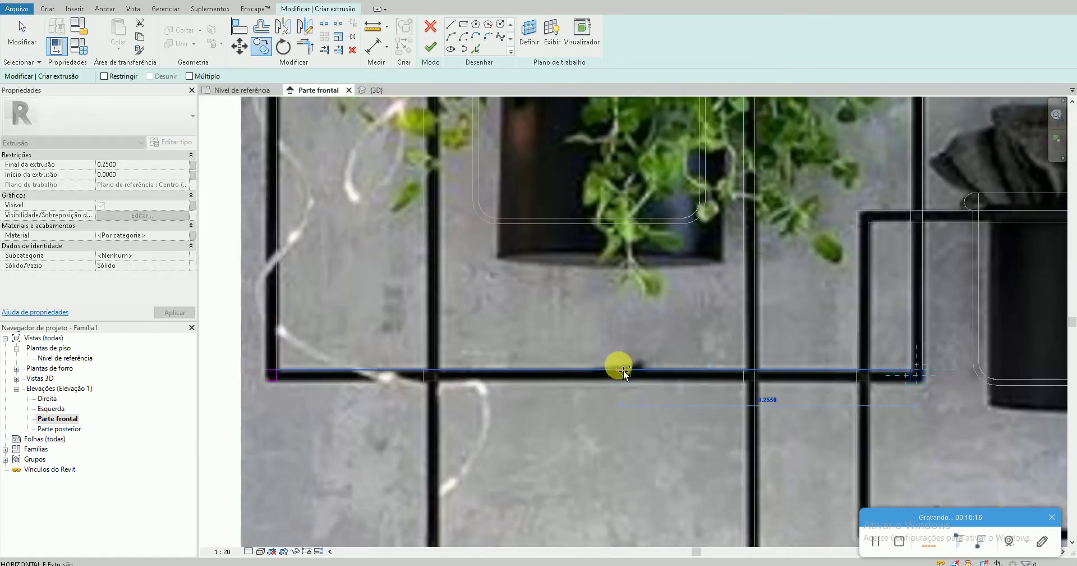
{"action": "left_click", "coordinate": [597, 373]}
{"action": "scroll", "coordinate": [599, 359], "scroll_direction": "up", "scroll_amount": 2}
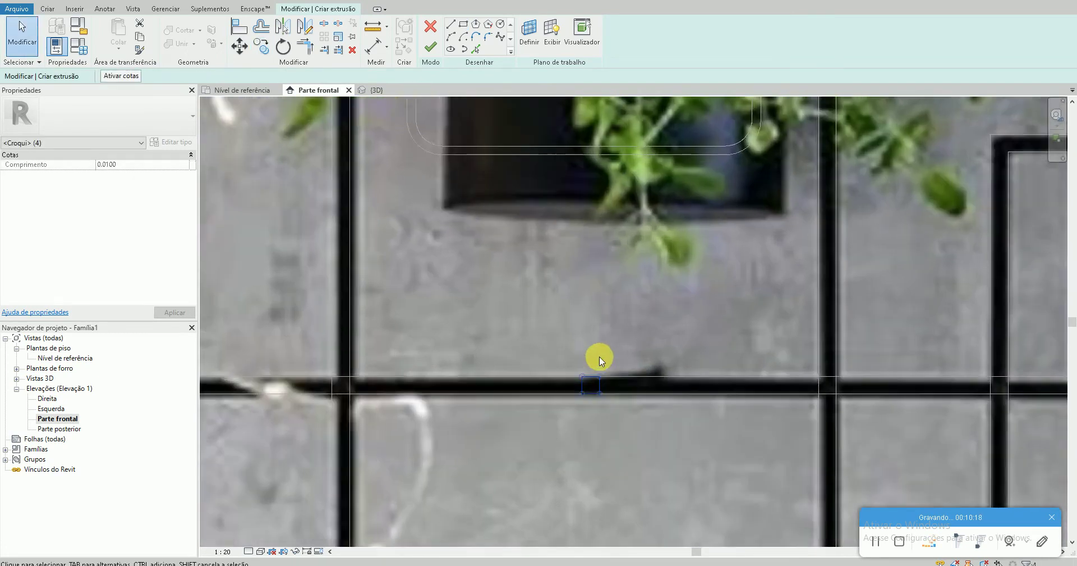
{"action": "scroll", "coordinate": [604, 377], "scroll_direction": "down", "scroll_amount": 2}
{"action": "scroll", "coordinate": [605, 377], "scroll_direction": "down", "scroll_amount": 2}
{"action": "left_click", "coordinate": [695, 371]}
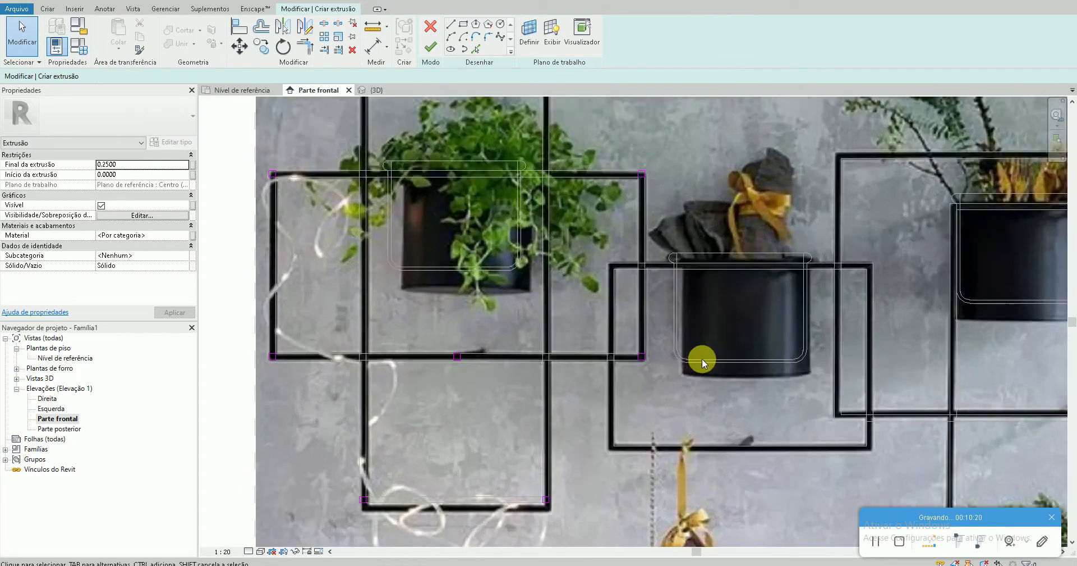
Reselect the middle pot's frame line chain, abandoning several copy attempts
{"action": "scroll", "coordinate": [702, 356], "scroll_direction": "up", "scroll_amount": 2}
{"action": "scroll", "coordinate": [608, 213], "scroll_direction": "down", "scroll_amount": 2}
{"action": "scroll", "coordinate": [601, 149], "scroll_direction": "up", "scroll_amount": 2}
{"action": "key", "text": "c"}
{"action": "key", "text": "o"}
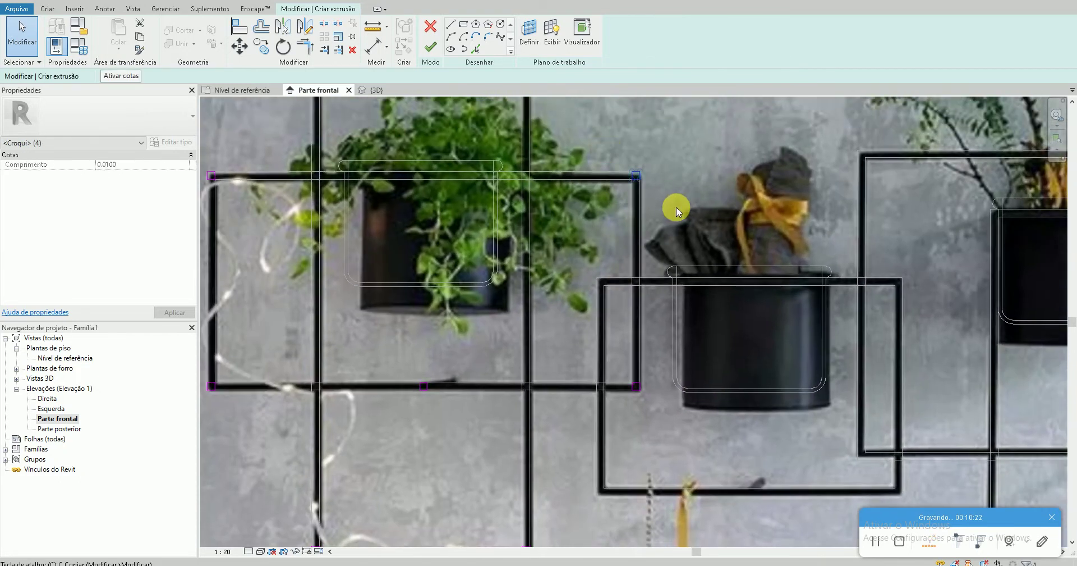
{"action": "key", "text": "Escape"}
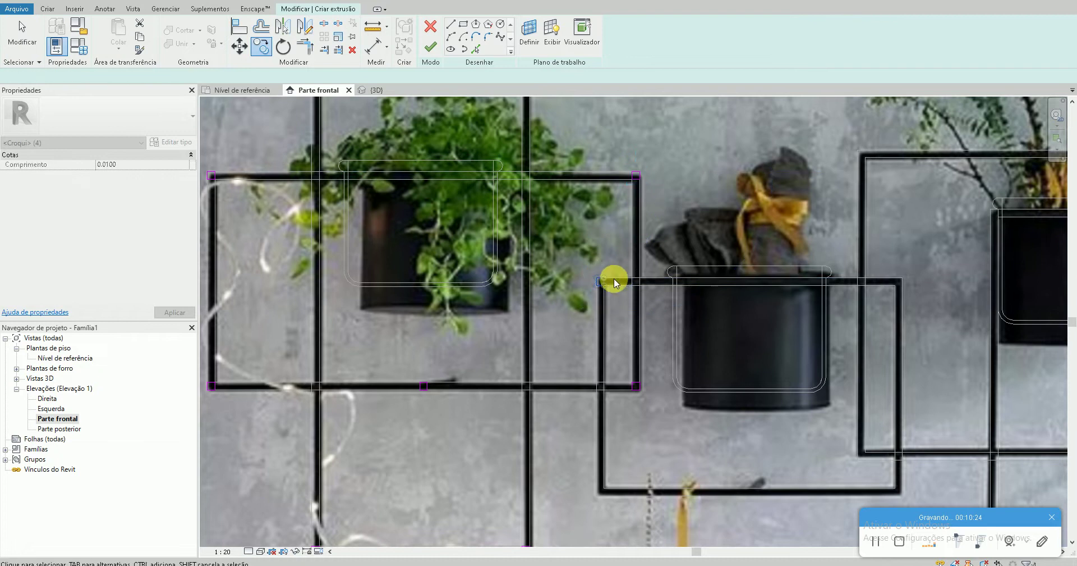
{"action": "key", "text": "c"}
{"action": "key", "text": "o"}
{"action": "left_click", "coordinate": [604, 281]}
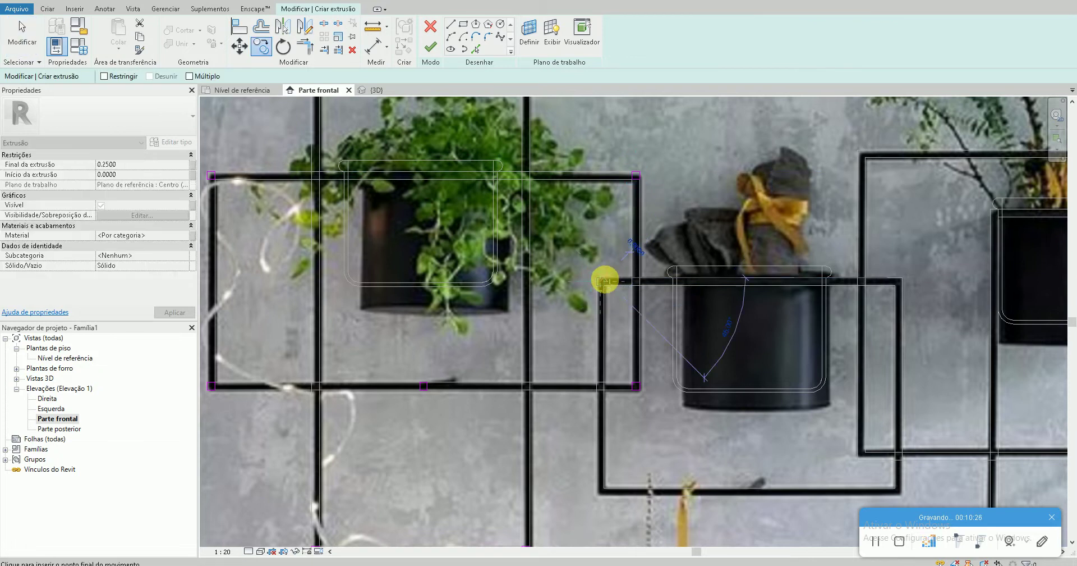
{"action": "key", "text": "Escape"}
{"action": "middle_click_drag", "start_coordinate": [898, 358], "coordinate": [813, 291]}
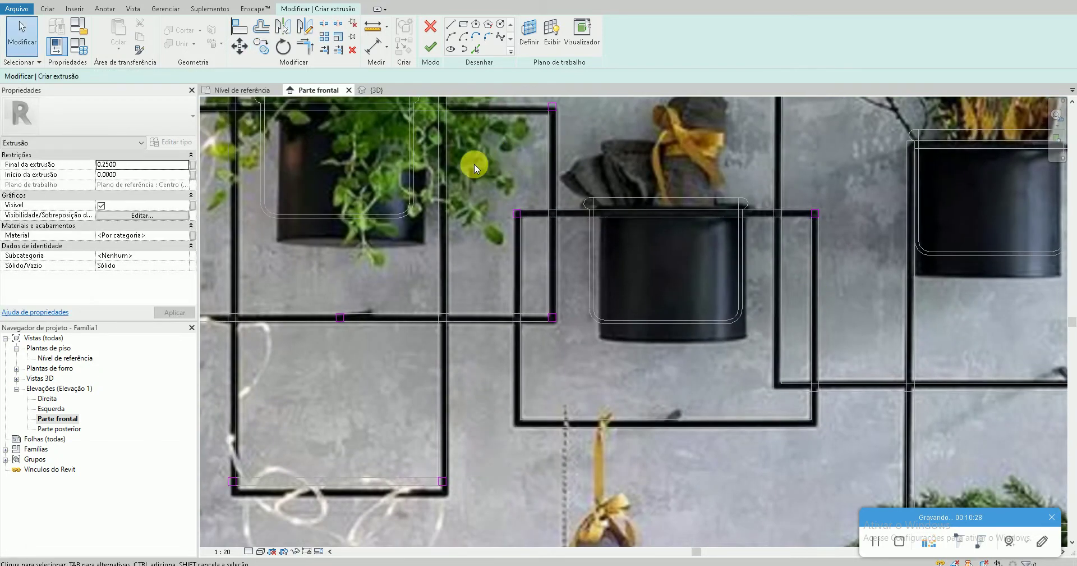
{"action": "key", "text": "ctrl+Left"}
{"action": "key", "text": "c"}
{"action": "key", "text": "o"}
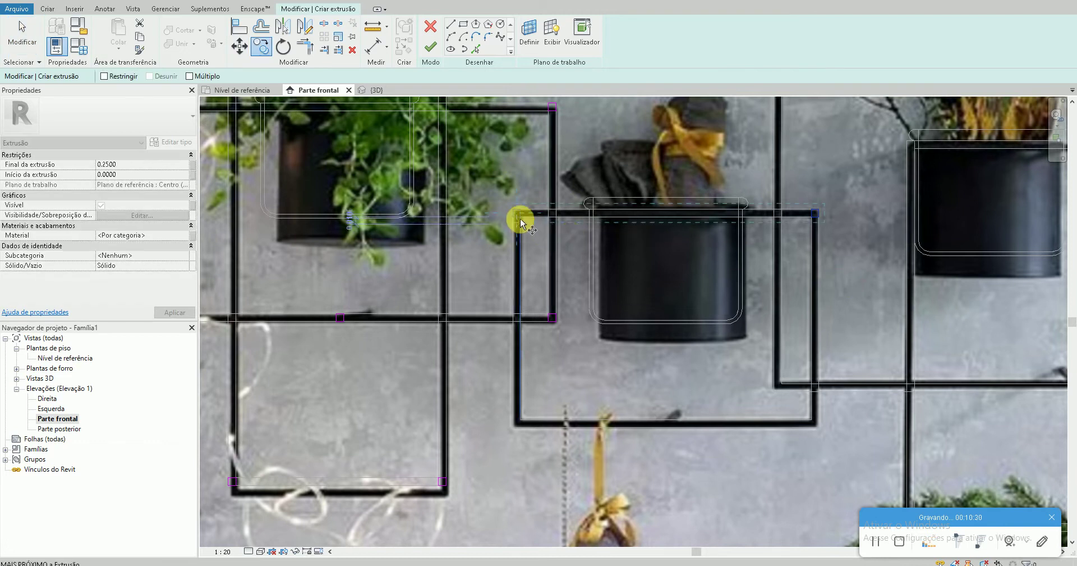
{"action": "key", "text": "Escape"}
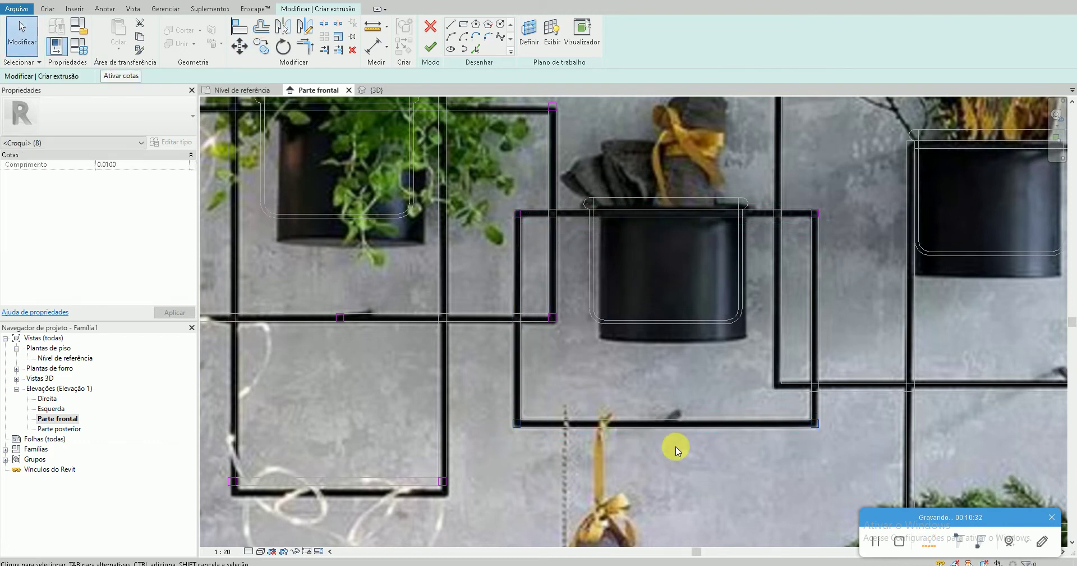
{"action": "scroll", "coordinate": [537, 416], "scroll_direction": "up", "scroll_amount": 3}
Copy the square frame's sketch lines 0.175 to the right
{"action": "left_click", "coordinate": [536, 416]}
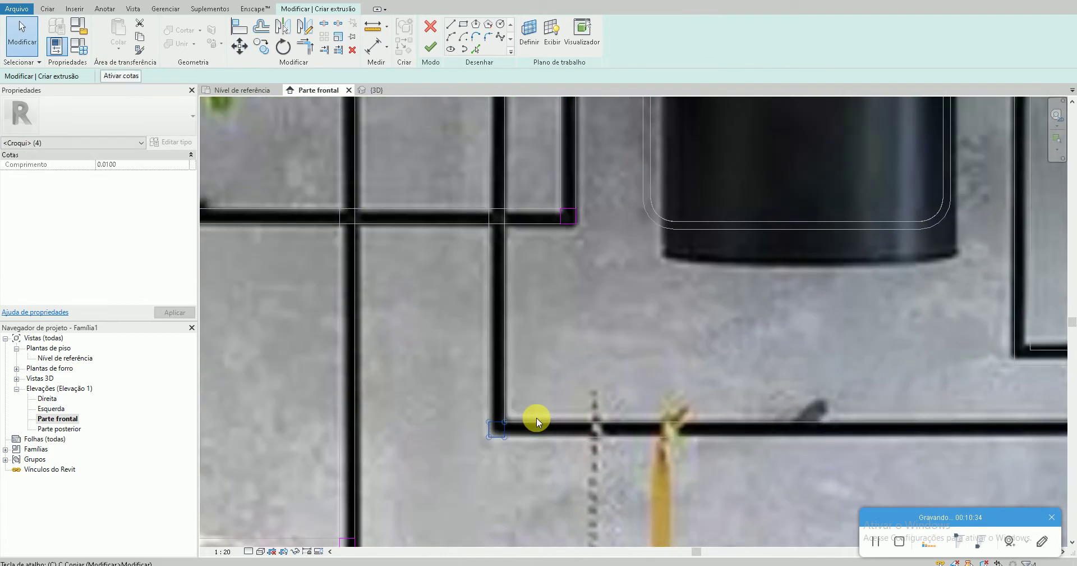
{"action": "key", "text": "c"}
{"action": "key", "text": "o"}
{"action": "scroll", "coordinate": [515, 437], "scroll_direction": "down", "scroll_amount": 2}
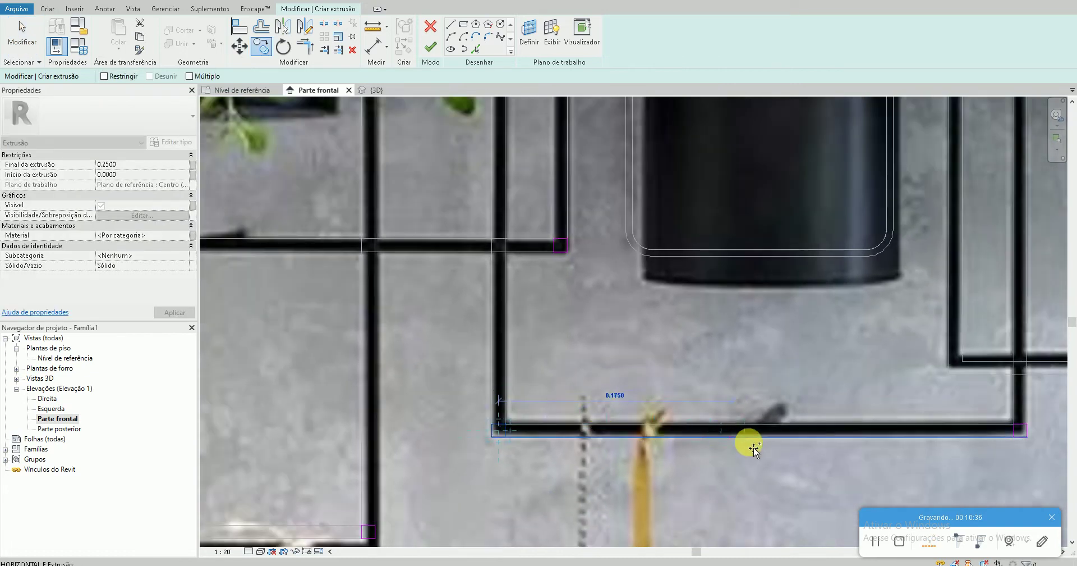
{"action": "left_click", "coordinate": [762, 446]}
{"action": "scroll", "coordinate": [628, 402], "scroll_direction": "down", "scroll_amount": 3}
Copy the rectangle from its corner up to the upper frame corner
{"action": "scroll", "coordinate": [655, 409], "scroll_direction": "down", "scroll_amount": 2}
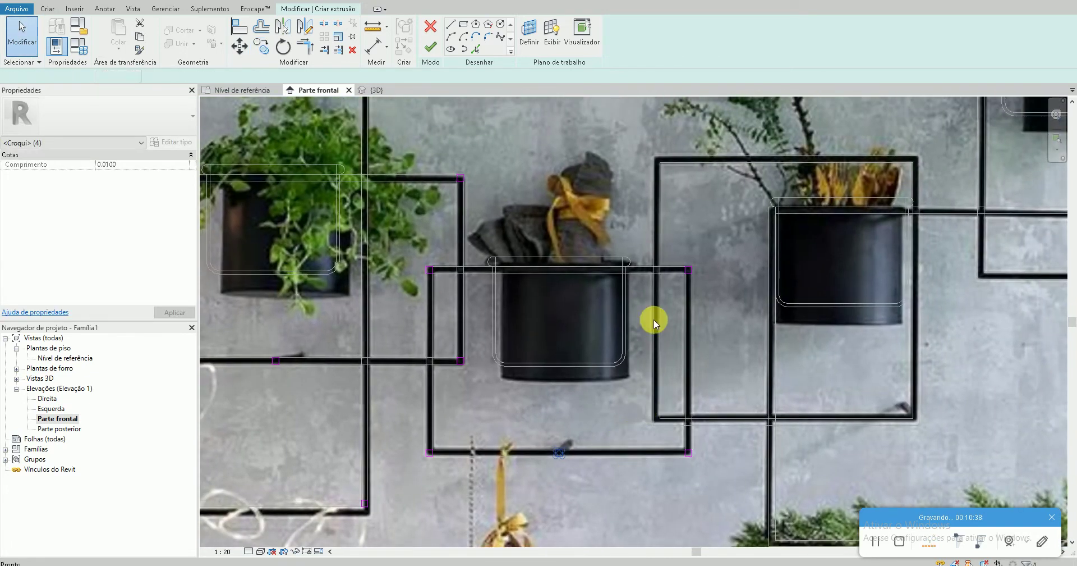
{"action": "left_click", "coordinate": [702, 268]}
{"action": "scroll", "coordinate": [690, 264], "scroll_direction": "up", "scroll_amount": 3}
{"action": "key", "text": "c"}
{"action": "key", "text": "o"}
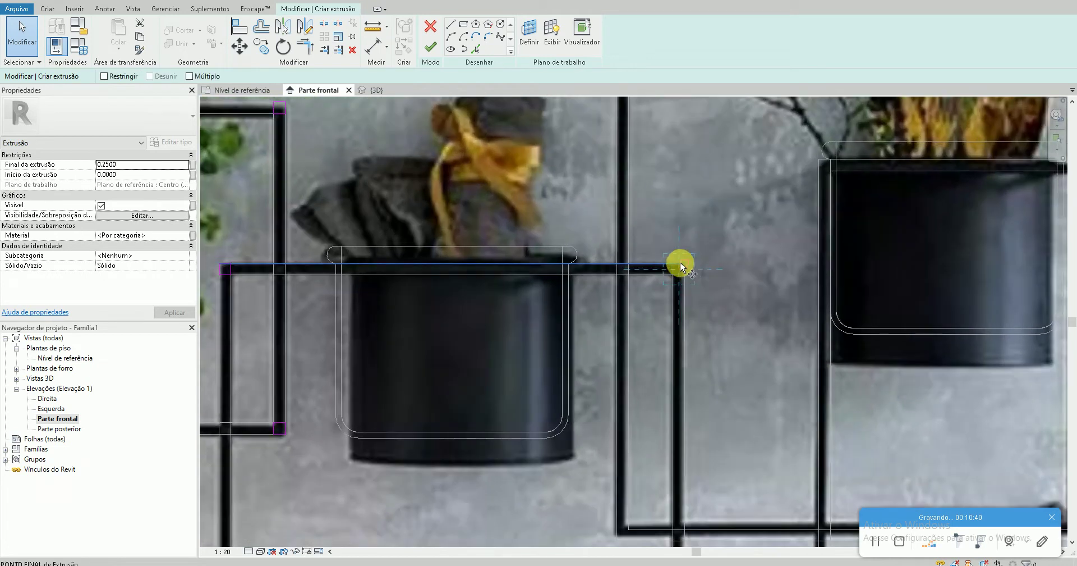
{"action": "left_click", "coordinate": [679, 269]}
{"action": "scroll", "coordinate": [651, 253], "scroll_direction": "down", "scroll_amount": 2}
{"action": "left_click", "coordinate": [620, 179]}
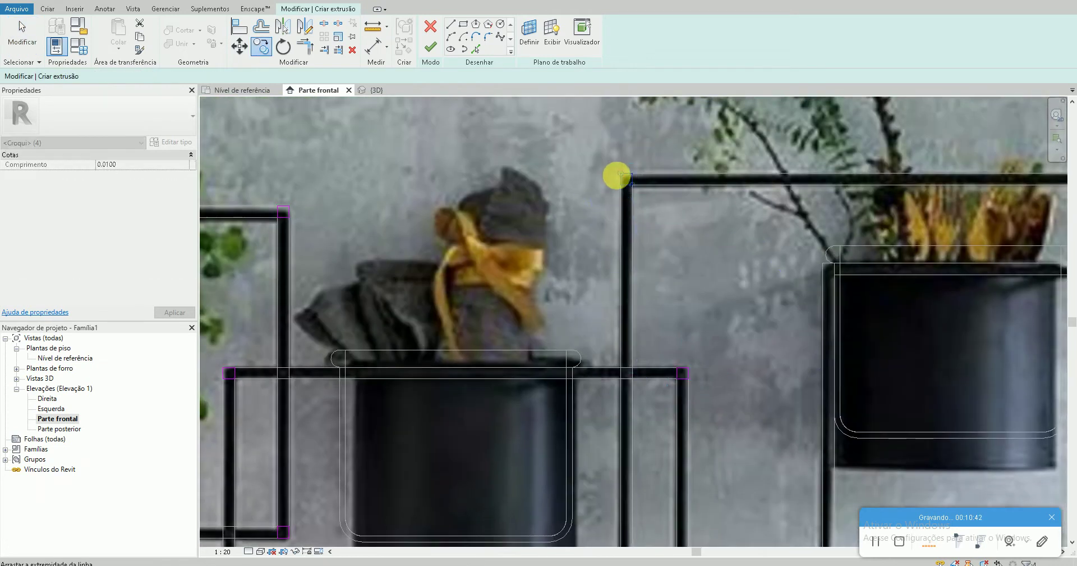
{"action": "key", "text": "d"}
{"action": "key", "text": "m"}
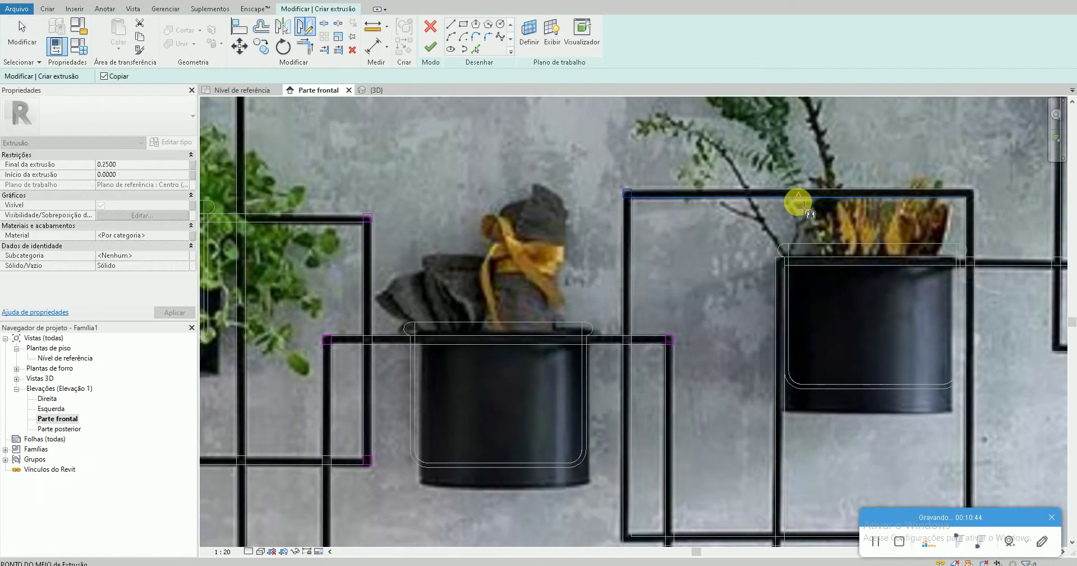
{"action": "left_click", "coordinate": [798, 213]}
Copy the tall frame's top line down about 0.3956 as its bottom edge
{"action": "mouse_move", "coordinate": [588, 158]}
{"action": "left_mouse_down"}
{"action": "mouse_move", "coordinate": [958, 251]}
{"action": "mouse_move", "coordinate": [988, 234]}
{"action": "left_mouse_up"}
{"action": "key", "text": "c"}
{"action": "key", "text": "o"}
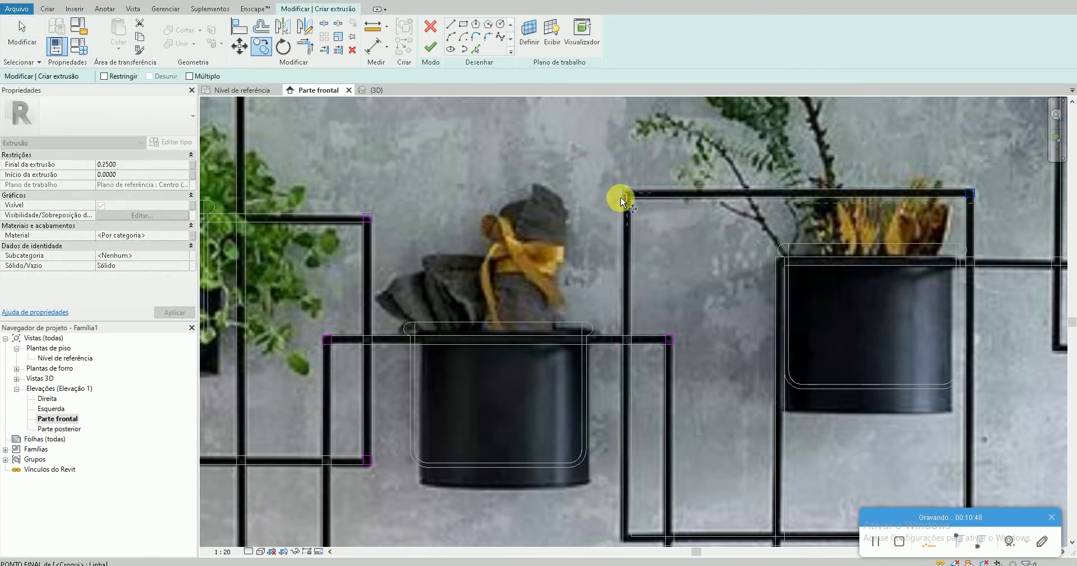
{"action": "left_click", "coordinate": [620, 197]}
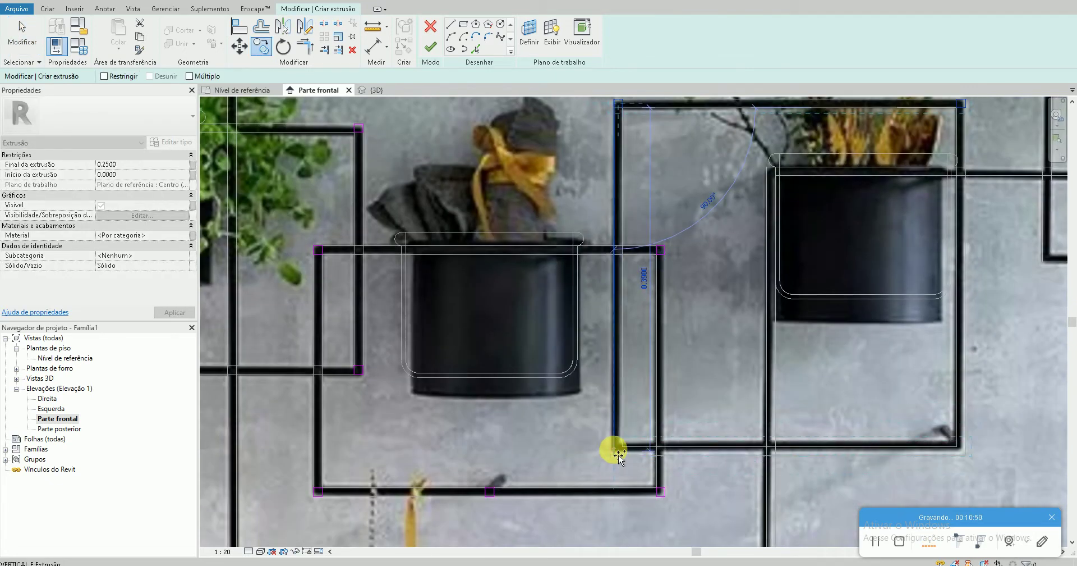
{"action": "scroll", "coordinate": [619, 455], "scroll_direction": "up", "scroll_amount": 2}
{"action": "left_click", "coordinate": [619, 454]}
{"action": "scroll", "coordinate": [616, 452], "scroll_direction": "down", "scroll_amount": 4}
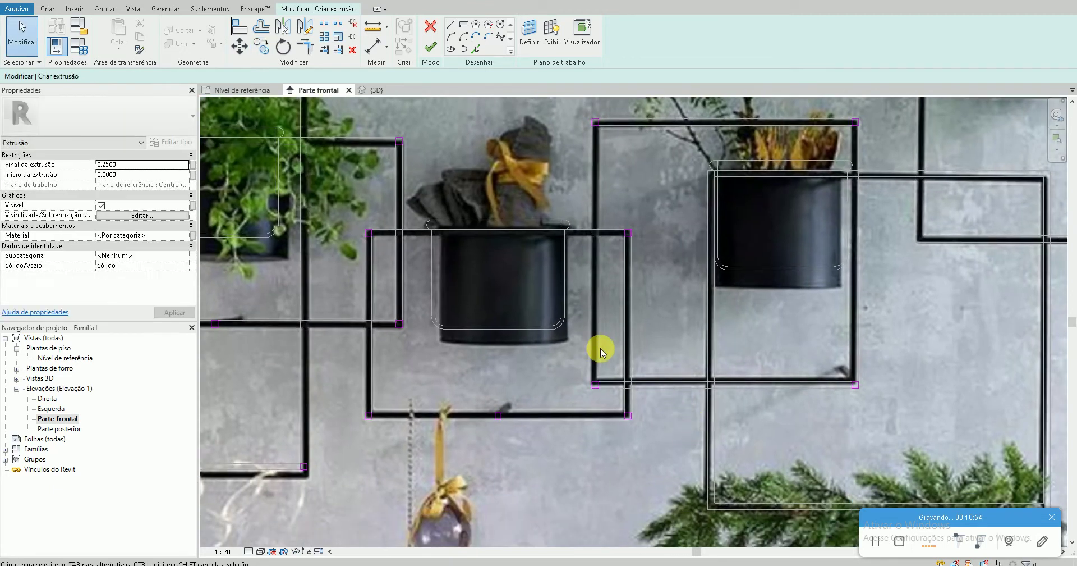
{"action": "left_click_drag", "start_coordinate": [606, 400], "coordinate": [606, 399]}
Copy the frame lines 0.51 to the left over the lower frame
{"action": "key", "text": "c"}
{"action": "key", "text": "o"}
{"action": "left_click", "coordinate": [591, 388]}
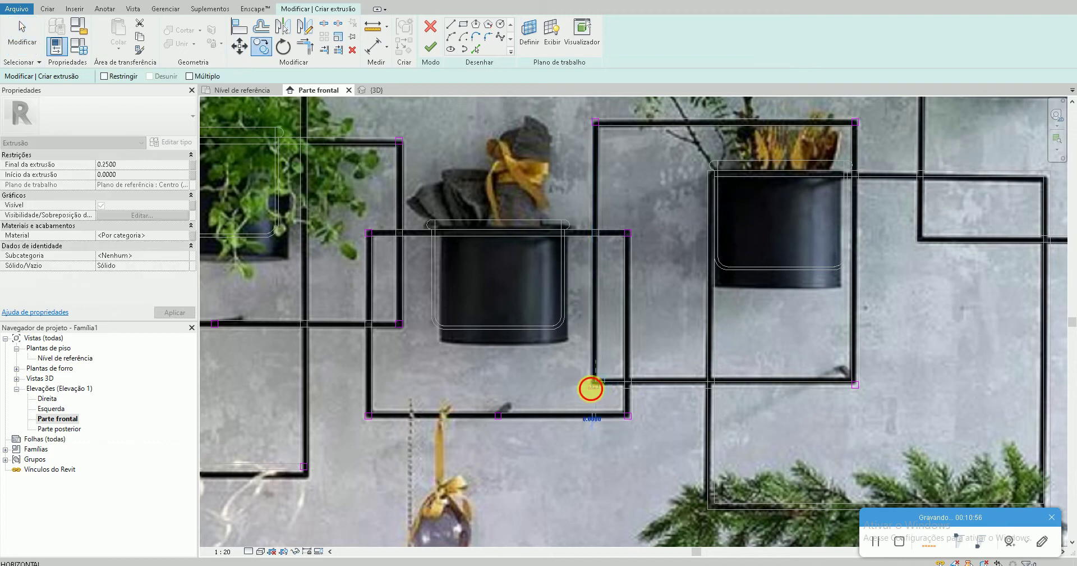
{"action": "scroll", "coordinate": [705, 510], "scroll_direction": "up", "scroll_amount": 5}
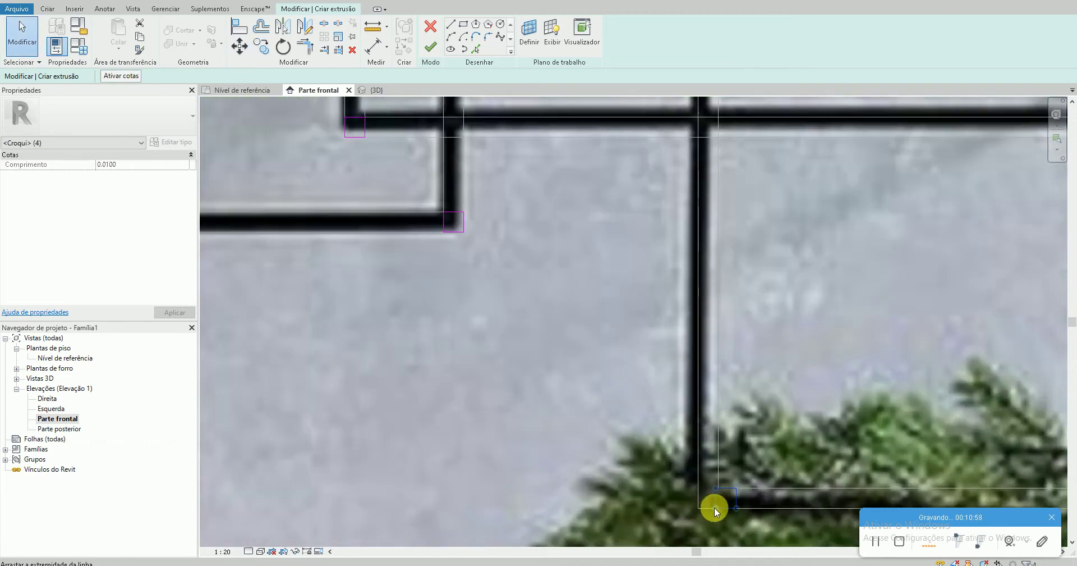
{"action": "key", "text": "m"}
{"action": "key", "text": "v"}
{"action": "left_click", "coordinate": [705, 511]}
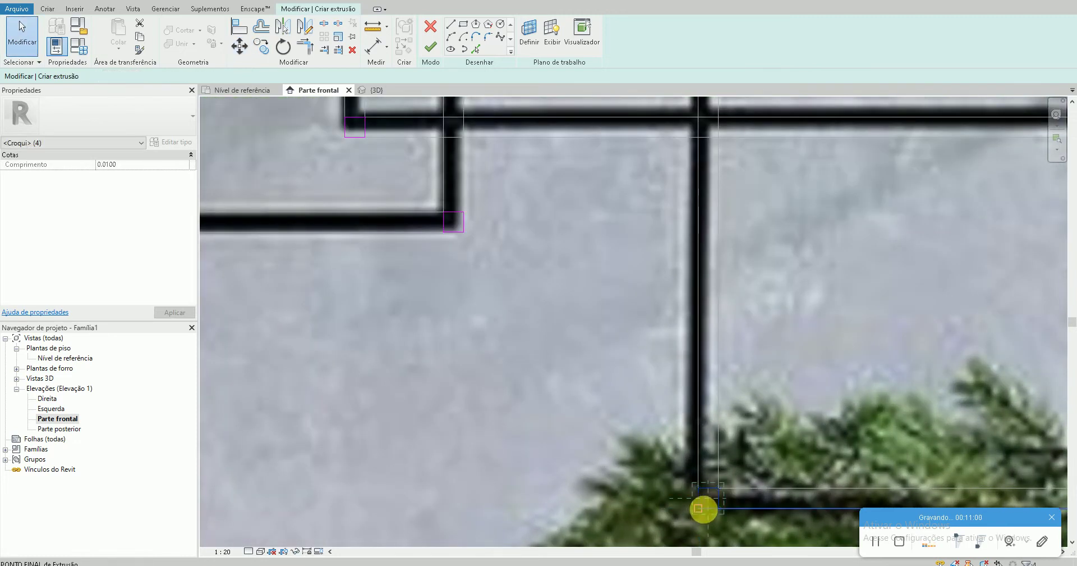
{"action": "key", "text": "c"}
{"action": "key", "text": "o"}
{"action": "scroll", "coordinate": [712, 508], "scroll_direction": "down", "scroll_amount": 5}
{"action": "left_click", "coordinate": [704, 500]}
{"action": "middle_click_drag", "start_coordinate": [712, 507], "coordinate": [593, 389]}
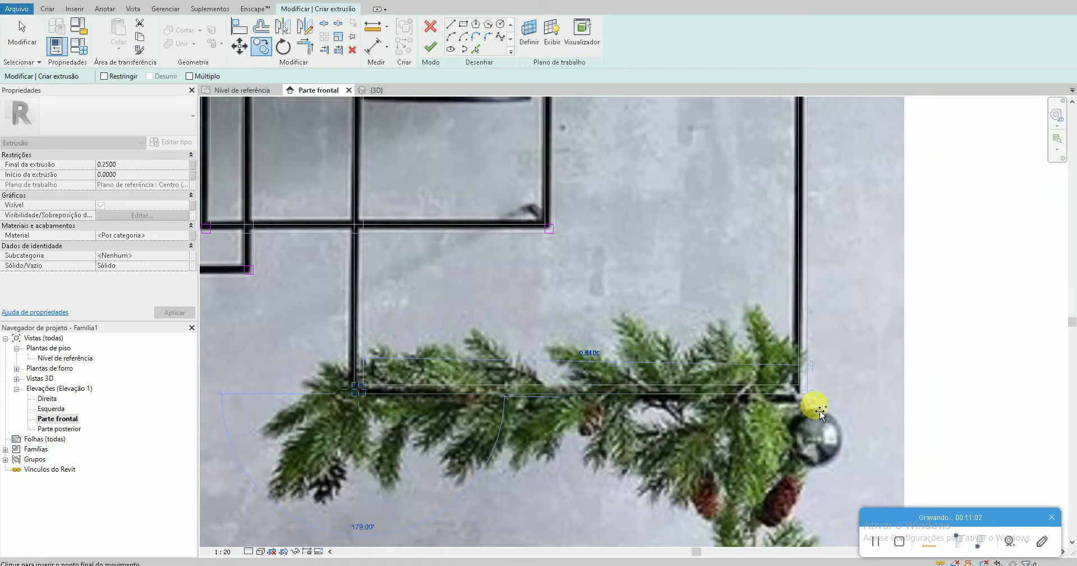
{"action": "left_click", "coordinate": [806, 393]}
Duplicate the lower frame's sketch lines up to the upper frame corner
{"action": "left_click_drag", "start_coordinate": [278, 325], "coordinate": [776, 457]}
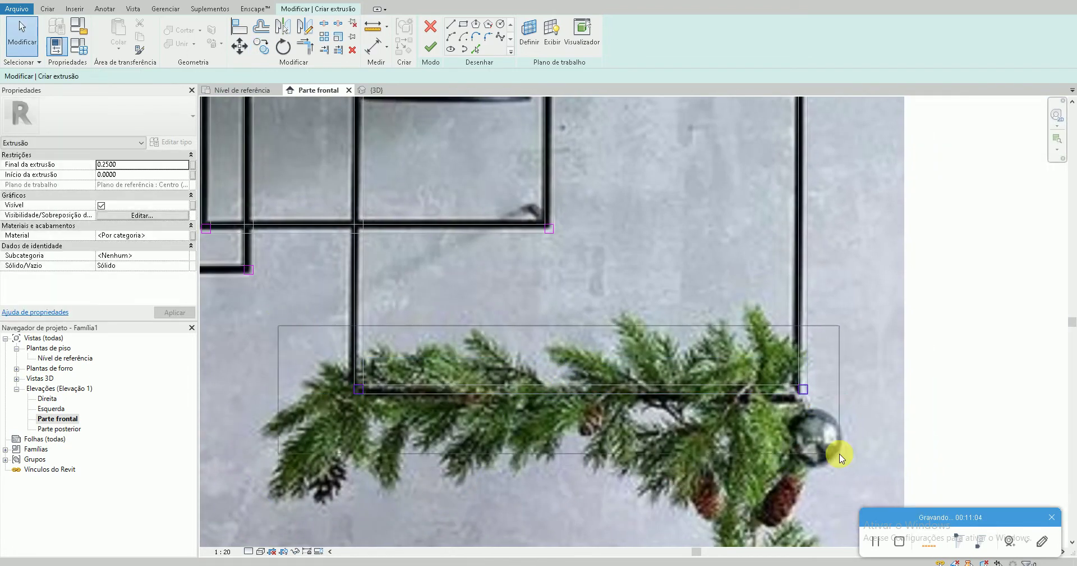
{"action": "left_click_drag", "start_coordinate": [840, 454], "coordinate": [840, 453]}
{"action": "key", "text": "c"}
{"action": "key", "text": "o"}
{"action": "left_click", "coordinate": [806, 393]}
{"action": "scroll", "coordinate": [808, 385], "scroll_direction": "down", "scroll_amount": 1}
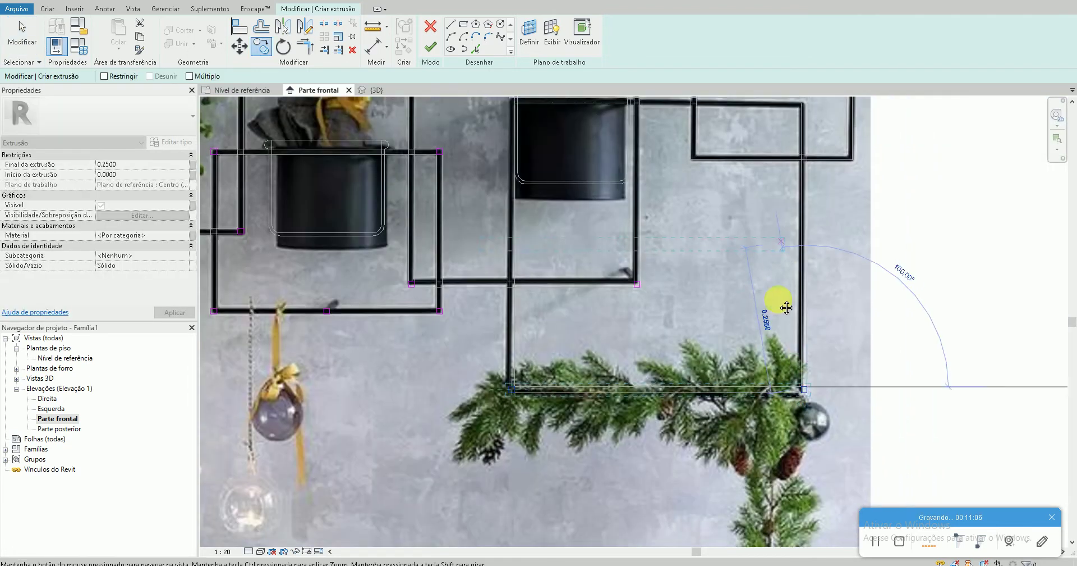
{"action": "scroll", "coordinate": [777, 298], "scroll_direction": "down", "scroll_amount": 1}
{"action": "scroll", "coordinate": [807, 242], "scroll_direction": "up", "scroll_amount": 2}
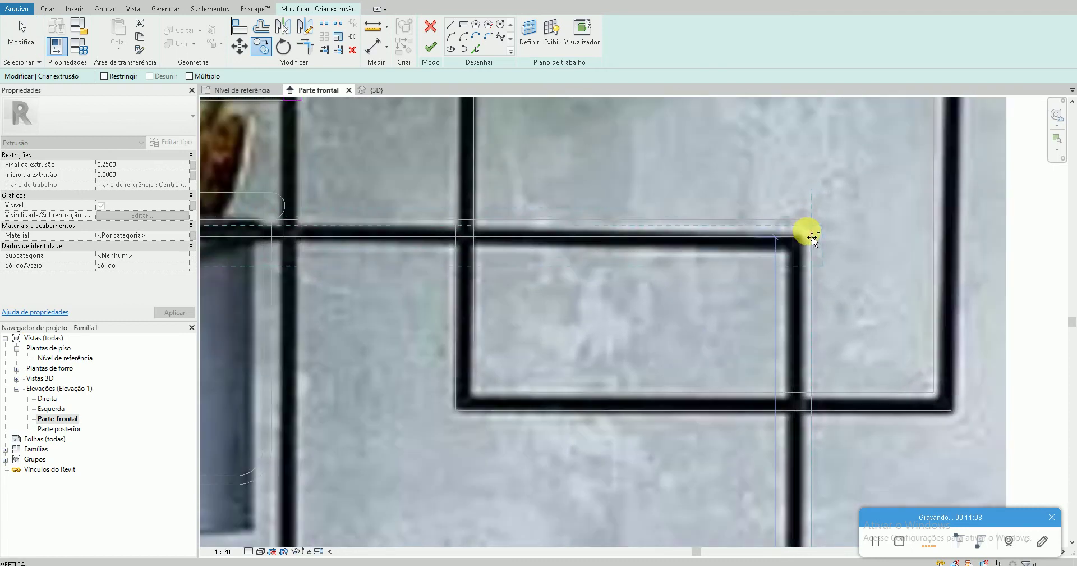
{"action": "left_click", "coordinate": [810, 220]}
{"action": "scroll", "coordinate": [810, 220], "scroll_direction": "down", "scroll_amount": 2}
{"action": "scroll", "coordinate": [695, 428], "scroll_direction": "down", "scroll_amount": 1}
Copy the new frame down to the bottom edge midpoint above the pine branch
{"action": "middle_click_drag", "start_coordinate": [694, 428], "coordinate": [692, 315]}
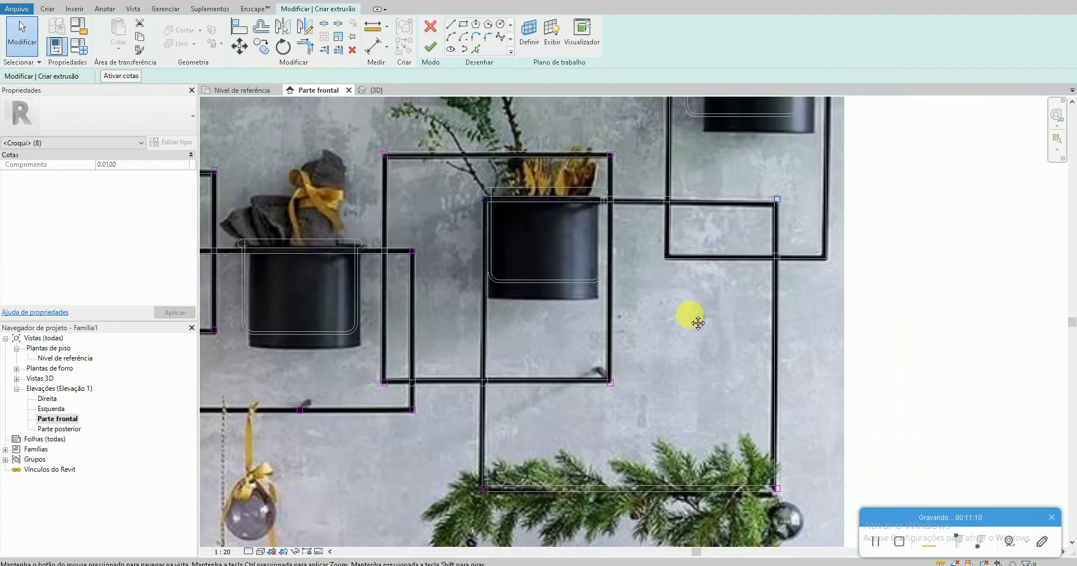
{"action": "left_click_drag", "start_coordinate": [561, 349], "coordinate": [638, 409]}
{"action": "scroll", "coordinate": [638, 408], "scroll_direction": "up", "scroll_amount": 2}
{"action": "scroll", "coordinate": [584, 365], "scroll_direction": "up", "scroll_amount": 2}
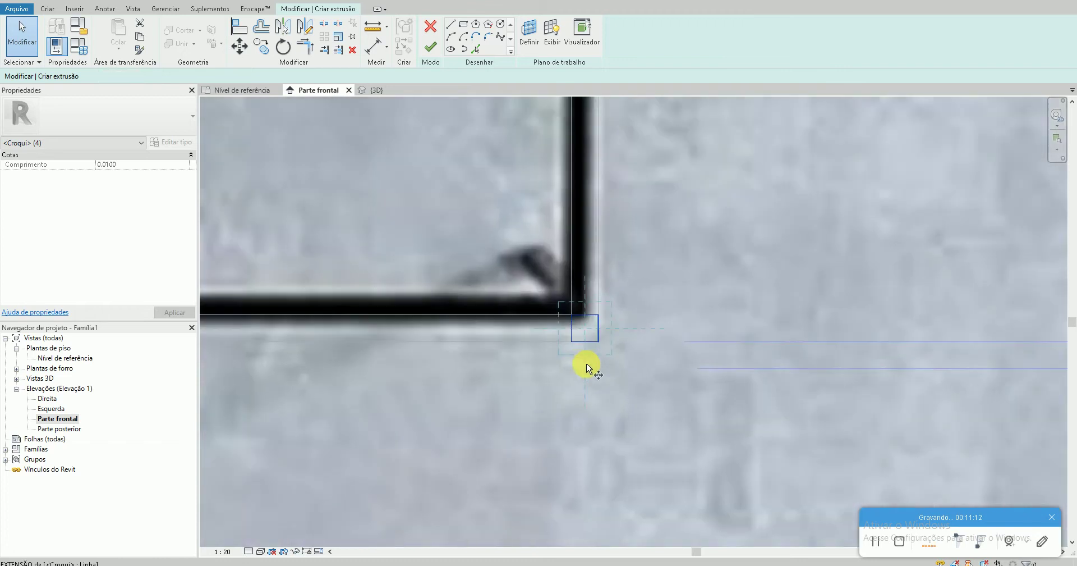
{"action": "key", "text": "c"}
{"action": "key", "text": "o"}
{"action": "left_click", "coordinate": [585, 335]}
{"action": "middle_click_drag", "start_coordinate": [664, 445], "coordinate": [638, 380]}
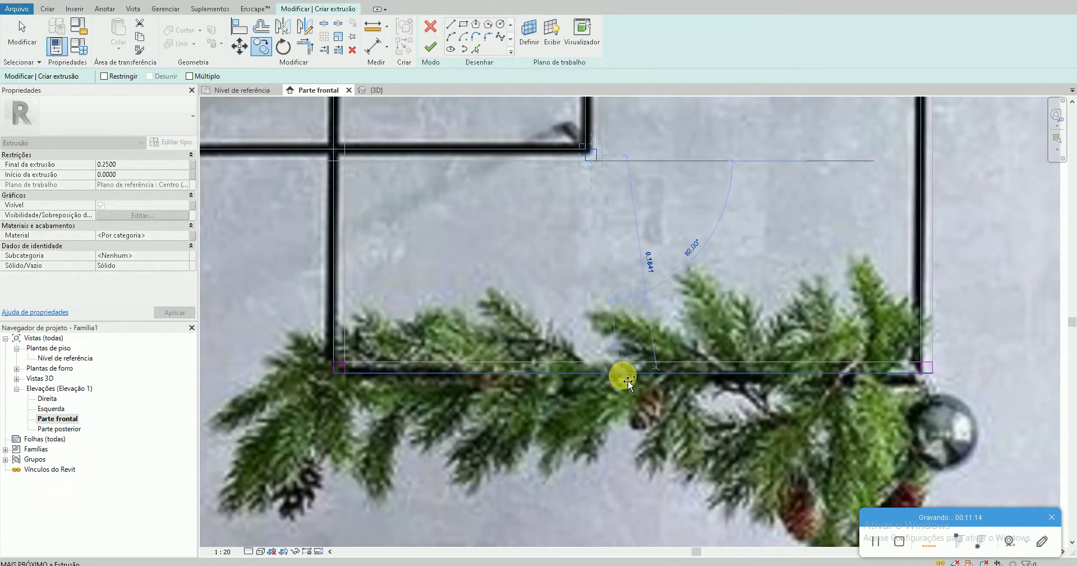
{"action": "left_click", "coordinate": [638, 382]}
{"action": "scroll", "coordinate": [637, 393], "scroll_direction": "down", "scroll_amount": 2}
{"action": "scroll", "coordinate": [627, 381], "scroll_direction": "down", "scroll_amount": 1}
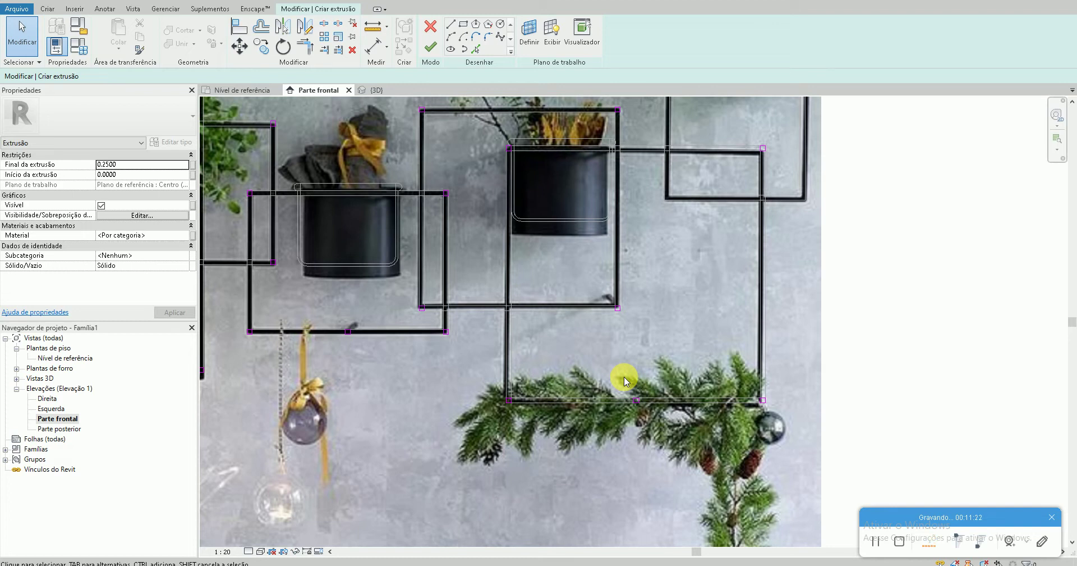
Copy the sketch rectangle lines onto the next frame in the reference photo
{"action": "middle_click_drag", "start_coordinate": [553, 282], "coordinate": [534, 424]}
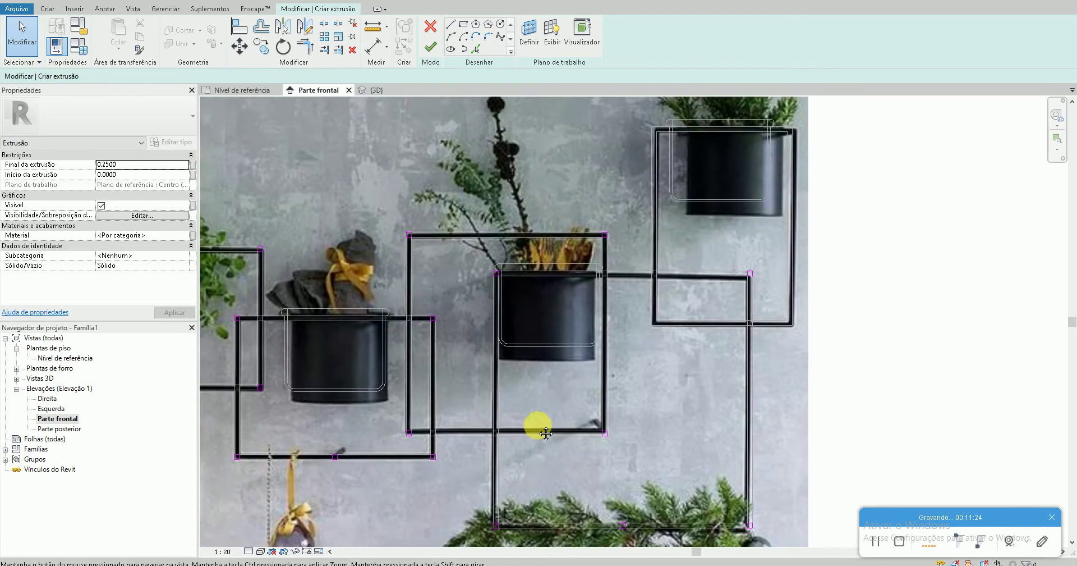
{"action": "scroll", "coordinate": [693, 301], "scroll_direction": "up", "scroll_amount": 2}
{"action": "key", "text": "c"}
{"action": "key", "text": "o"}
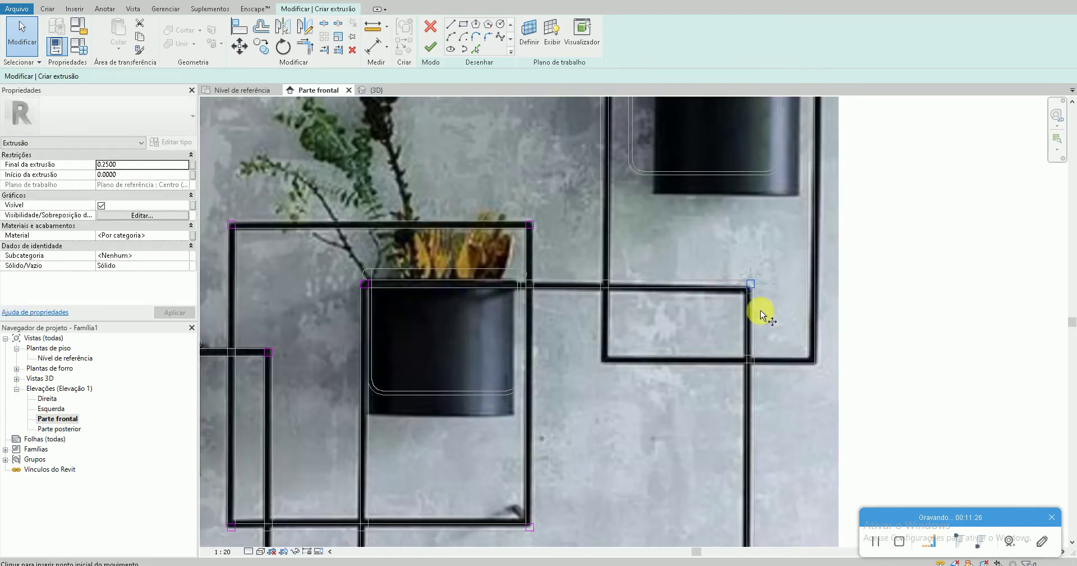
{"action": "left_click", "coordinate": [749, 295]}
{"action": "left_click", "coordinate": [605, 359]}
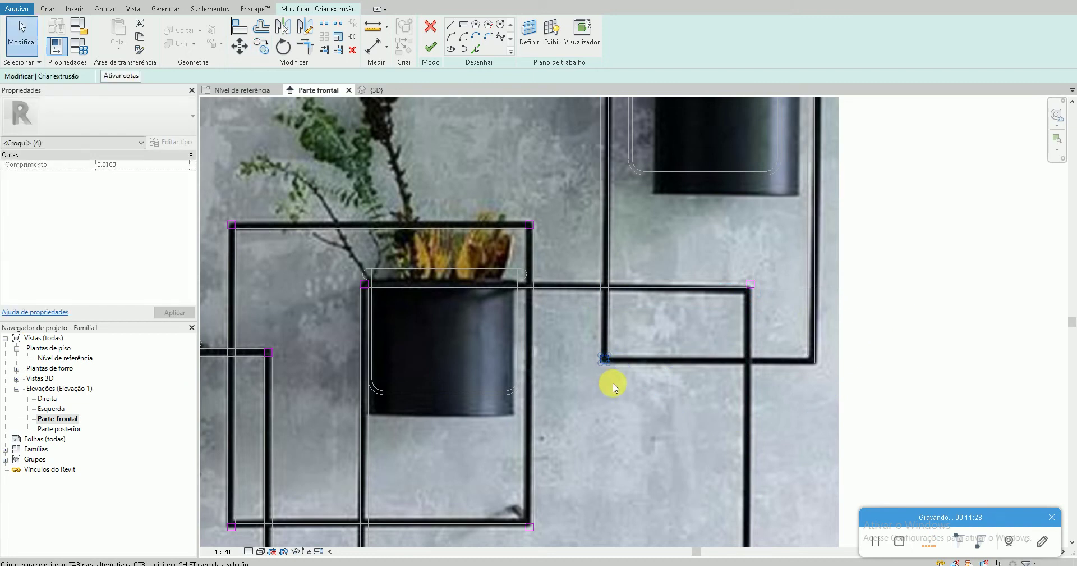
{"action": "key", "text": "c"}
{"action": "key", "text": "o"}
{"action": "left_click", "coordinate": [822, 370]}
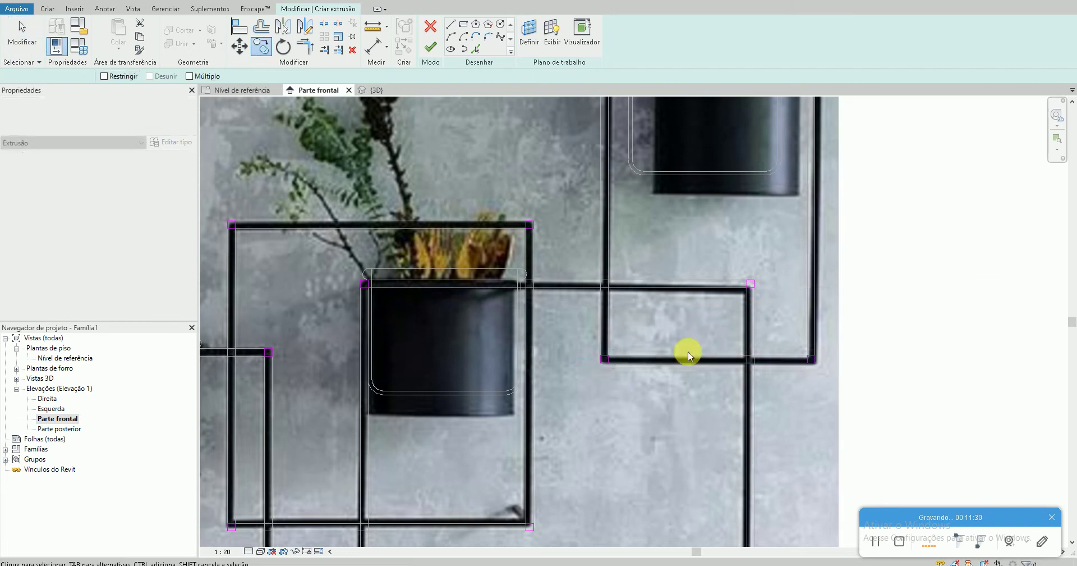
Copy the whole rectangle onto the upper right frame and finish the extrusion sketch
{"action": "left_click_drag", "start_coordinate": [565, 329], "coordinate": [858, 413]}
{"action": "key", "text": "c"}
{"action": "key", "text": "o"}
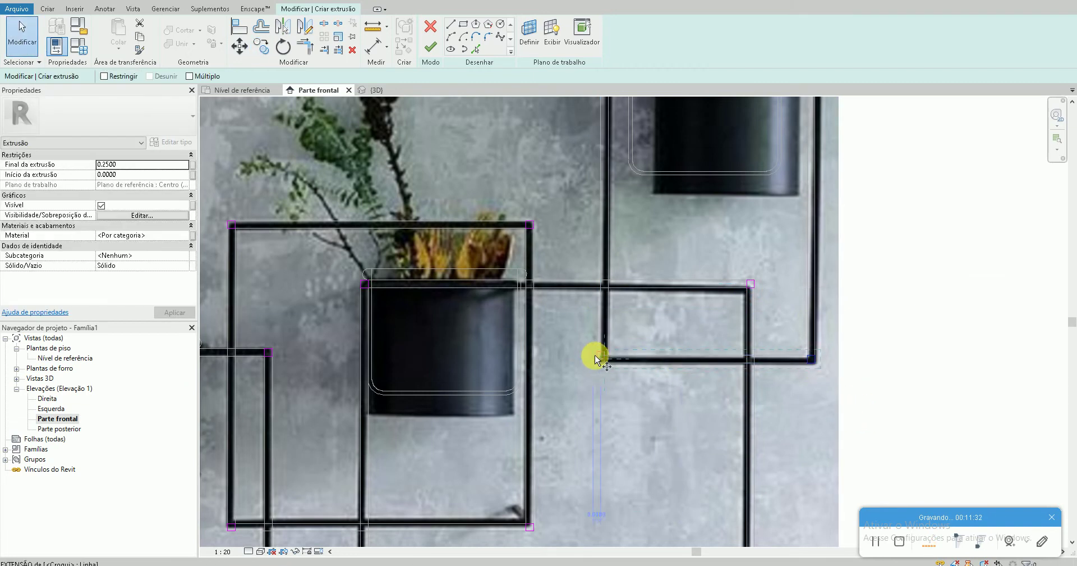
{"action": "left_click", "coordinate": [589, 353]}
{"action": "middle_click_drag", "start_coordinate": [620, 169], "coordinate": [638, 286]}
{"action": "left_click", "coordinate": [631, 275]}
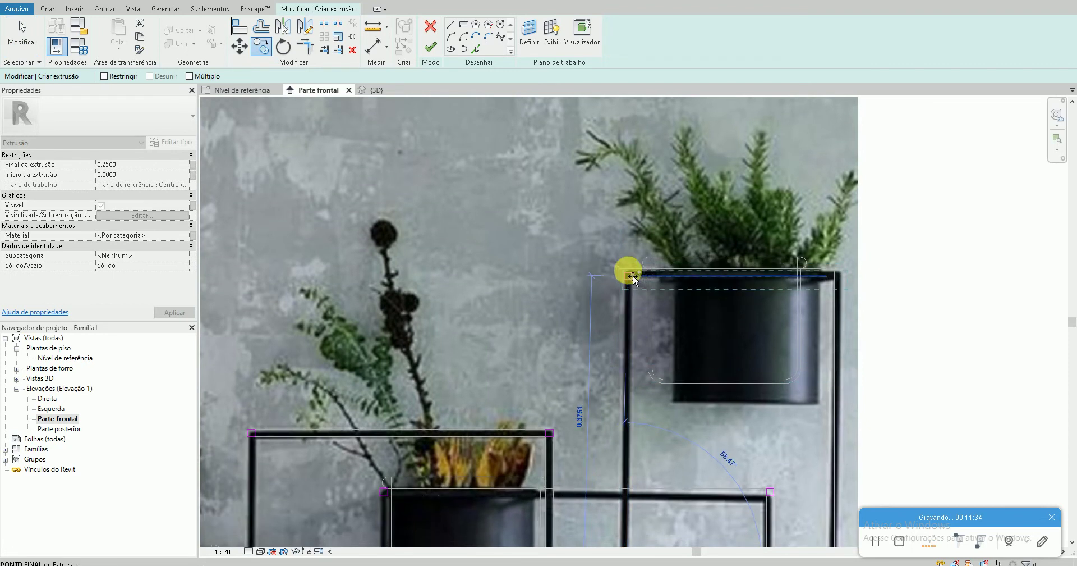
{"action": "scroll", "coordinate": [840, 300], "scroll_direction": "up", "scroll_amount": 2}
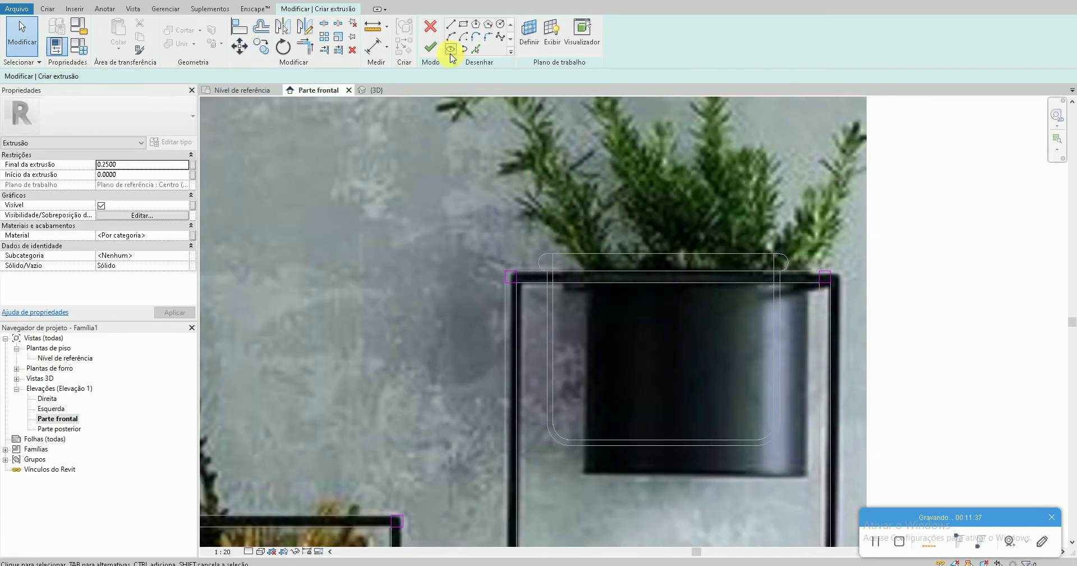
{"action": "left_click", "coordinate": [431, 47]}
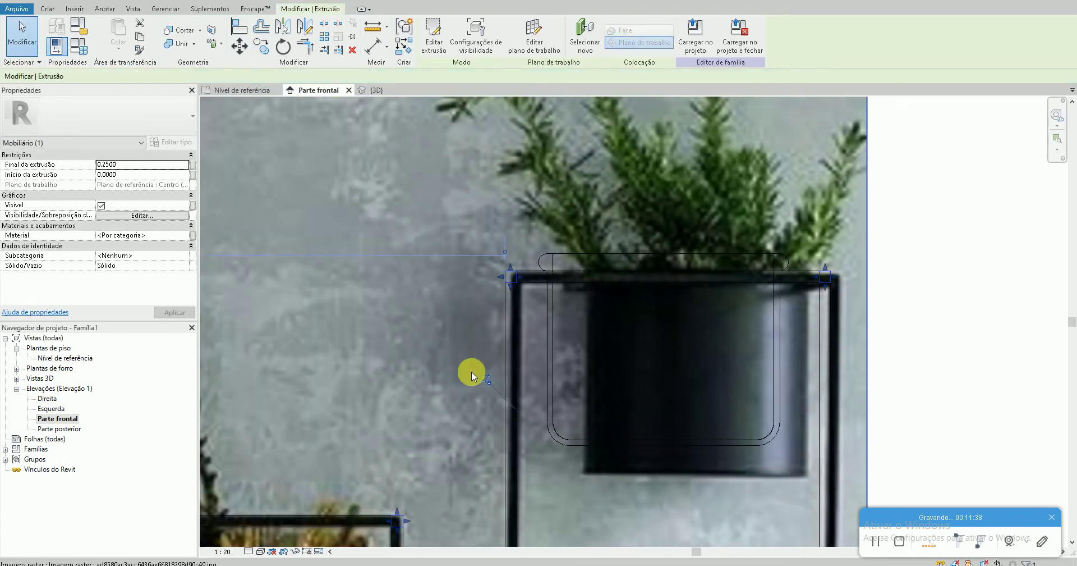
In the 3D view, align the frame bar with its neighbouring frame
{"action": "left_click", "coordinate": [377, 90]}
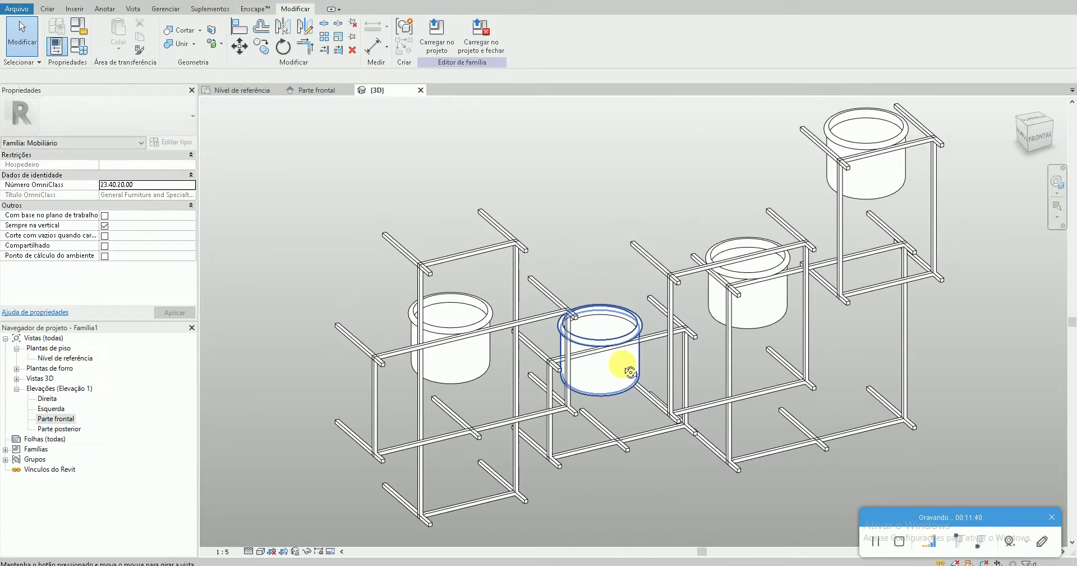
{"action": "scroll", "coordinate": [505, 311], "scroll_direction": "up", "scroll_amount": 2}
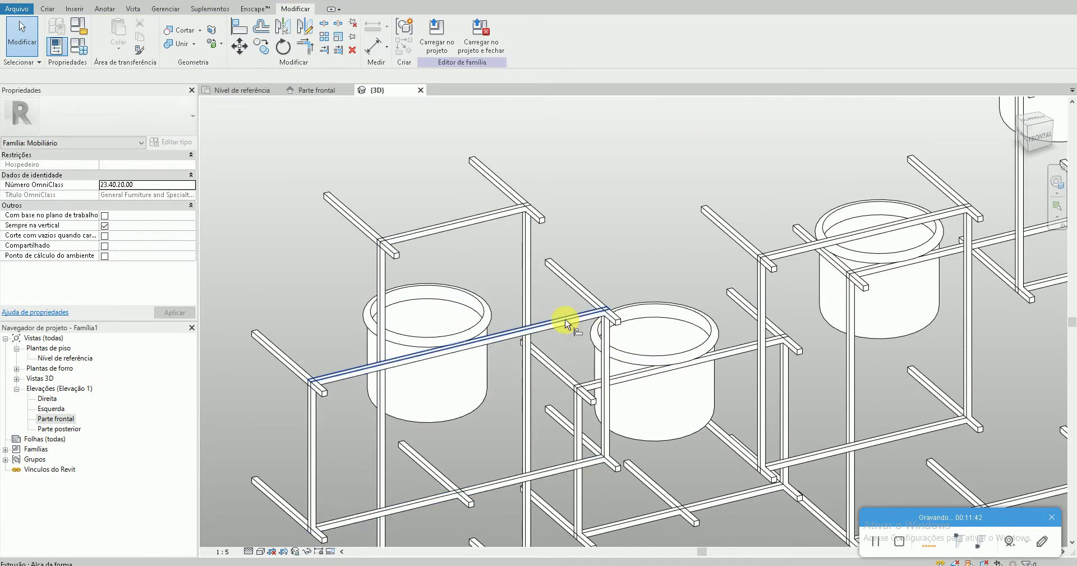
{"action": "key", "text": "l"}
{"action": "left_click", "coordinate": [615, 327]}
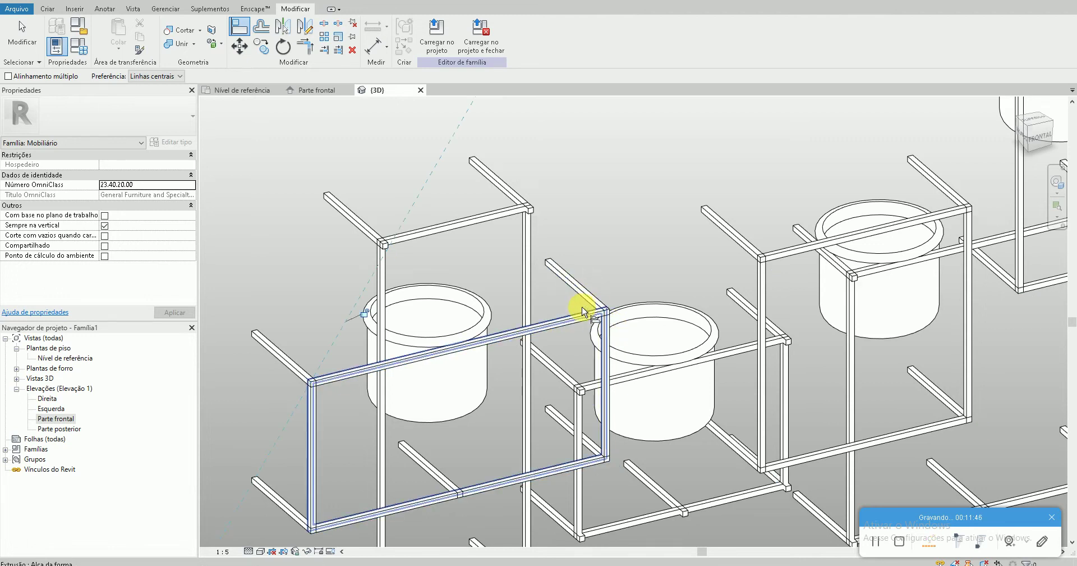
{"action": "key", "text": "Escape"}
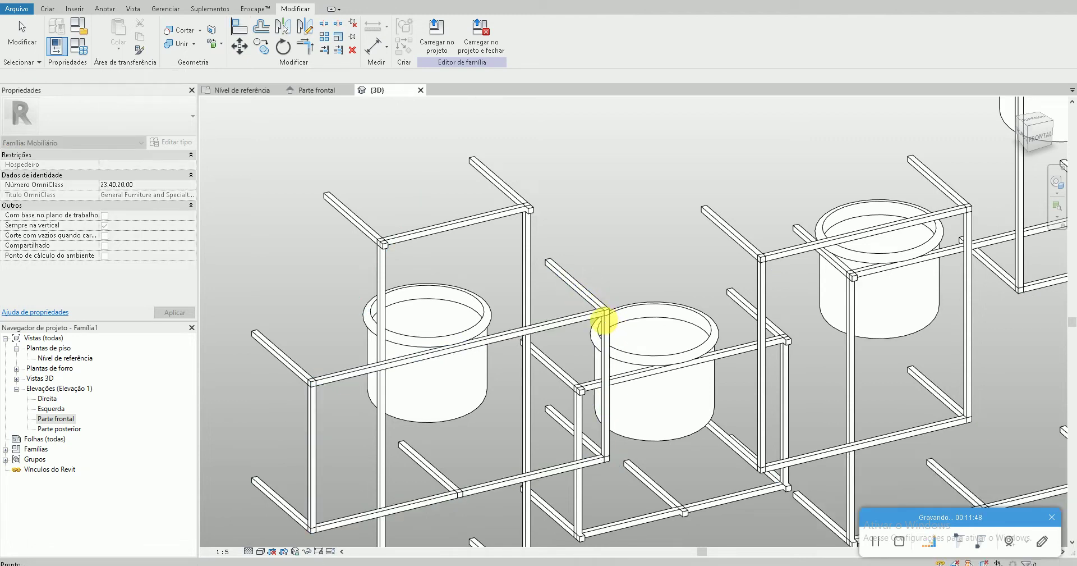
{"action": "scroll", "coordinate": [597, 292], "scroll_direction": "up", "scroll_amount": 3}
Drag the projecting-bar extrusion's shape handle to make the bars slightly shallower
{"action": "left_click", "coordinate": [597, 292]}
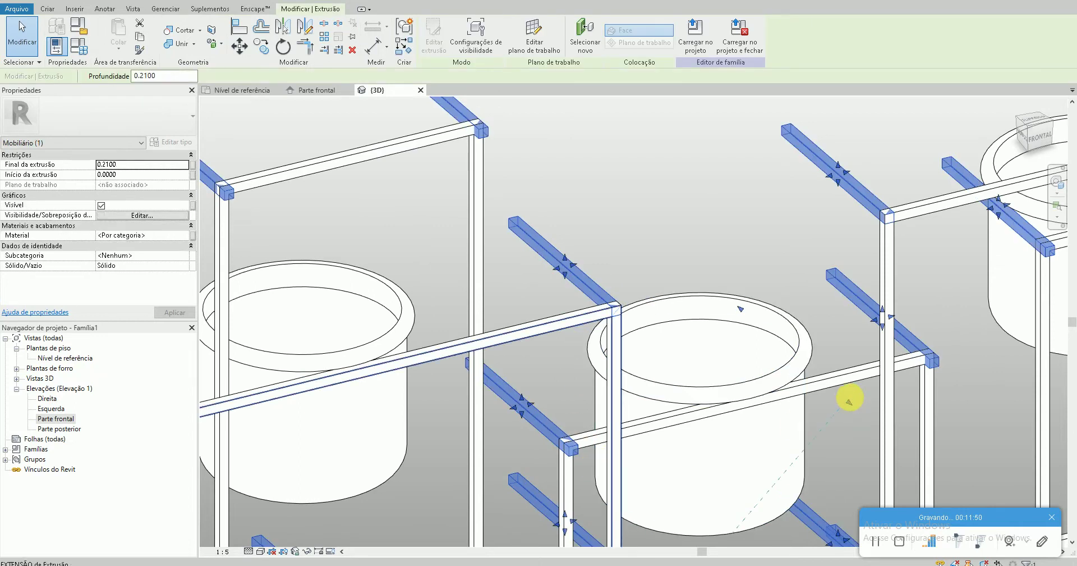
{"action": "left_click_drag", "start_coordinate": [846, 396], "coordinate": [850, 397]}
{"action": "key", "text": "Escape"}
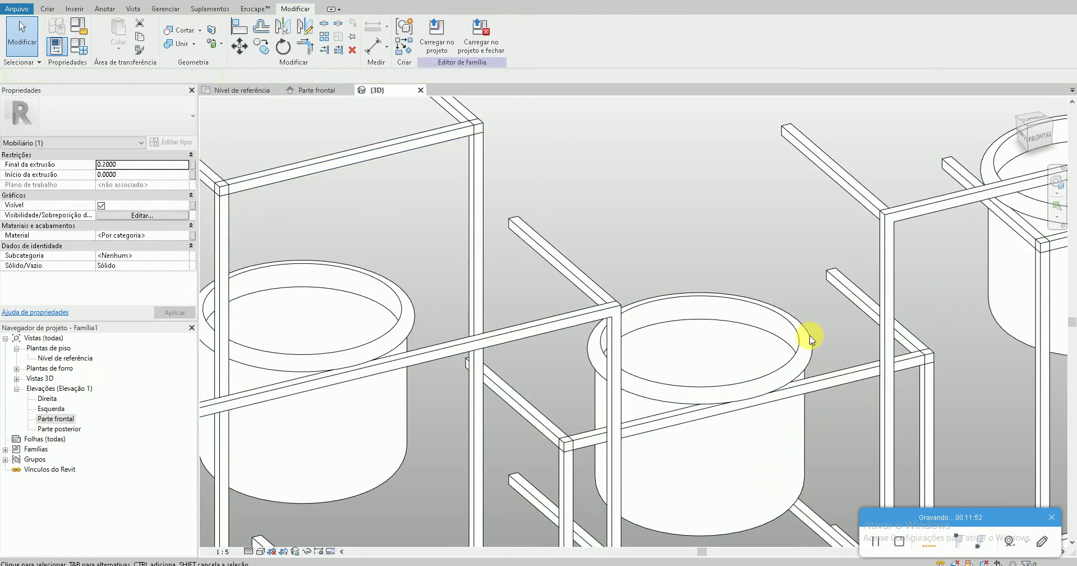
{"action": "scroll", "coordinate": [811, 314], "scroll_direction": "down", "scroll_amount": 5}
{"action": "scroll", "coordinate": [762, 457], "scroll_direction": "up", "scroll_amount": 1}
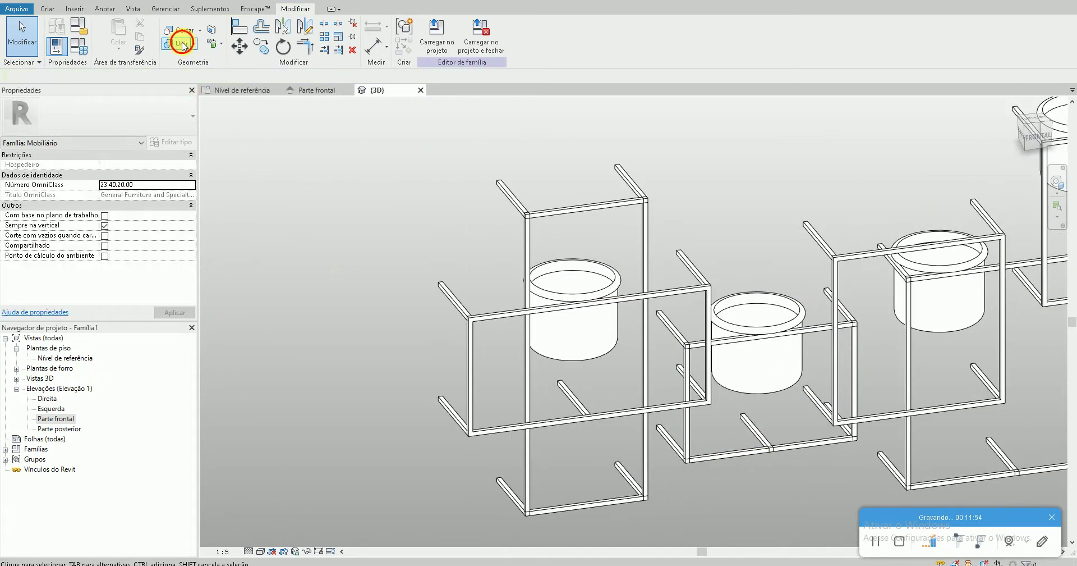
Join the left frame with the middle frame, and the back right with the front right frame
{"action": "left_click", "coordinate": [183, 44]}
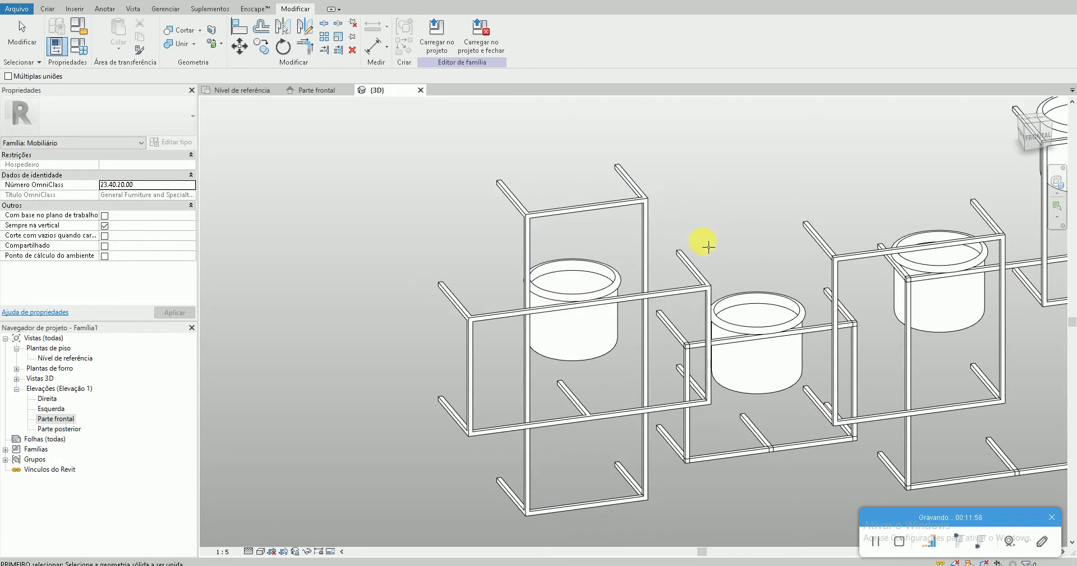
{"action": "left_click", "coordinate": [685, 361]}
{"action": "left_click", "coordinate": [685, 345]}
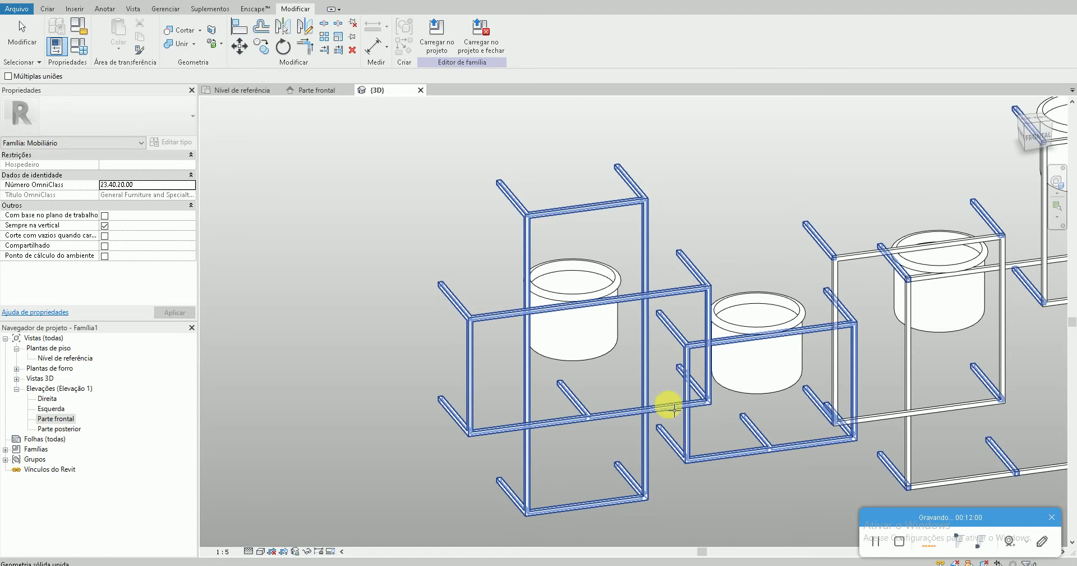
{"action": "middle_click_drag", "start_coordinate": [841, 474], "coordinate": [765, 409]}
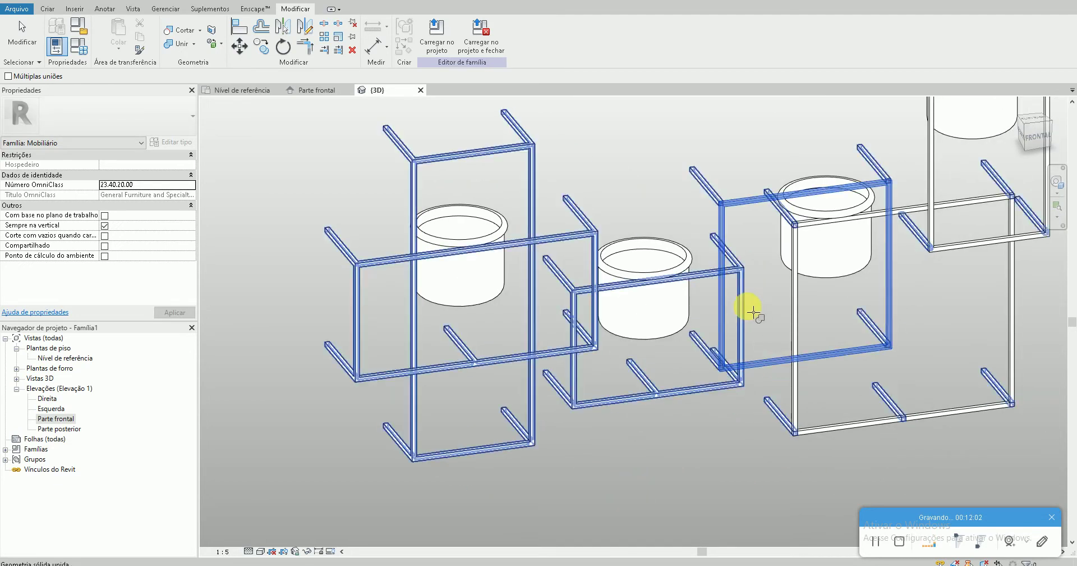
{"action": "left_click", "coordinate": [792, 225]}
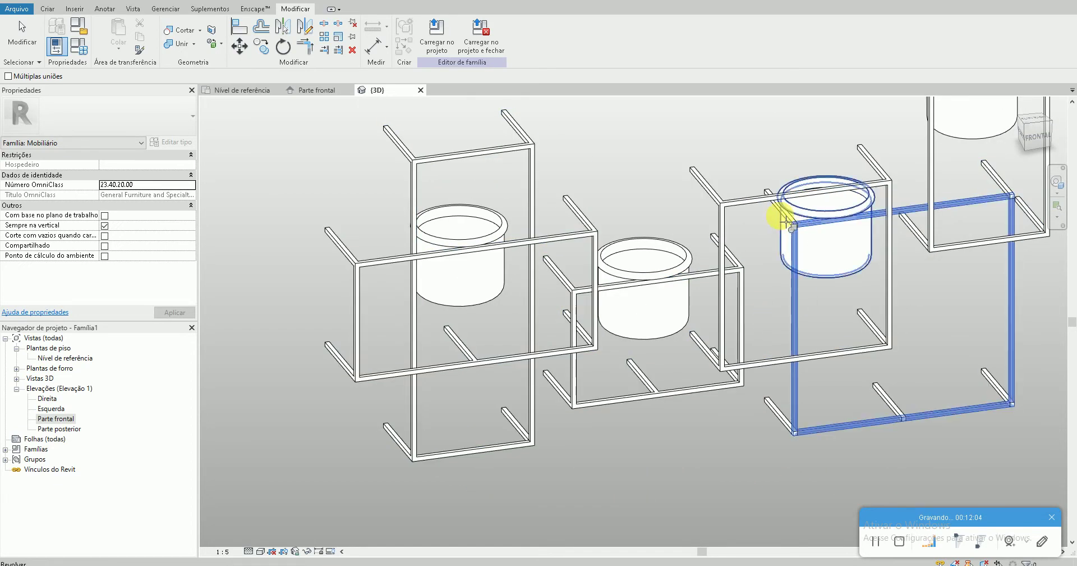
{"action": "left_click", "coordinate": [770, 203]}
Orbit the 3D view to check the joins, then window-select the whole model
{"action": "mouse_move", "coordinate": [764, 198]}
{"action": "middle_mouse_down", "text": "shift"}
{"action": "mouse_move", "coordinate": [774, 313]}
{"action": "mouse_move", "coordinate": [702, 269]}
{"action": "mouse_move", "coordinate": [769, 288]}
{"action": "mouse_move", "coordinate": [841, 489]}
{"action": "mouse_move", "coordinate": [794, 465]}
{"action": "mouse_move", "coordinate": [799, 368]}
{"action": "middle_mouse_up", "text": "shift"}
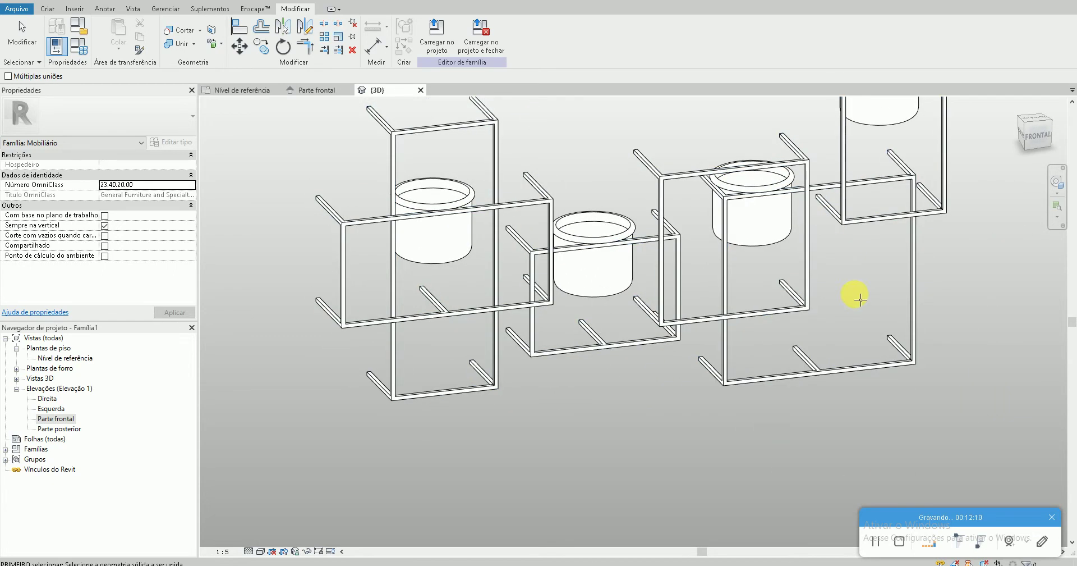
{"action": "scroll", "coordinate": [860, 339], "scroll_direction": "down", "scroll_amount": 2}
{"action": "key", "text": "Escape"}
{"action": "mouse_move", "coordinate": [826, 418]}
{"action": "middle_mouse_down", "text": "shift"}
{"action": "mouse_move", "coordinate": [767, 433]}
{"action": "mouse_move", "coordinate": [760, 498]}
{"action": "mouse_move", "coordinate": [745, 438]}
{"action": "mouse_move", "coordinate": [707, 494]}
{"action": "middle_mouse_up", "text": "shift"}
{"action": "scroll", "coordinate": [760, 476], "scroll_direction": "up", "scroll_amount": 1}
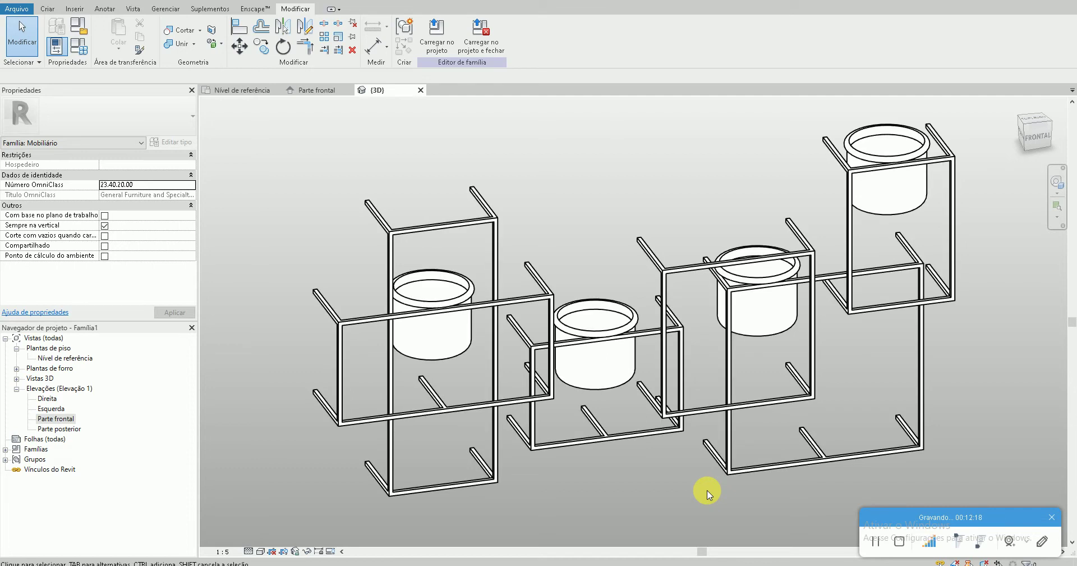
{"action": "mouse_move", "coordinate": [707, 490]}
{"action": "middle_mouse_down", "text": "shift"}
{"action": "mouse_move", "coordinate": [558, 409]}
{"action": "mouse_move", "coordinate": [698, 456]}
{"action": "mouse_move", "coordinate": [701, 477]}
{"action": "middle_mouse_up", "text": "shift"}
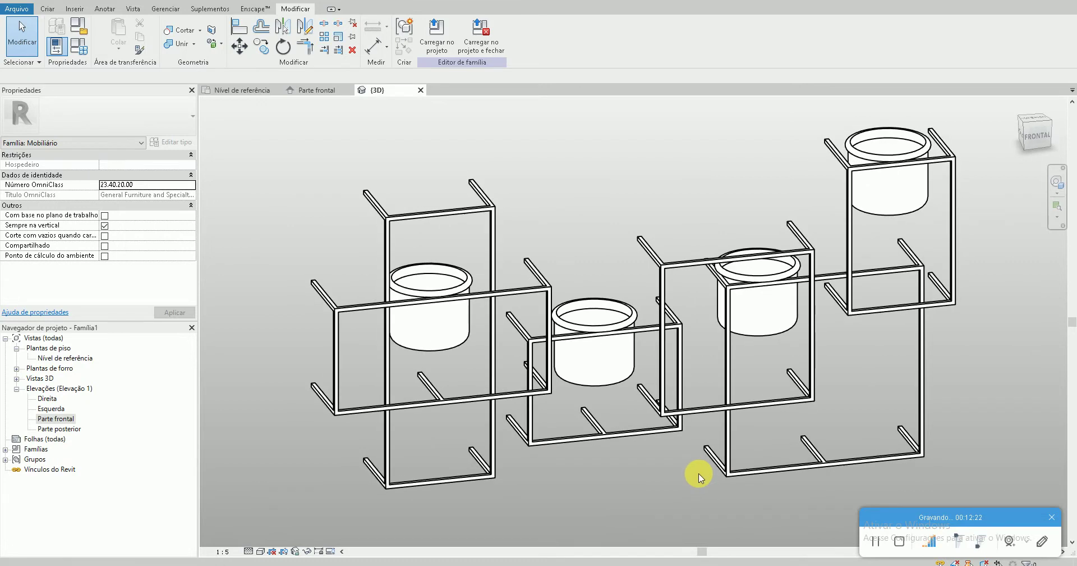
{"action": "scroll", "coordinate": [645, 430], "scroll_direction": "down", "scroll_amount": 3}
{"action": "scroll", "coordinate": [705, 353], "scroll_direction": "up", "scroll_amount": 2}
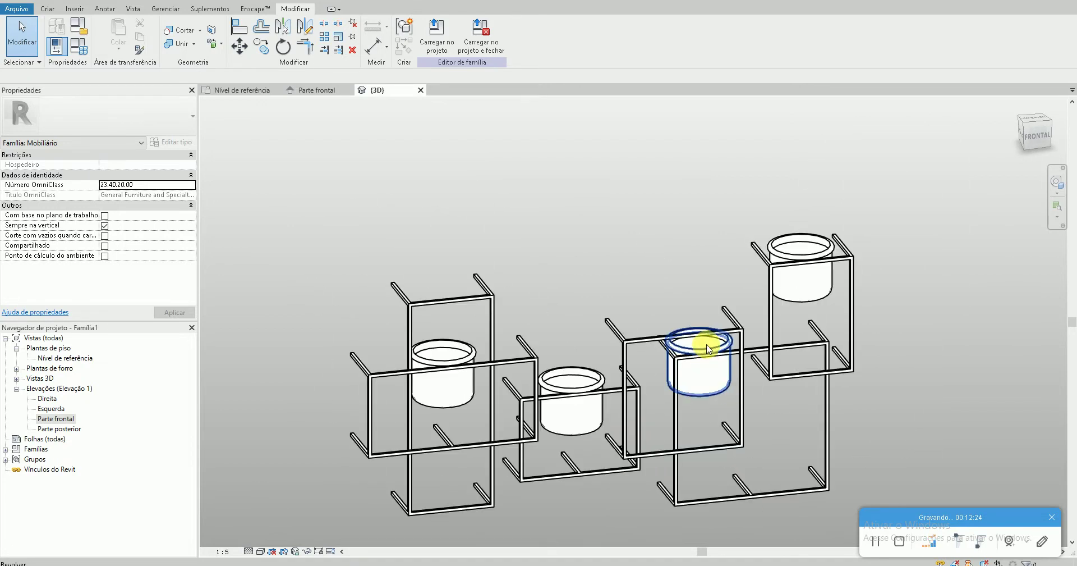
{"action": "middle_click_drag", "start_coordinate": [866, 498], "coordinate": [861, 440]}
For the selected model, create a new material renamed * PRETO 858 and show its Appearance settings
{"action": "left_click_drag", "start_coordinate": [881, 488], "coordinate": [250, 177]}
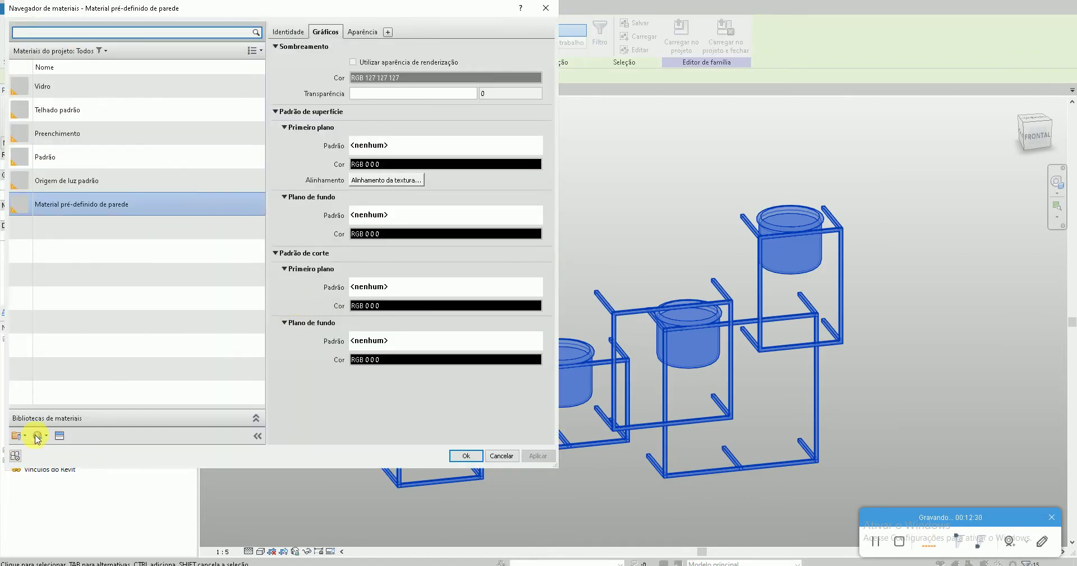
{"action": "left_click", "coordinate": [44, 449]}
{"action": "right_click", "coordinate": [97, 162]}
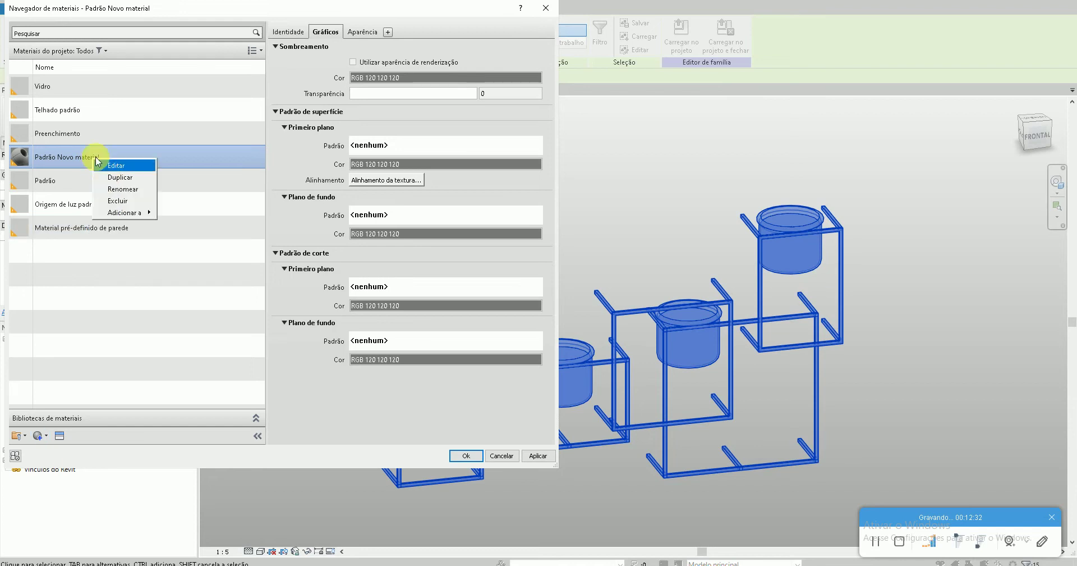
{"action": "left_click", "coordinate": [110, 190]}
{"action": "type", "text": "* PRETO 8"}
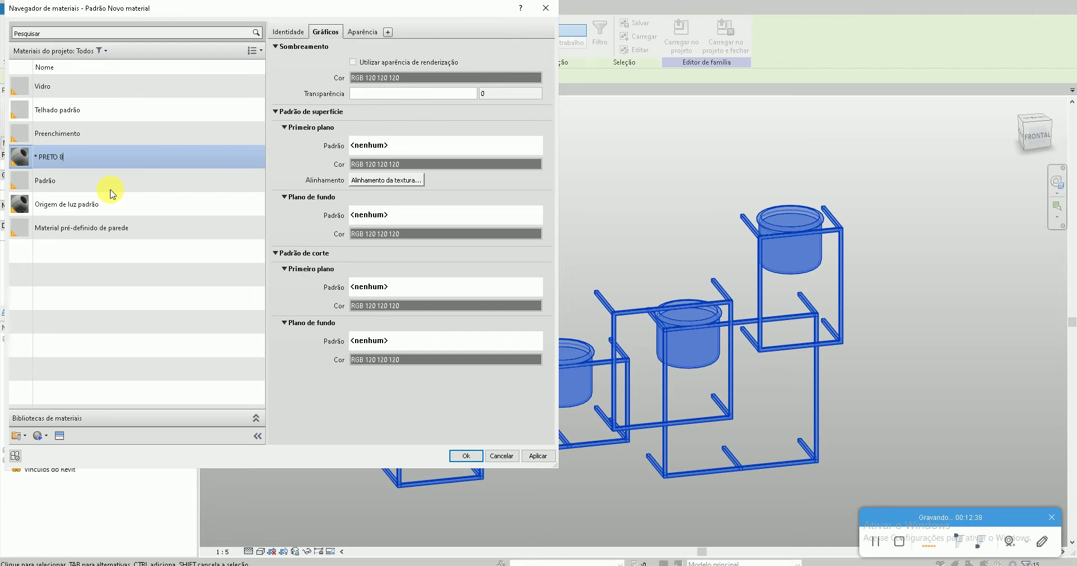
{"action": "type", "text": "58"}
{"action": "key", "text": "Return"}
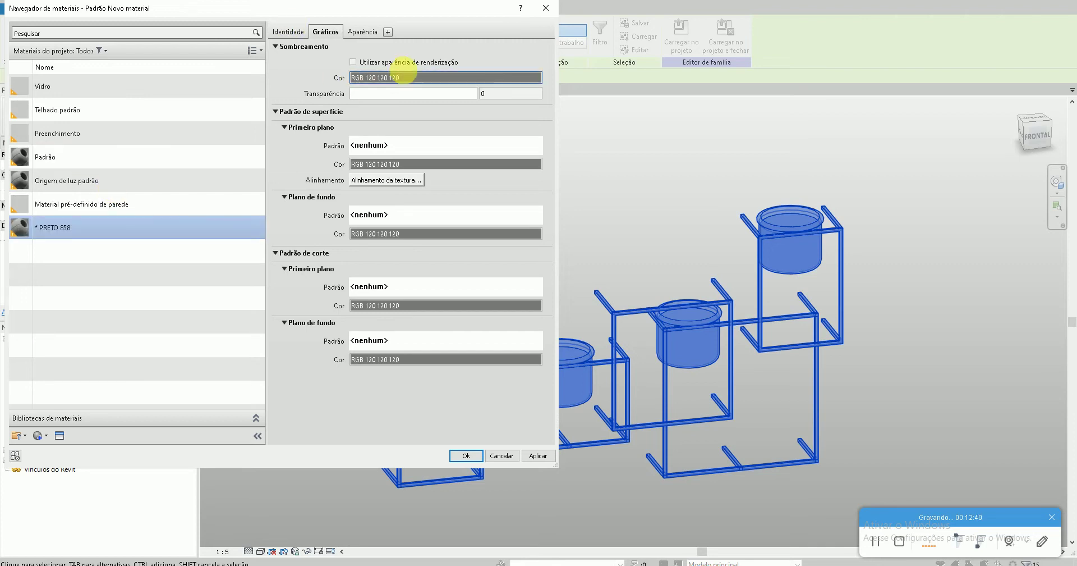
{"action": "left_click", "coordinate": [361, 32]}
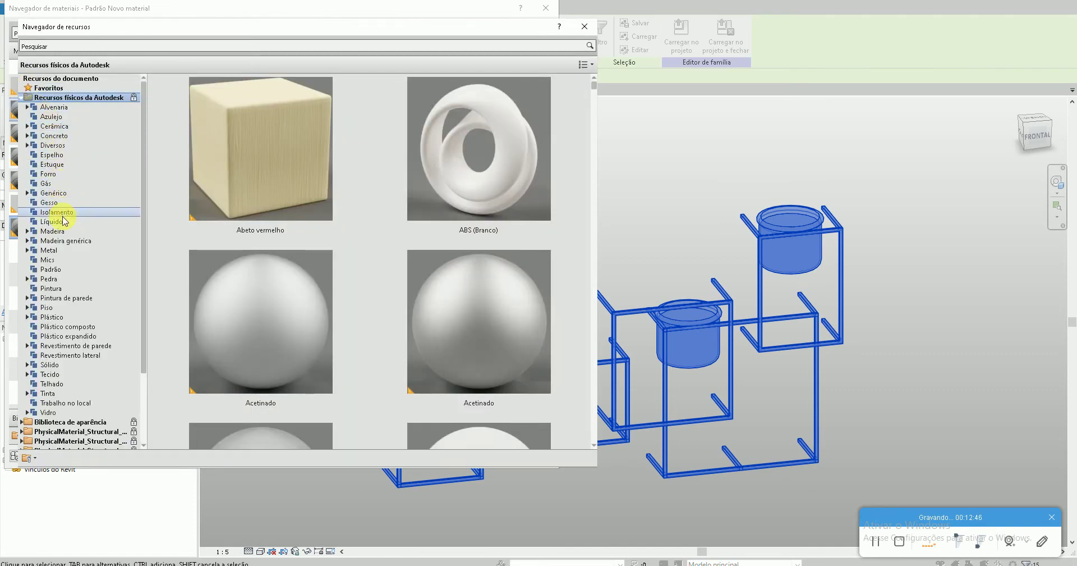
Browse the Metal physical assets in the Asset Browser
{"action": "left_click", "coordinate": [63, 248]}
{"action": "scroll", "coordinate": [451, 330], "scroll_direction": "down", "scroll_amount": 3}
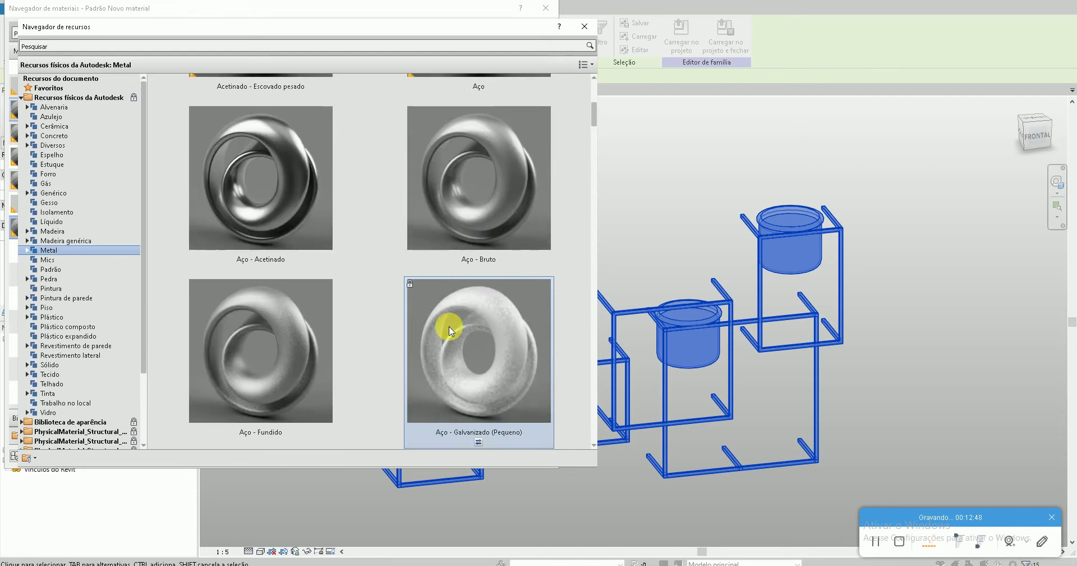
{"action": "scroll", "coordinate": [450, 330], "scroll_direction": "down", "scroll_amount": 3}
{"action": "scroll", "coordinate": [451, 330], "scroll_direction": "down", "scroll_amount": 3}
{"action": "scroll", "coordinate": [451, 330], "scroll_direction": "down", "scroll_amount": 3}
{"action": "scroll", "coordinate": [450, 330], "scroll_direction": "down", "scroll_amount": 3}
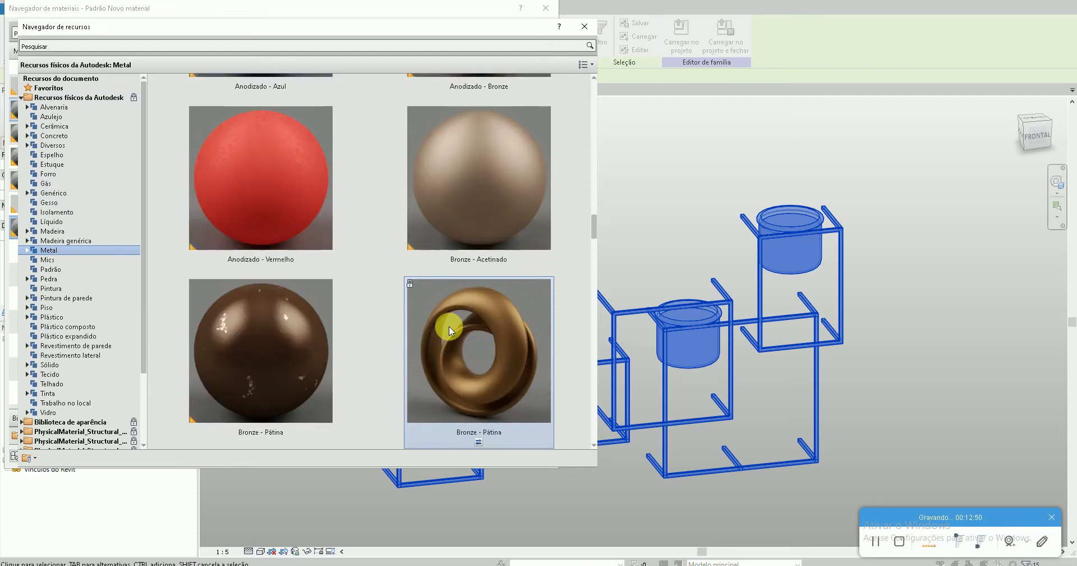
{"action": "scroll", "coordinate": [450, 330], "scroll_direction": "down", "scroll_amount": 3}
{"action": "scroll", "coordinate": [450, 330], "scroll_direction": "down", "scroll_amount": 3}
{"action": "scroll", "coordinate": [451, 330], "scroll_direction": "down", "scroll_amount": 3}
{"action": "scroll", "coordinate": [450, 330], "scroll_direction": "down", "scroll_amount": 3}
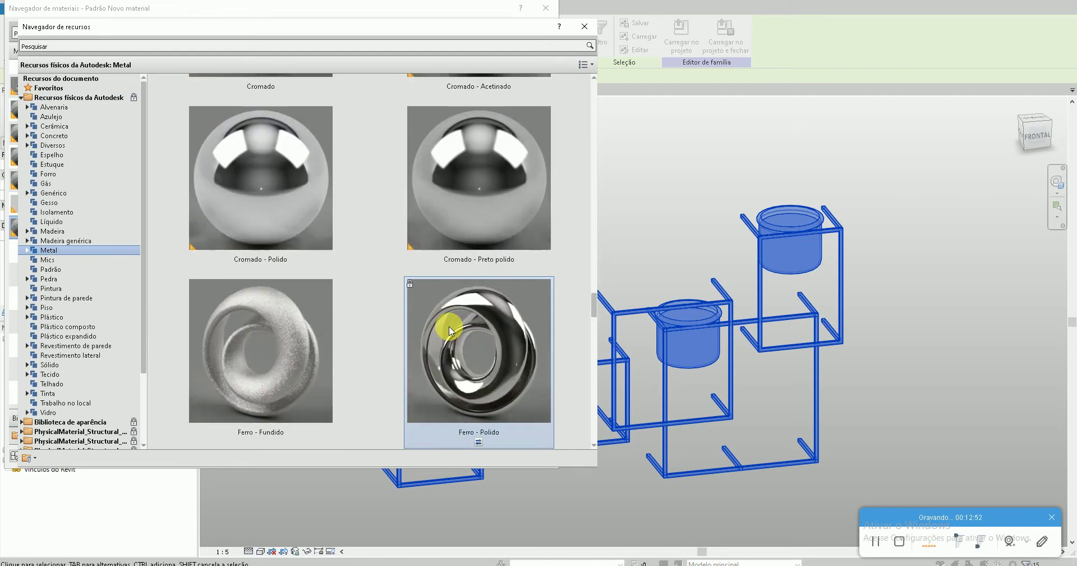
{"action": "scroll", "coordinate": [450, 330], "scroll_direction": "down", "scroll_amount": 3}
{"action": "scroll", "coordinate": [450, 330], "scroll_direction": "down", "scroll_amount": 3}
{"action": "scroll", "coordinate": [450, 330], "scroll_direction": "down", "scroll_amount": 3}
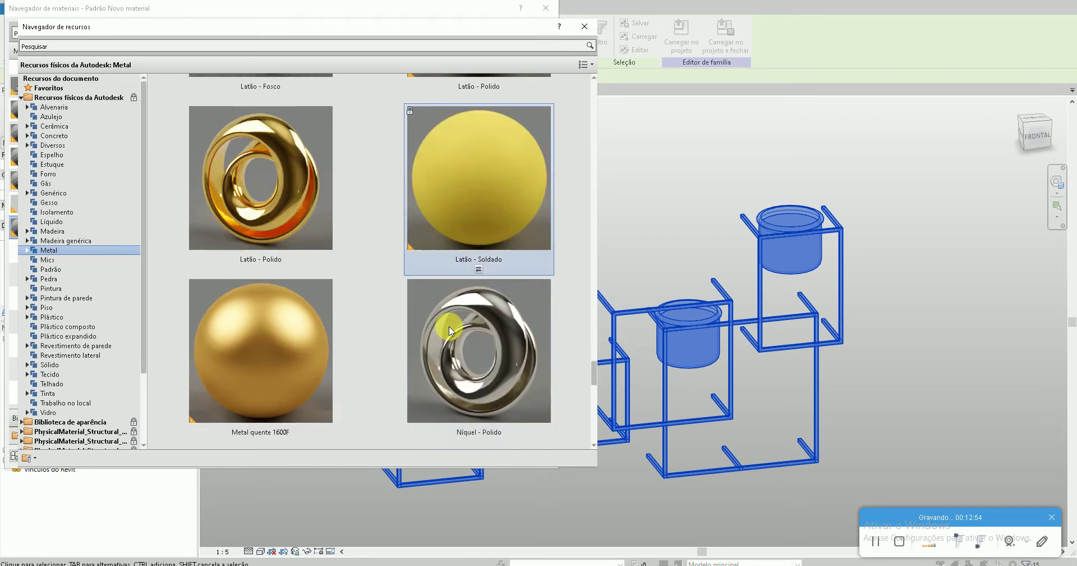
{"action": "scroll", "coordinate": [451, 330], "scroll_direction": "up", "scroll_amount": 10}
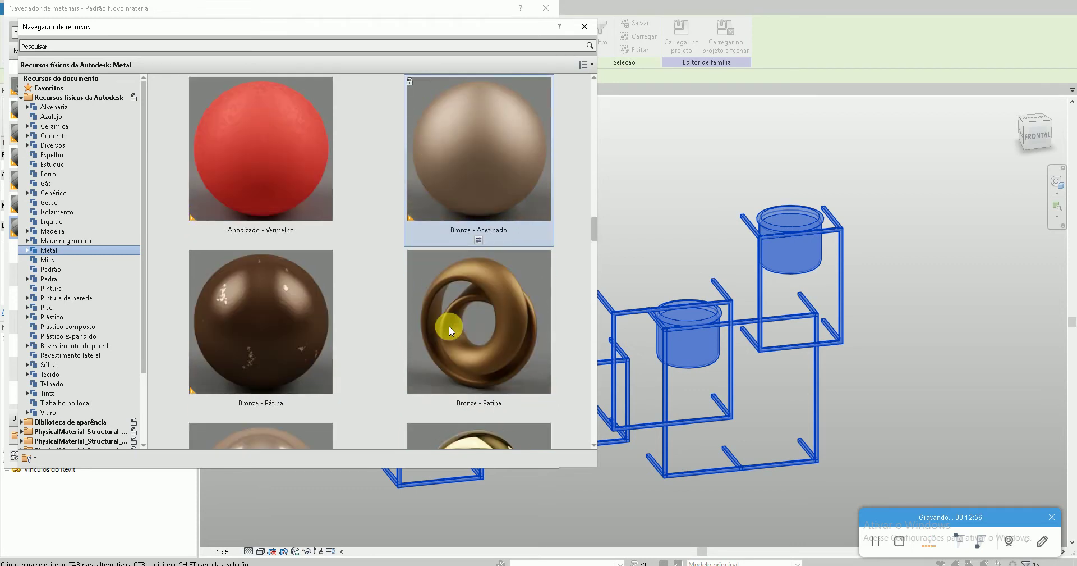
{"action": "scroll", "coordinate": [56, 374], "scroll_direction": "down", "scroll_amount": 3}
Give PRETO 858 the Anodizado - Preto appearance from the Appearance Library's Metal category and confirm
{"action": "left_click", "coordinate": [68, 337]}
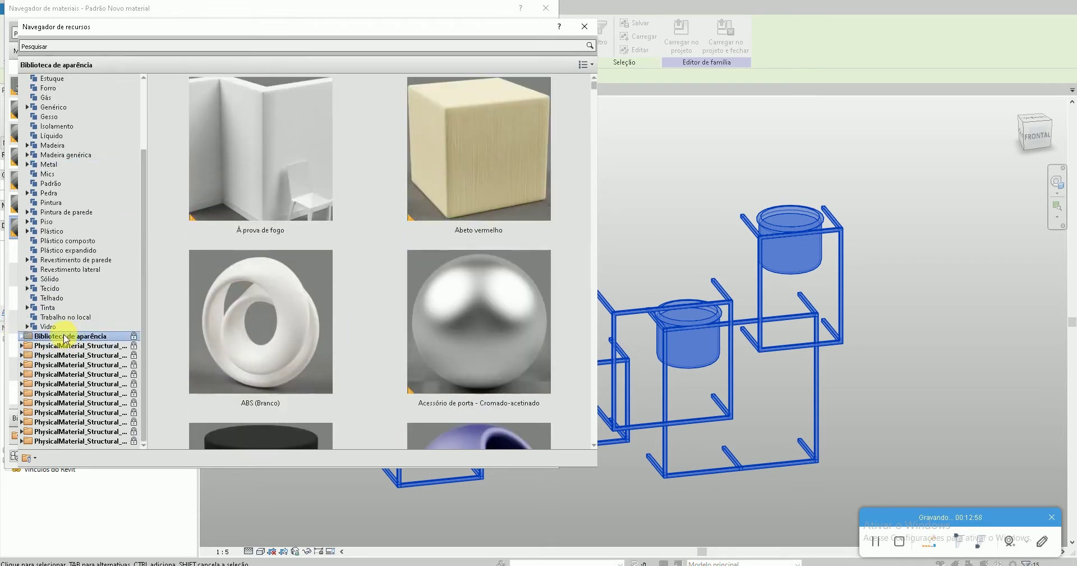
{"action": "left_click", "coordinate": [22, 335]}
{"action": "scroll", "coordinate": [68, 348], "scroll_direction": "down", "scroll_amount": 4}
{"action": "left_click", "coordinate": [56, 335]}
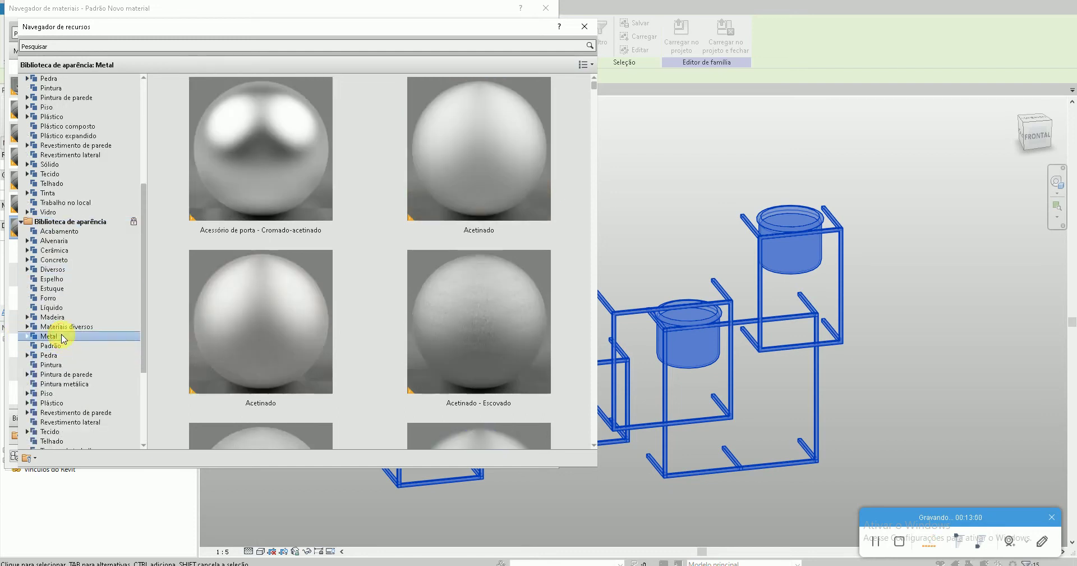
{"action": "scroll", "coordinate": [423, 353], "scroll_direction": "down", "scroll_amount": 1}
{"action": "scroll", "coordinate": [422, 354], "scroll_direction": "down", "scroll_amount": 2}
{"action": "scroll", "coordinate": [423, 354], "scroll_direction": "down", "scroll_amount": 2}
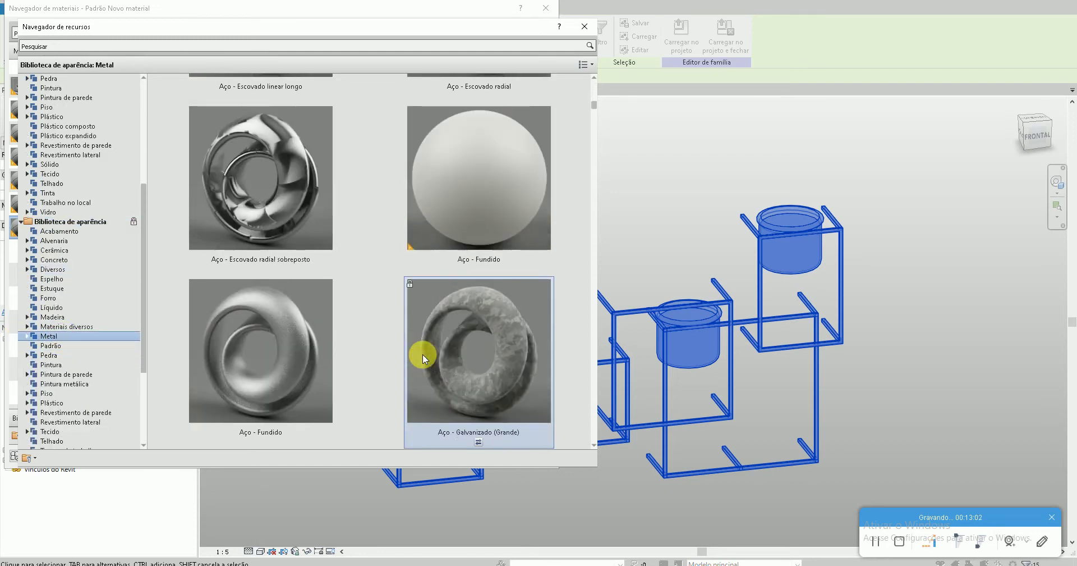
{"action": "scroll", "coordinate": [423, 354], "scroll_direction": "down", "scroll_amount": 2}
{"action": "scroll", "coordinate": [423, 355], "scroll_direction": "down", "scroll_amount": 2}
{"action": "scroll", "coordinate": [423, 355], "scroll_direction": "down", "scroll_amount": 2}
{"action": "scroll", "coordinate": [422, 354], "scroll_direction": "down", "scroll_amount": 2}
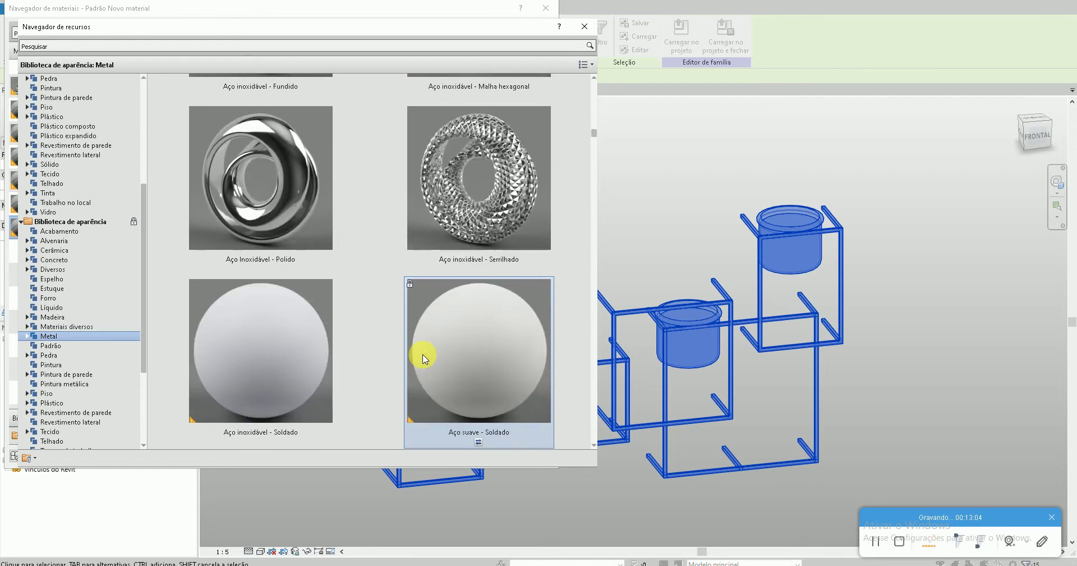
{"action": "scroll", "coordinate": [422, 354], "scroll_direction": "down", "scroll_amount": 2}
{"action": "scroll", "coordinate": [422, 354], "scroll_direction": "down", "scroll_amount": 2}
{"action": "scroll", "coordinate": [423, 355], "scroll_direction": "down", "scroll_amount": 2}
{"action": "scroll", "coordinate": [422, 354], "scroll_direction": "down", "scroll_amount": 2}
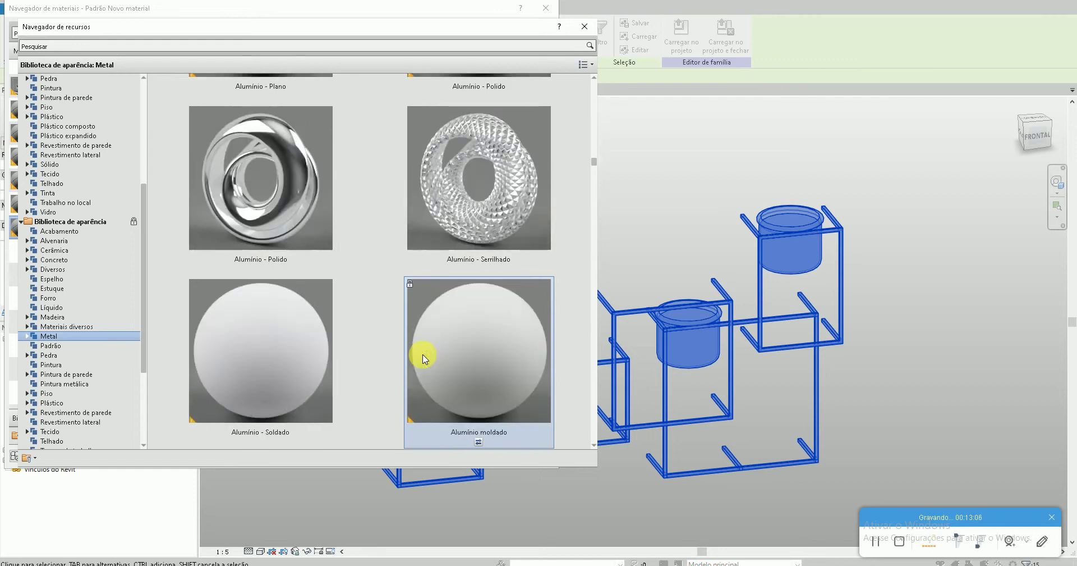
{"action": "scroll", "coordinate": [422, 354], "scroll_direction": "down", "scroll_amount": 2}
{"action": "scroll", "coordinate": [422, 354], "scroll_direction": "down", "scroll_amount": 2}
{"action": "scroll", "coordinate": [423, 355], "scroll_direction": "down", "scroll_amount": 2}
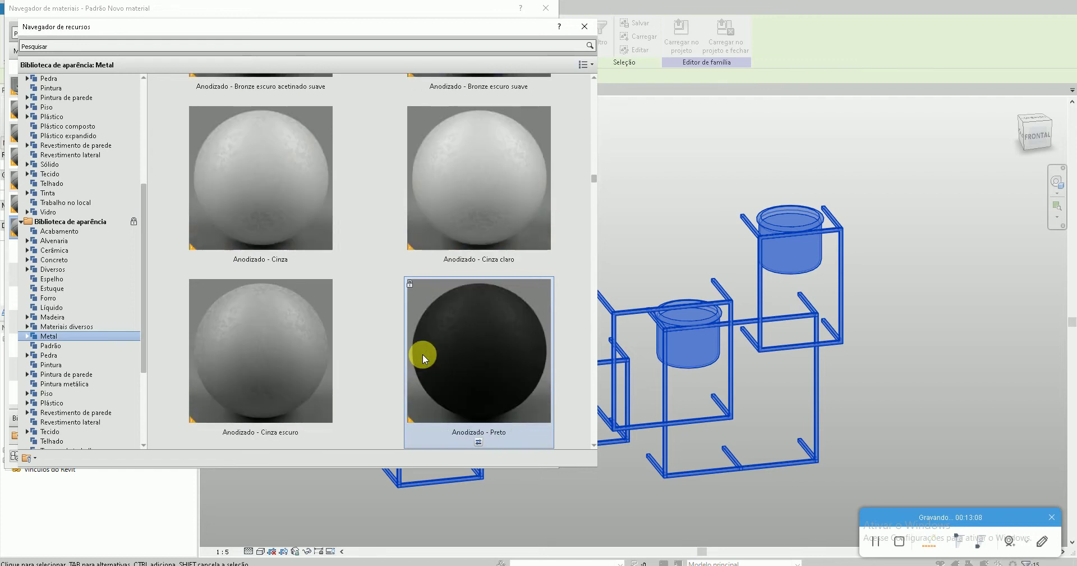
{"action": "double_click", "coordinate": [477, 436]}
{"action": "left_click", "coordinate": [584, 27]}
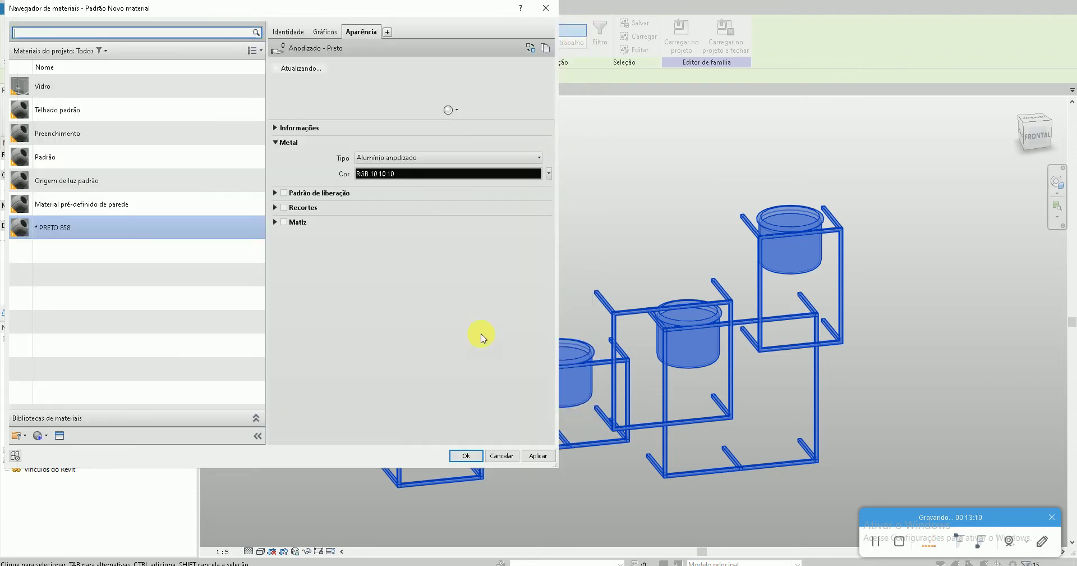
{"action": "left_click", "coordinate": [471, 455]}
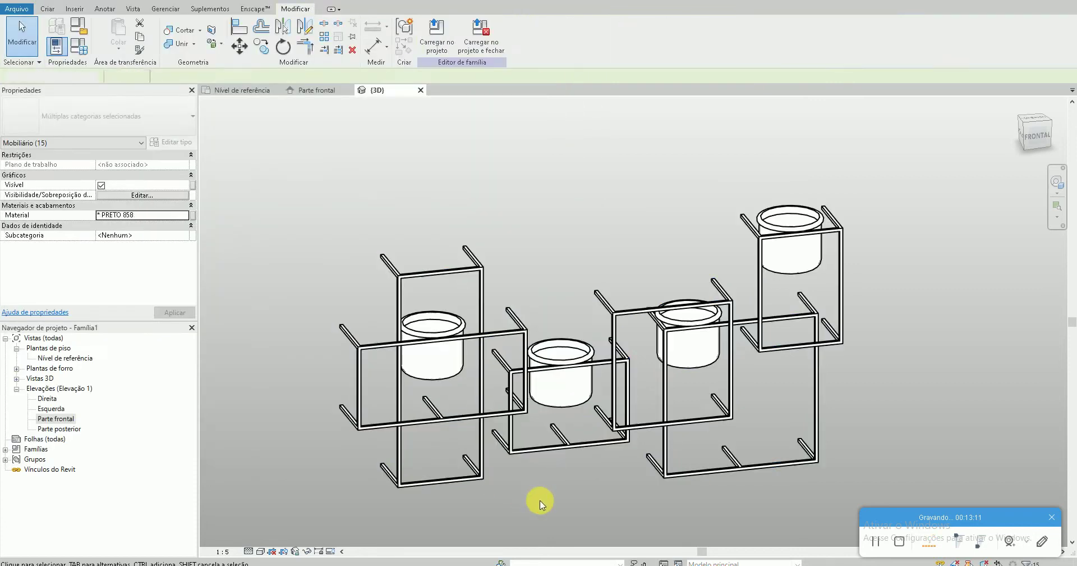
Set the 3D view's visual style to Realistic and select the two left pots
{"action": "left_click", "coordinate": [261, 551]}
{"action": "left_click", "coordinate": [275, 538]}
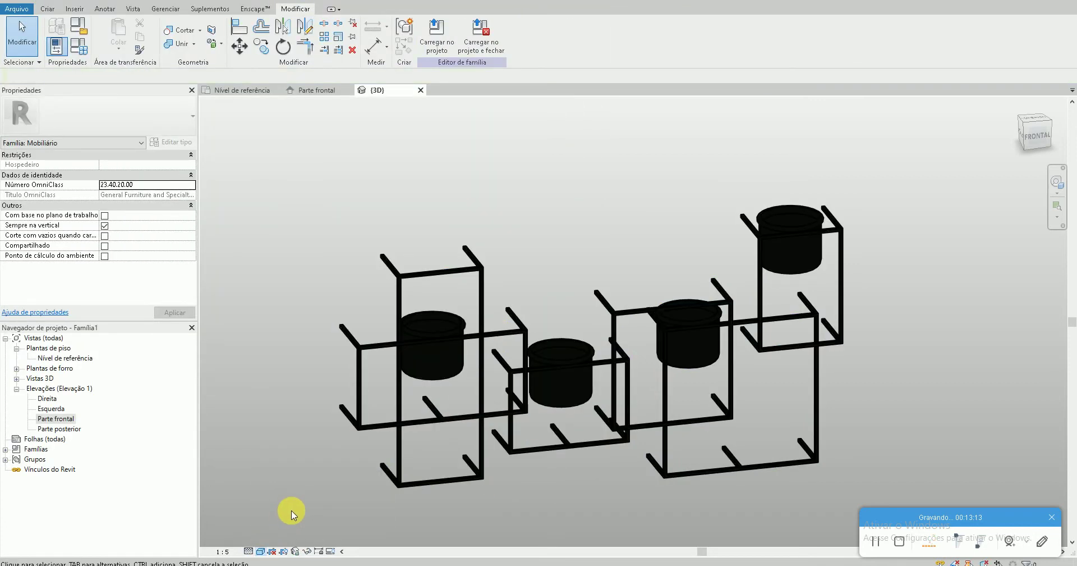
{"action": "left_click", "coordinate": [445, 320]}
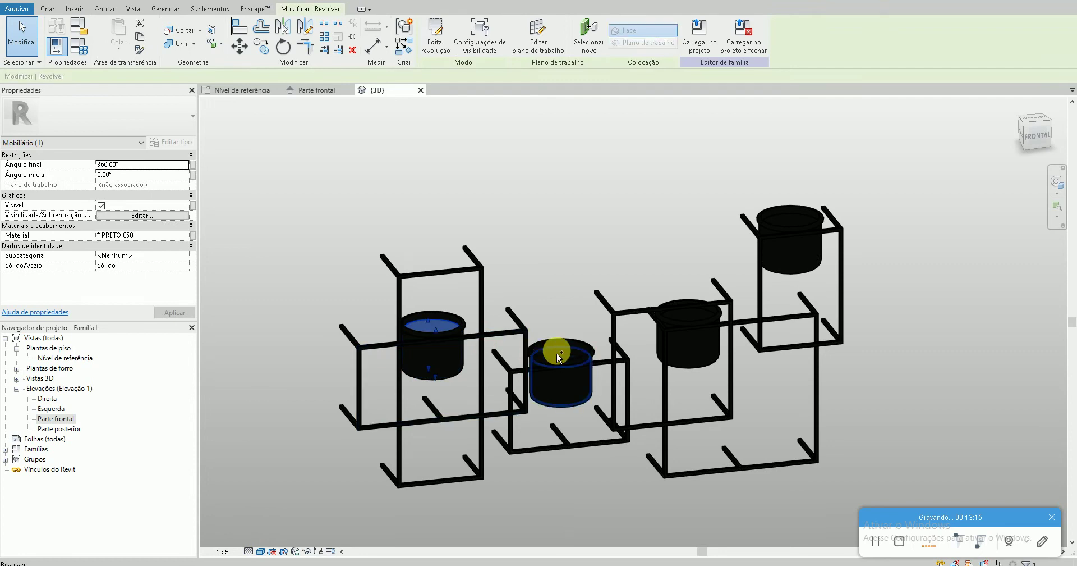
With all four pots selected, create a new material named TERRA 858
{"action": "left_click", "coordinate": [696, 318], "text": "ctrl"}
{"action": "left_click", "coordinate": [780, 221], "text": "ctrl"}
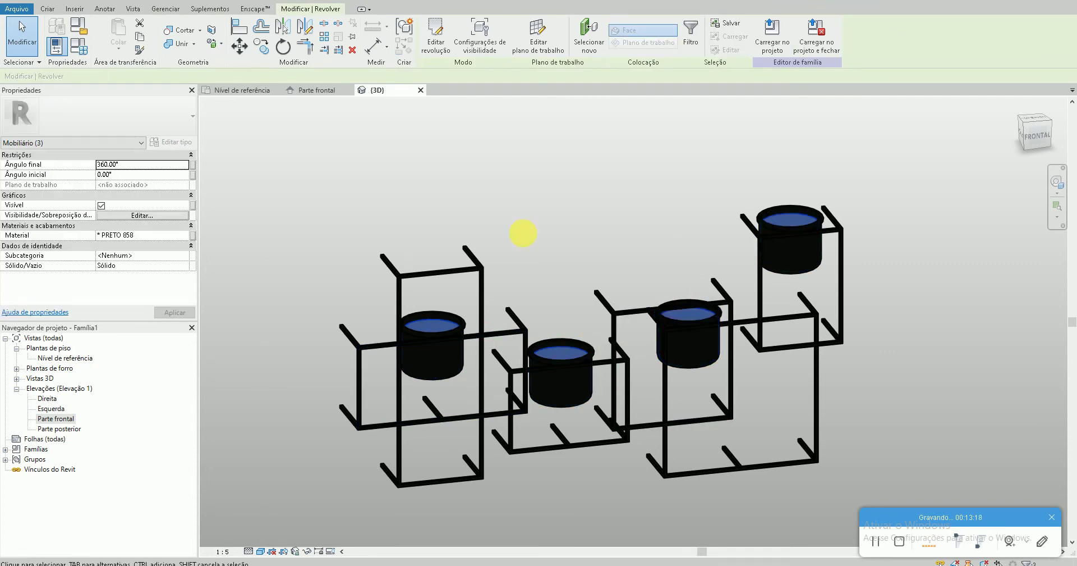
{"action": "left_click", "coordinate": [191, 240]}
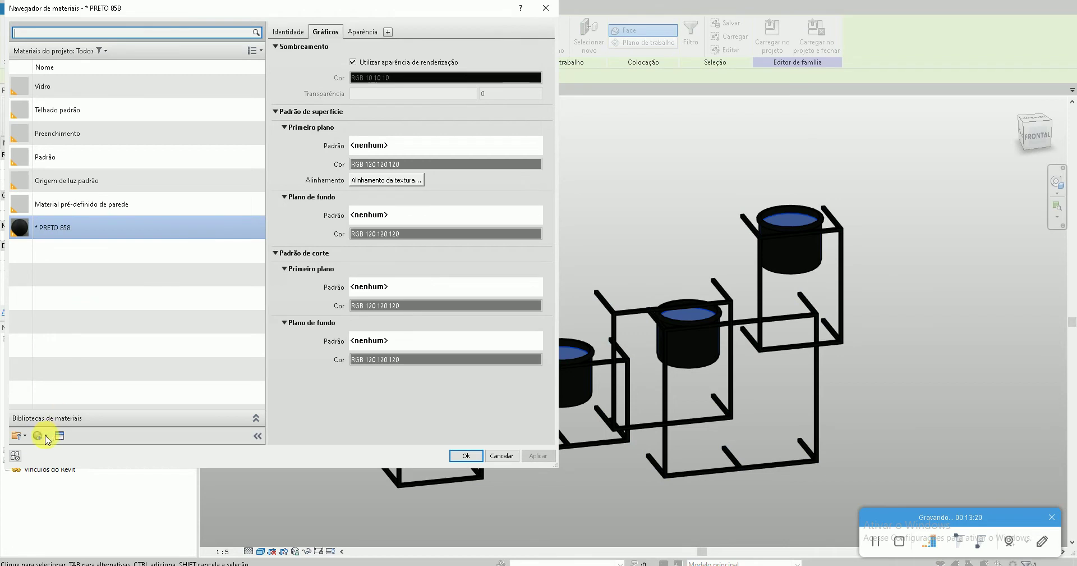
{"action": "left_click", "coordinate": [47, 439]}
{"action": "left_click", "coordinate": [48, 449]}
{"action": "right_click", "coordinate": [79, 157]}
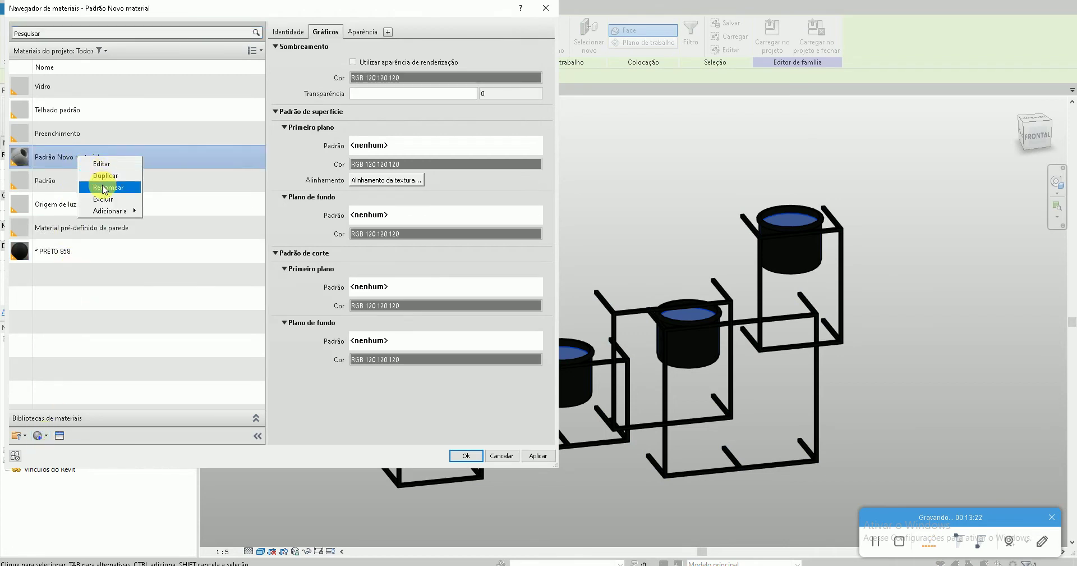
{"action": "left_click", "coordinate": [105, 188]}
{"action": "type", "text": "* TERRA"}
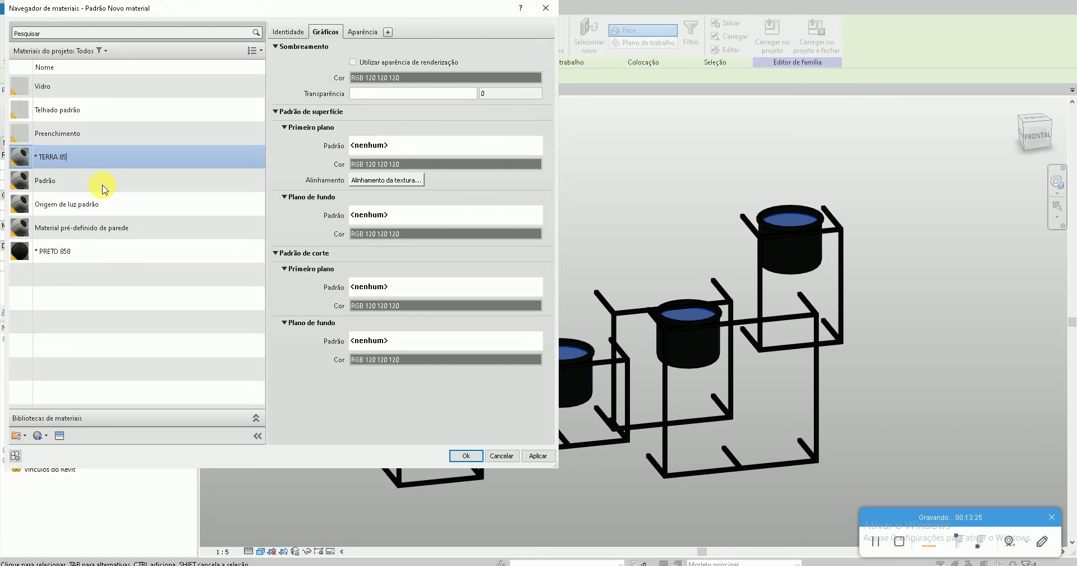
{"action": "type", "text": "85"}
{"action": "key", "text": "Return"}
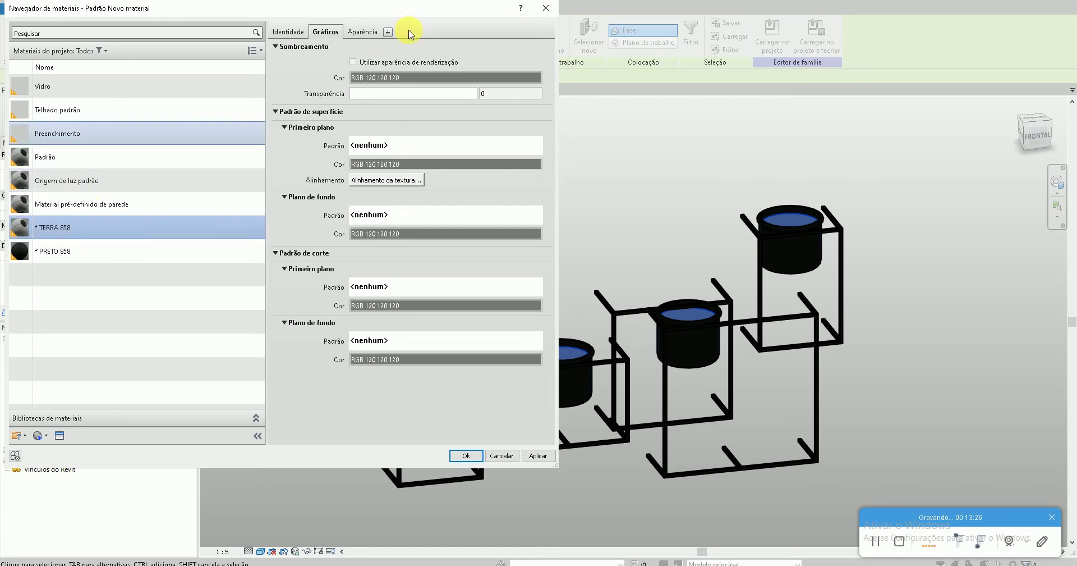
Assign the Aterro - Marrom escuro appearance to TERRA 858 and confirm it for the pots
{"action": "left_click", "coordinate": [365, 31]}
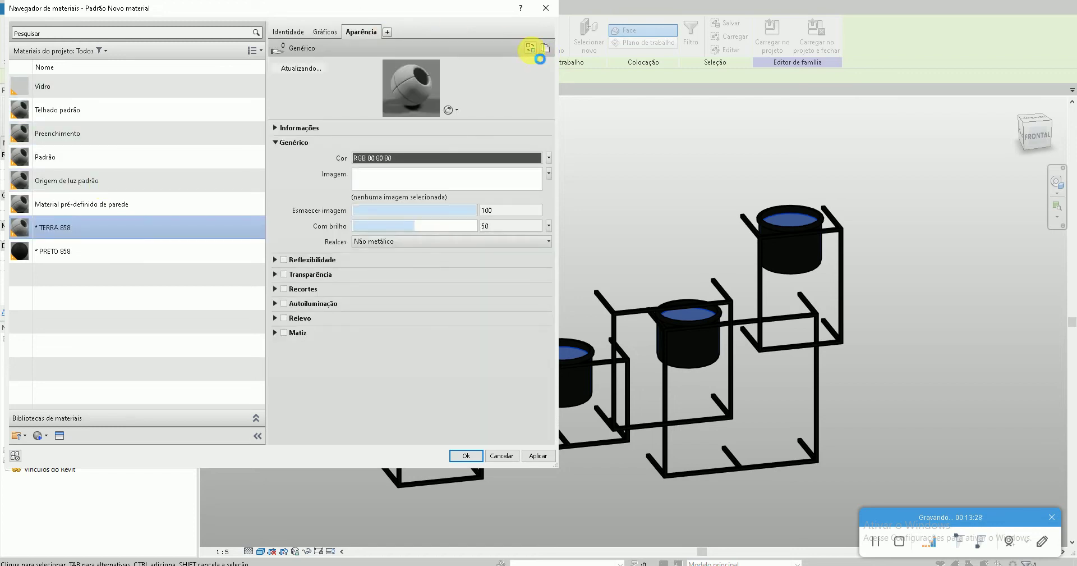
{"action": "left_click", "coordinate": [541, 49]}
{"action": "left_click", "coordinate": [20, 108]}
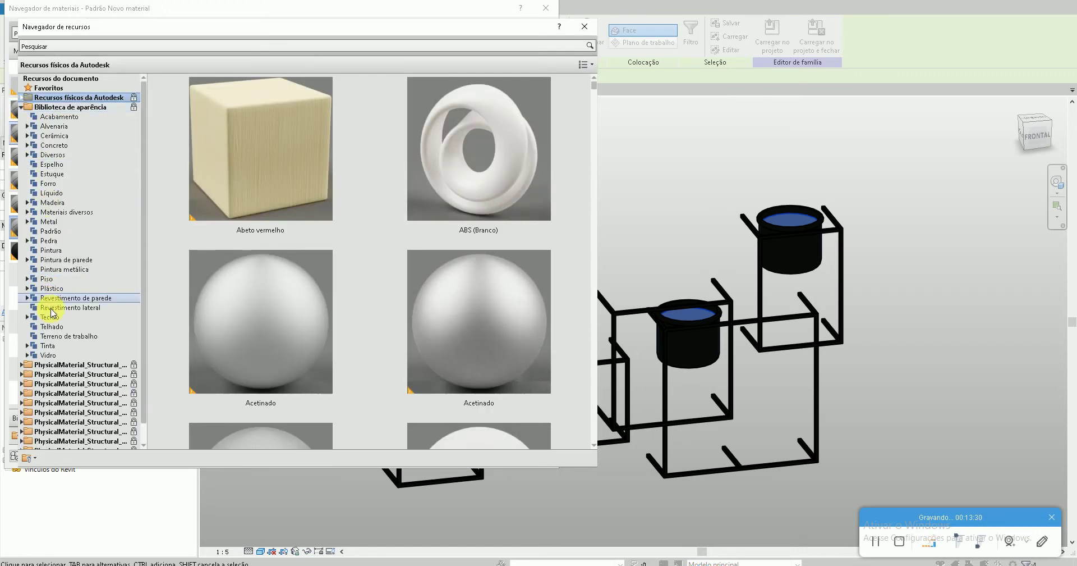
{"action": "left_click", "coordinate": [56, 336]}
{"action": "scroll", "coordinate": [437, 340], "scroll_direction": "down", "scroll_amount": 3}
{"action": "scroll", "coordinate": [437, 341], "scroll_direction": "down", "scroll_amount": 2}
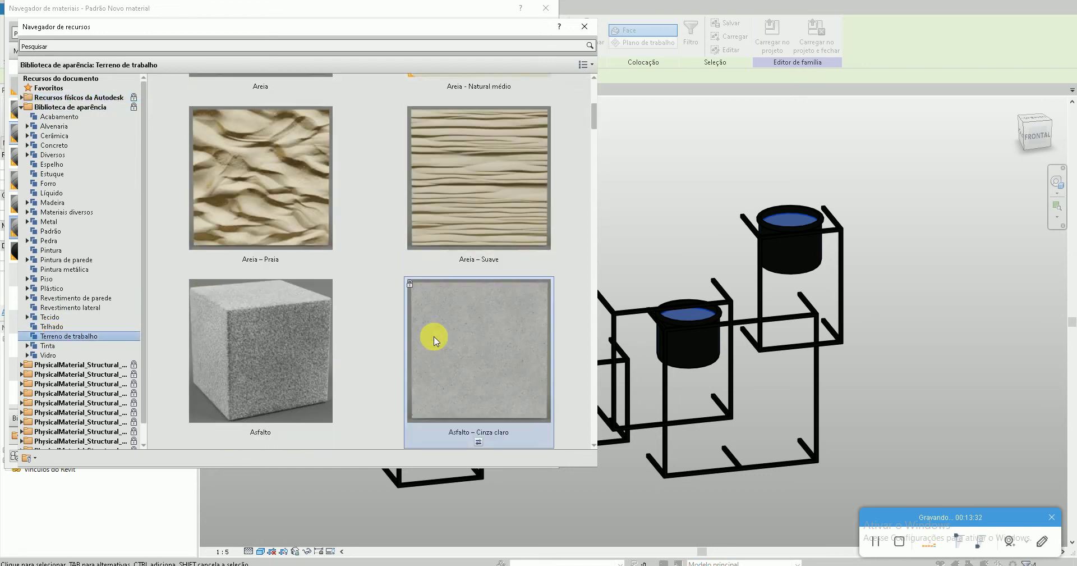
{"action": "scroll", "coordinate": [437, 341], "scroll_direction": "down", "scroll_amount": 2}
{"action": "scroll", "coordinate": [436, 341], "scroll_direction": "down", "scroll_amount": 2}
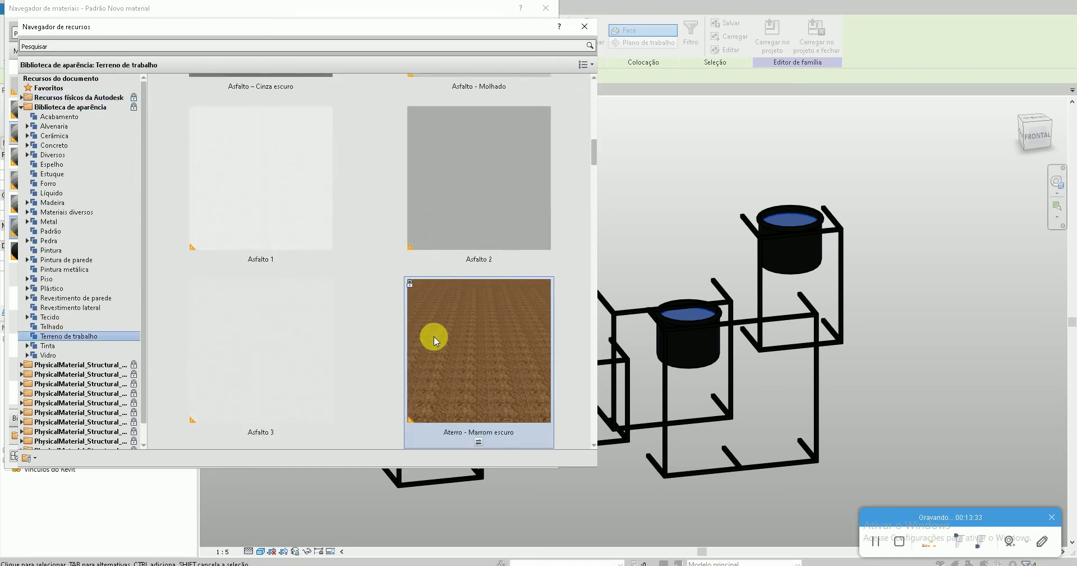
{"action": "left_click", "coordinate": [478, 442]}
{"action": "left_click", "coordinate": [585, 27]}
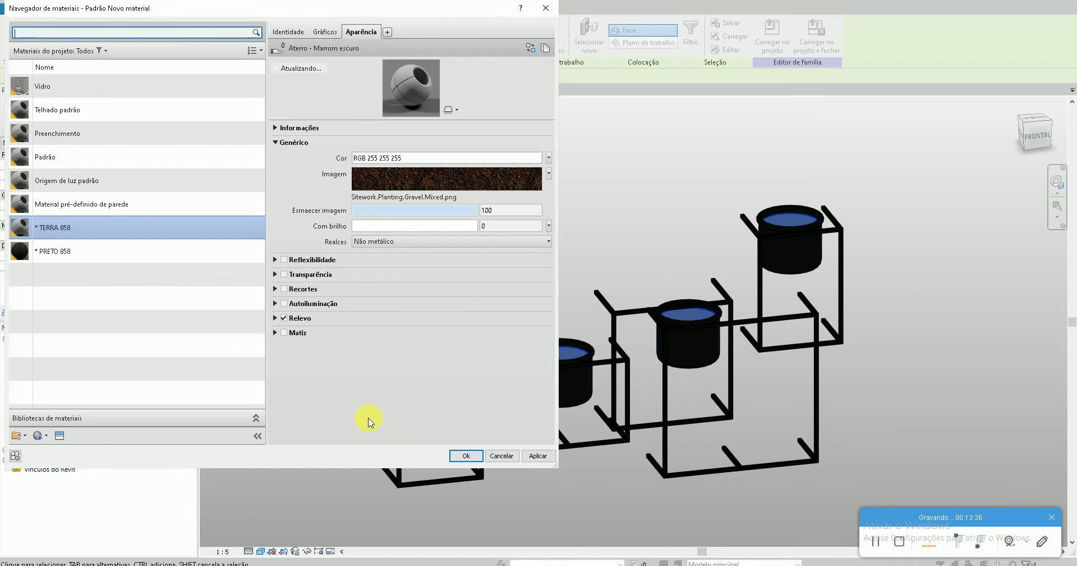
{"action": "left_click", "coordinate": [466, 455]}
Open the Nível de referência floor plan and pan so all four frames show
{"action": "double_click", "coordinate": [56, 418]}
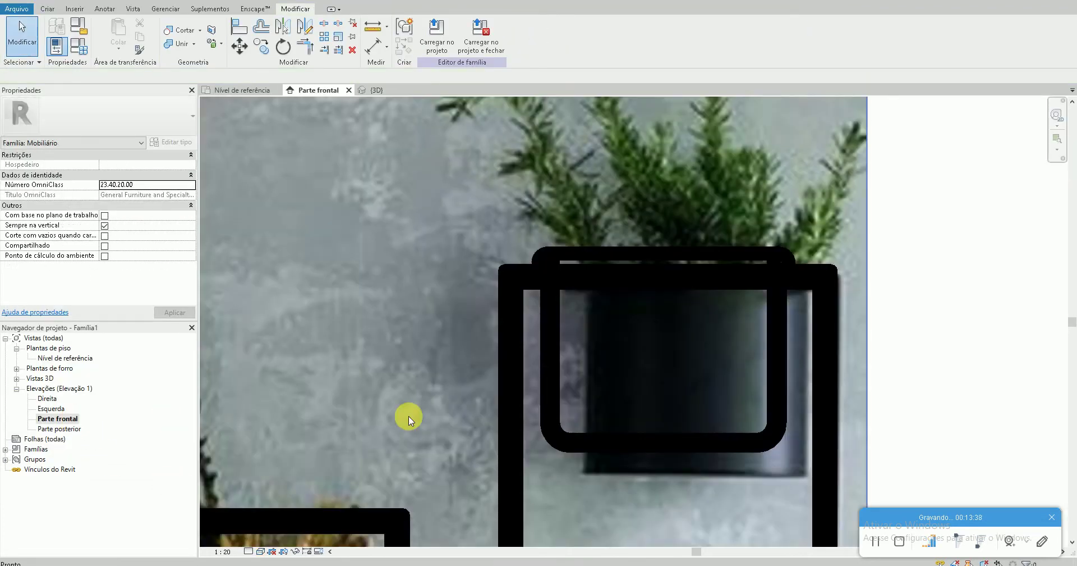
{"action": "scroll", "coordinate": [586, 415], "scroll_direction": "down", "scroll_amount": 2}
{"action": "scroll", "coordinate": [620, 352], "scroll_direction": "down", "scroll_amount": 2}
{"action": "scroll", "coordinate": [665, 339], "scroll_direction": "down", "scroll_amount": 1}
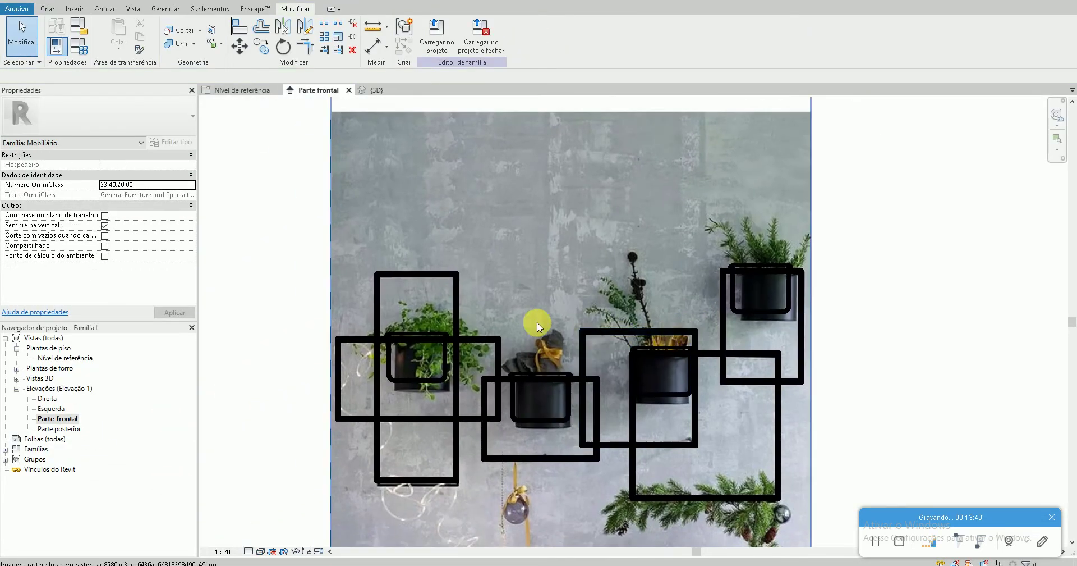
{"action": "double_click", "coordinate": [80, 359]}
{"action": "scroll", "coordinate": [480, 437], "scroll_direction": "down", "scroll_amount": 2}
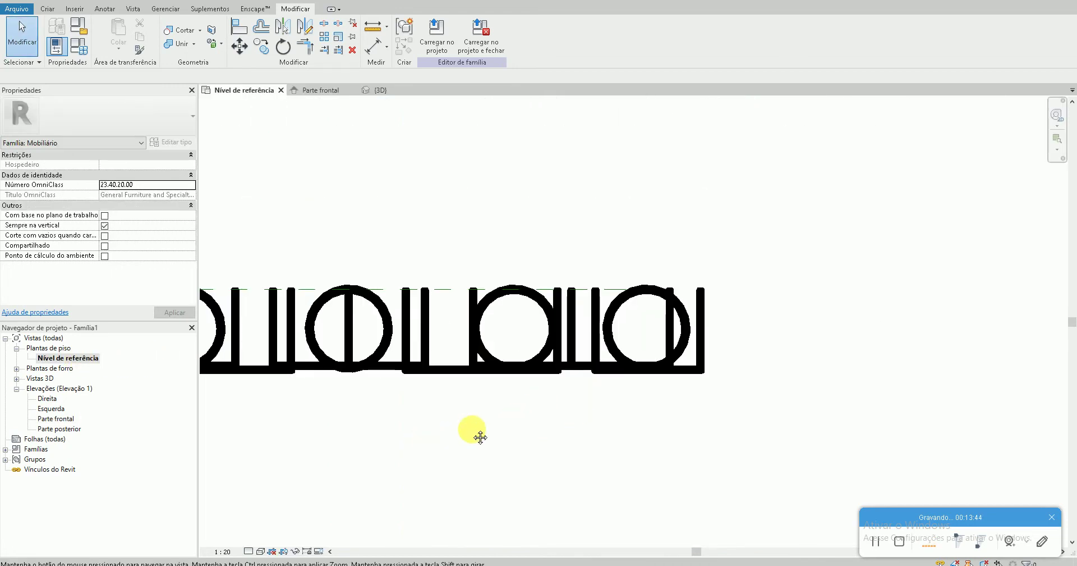
{"action": "middle_click_drag", "start_coordinate": [480, 437], "coordinate": [570, 414]}
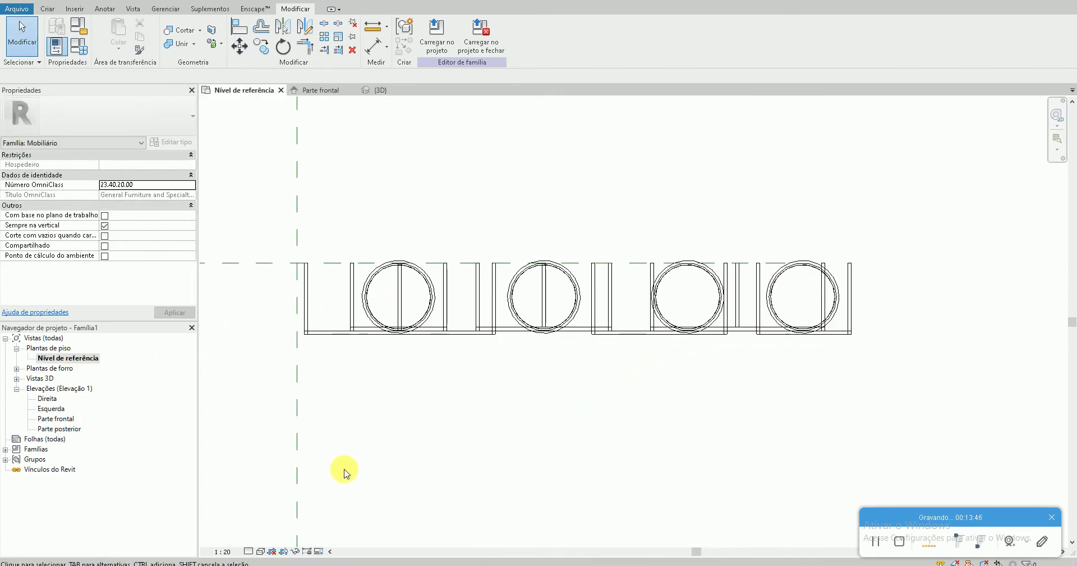
Open Vegetação 50.rfa from the 50 Blocos de Revit 4 folder on the desktop
{"action": "key", "text": "super+d"}
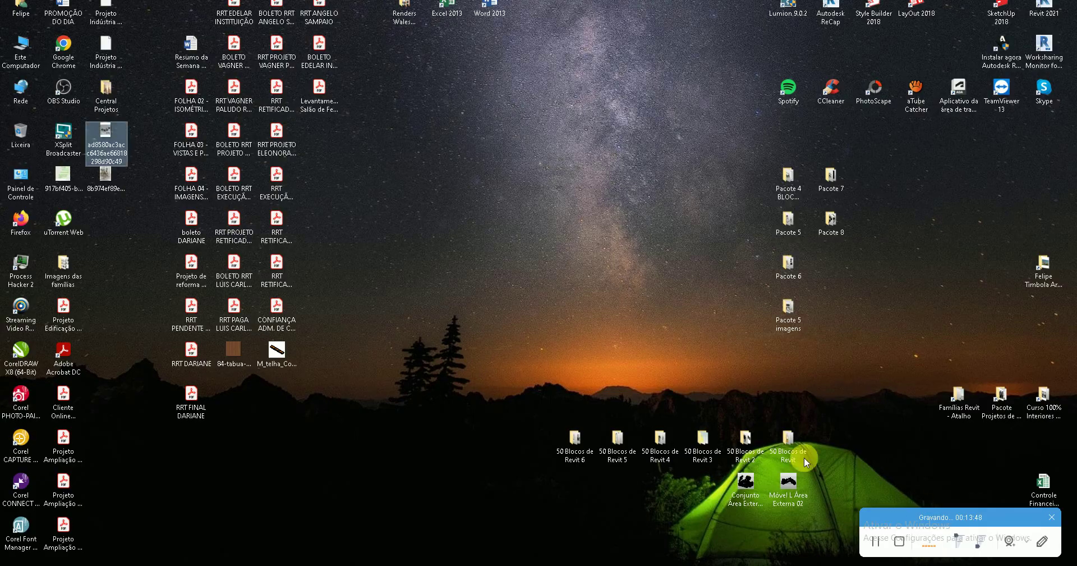
{"action": "double_click", "coordinate": [661, 444]}
{"action": "scroll", "coordinate": [662, 414], "scroll_direction": "down", "scroll_amount": 6}
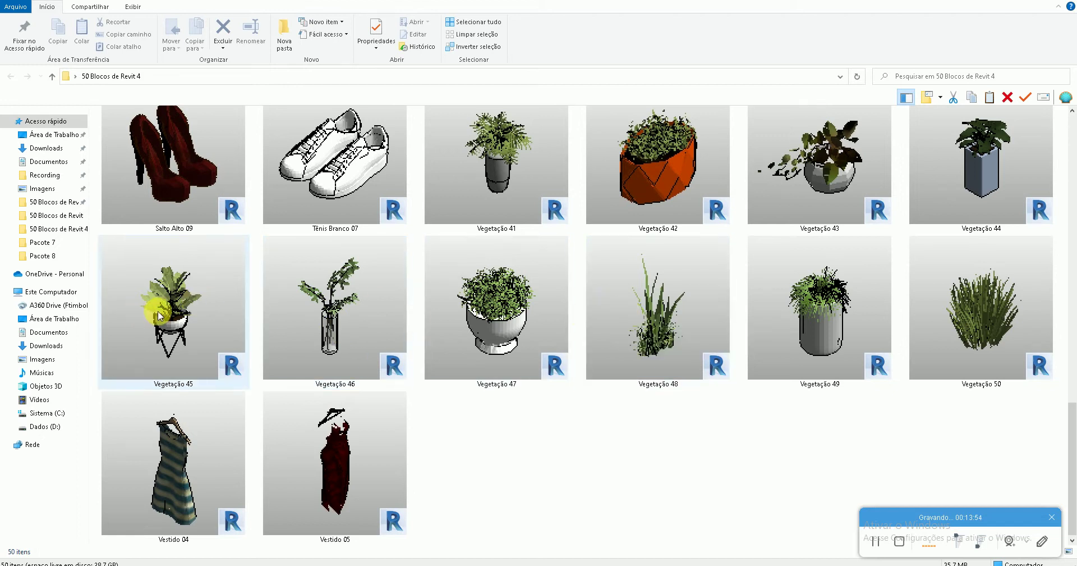
{"action": "left_click", "coordinate": [940, 309]}
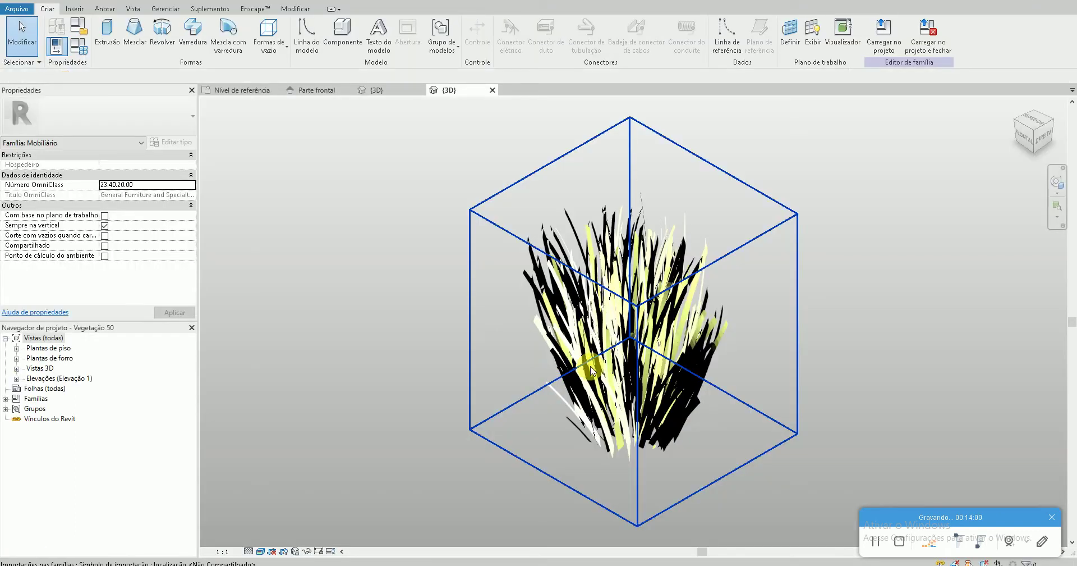
Paste the Vegetação 50 plant into the planter's reference-level plan below the pots
{"action": "left_click", "coordinate": [589, 366]}
{"action": "left_click", "coordinate": [216, 91]}
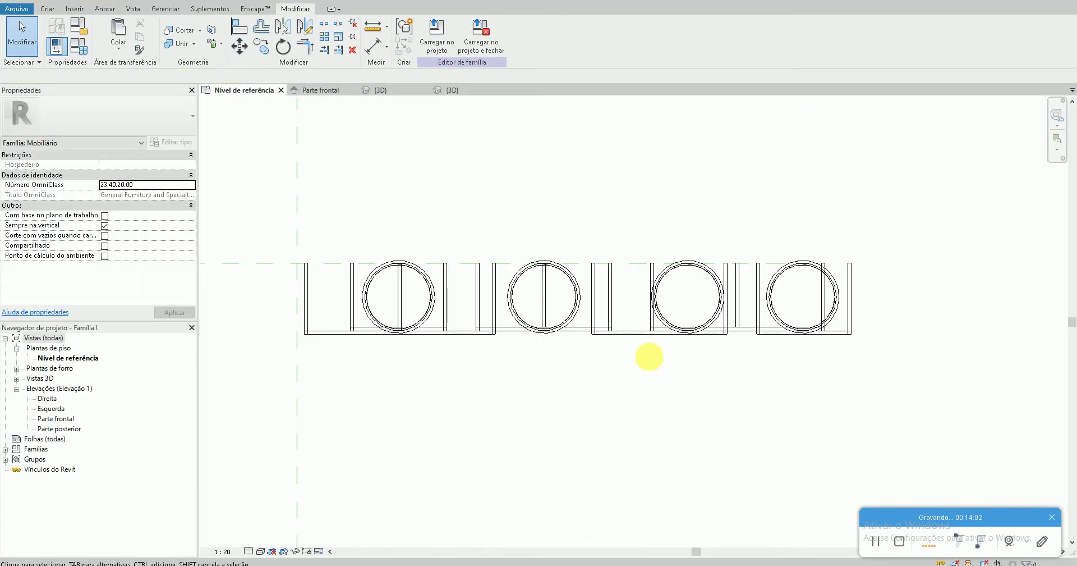
{"action": "left_click", "coordinate": [618, 459]}
{"action": "left_click", "coordinate": [433, 464]}
Open and upgrade Vegetação 48, then place its grass beside the first plant in the planter
{"action": "key", "text": "alt+Tab"}
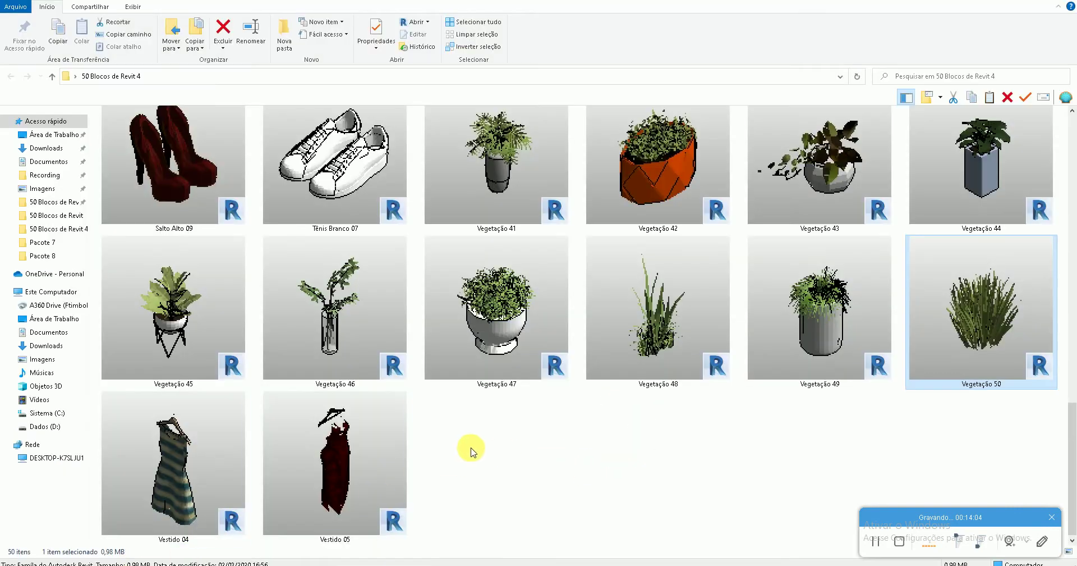
{"action": "left_click", "coordinate": [643, 317]}
{"action": "double_click", "coordinate": [644, 317]}
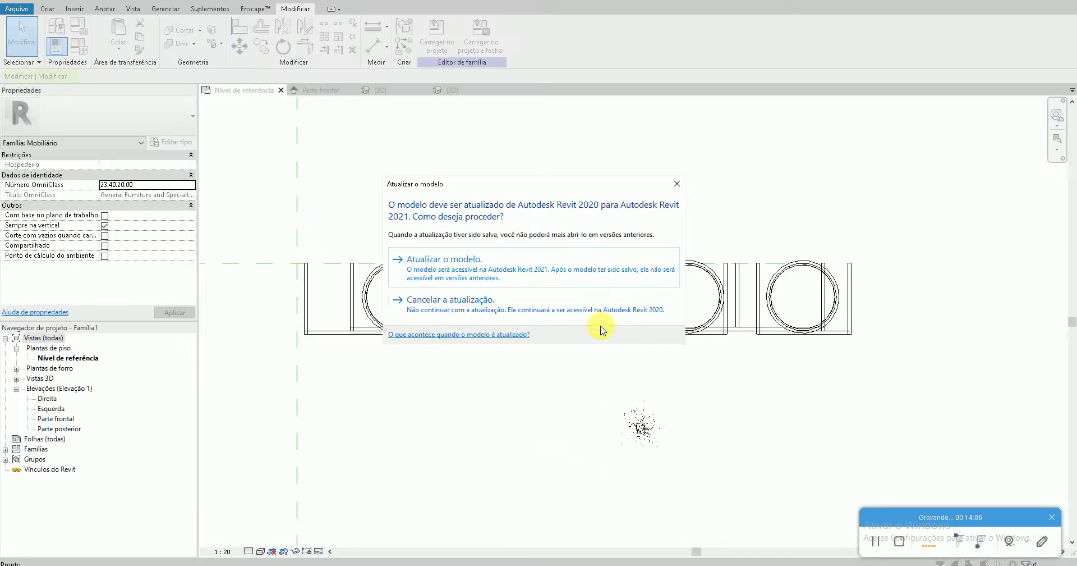
{"action": "left_click", "coordinate": [542, 256]}
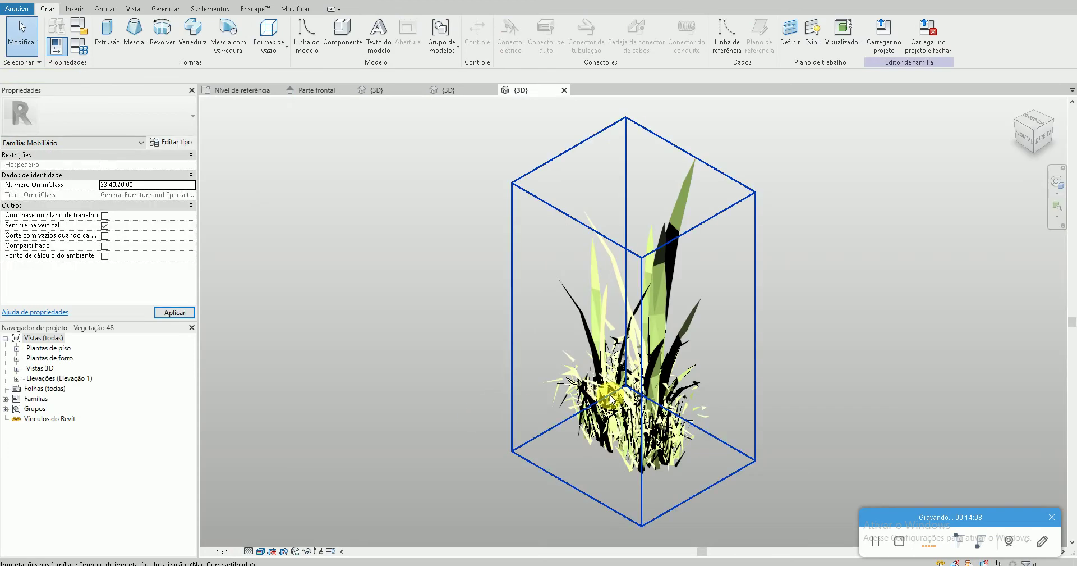
{"action": "left_click", "coordinate": [241, 90]}
{"action": "left_click", "coordinate": [521, 468]}
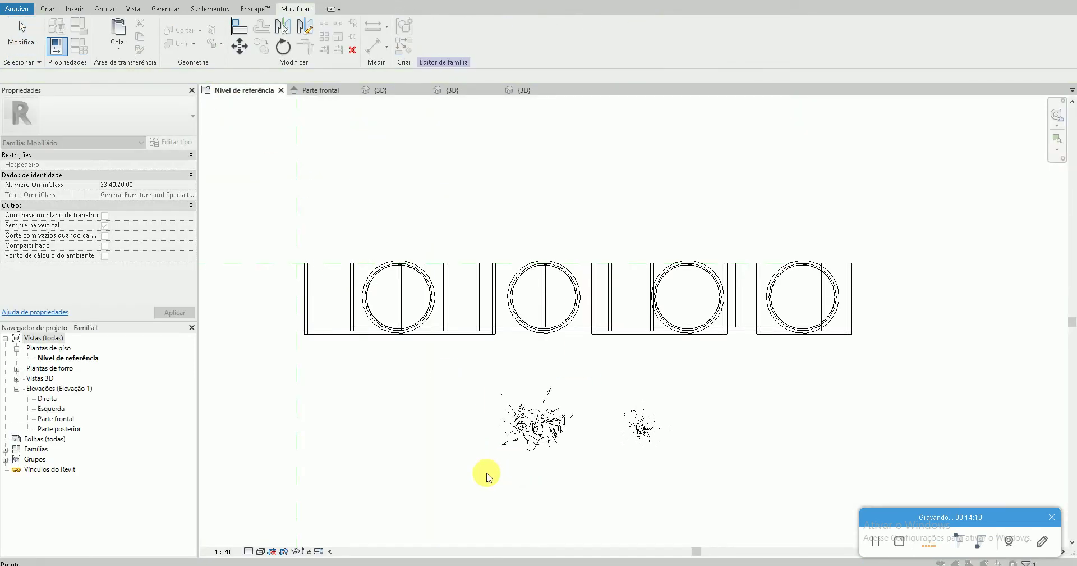
Open and upgrade Vegetação 43, then copy its vine below the frame's left end in the planter plan
{"action": "key", "text": "alt+Tab"}
{"action": "left_click", "coordinate": [344, 438]}
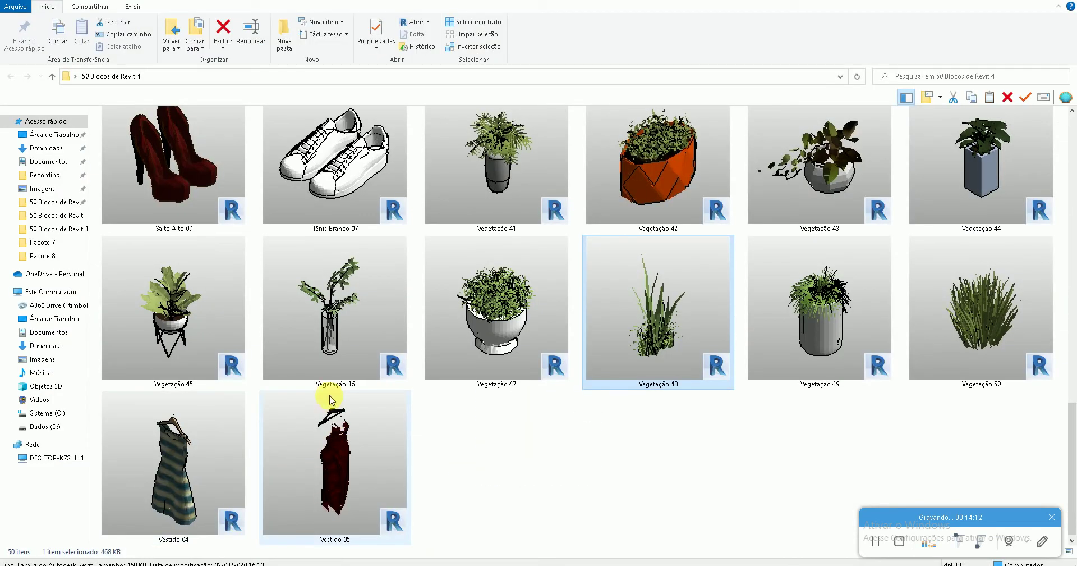
{"action": "scroll", "coordinate": [355, 360], "scroll_direction": "up", "scroll_amount": 1}
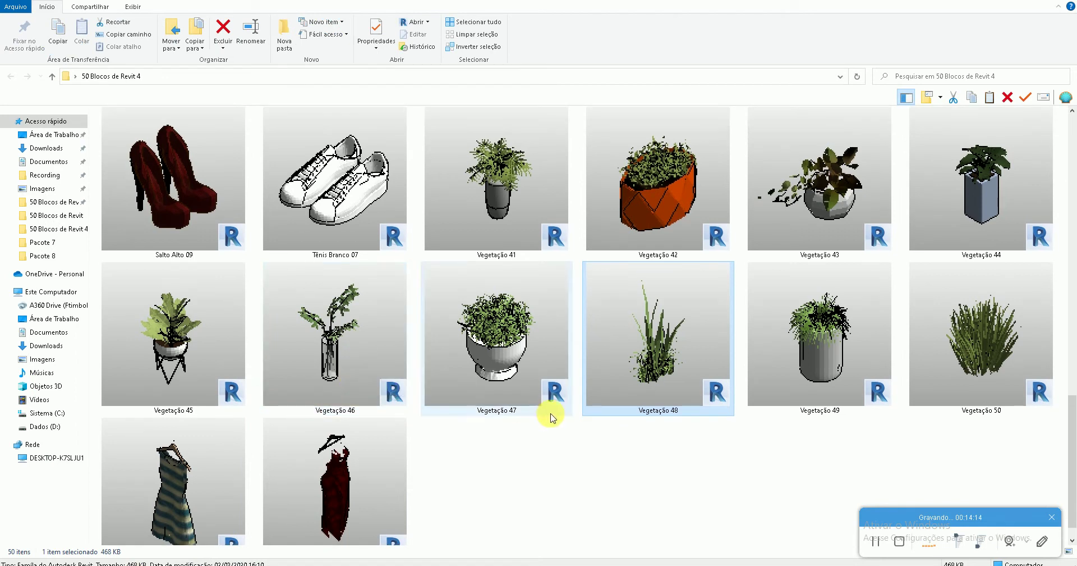
{"action": "double_click", "coordinate": [810, 174]}
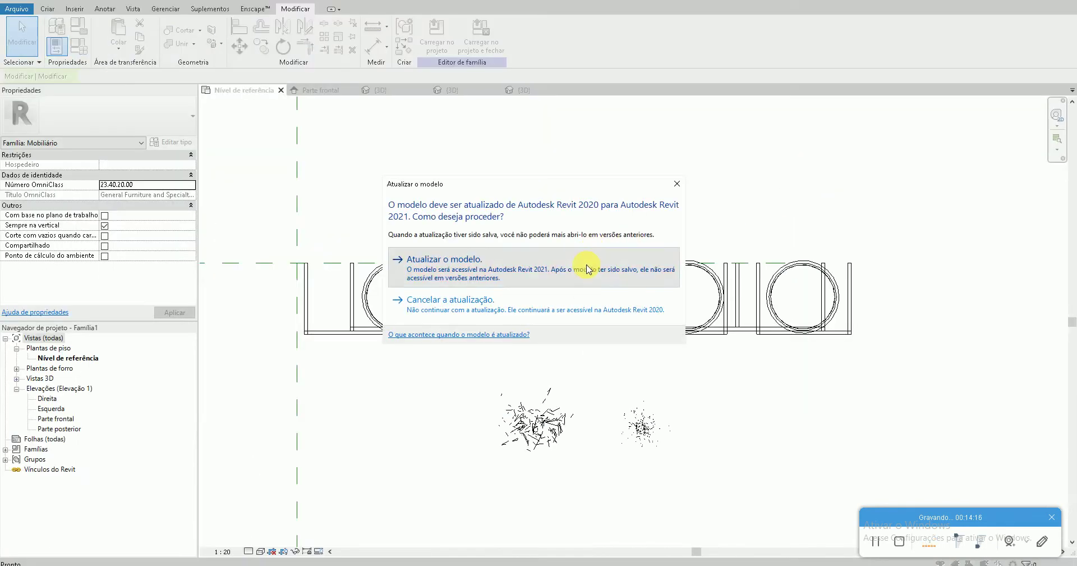
{"action": "left_click", "coordinate": [588, 270]}
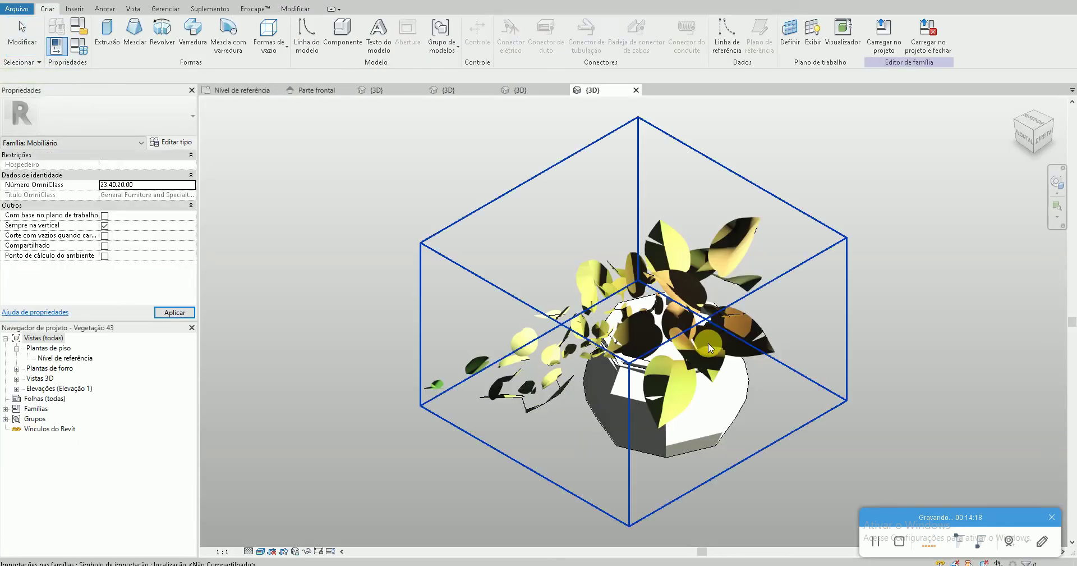
{"action": "left_click", "coordinate": [708, 343]}
{"action": "key", "text": "ctrl+c"}
{"action": "left_click", "coordinate": [236, 90]}
{"action": "key", "text": "ctrl+v"}
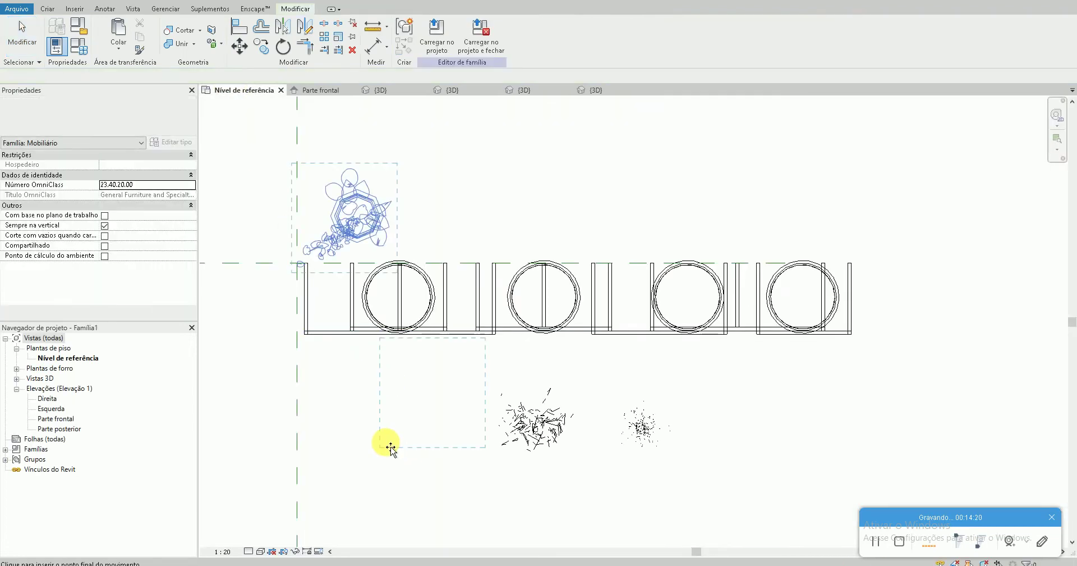
{"action": "left_click", "coordinate": [391, 447]}
{"action": "key", "text": "Escape"}
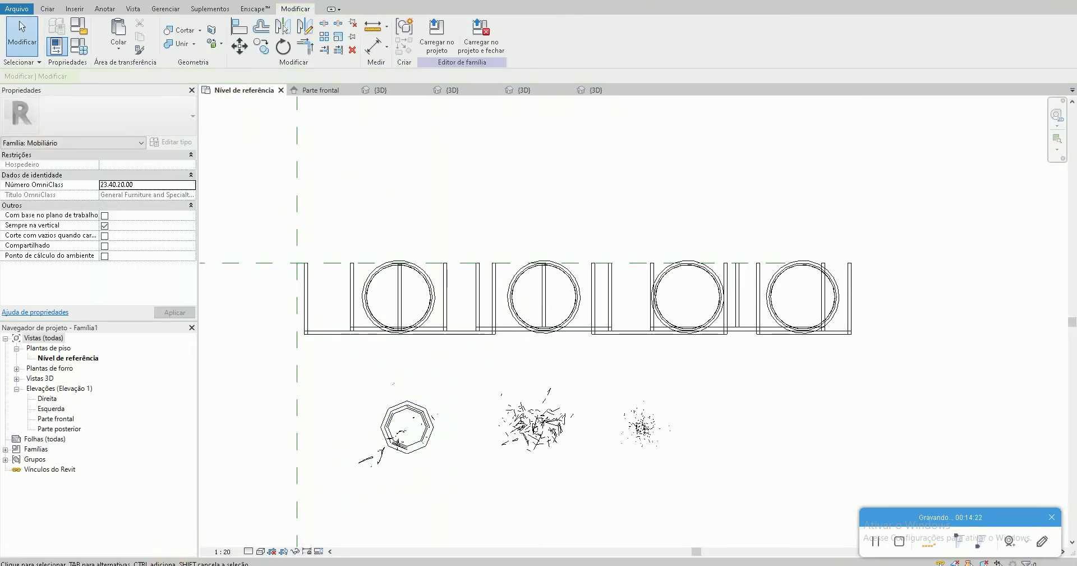
{"action": "double_click", "coordinate": [56, 419]}
In the front elevation, move the reference photo aside and lift the Vegetação 48 grass to pot height
{"action": "scroll", "coordinate": [534, 382], "scroll_direction": "down", "scroll_amount": 3}
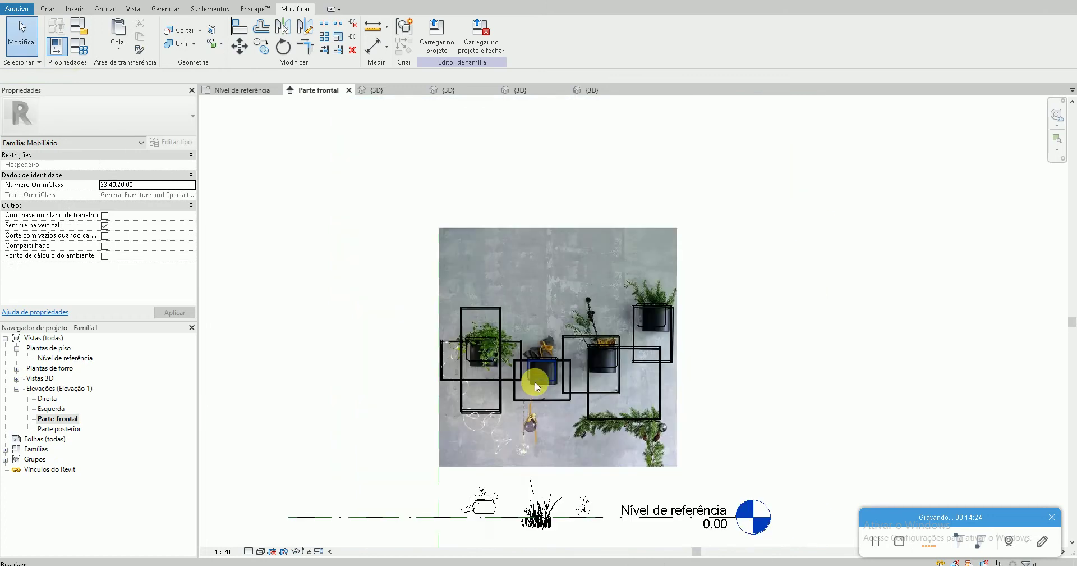
{"action": "left_click", "coordinate": [614, 439]}
{"action": "left_click_drag", "start_coordinate": [588, 445], "coordinate": [320, 362]}
{"action": "left_click", "coordinate": [510, 457]}
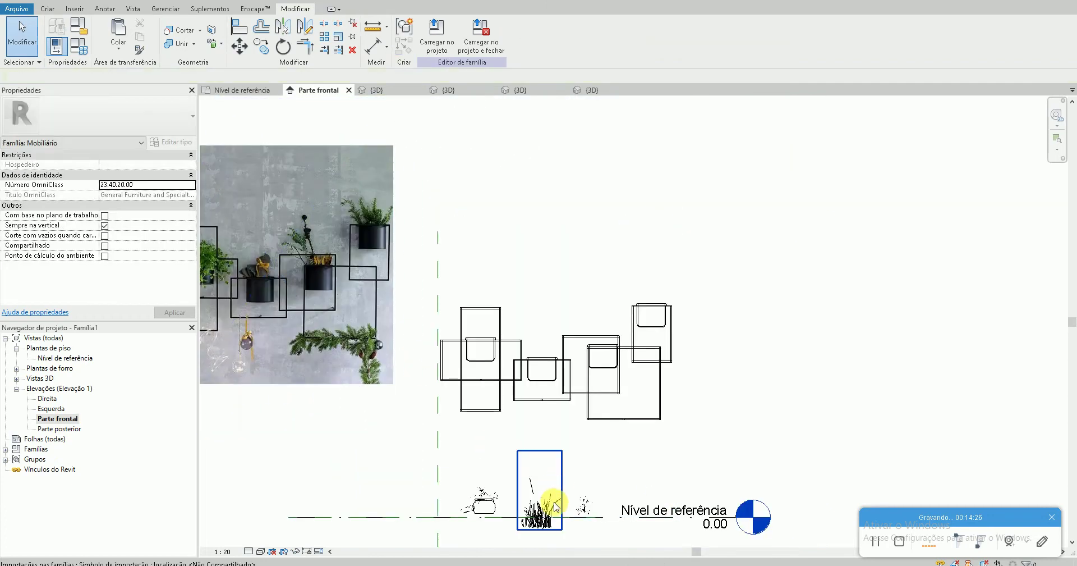
{"action": "left_click_drag", "start_coordinate": [549, 505], "coordinate": [544, 324]}
{"action": "scroll", "coordinate": [544, 324], "scroll_direction": "up", "scroll_amount": 5}
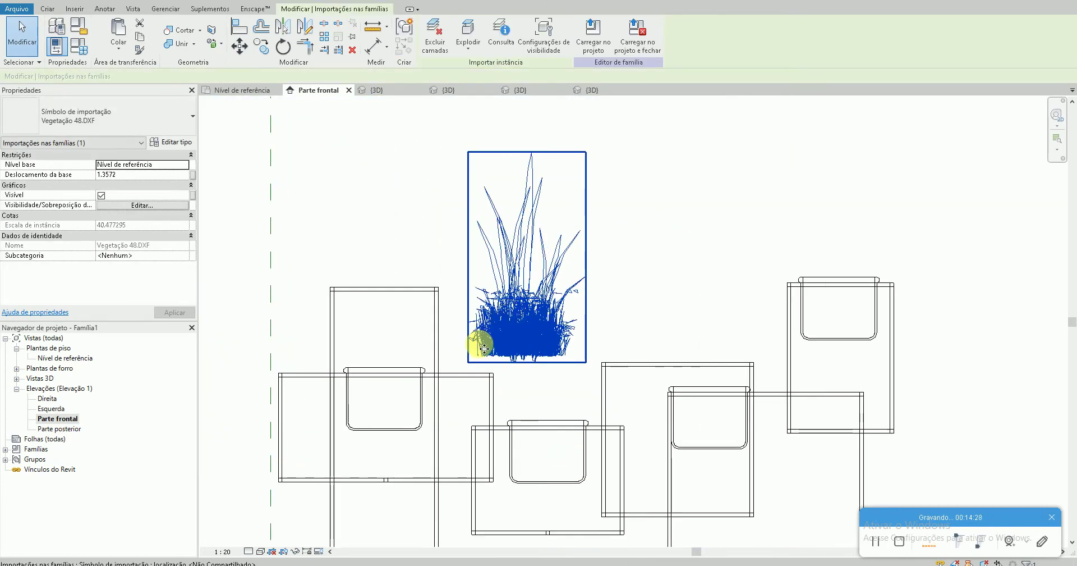
In plan, scale the grass down to 27.418087 with RE and move it into the left circle
{"action": "double_click", "coordinate": [65, 357]}
{"action": "left_click", "coordinate": [474, 409]}
{"action": "key", "text": "r"}
{"action": "key", "text": "e"}
{"action": "left_click", "coordinate": [469, 410]}
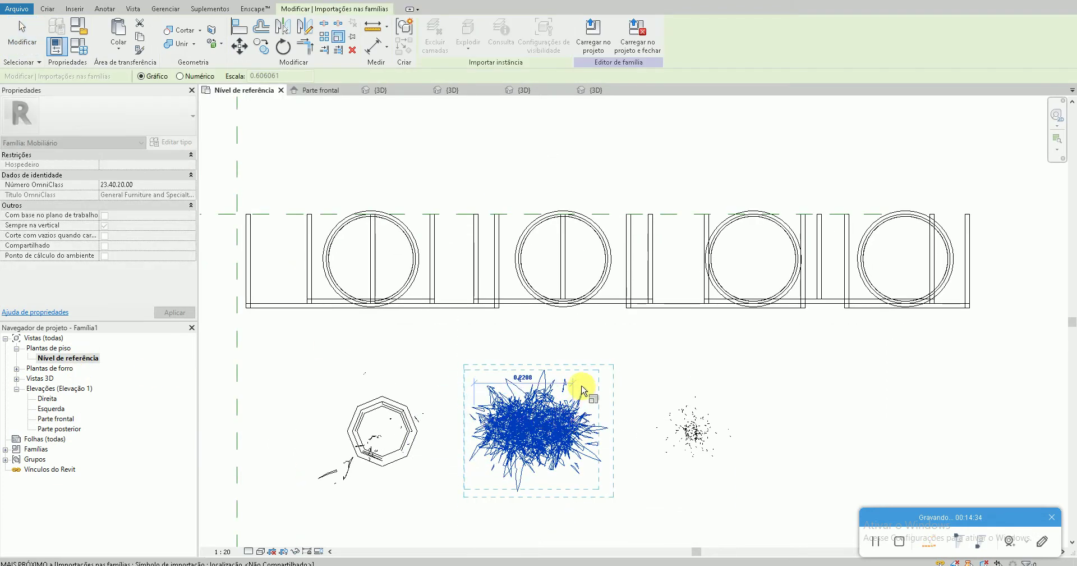
{"action": "left_click", "coordinate": [547, 355]}
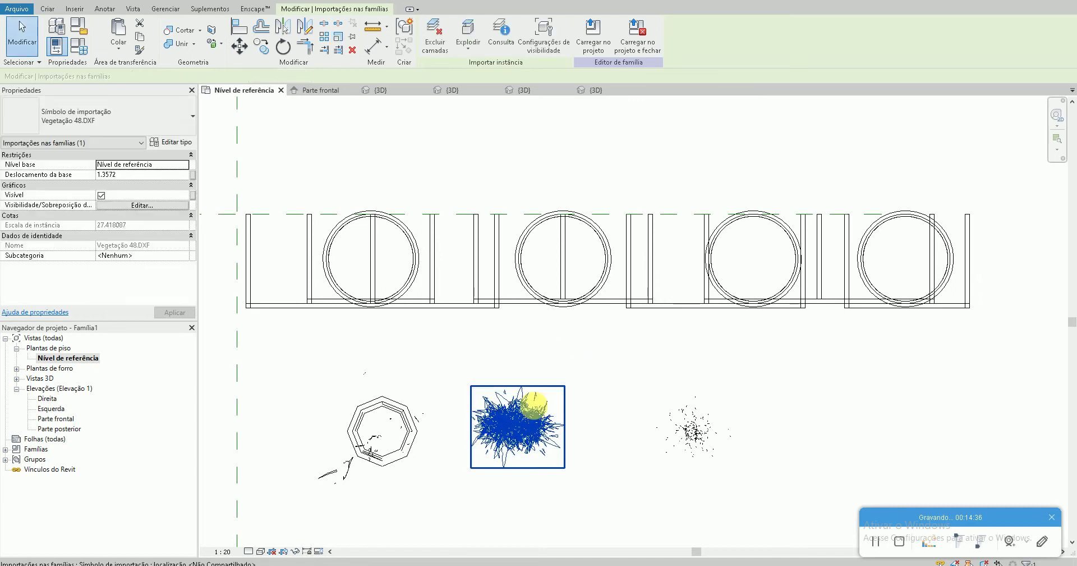
{"action": "left_click_drag", "start_coordinate": [533, 402], "coordinate": [380, 260]}
{"action": "key", "text": "Escape"}
Check the grass height in the front elevation and review it in 3D
{"action": "double_click", "coordinate": [57, 418]}
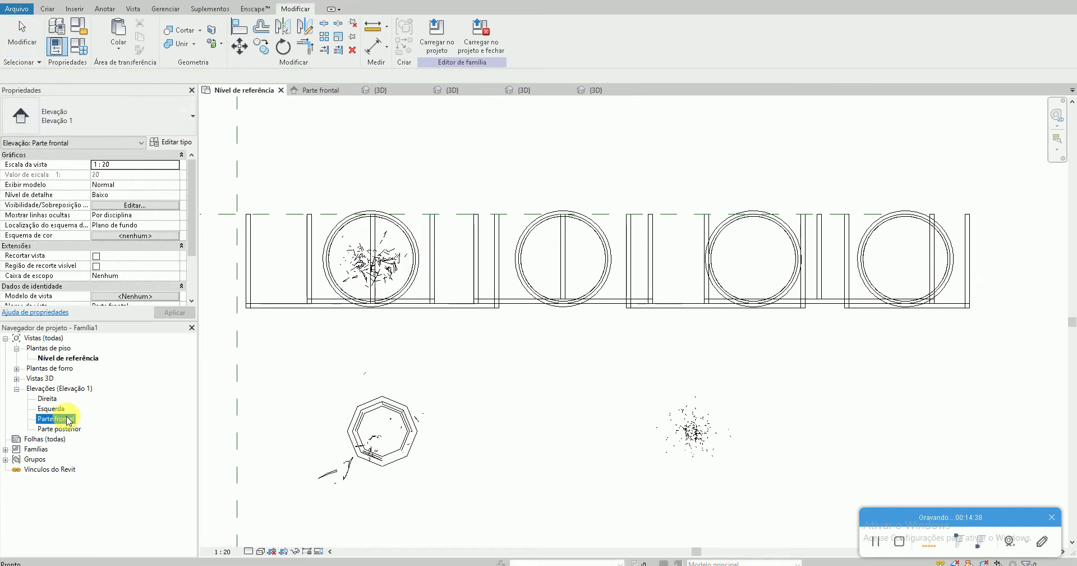
{"action": "left_click", "coordinate": [385, 357]}
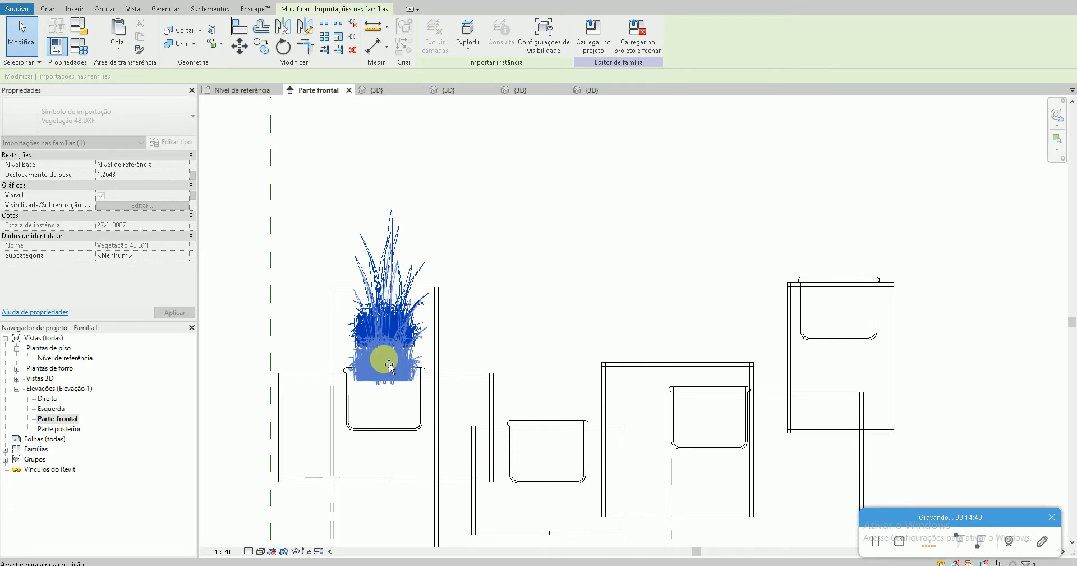
{"action": "key", "text": "Escape"}
{"action": "left_click", "coordinate": [205, 2]}
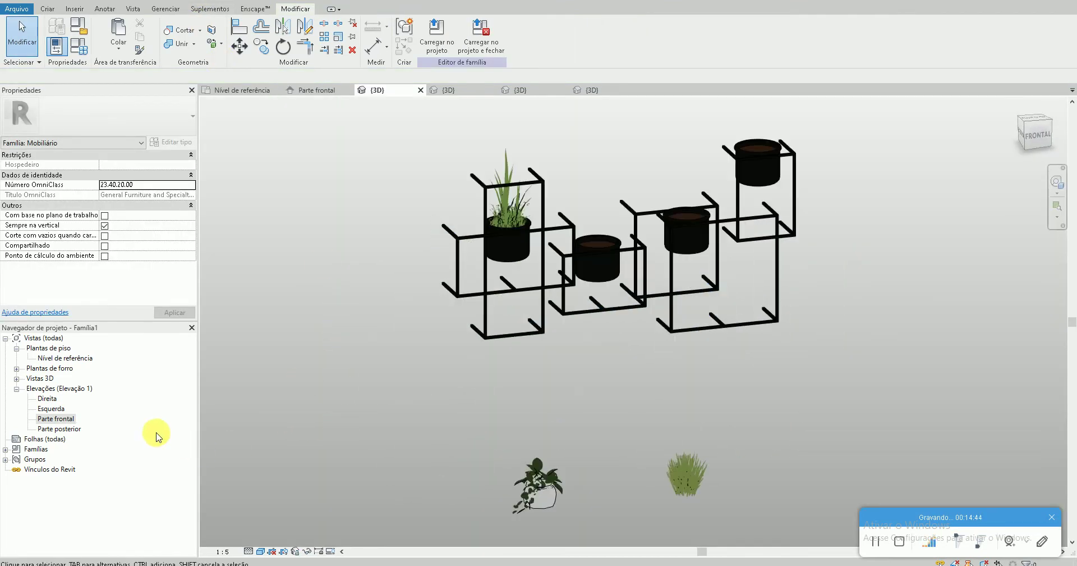
Move the Vegetação 50 grass into the third circle in plan and raise it into the third pot
{"action": "double_click", "coordinate": [65, 357]}
{"action": "mouse_move", "coordinate": [679, 443]}
{"action": "left_mouse_down"}
{"action": "mouse_move", "coordinate": [742, 268]}
{"action": "mouse_move", "coordinate": [813, 250]}
{"action": "left_mouse_up"}
{"action": "scroll", "coordinate": [720, 259], "scroll_direction": "up", "scroll_amount": 1}
{"action": "key", "text": "Escape"}
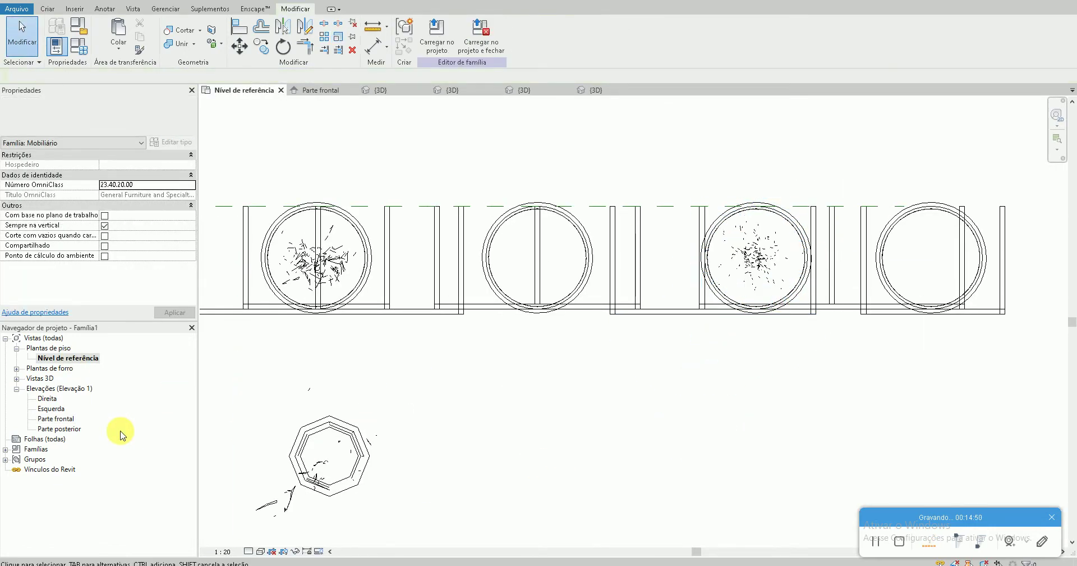
{"action": "double_click", "coordinate": [73, 418]}
{"action": "scroll", "coordinate": [577, 446], "scroll_direction": "down", "scroll_amount": 3}
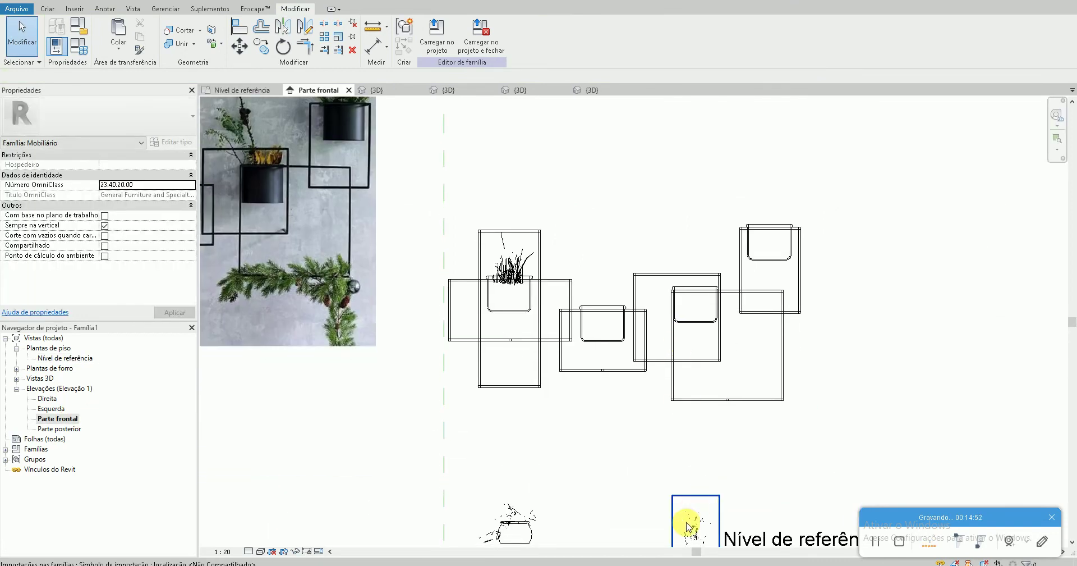
{"action": "mouse_move", "coordinate": [686, 522]}
{"action": "left_mouse_down"}
{"action": "mouse_move", "coordinate": [706, 288]}
{"action": "mouse_move", "coordinate": [693, 284]}
{"action": "left_mouse_up"}
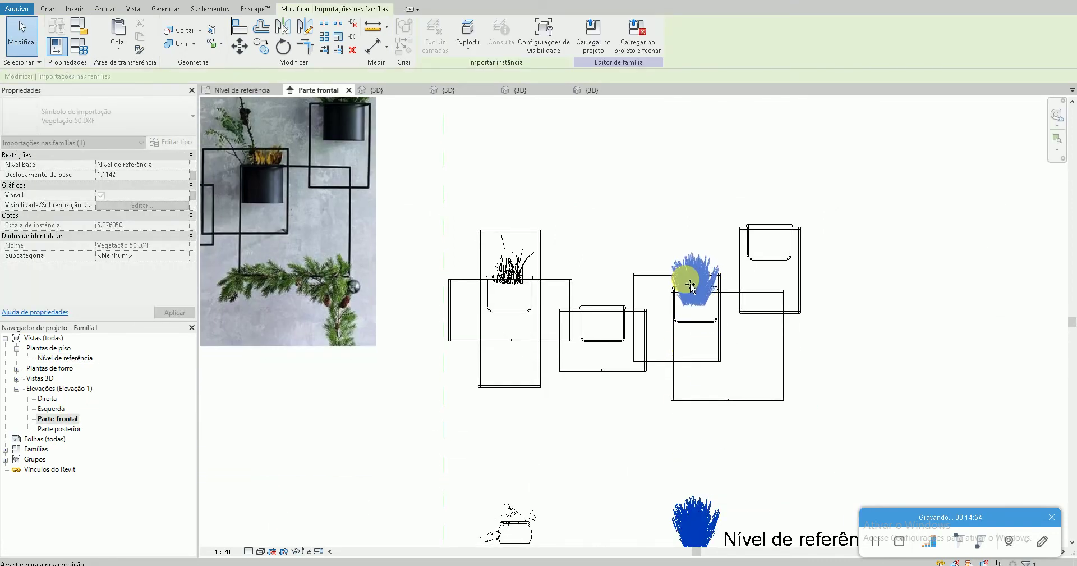
{"action": "left_click", "coordinate": [396, 138]}
{"action": "left_click", "coordinate": [377, 90]}
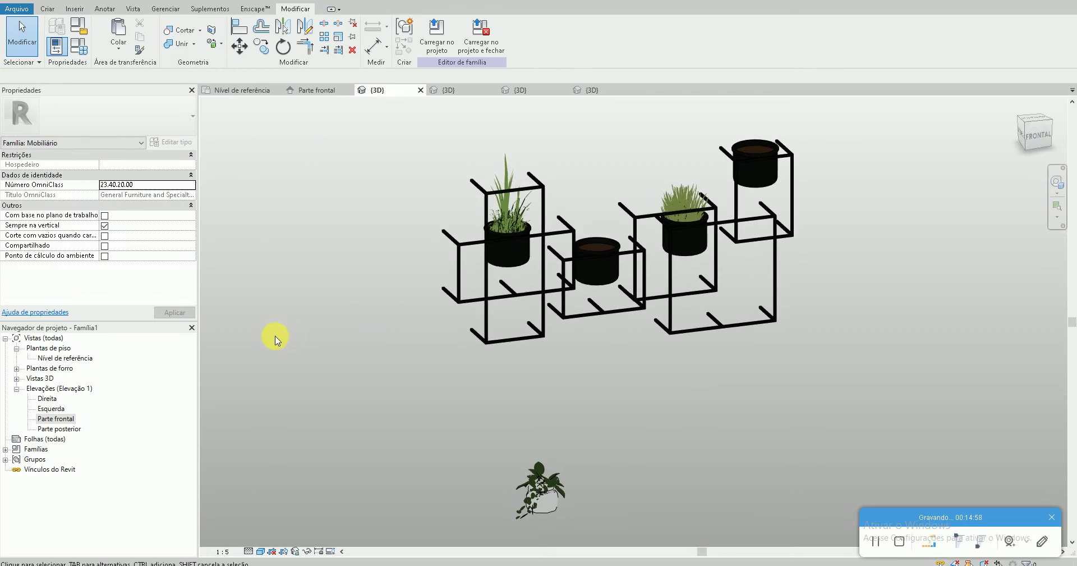
Move the Vegetação 43 vine onto the second circle and enlarge it with RE to fit the pot
{"action": "double_click", "coordinate": [75, 359]}
{"action": "left_click_drag", "start_coordinate": [390, 428], "coordinate": [576, 271]}
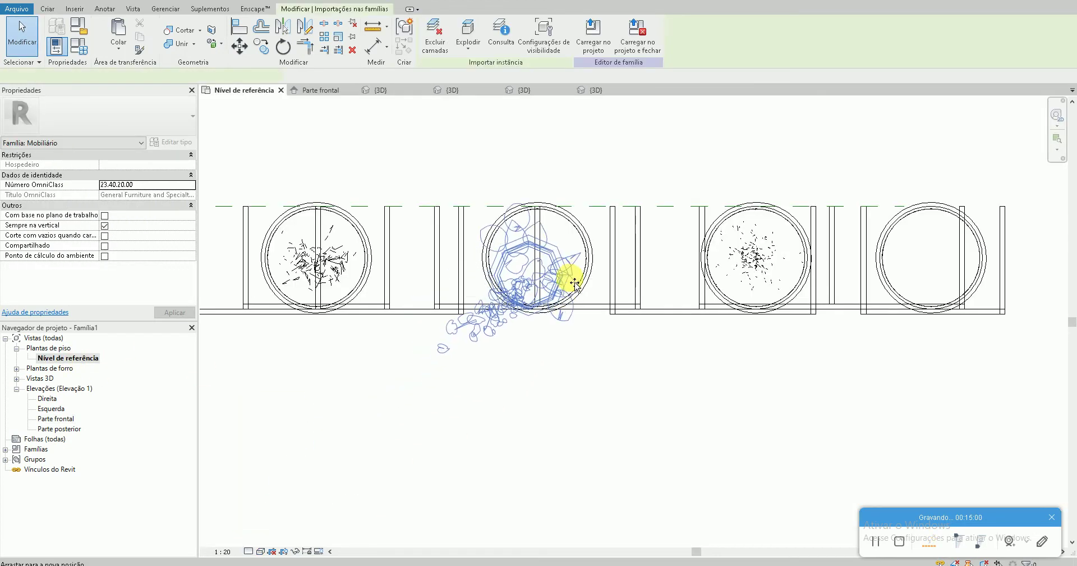
{"action": "scroll", "coordinate": [576, 271], "scroll_direction": "up", "scroll_amount": 3}
{"action": "key", "text": "r"}
{"action": "key", "text": "e"}
{"action": "left_click", "coordinate": [436, 260]}
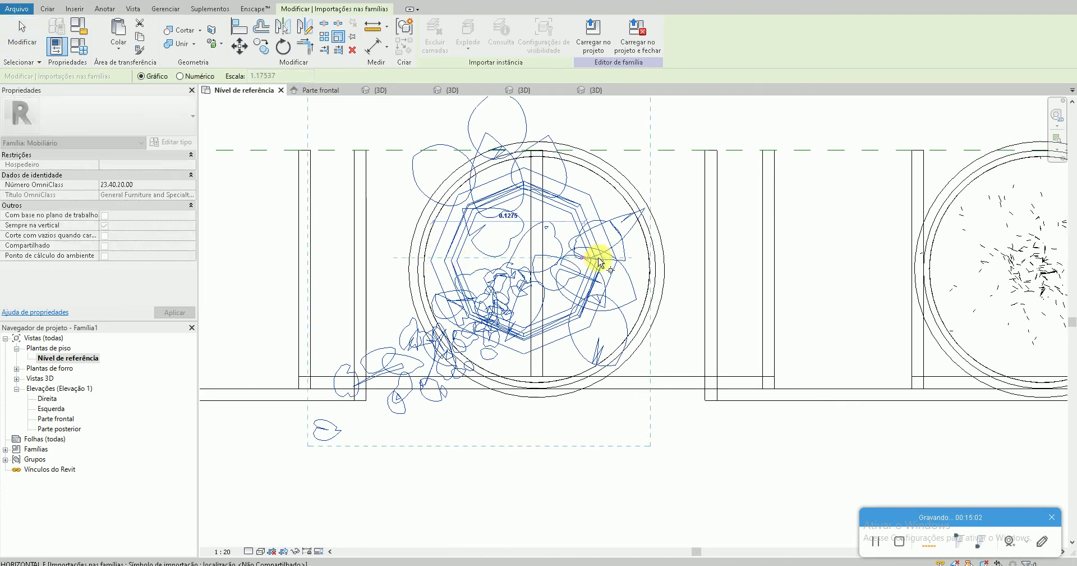
{"action": "left_click", "coordinate": [640, 264]}
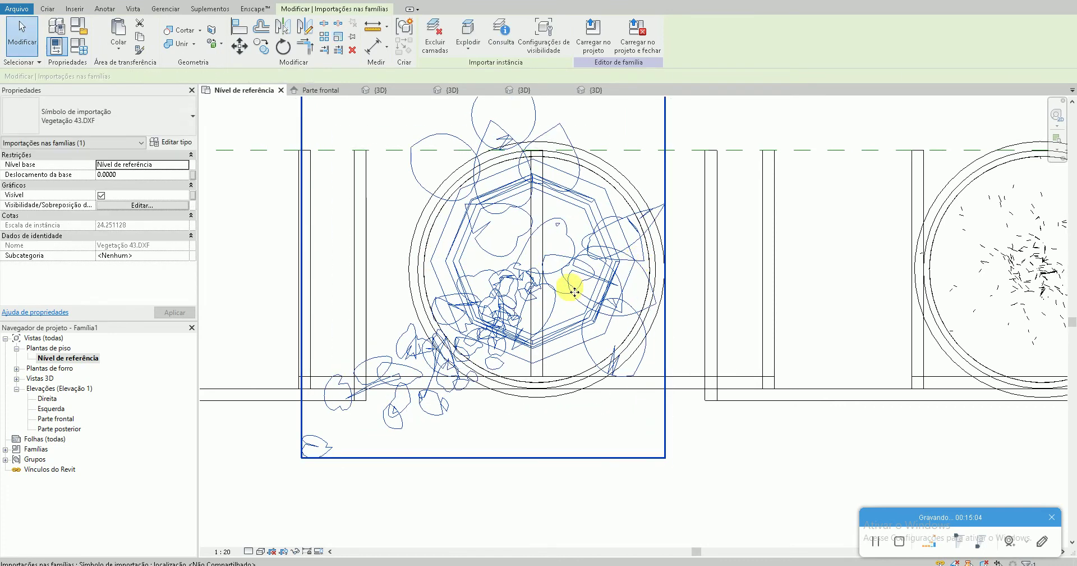
In the front elevation, raise the vine into the pot and nudge it two steps left and two up
{"action": "double_click", "coordinate": [58, 418]}
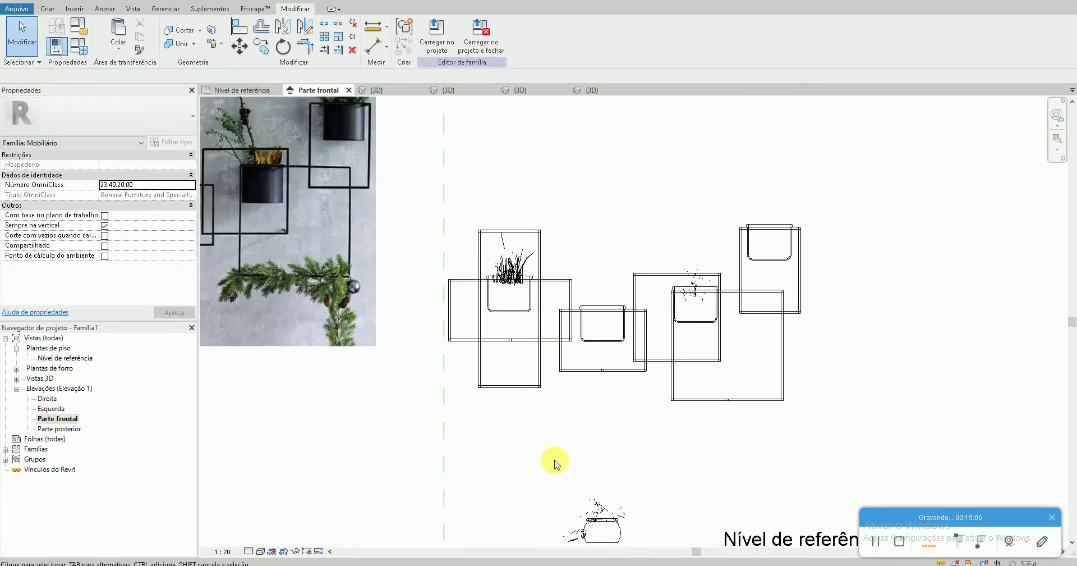
{"action": "left_click_drag", "start_coordinate": [598, 514], "coordinate": [594, 320]}
{"action": "scroll", "coordinate": [594, 322], "scroll_direction": "up", "scroll_amount": 2}
{"action": "scroll", "coordinate": [594, 334], "scroll_direction": "up", "scroll_amount": 2}
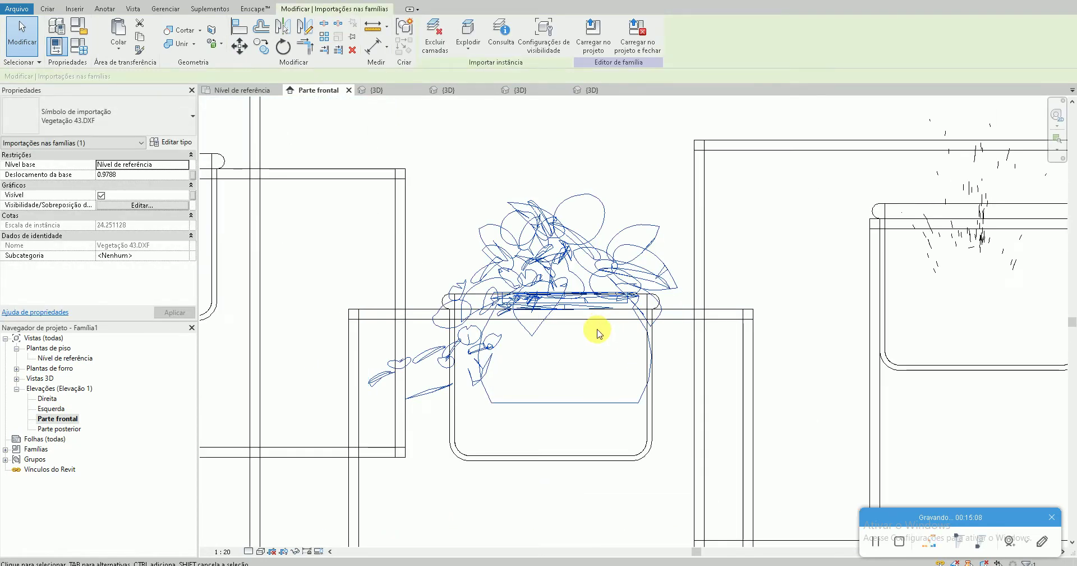
{"action": "scroll", "coordinate": [596, 345], "scroll_direction": "up", "scroll_amount": 1}
{"action": "key", "text": "Left"}
{"action": "key", "text": "Left"}
{"action": "key", "text": "Left"}
{"action": "key", "text": "Left"}
{"action": "key", "text": "Left"}
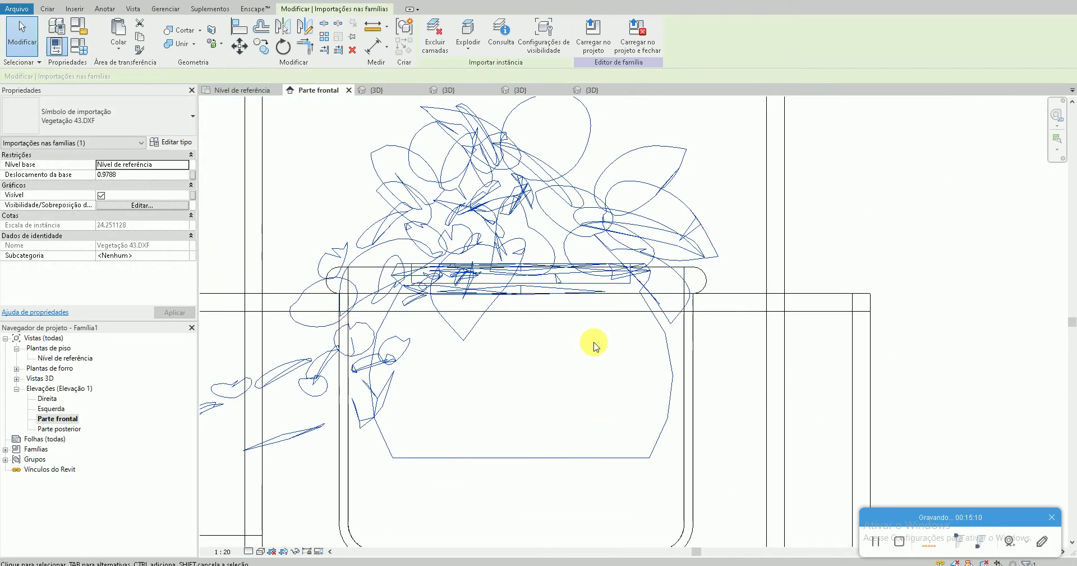
{"action": "key", "text": "Left"}
{"action": "key", "text": "Up"}
{"action": "key", "text": "Up"}
{"action": "key", "text": "Up"}
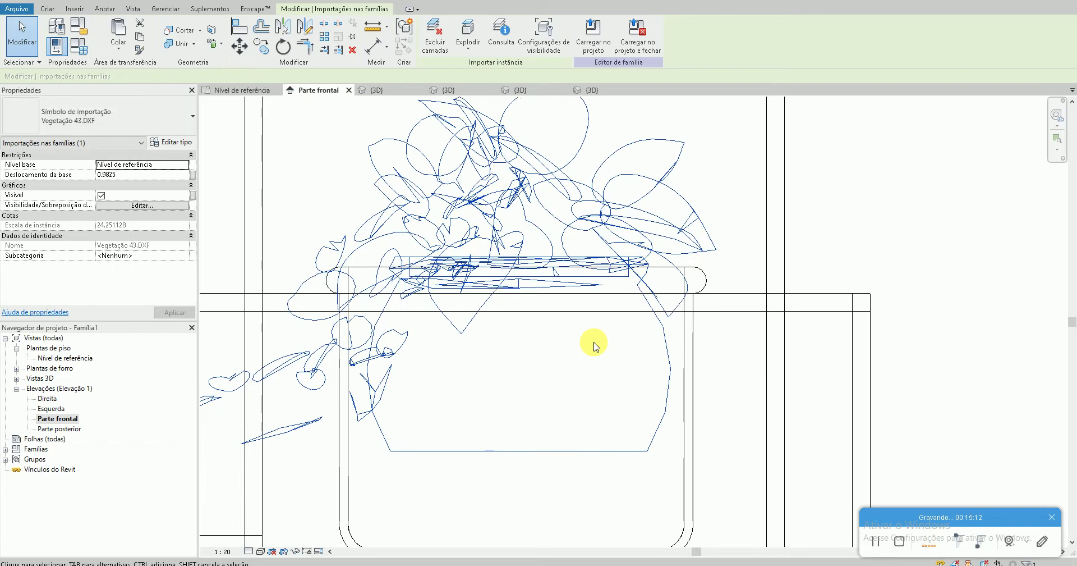
{"action": "key", "text": "Up"}
{"action": "key", "text": "Escape"}
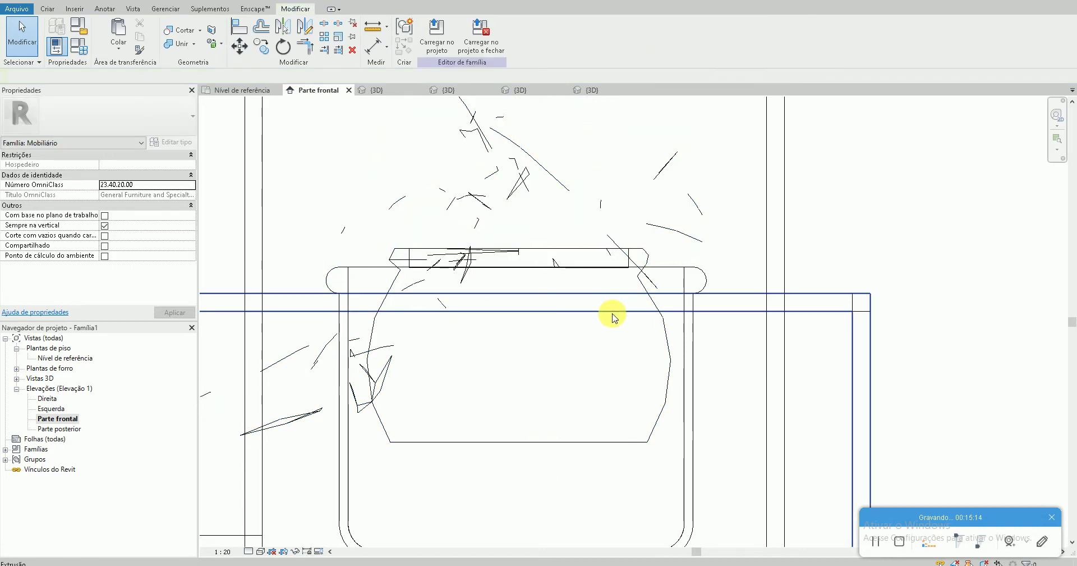
Compare the vine's placement against the pot outline and review the planter in 3D
{"action": "left_click", "coordinate": [520, 292]}
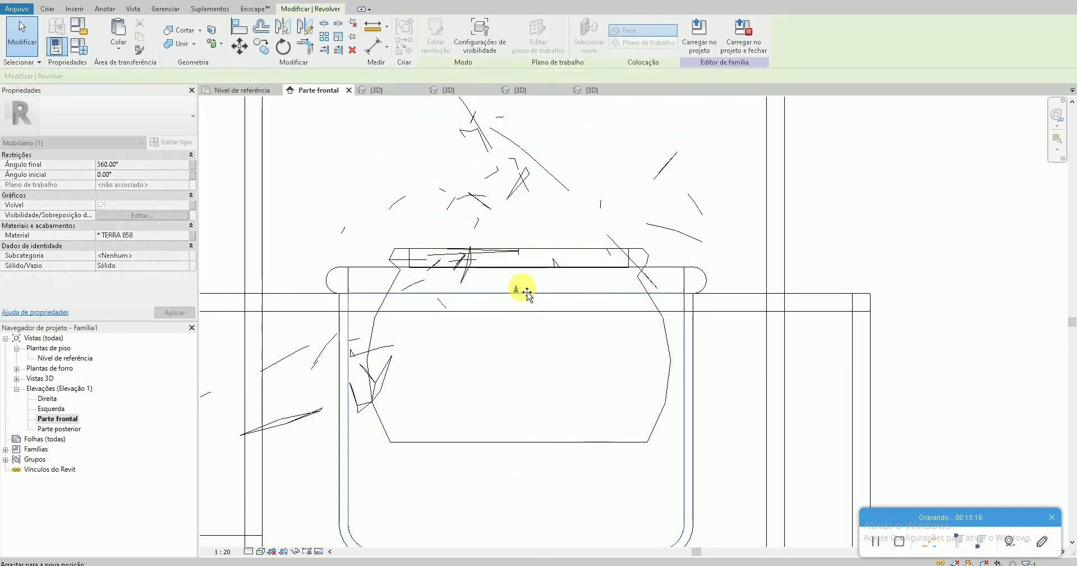
{"action": "left_click", "coordinate": [545, 237]}
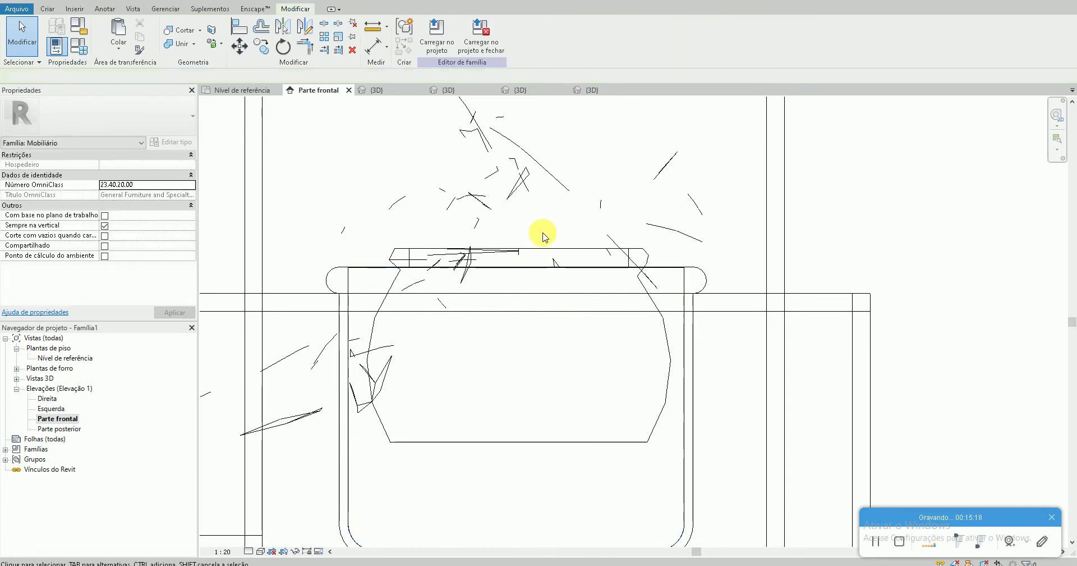
{"action": "left_click", "coordinate": [538, 182]}
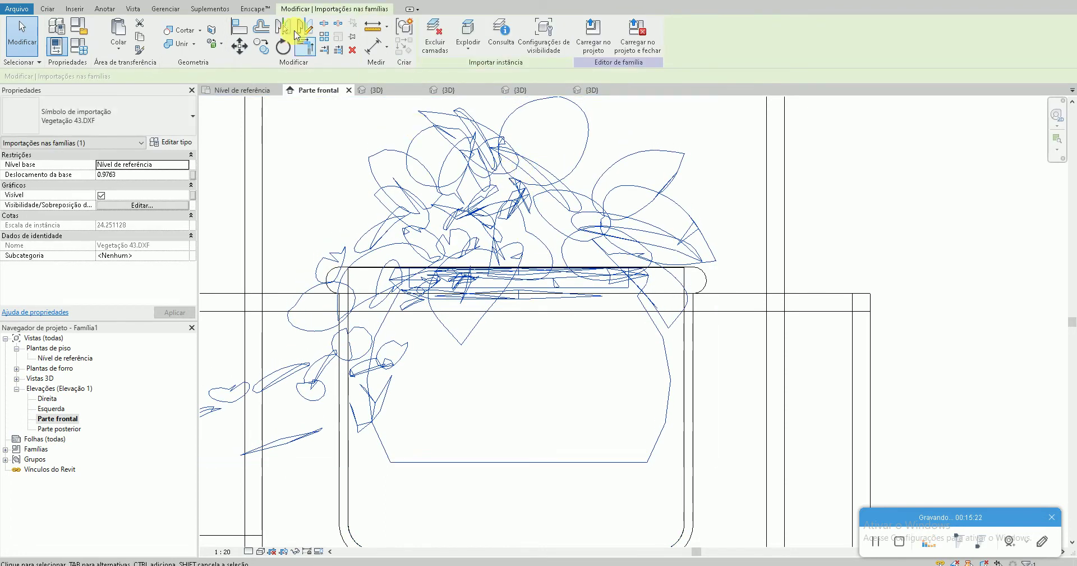
{"action": "left_click", "coordinate": [377, 90]}
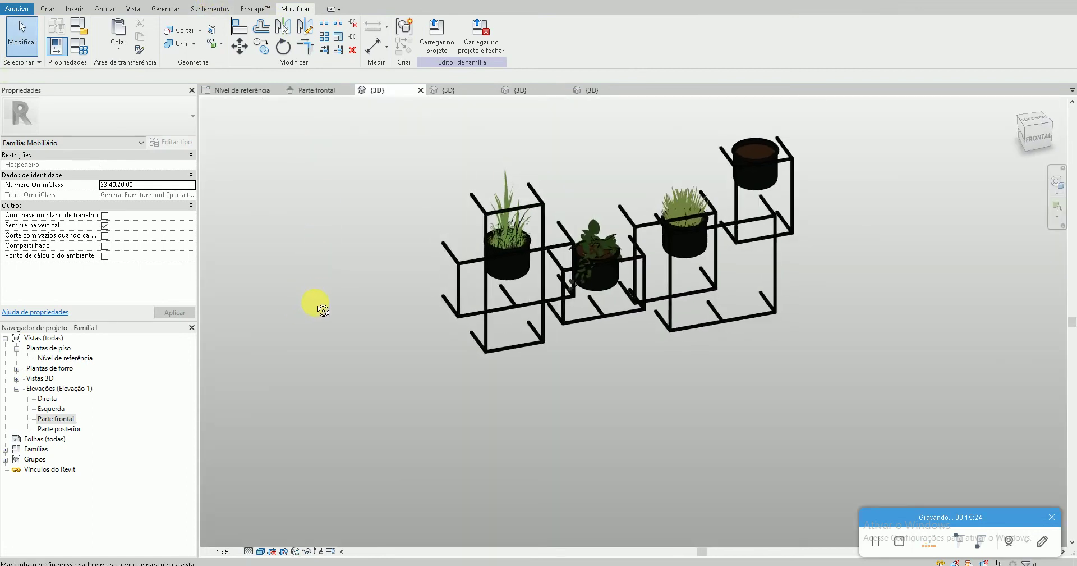
{"action": "scroll", "coordinate": [584, 301], "scroll_direction": "up", "scroll_amount": 5}
{"action": "scroll", "coordinate": [604, 378], "scroll_direction": "up", "scroll_amount": 2}
{"action": "scroll", "coordinate": [580, 477], "scroll_direction": "down", "scroll_amount": 1}
{"action": "scroll", "coordinate": [580, 478], "scroll_direction": "down", "scroll_amount": 3}
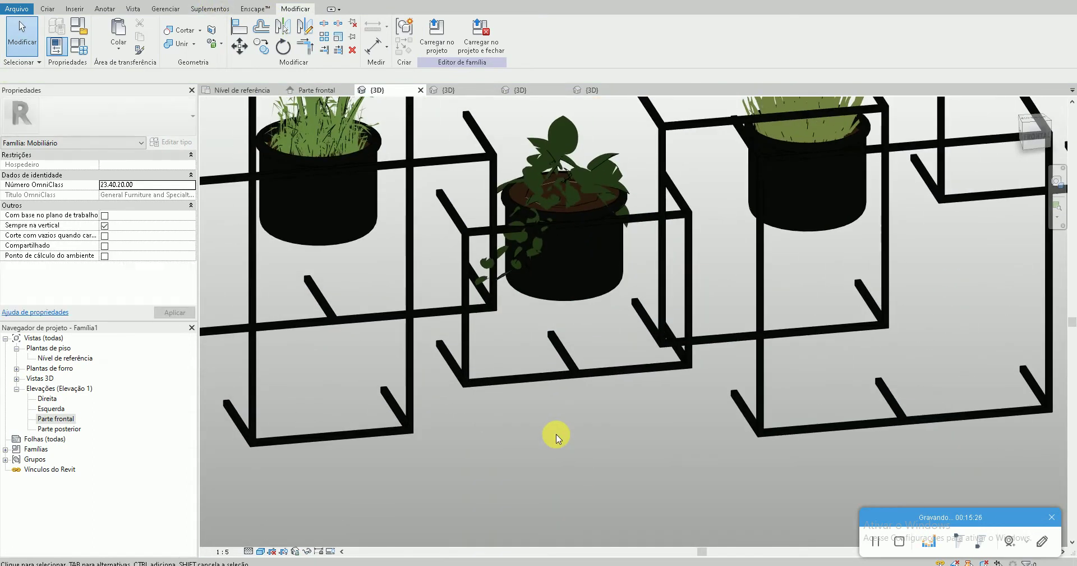
{"action": "middle_click", "coordinate": [557, 433]}
{"action": "middle_click_drag", "start_coordinate": [577, 480], "coordinate": [564, 473], "text": "shift"}
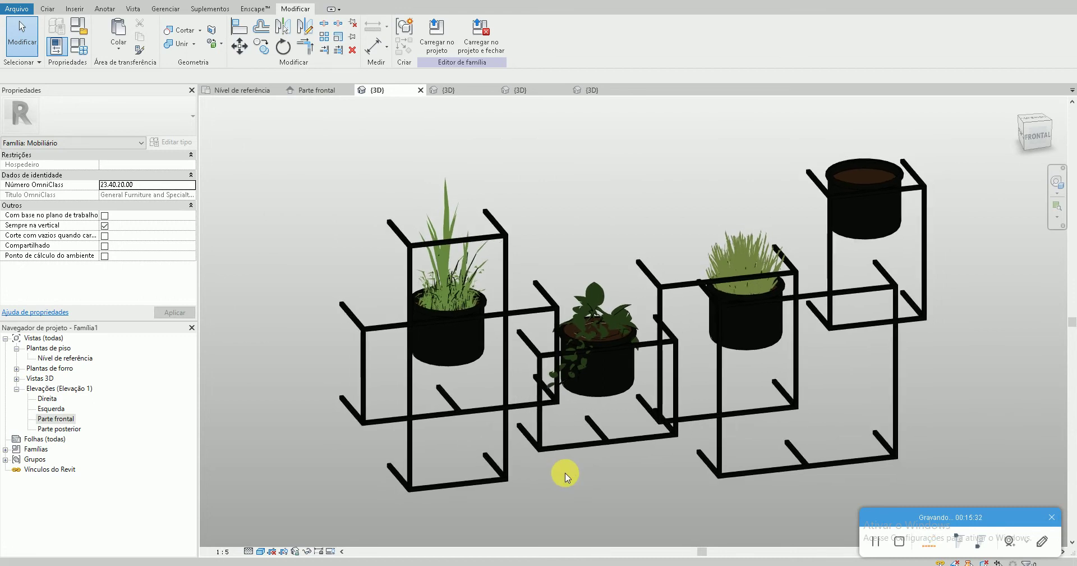
{"action": "double_click", "coordinate": [68, 418]}
{"action": "scroll", "coordinate": [409, 308], "scroll_direction": "down", "scroll_amount": 3}
{"action": "scroll", "coordinate": [510, 368], "scroll_direction": "down", "scroll_amount": 3}
Copy the tall grass from the first pot into the top-right pot with CO
{"action": "left_click", "coordinate": [331, 247]}
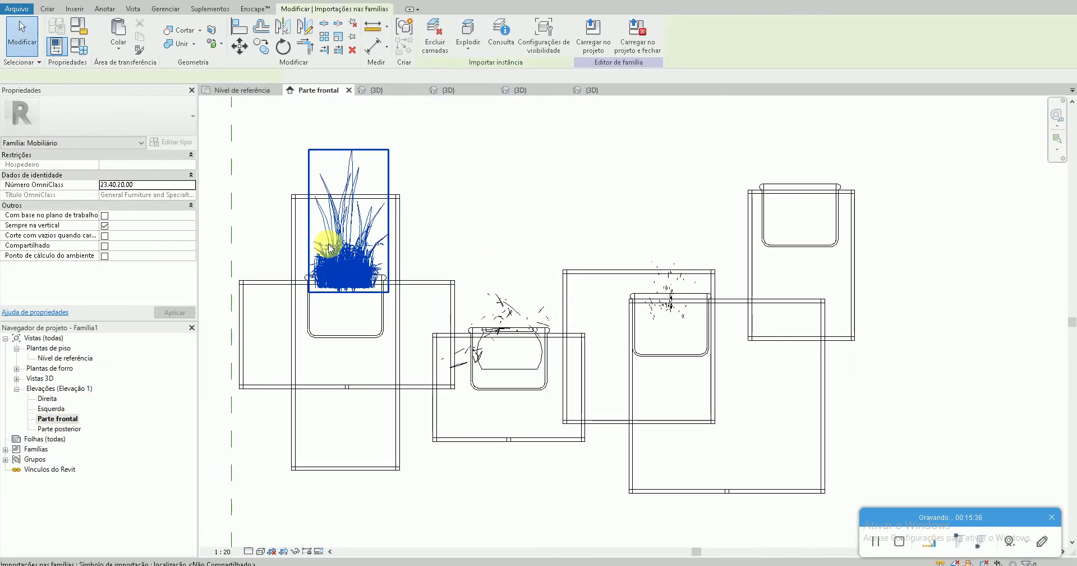
{"action": "key", "text": "c"}
{"action": "key", "text": "o"}
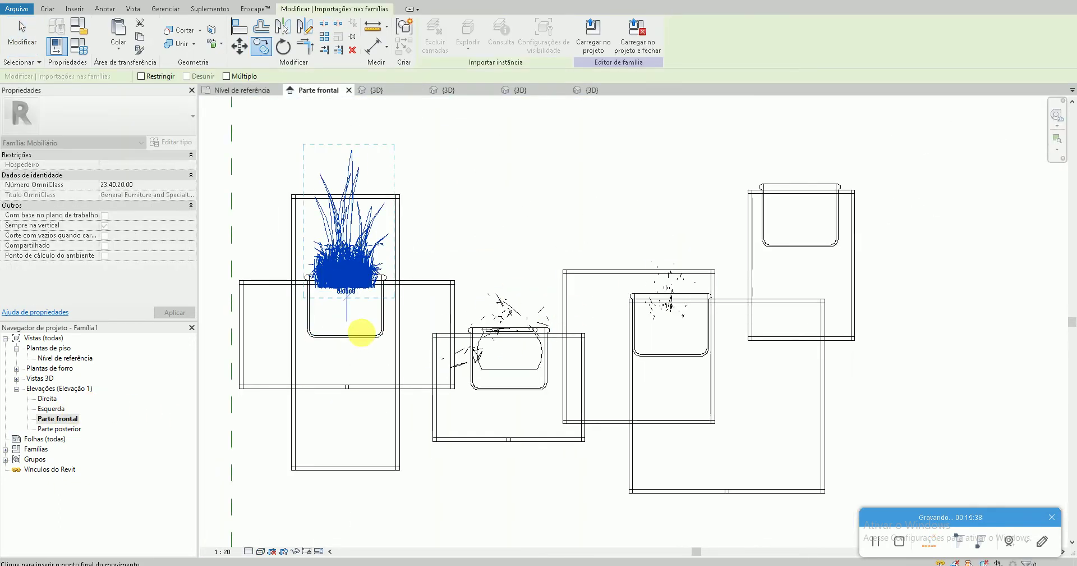
{"action": "left_click", "coordinate": [797, 230]}
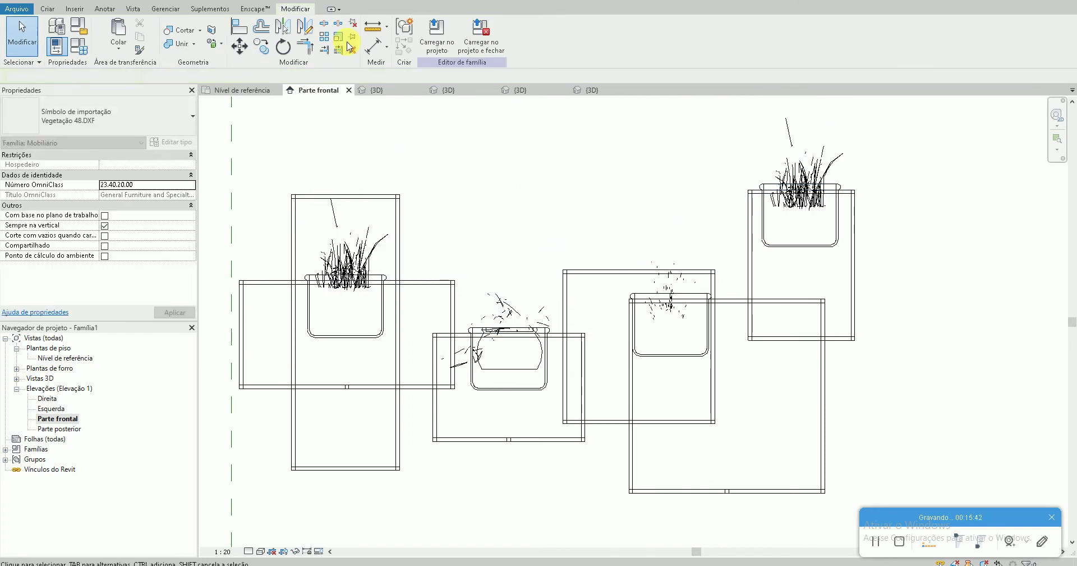
{"action": "key", "text": "Escape"}
{"action": "key", "text": "ctrl+Tab"}
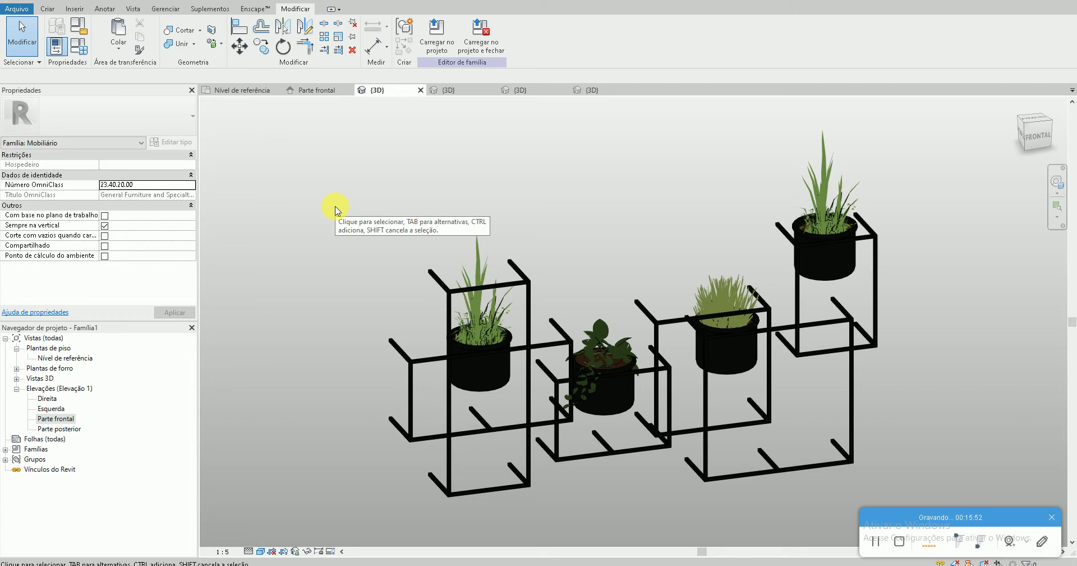
Inspect the vine in the front elevation, then return to the 3D view
{"action": "double_click", "coordinate": [50, 418]}
{"action": "scroll", "coordinate": [550, 314], "scroll_direction": "up", "scroll_amount": 3}
{"action": "scroll", "coordinate": [467, 305], "scroll_direction": "up", "scroll_amount": 2}
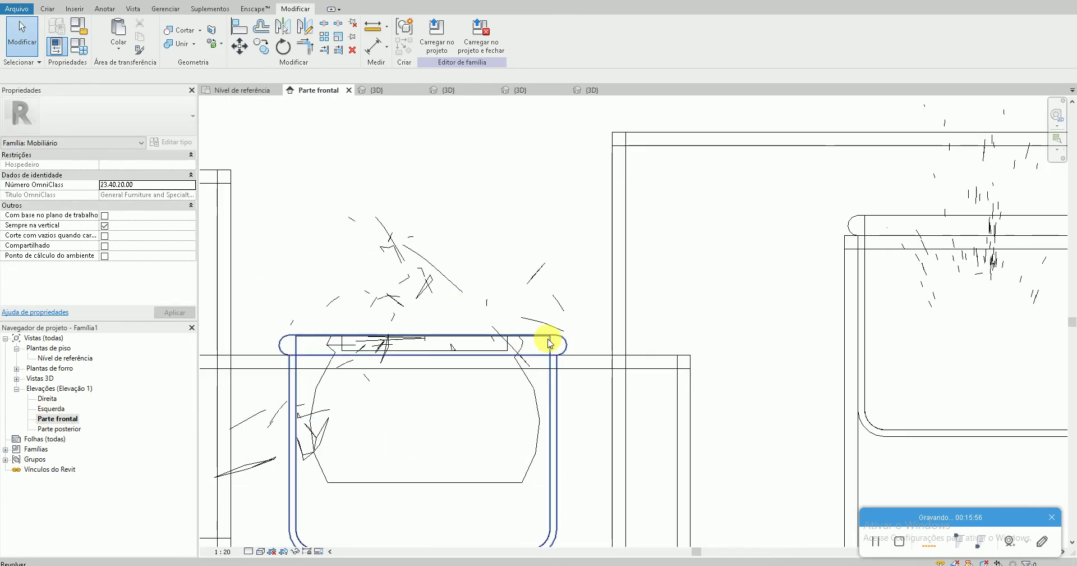
{"action": "scroll", "coordinate": [450, 295], "scroll_direction": "up", "scroll_amount": 2}
{"action": "left_click", "coordinate": [404, 264]}
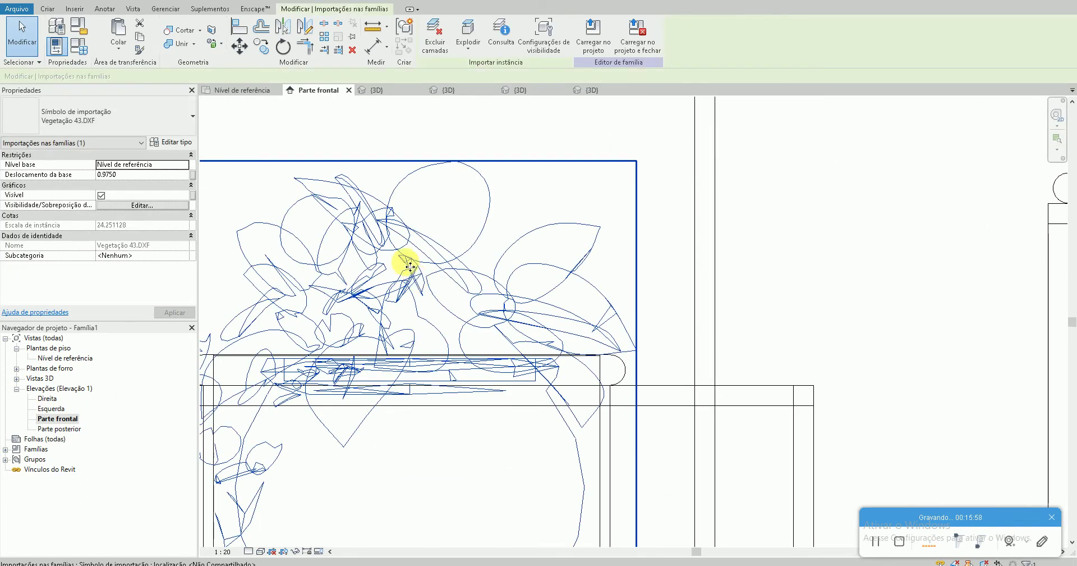
{"action": "left_click", "coordinate": [377, 90]}
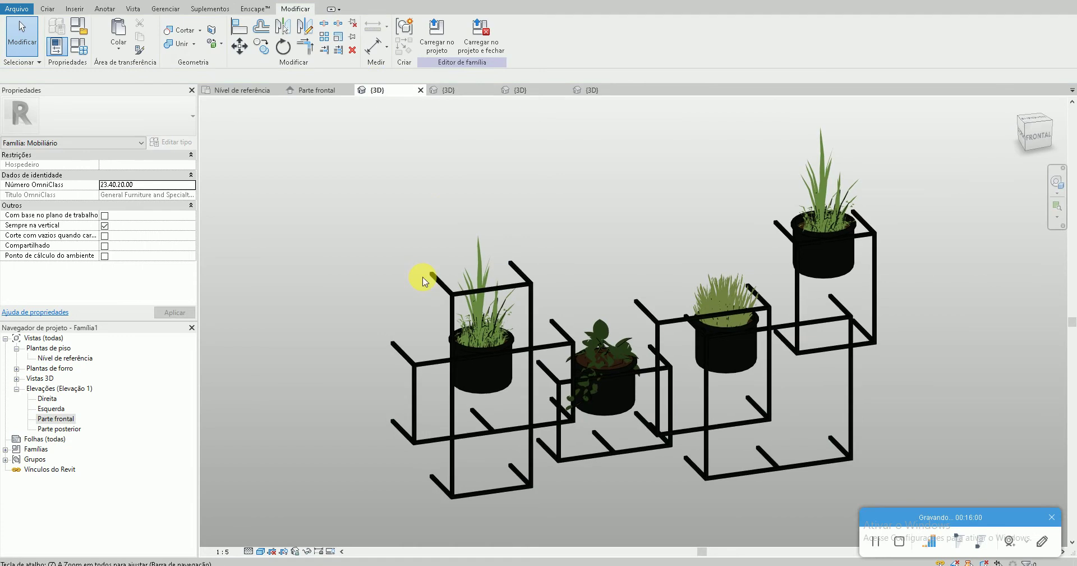
Save the family via Salvar como into Pacote 8 as 'Conjunto de Decoração Verde Parede'
{"action": "left_click", "coordinate": [22, 10]}
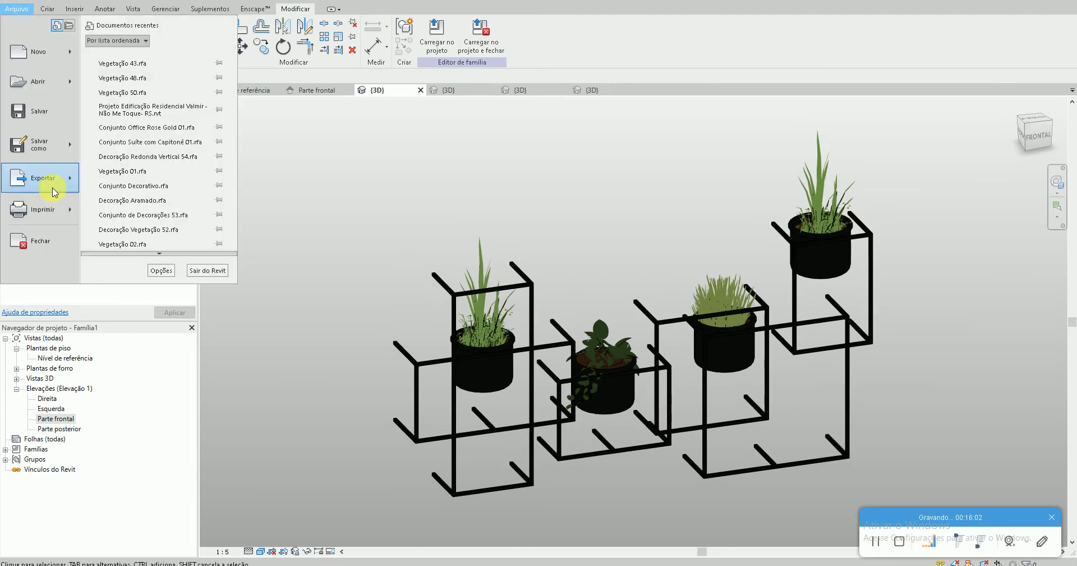
{"action": "mouse_move", "coordinate": [38, 145]}
{"action": "left_click", "coordinate": [154, 174]}
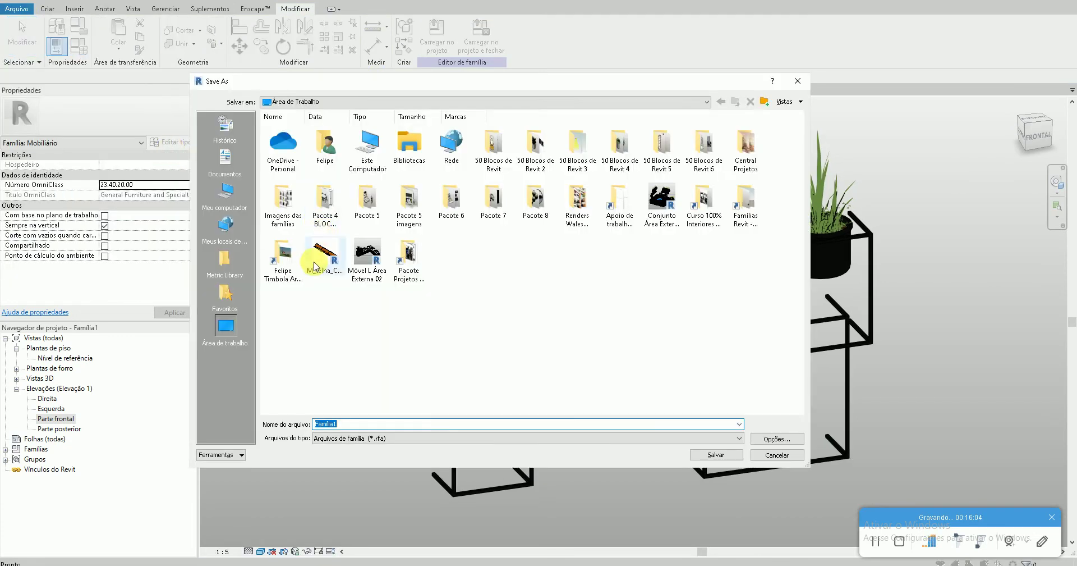
{"action": "double_click", "coordinate": [535, 204]}
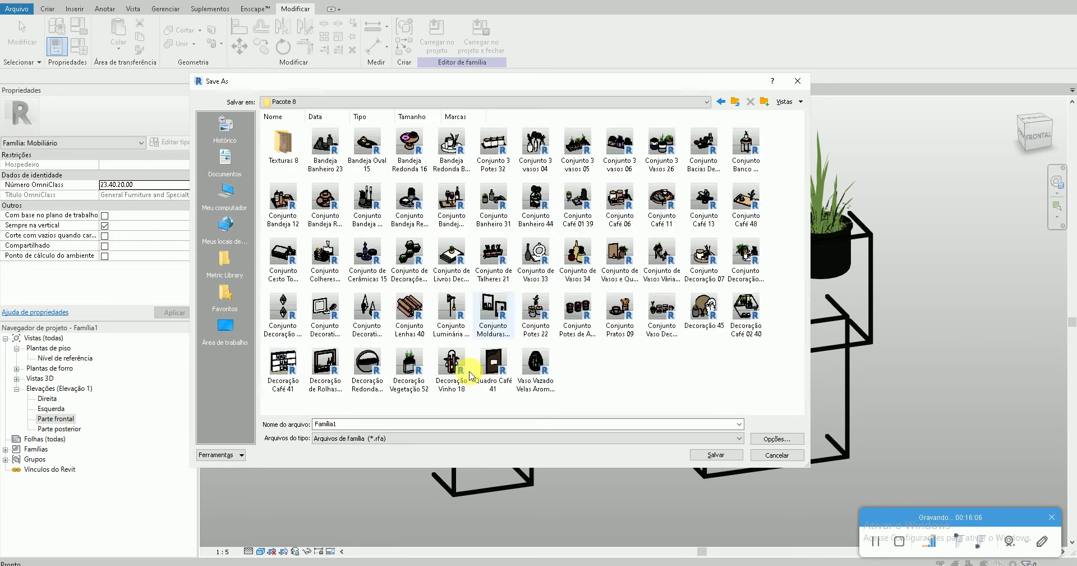
{"action": "type", "text": "Conj"}
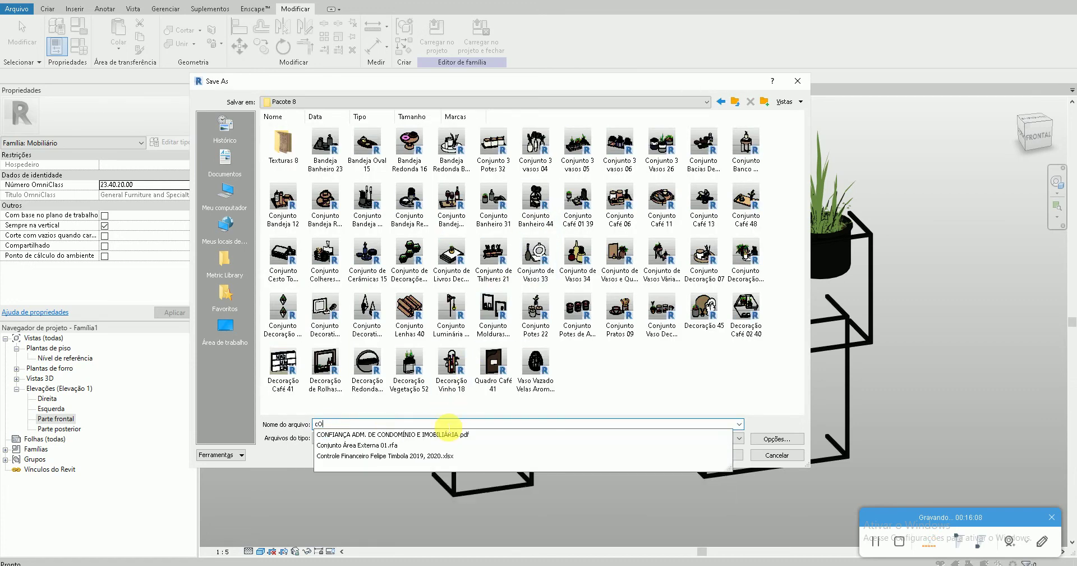
{"action": "type", "text": "unto de Decoração Verde Parede 55"}
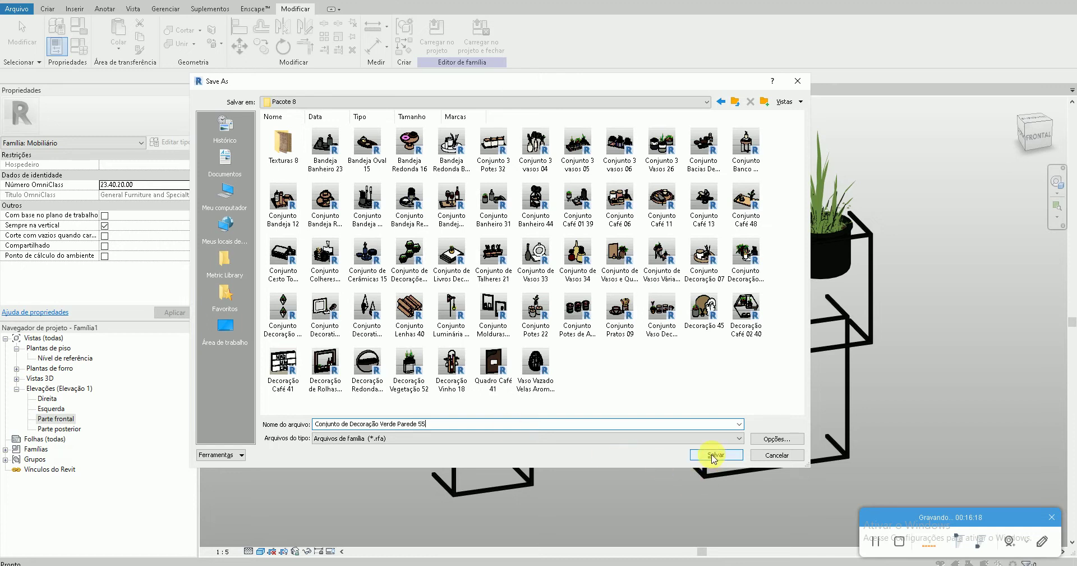
{"action": "left_click", "coordinate": [714, 456]}
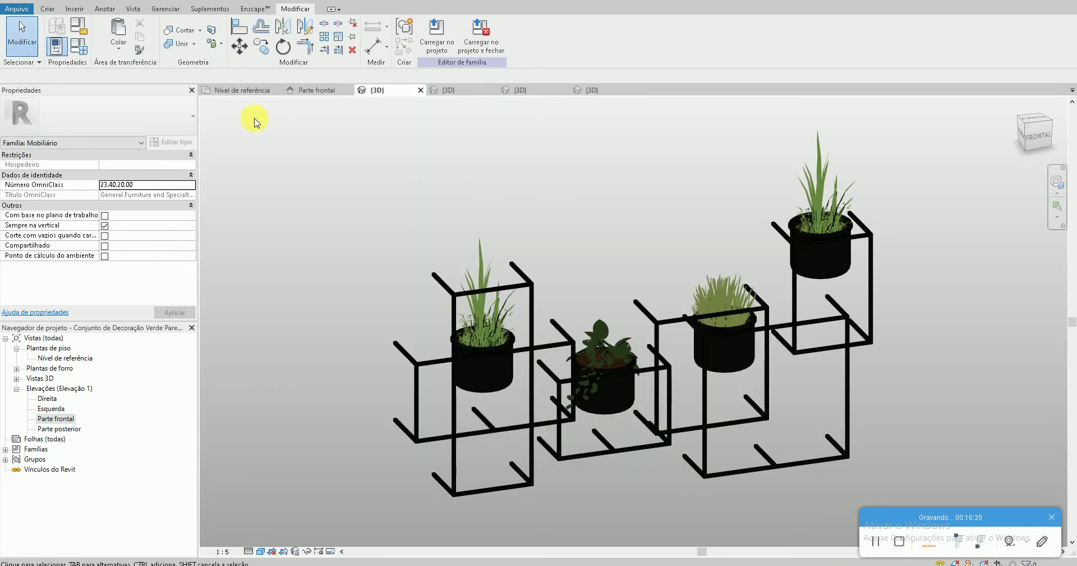
Close the planter family and plant family views
{"action": "left_click", "coordinate": [275, 90]}
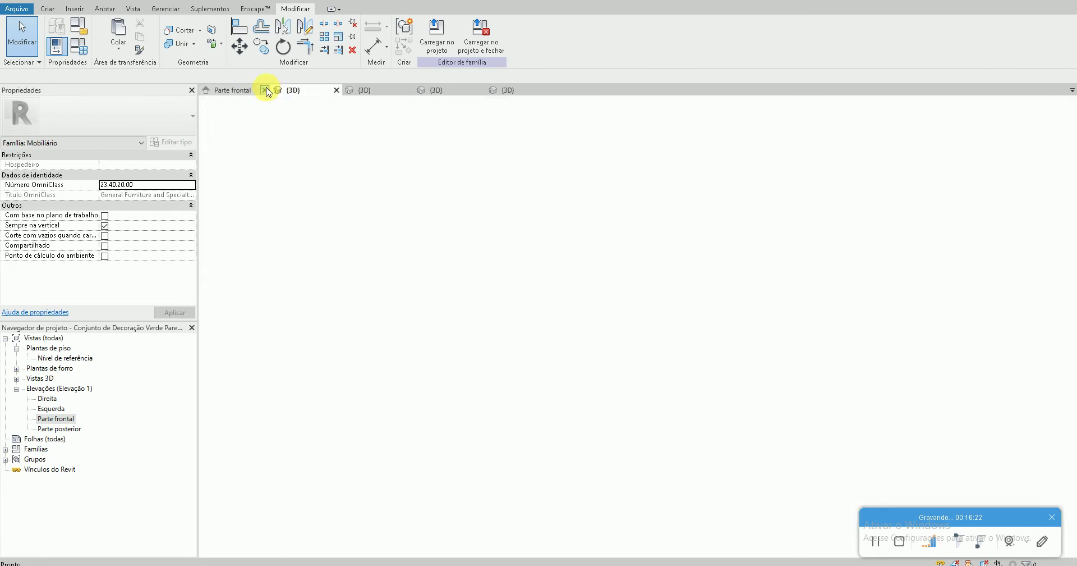
{"action": "left_click", "coordinate": [266, 89]}
{"action": "left_click", "coordinate": [266, 90]}
{"action": "left_click", "coordinate": [266, 90]}
{"action": "left_click", "coordinate": [266, 90]}
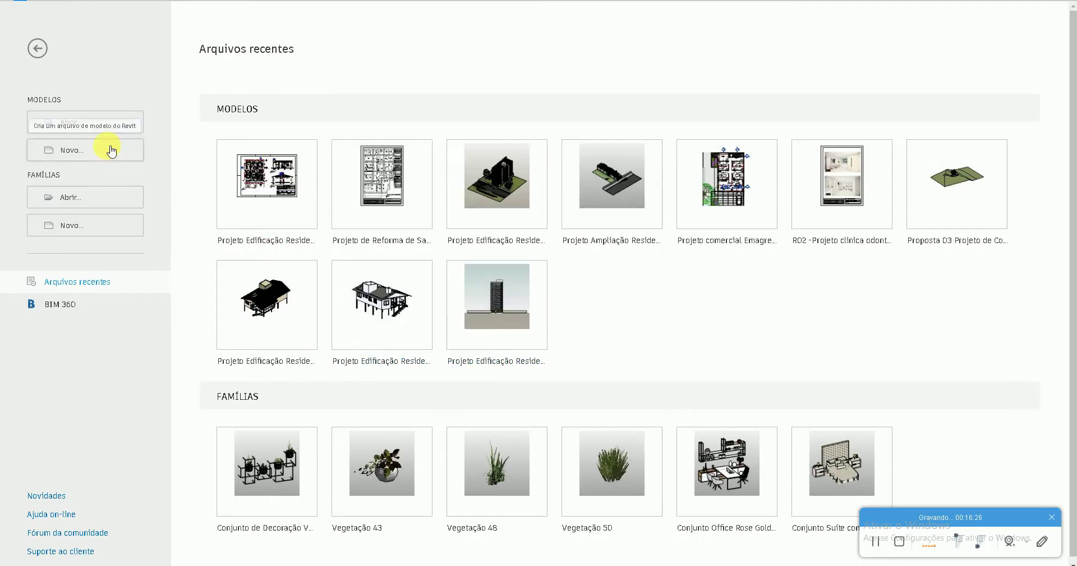
Create a new project from the architectural template
{"action": "left_click", "coordinate": [103, 149]}
{"action": "left_click", "coordinate": [497, 261]}
{"action": "left_click", "coordinate": [487, 286]}
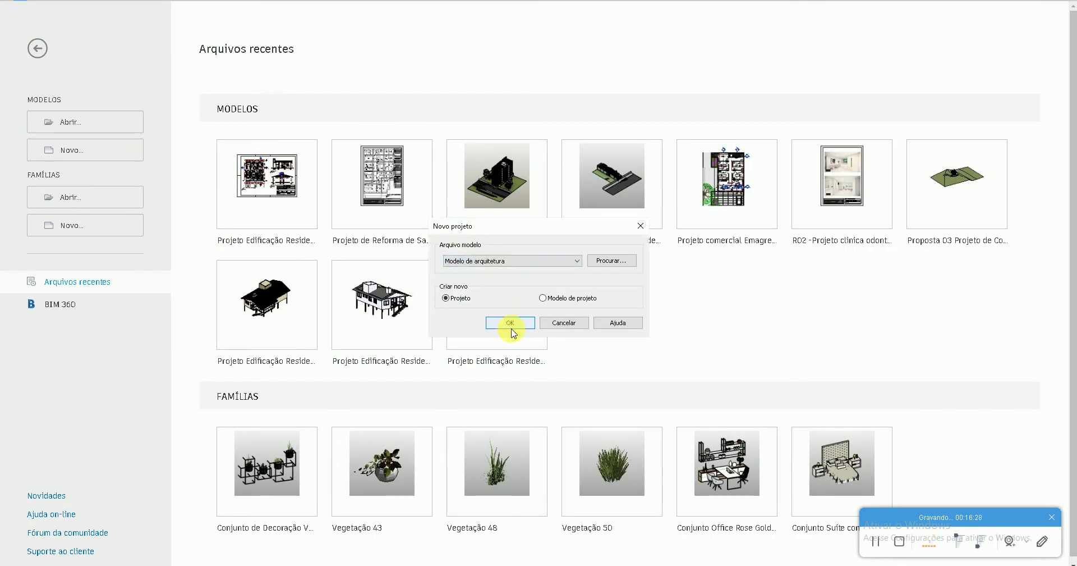
{"action": "left_click", "coordinate": [511, 322]}
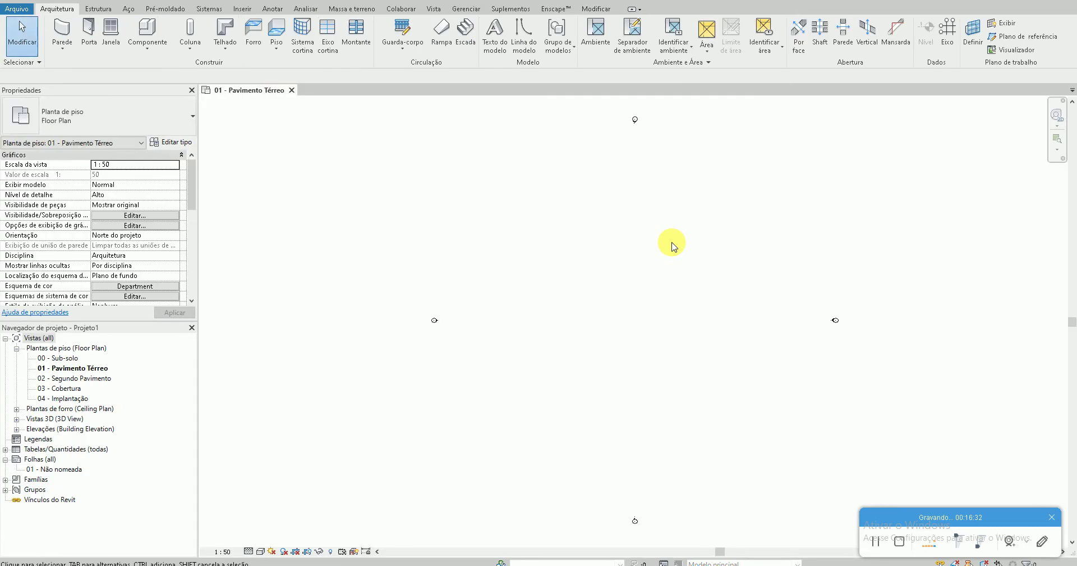
Load Conjunto de Decoração Verde Parede 55.rfa from Pacote 8 and place it in the floor plan
{"action": "left_click", "coordinate": [139, 32]}
{"action": "left_click", "coordinate": [502, 32]}
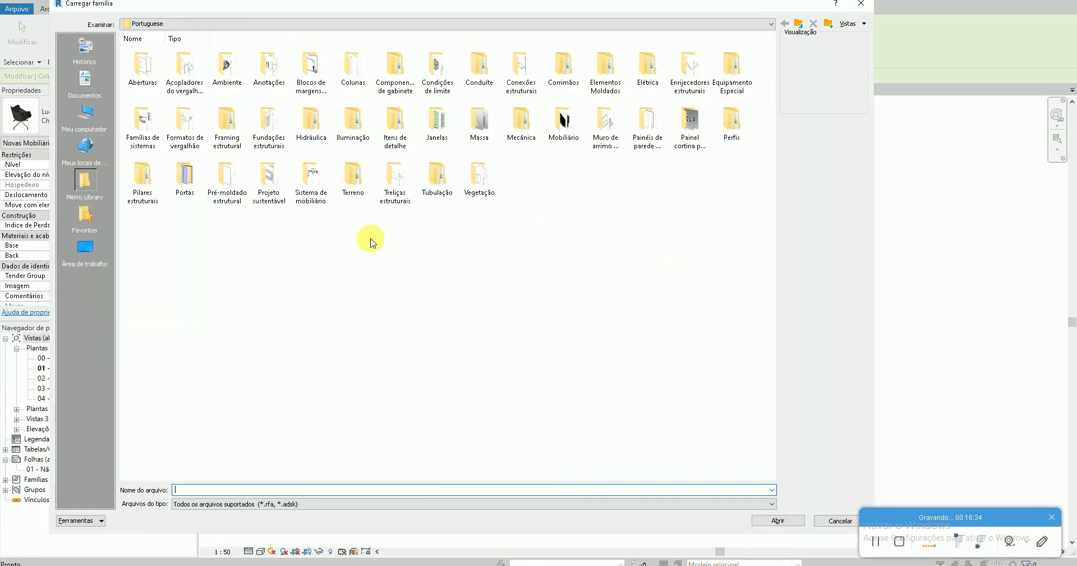
{"action": "left_click", "coordinate": [95, 263]}
{"action": "left_click", "coordinate": [521, 85]}
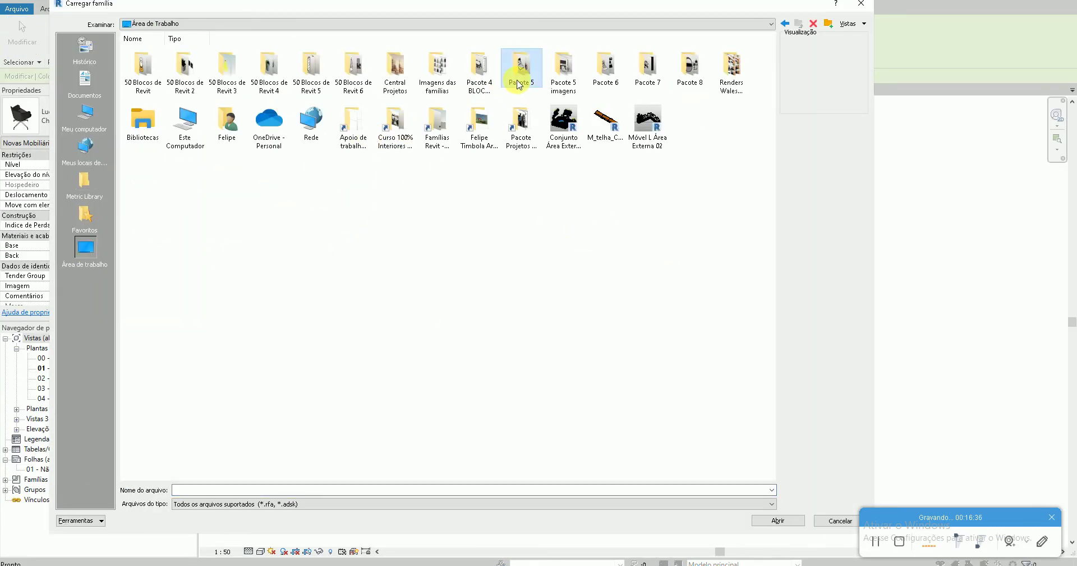
{"action": "double_click", "coordinate": [687, 91]}
{"action": "right_click", "coordinate": [509, 289]}
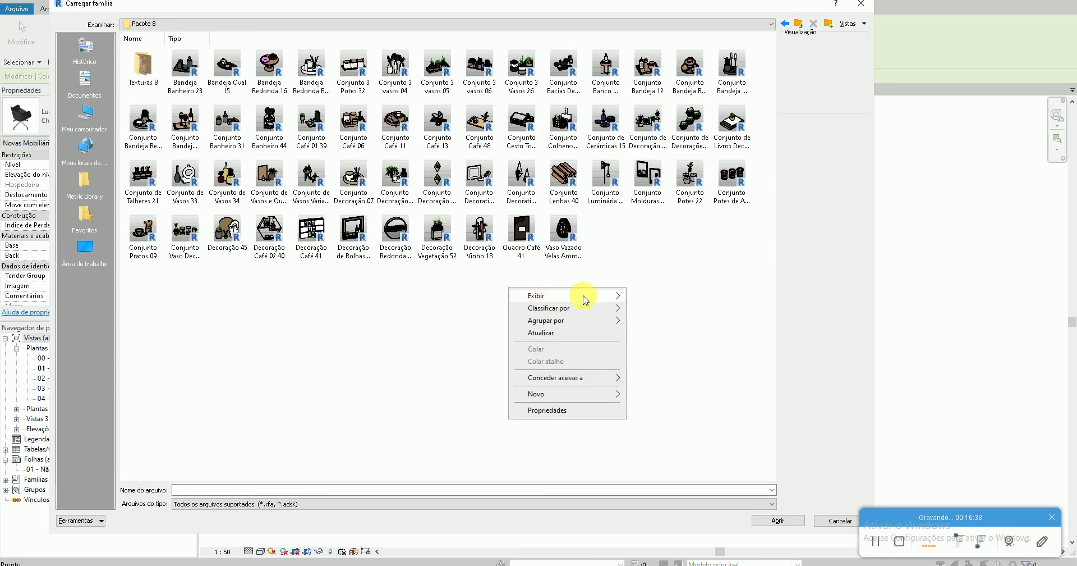
{"action": "left_click", "coordinate": [649, 313]}
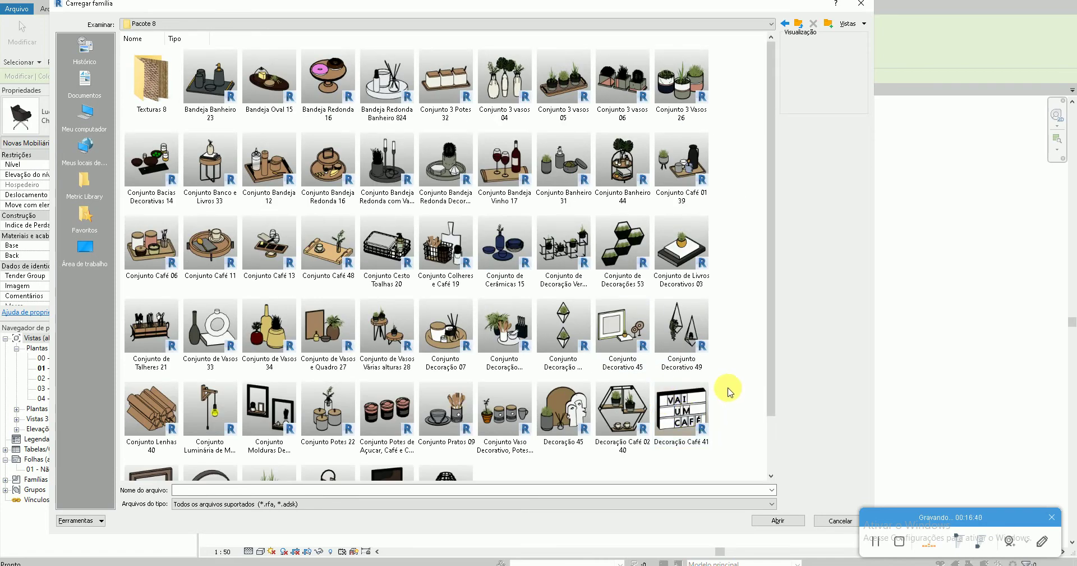
{"action": "left_click", "coordinate": [567, 258]}
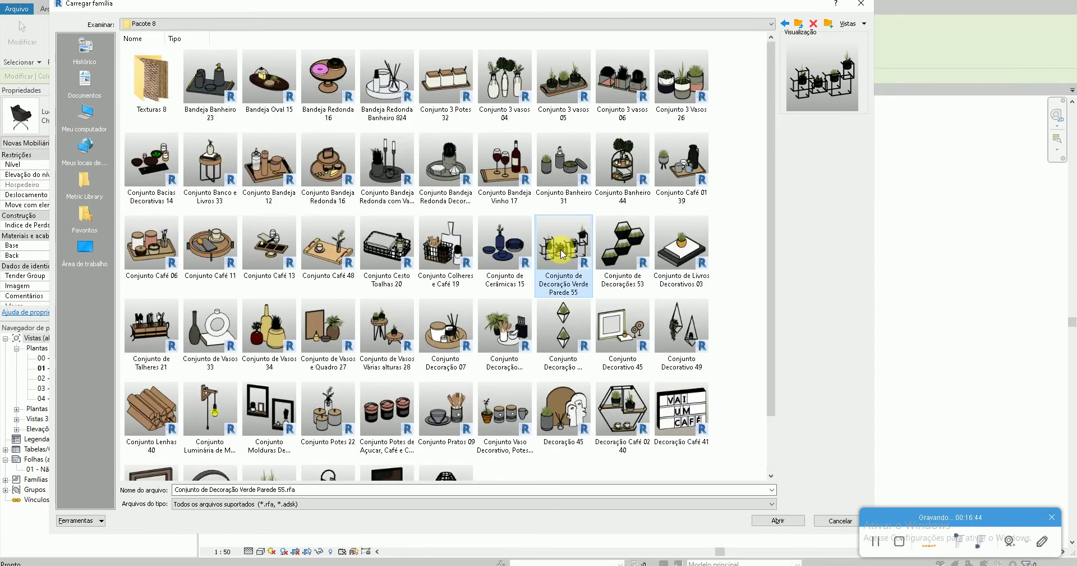
{"action": "double_click", "coordinate": [564, 262]}
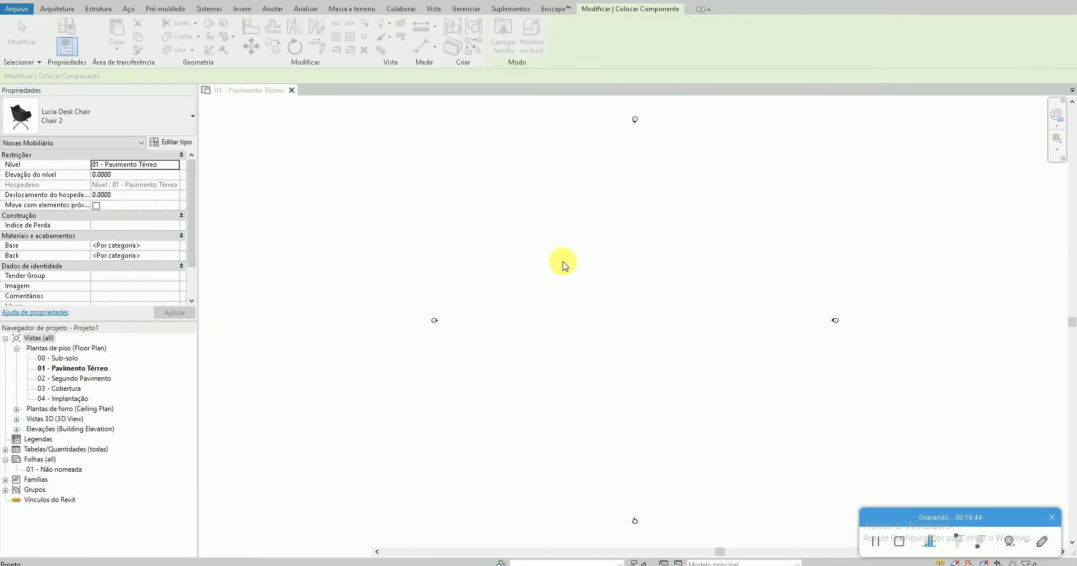
{"action": "left_click", "coordinate": [623, 317]}
{"action": "key", "text": "Escape"}
{"action": "key", "text": "Escape"}
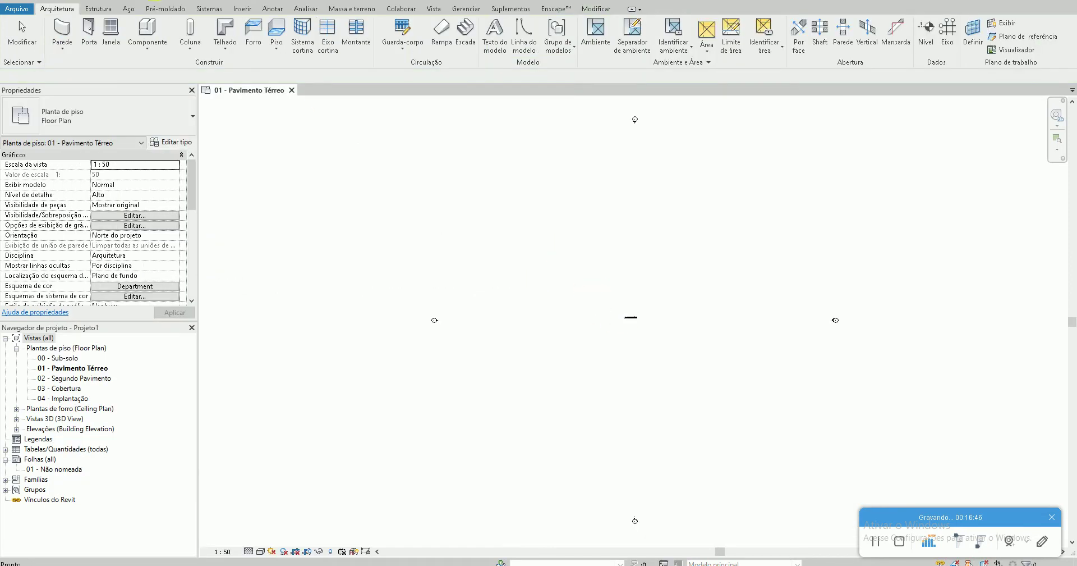
{"action": "left_click", "coordinate": [208, 2]}
Orbit to an angled 3D view and set the detail level to Alto
{"action": "middle_click_drag", "start_coordinate": [349, 373], "coordinate": [694, 299], "text": "shift"}
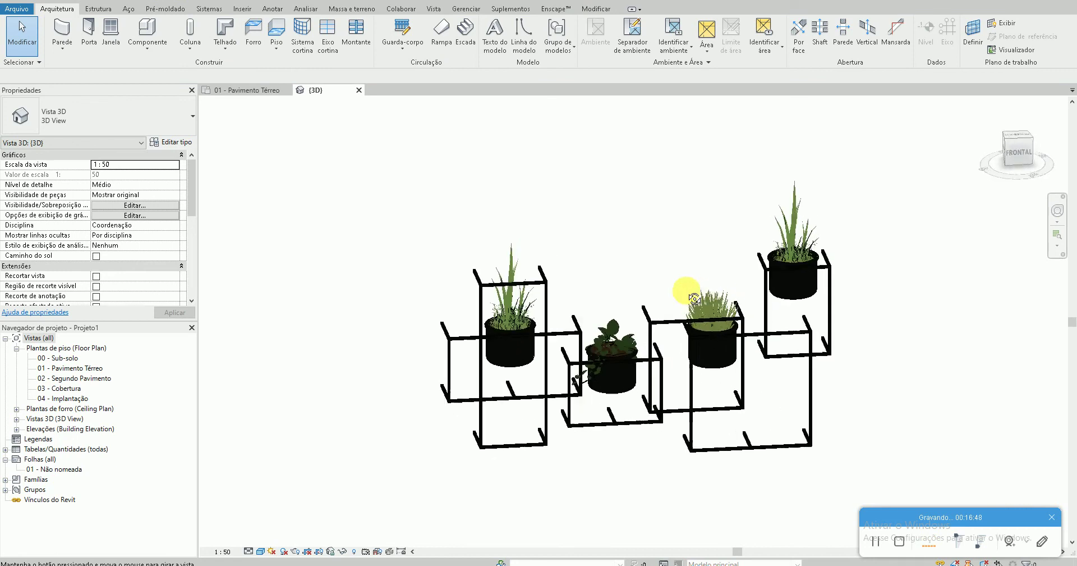
{"action": "scroll", "coordinate": [608, 473], "scroll_direction": "up", "scroll_amount": 2}
{"action": "left_click", "coordinate": [261, 551]}
{"action": "left_click", "coordinate": [264, 545]}
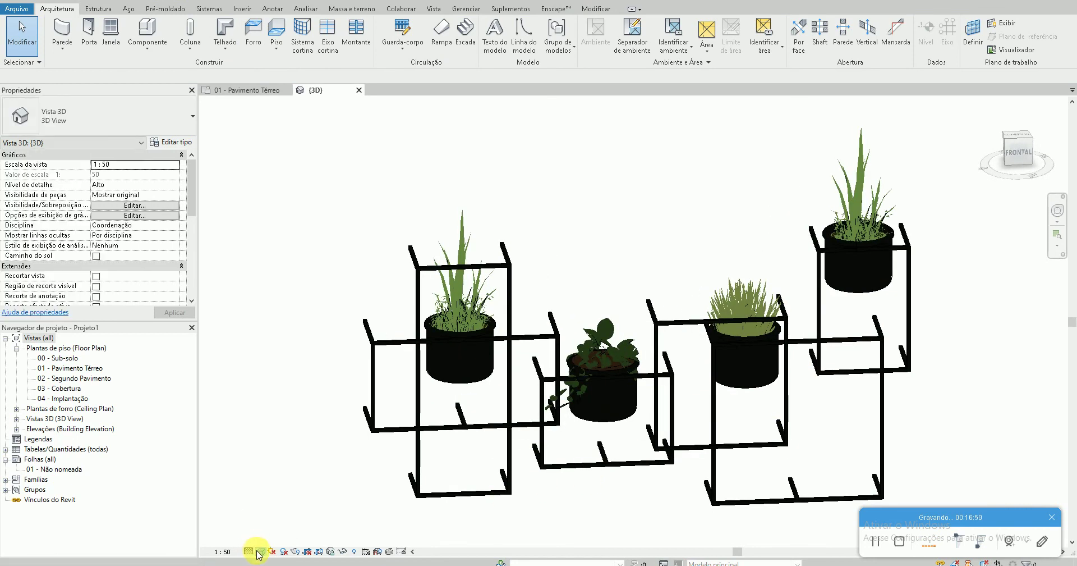
In Graphic Display Options, enable smooth lines, shadows and a gradient background
{"action": "left_click", "coordinate": [259, 554]}
{"action": "left_click", "coordinate": [278, 478]}
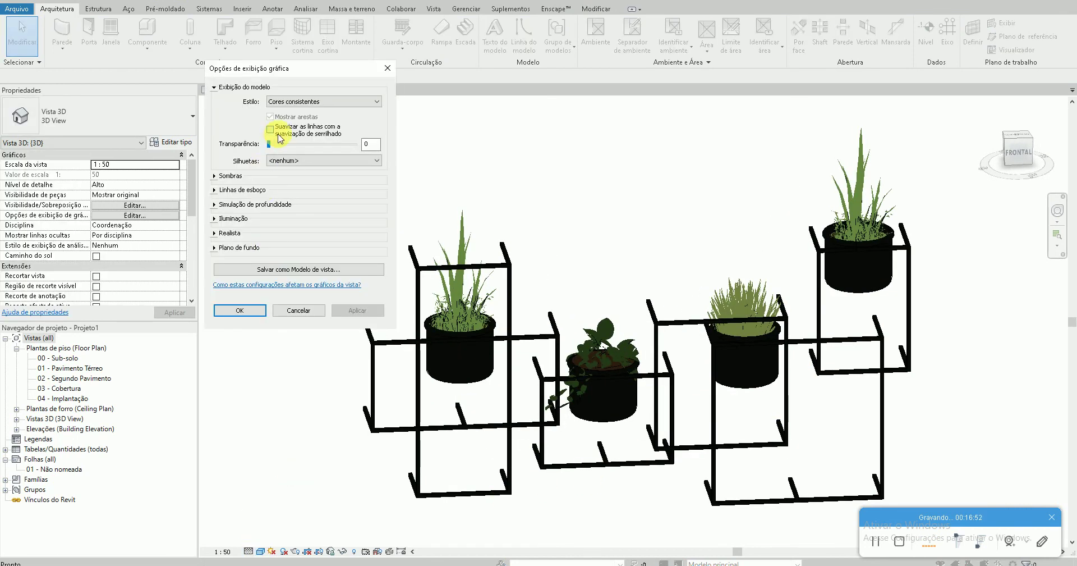
{"action": "left_click", "coordinate": [277, 135]}
{"action": "left_click", "coordinate": [216, 176]}
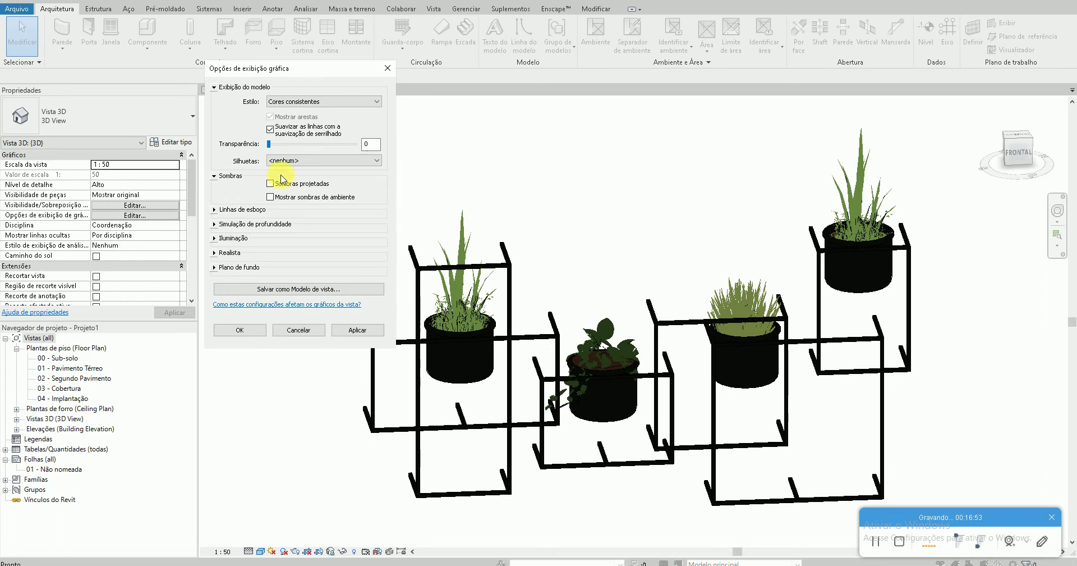
{"action": "left_click", "coordinate": [229, 268]}
{"action": "left_click", "coordinate": [269, 282]}
{"action": "left_click", "coordinate": [274, 307]}
{"action": "left_click", "coordinate": [244, 396]}
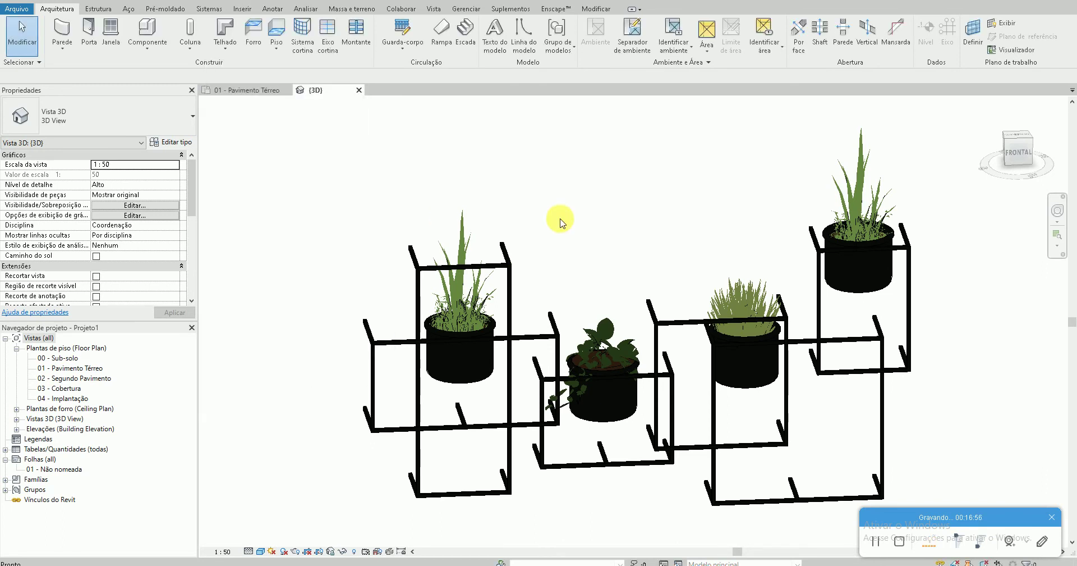
Try a plain shaded look, then set the 3D view's visual style back to Realista
{"action": "middle_click_drag", "start_coordinate": [569, 223], "coordinate": [582, 233], "text": "shift"}
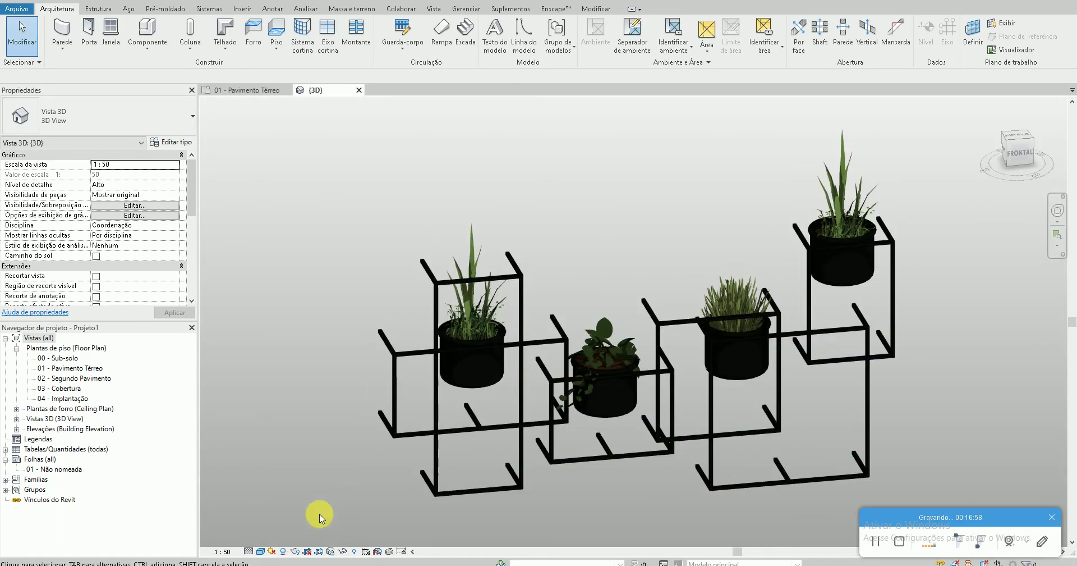
{"action": "left_click", "coordinate": [260, 549]}
{"action": "left_click", "coordinate": [272, 493]}
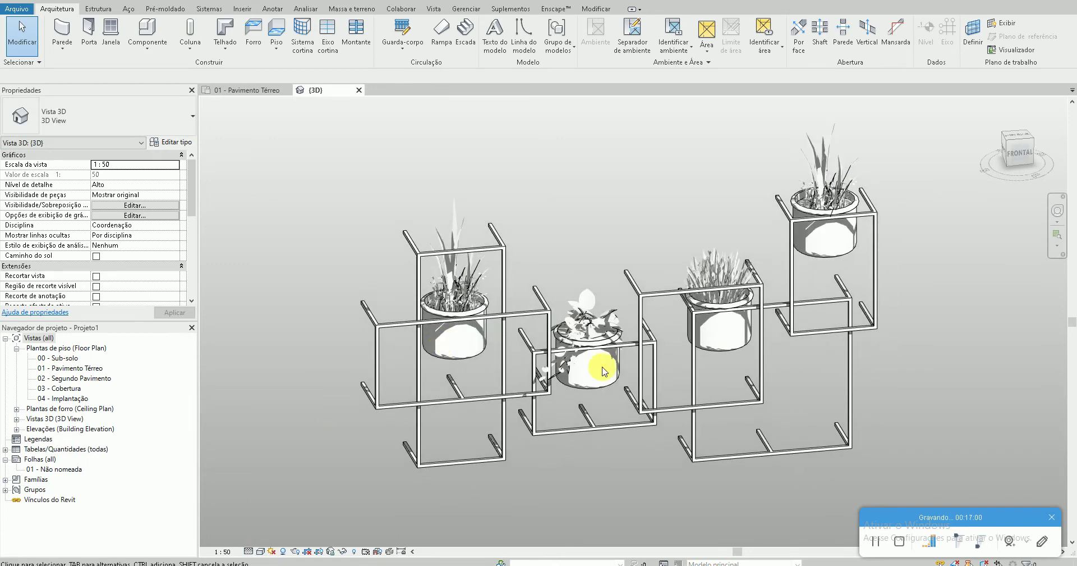
{"action": "left_click_drag", "start_coordinate": [603, 371], "coordinate": [598, 399]}
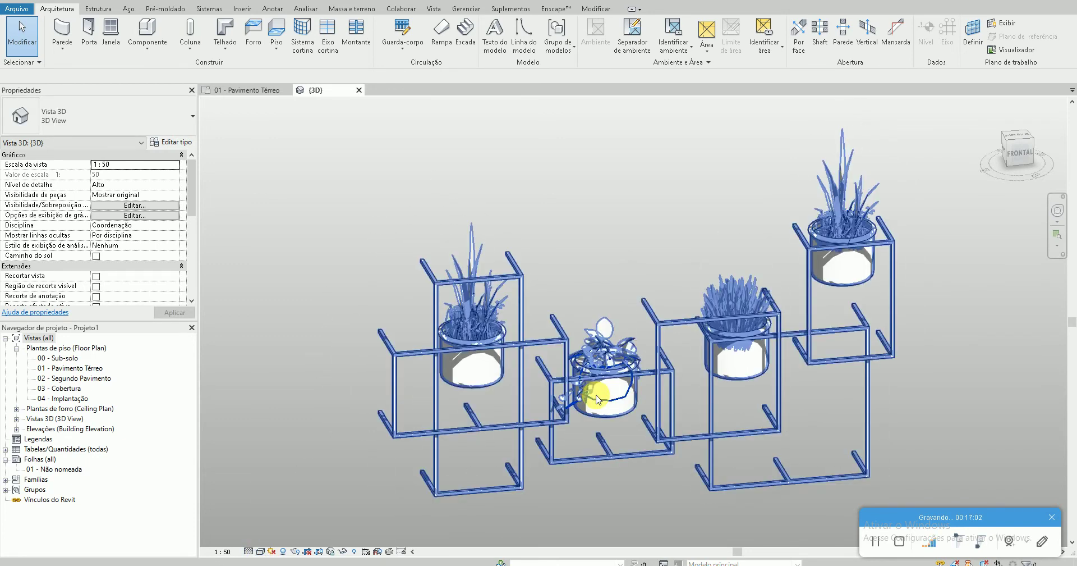
{"action": "key", "text": "Escape"}
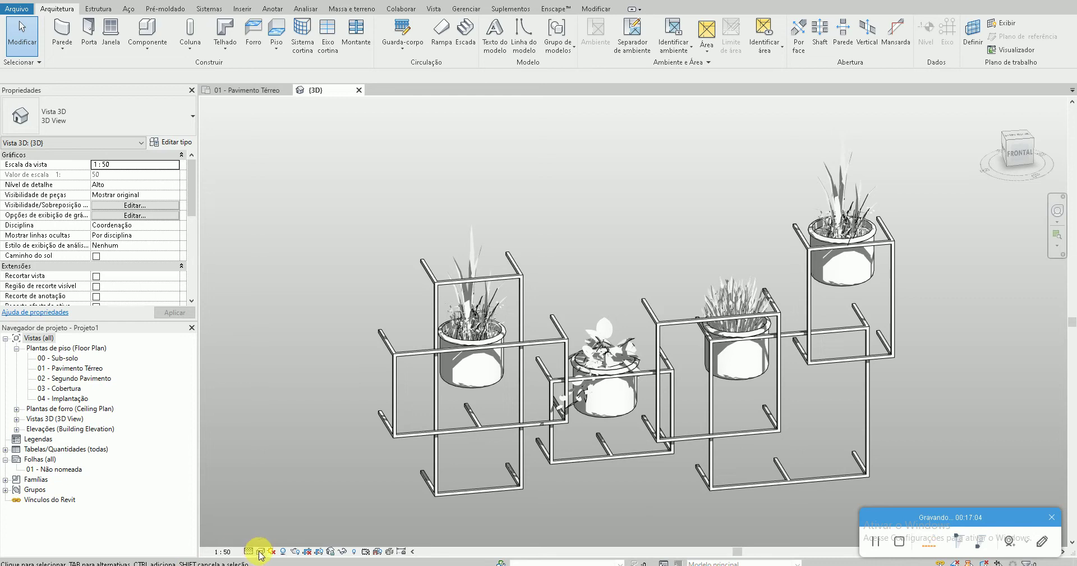
{"action": "left_click", "coordinate": [261, 551]}
{"action": "left_click", "coordinate": [275, 537]}
{"action": "left_click", "coordinate": [263, 552]}
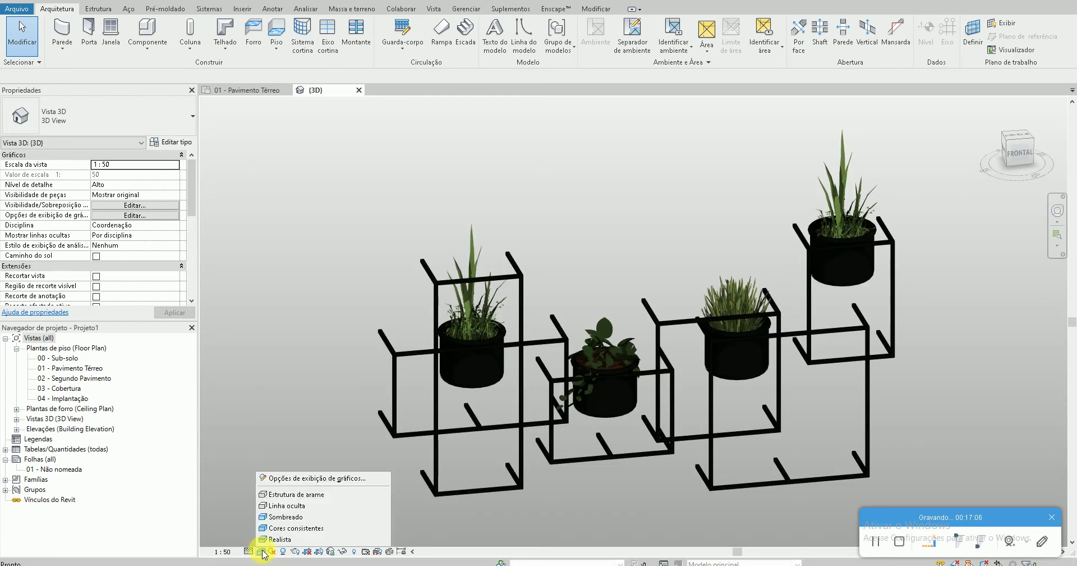
{"action": "left_click", "coordinate": [313, 493]}
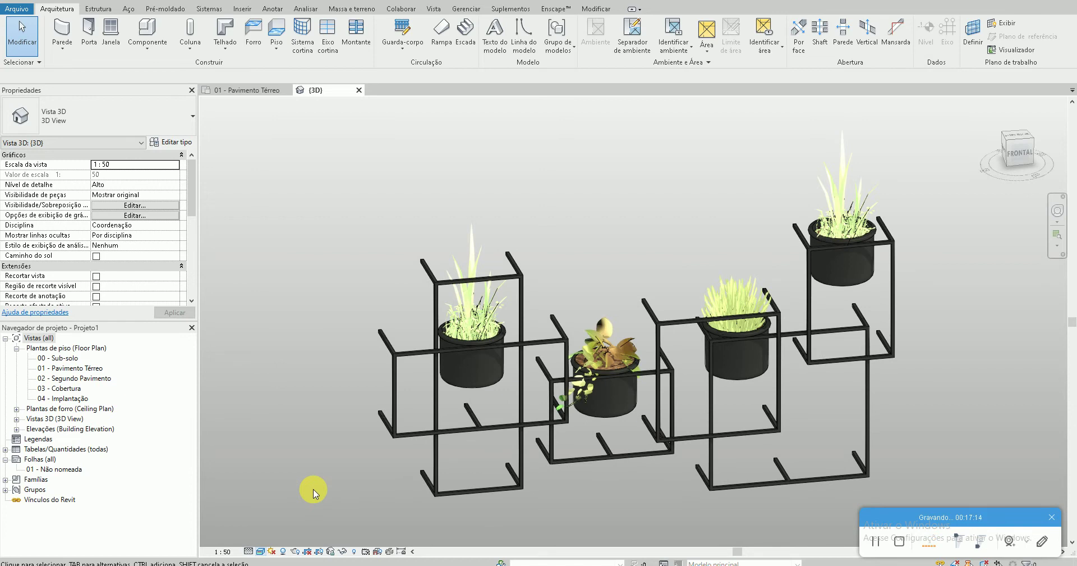
Render the planter's 3D view with the render quality set to Alta
{"action": "key", "text": "r"}
{"action": "key", "text": "r"}
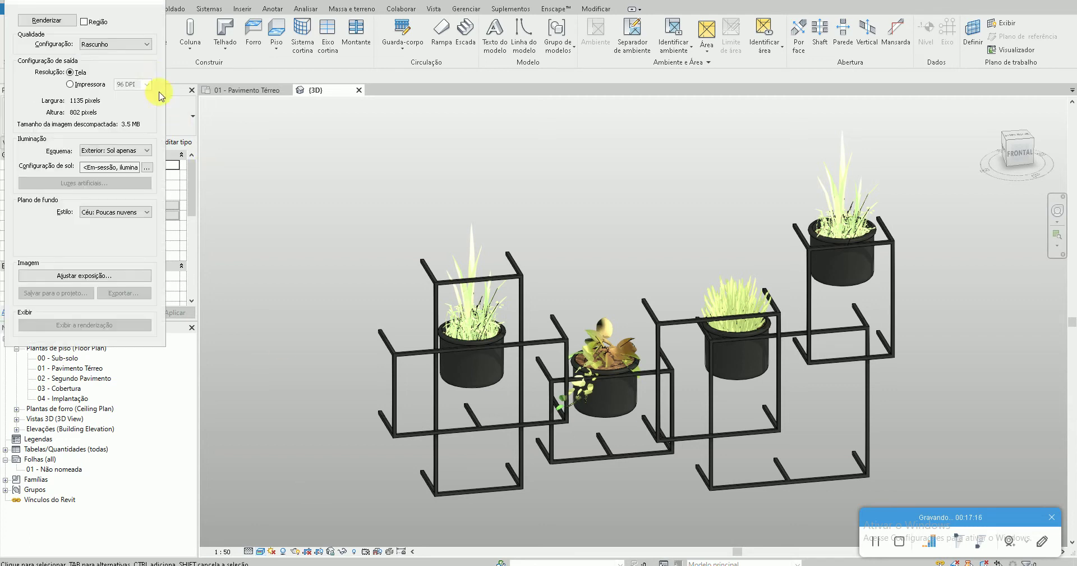
{"action": "left_click", "coordinate": [127, 45]}
{"action": "left_click", "coordinate": [140, 69]}
{"action": "left_click", "coordinate": [47, 19]}
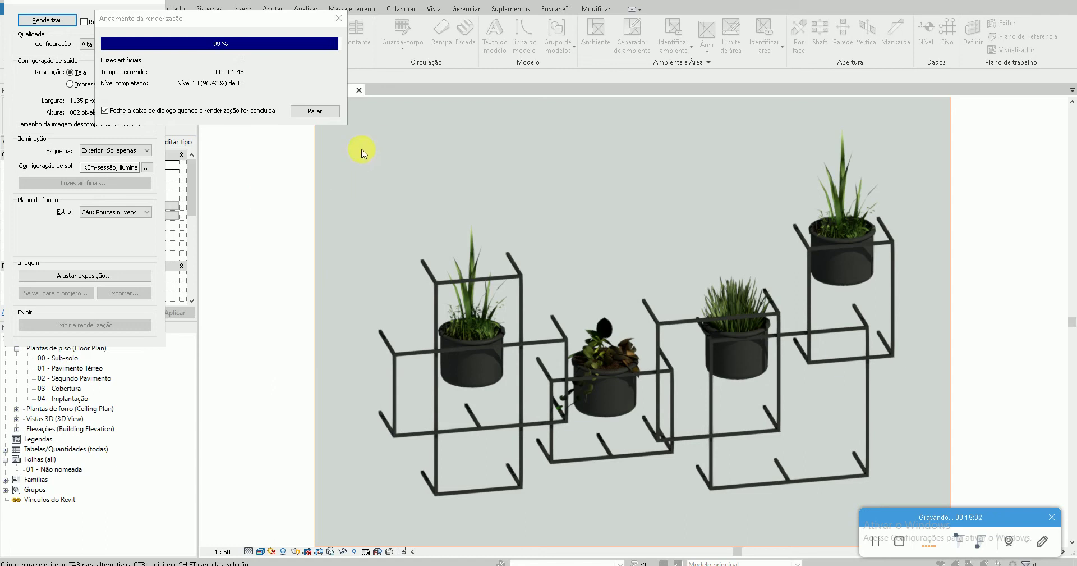
Export the rendered image as a JPEG to the Pacote 8 folder and close the Rendering dialog
{"action": "left_click", "coordinate": [137, 292]}
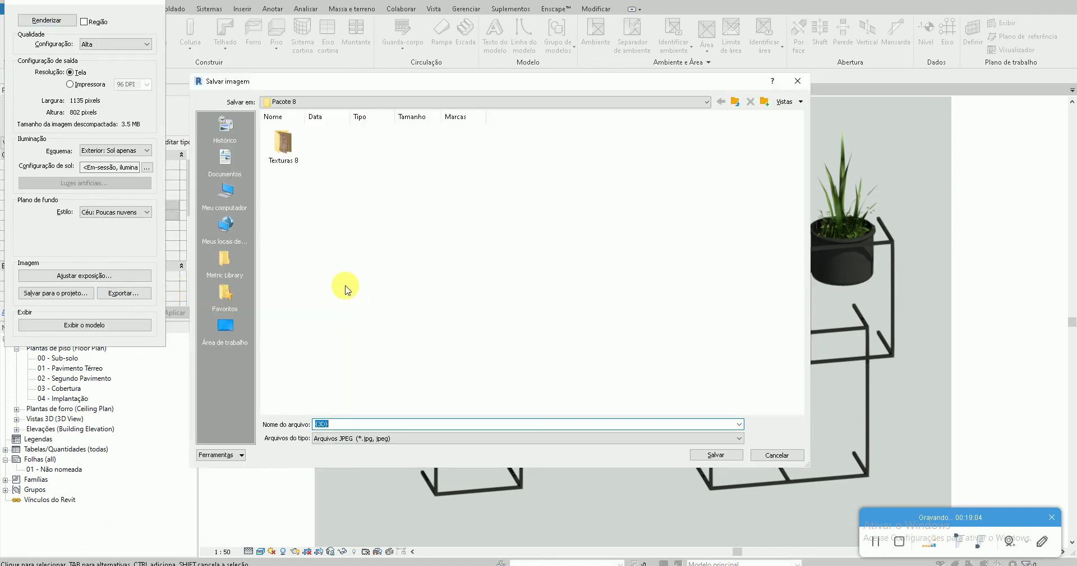
{"action": "left_click", "coordinate": [718, 454]}
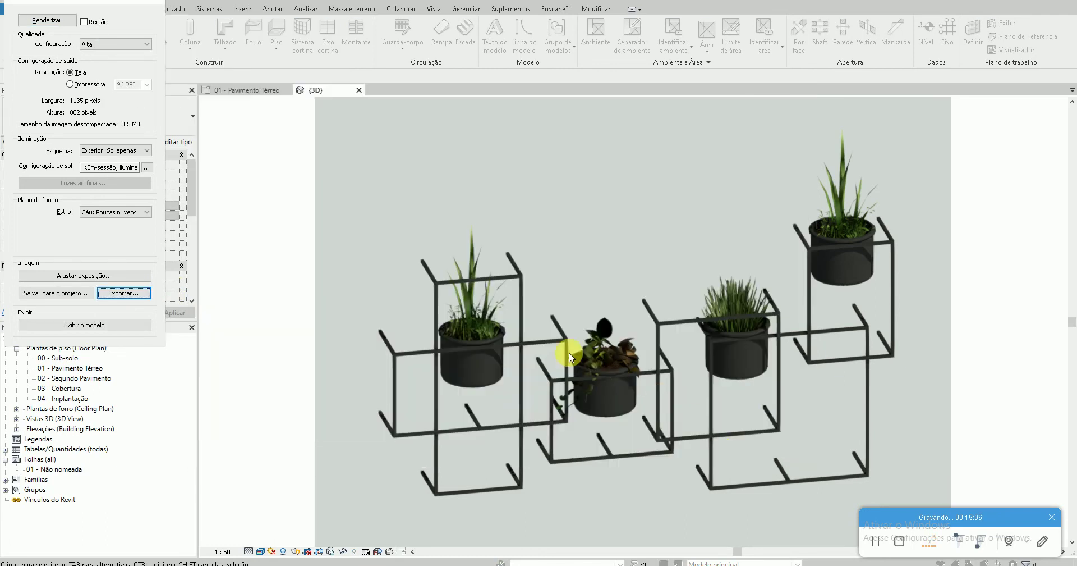
{"action": "left_click", "coordinate": [162, 1]}
On the YouTube channel's INÍCIO page, follow the banner's Instagram link to the profile
{"action": "left_click", "coordinate": [62, 561]}
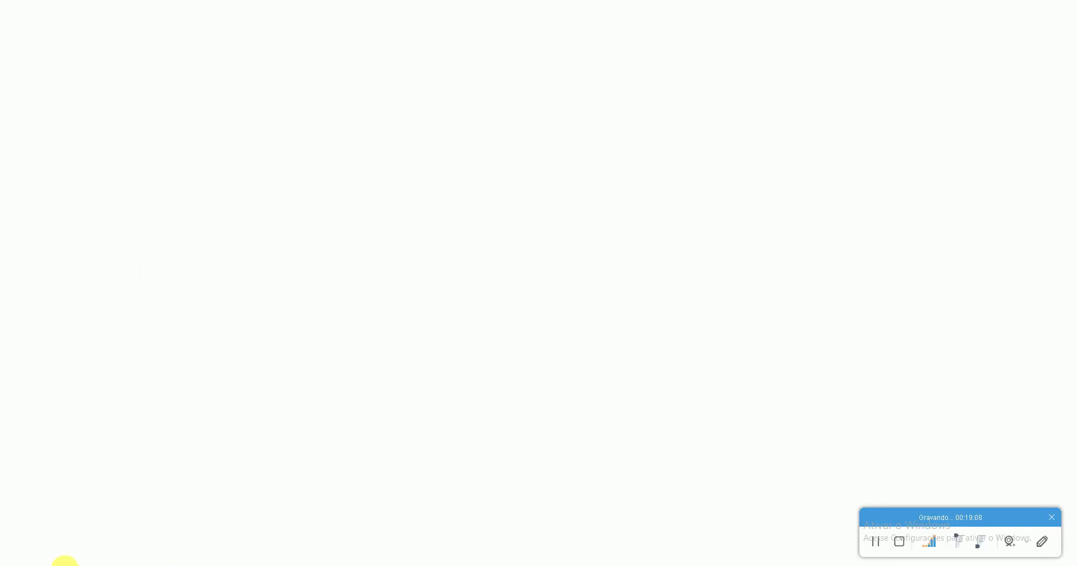
{"action": "left_click", "coordinate": [301, 279]}
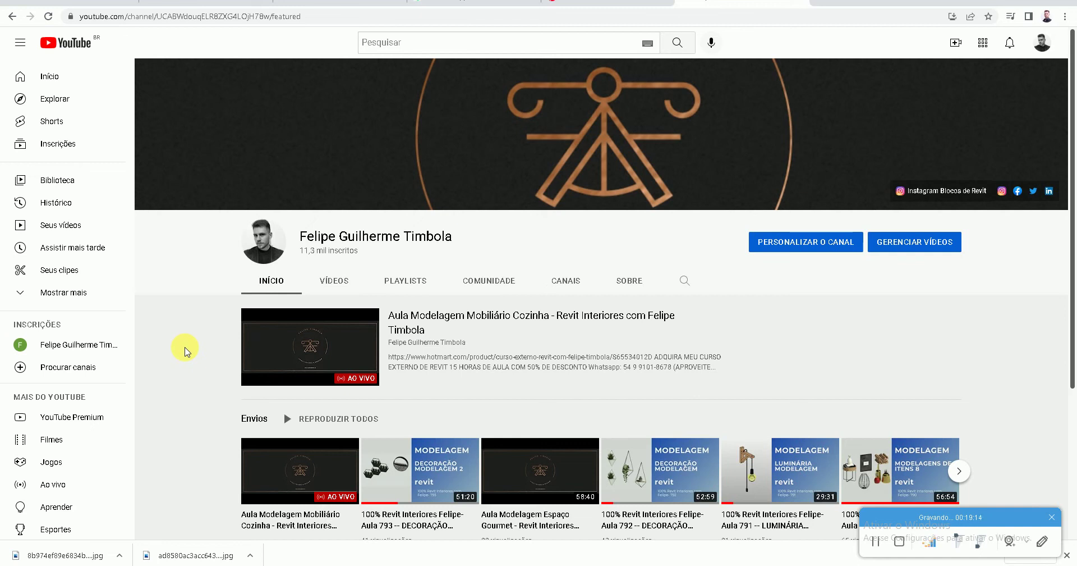
{"action": "scroll", "coordinate": [185, 351], "scroll_direction": "down", "scroll_amount": 3}
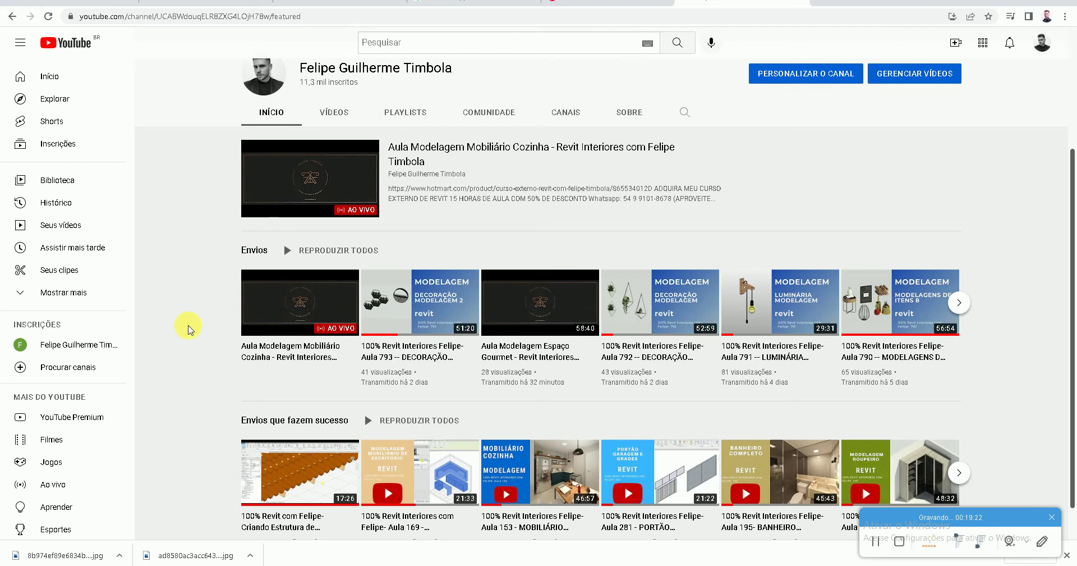
{"action": "scroll", "coordinate": [188, 330], "scroll_direction": "up", "scroll_amount": 3}
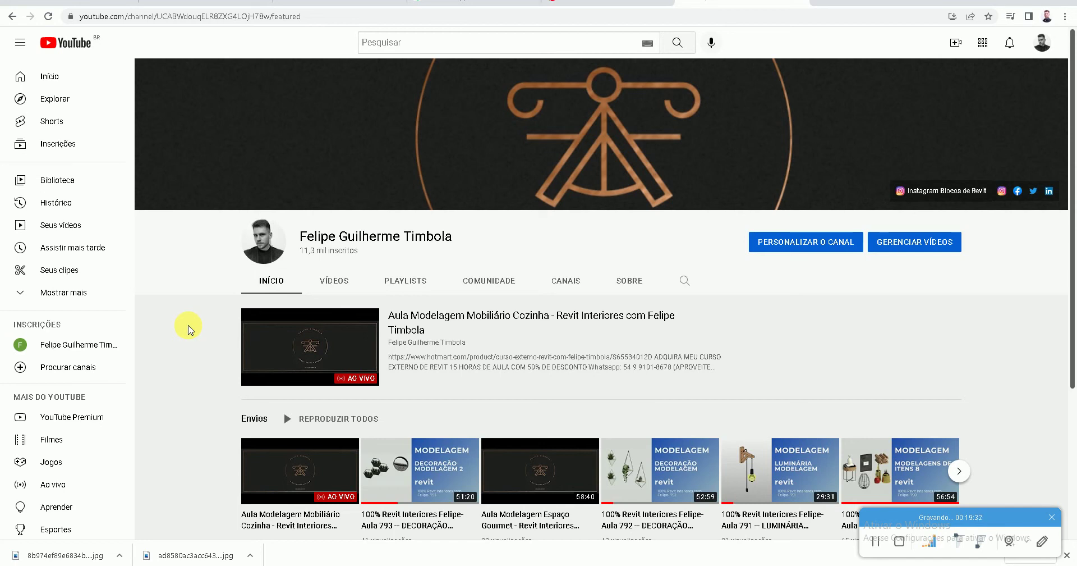
{"action": "left_click", "coordinate": [936, 191]}
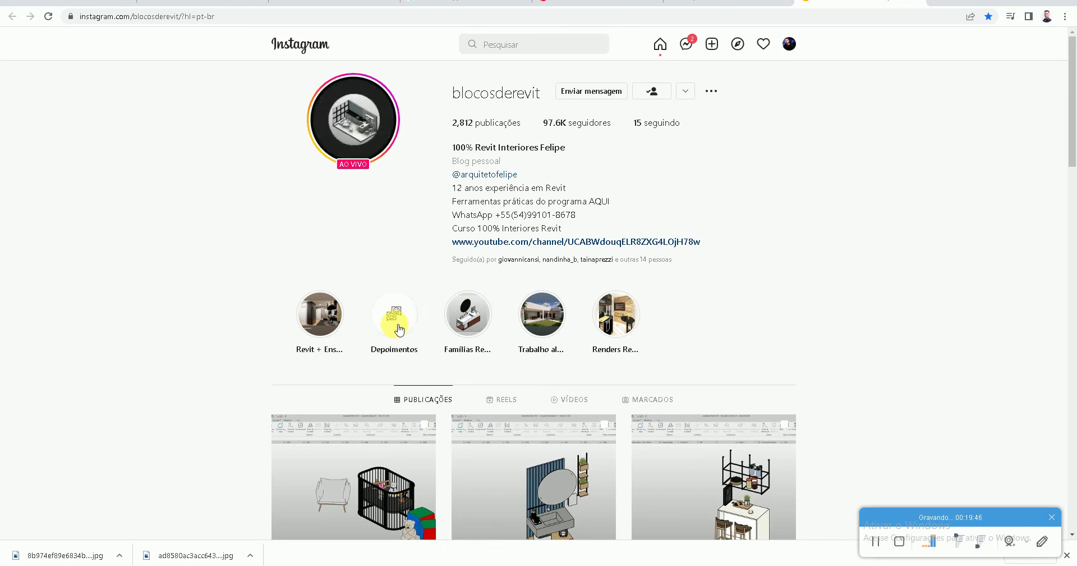
View the Instagram Depoimentos highlight, then open the firm's Facebook page from the YouTube banner
{"action": "left_click", "coordinate": [393, 317]}
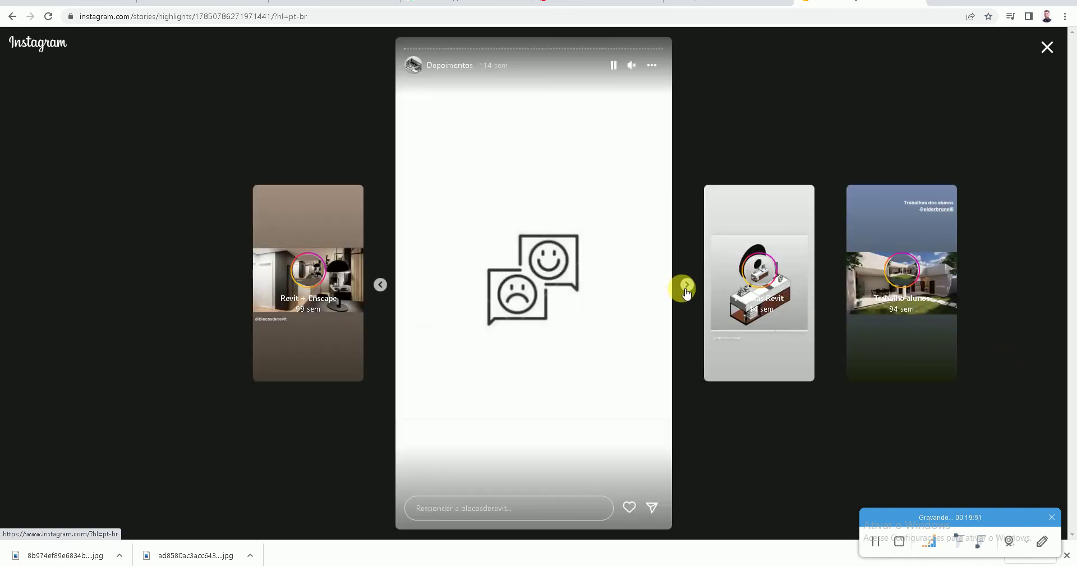
{"action": "left_click", "coordinate": [686, 284]}
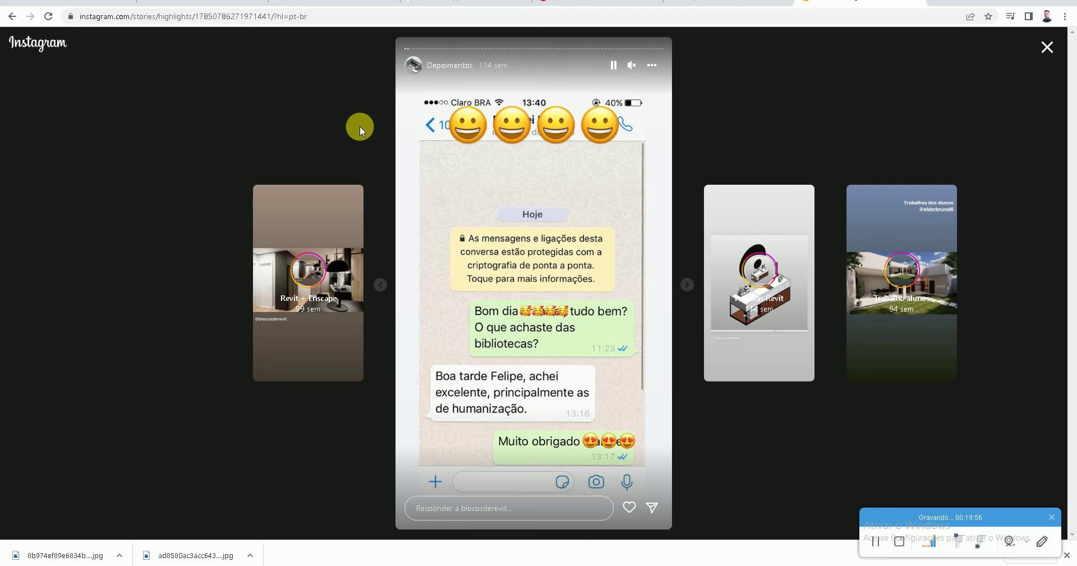
{"action": "left_click", "coordinate": [774, 7]}
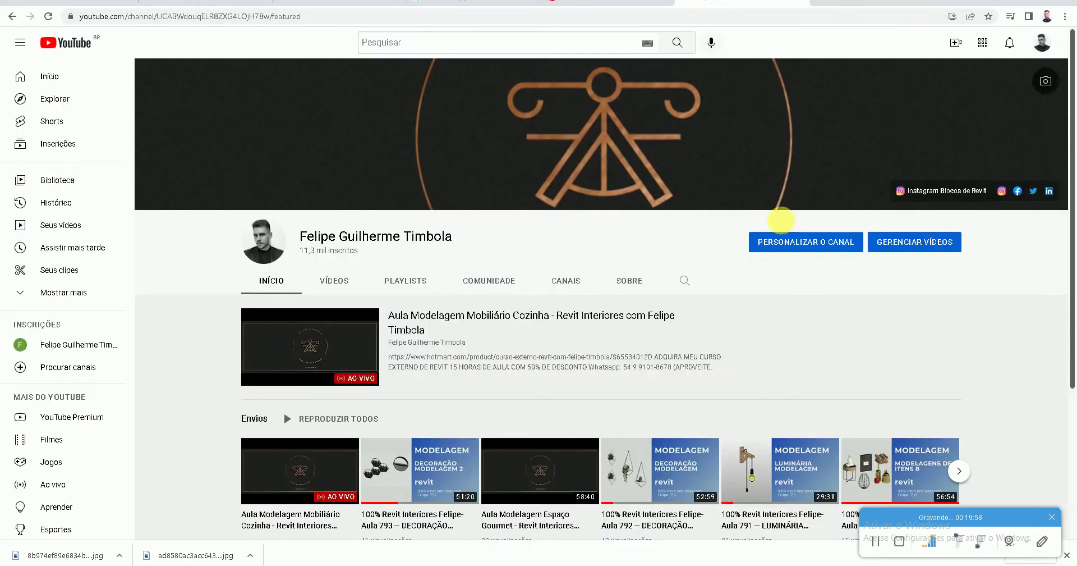
{"action": "left_click", "coordinate": [1002, 192]}
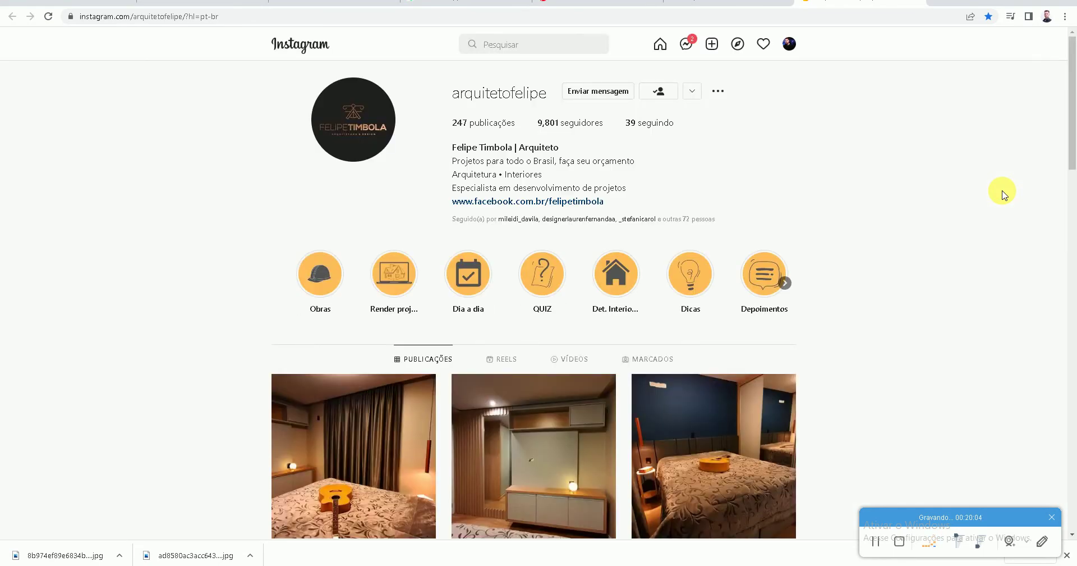
{"action": "left_click", "coordinate": [919, 1]}
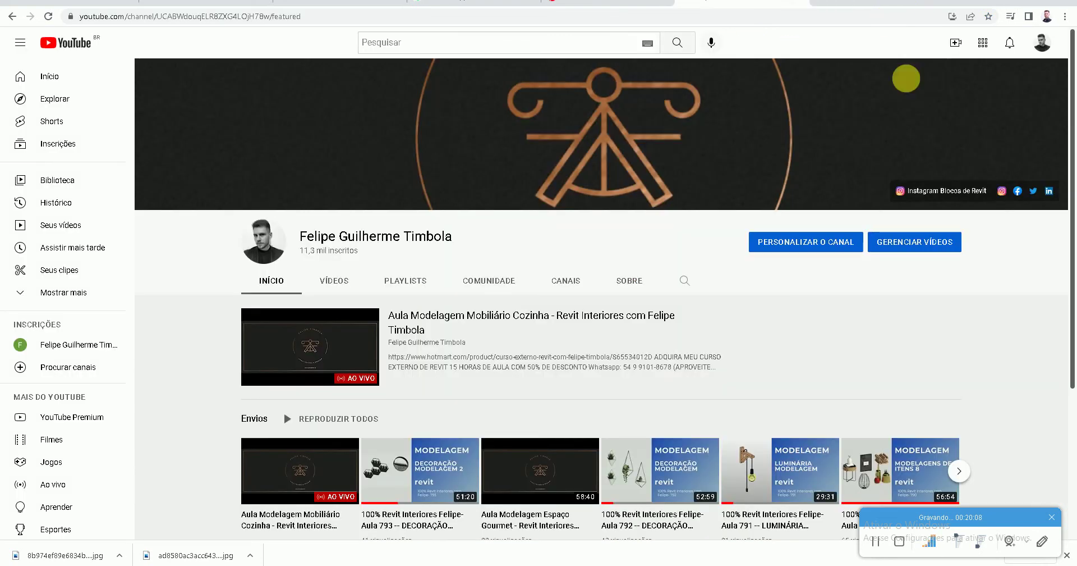
{"action": "left_click", "coordinate": [1023, 189]}
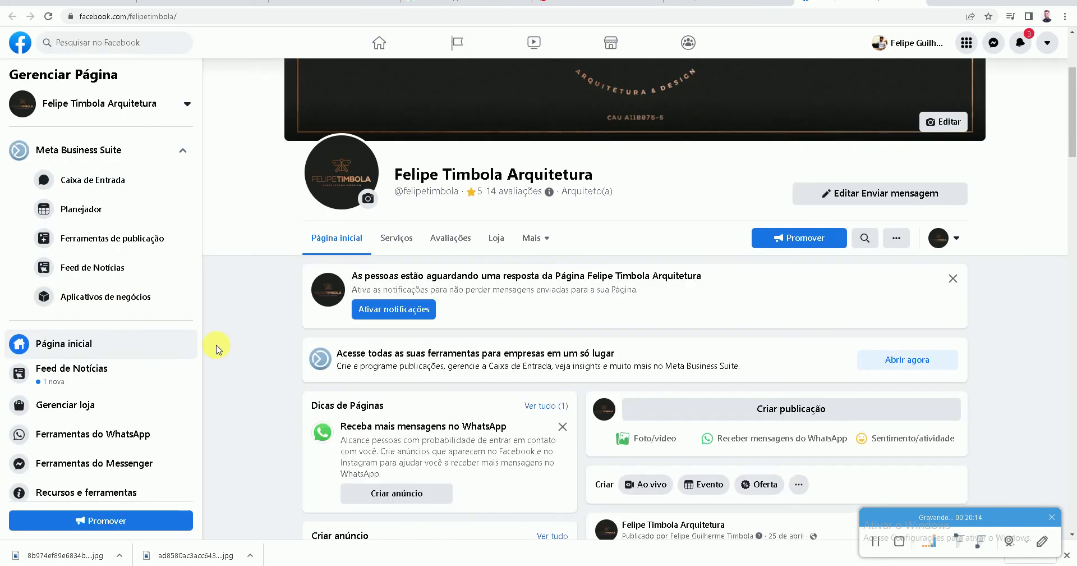
Scroll down through the architecture firm's Facebook page
{"action": "scroll", "coordinate": [218, 349], "scroll_direction": "down", "scroll_amount": 3}
{"action": "scroll", "coordinate": [231, 345], "scroll_direction": "down", "scroll_amount": 5}
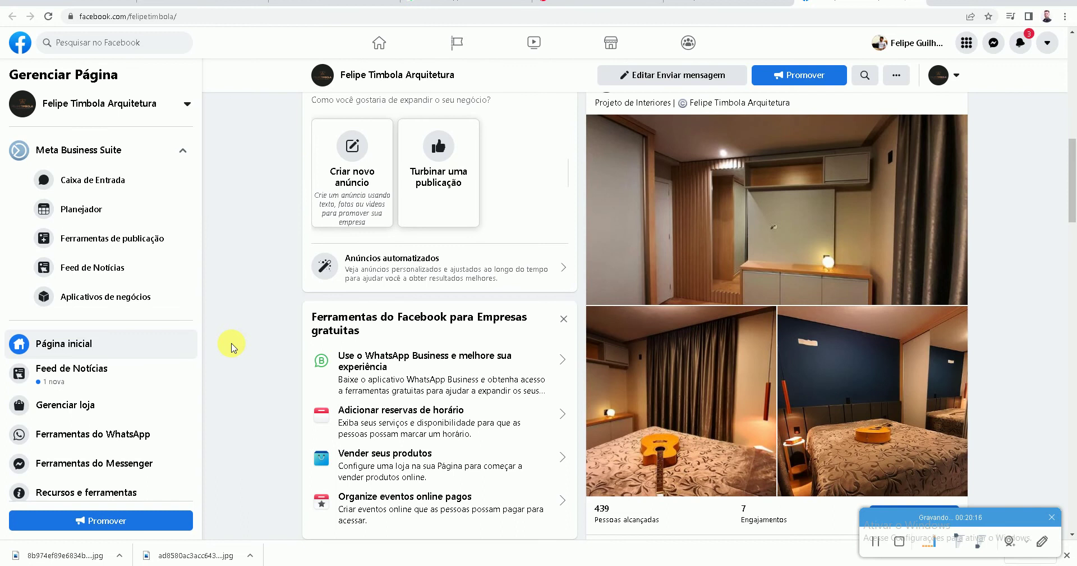
{"action": "scroll", "coordinate": [231, 346], "scroll_direction": "down", "scroll_amount": 5}
{"action": "scroll", "coordinate": [236, 339], "scroll_direction": "down", "scroll_amount": 4}
{"action": "scroll", "coordinate": [257, 349], "scroll_direction": "down", "scroll_amount": 2}
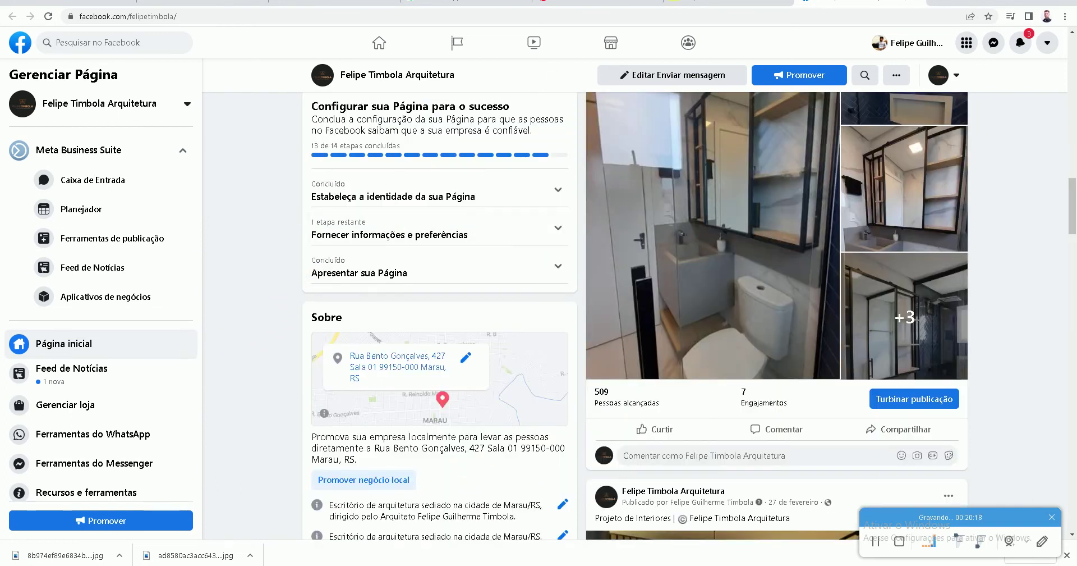
Open and close the channel's Twitter and LinkedIn profiles, then start a new blank tab
{"action": "left_click", "coordinate": [786, 5]}
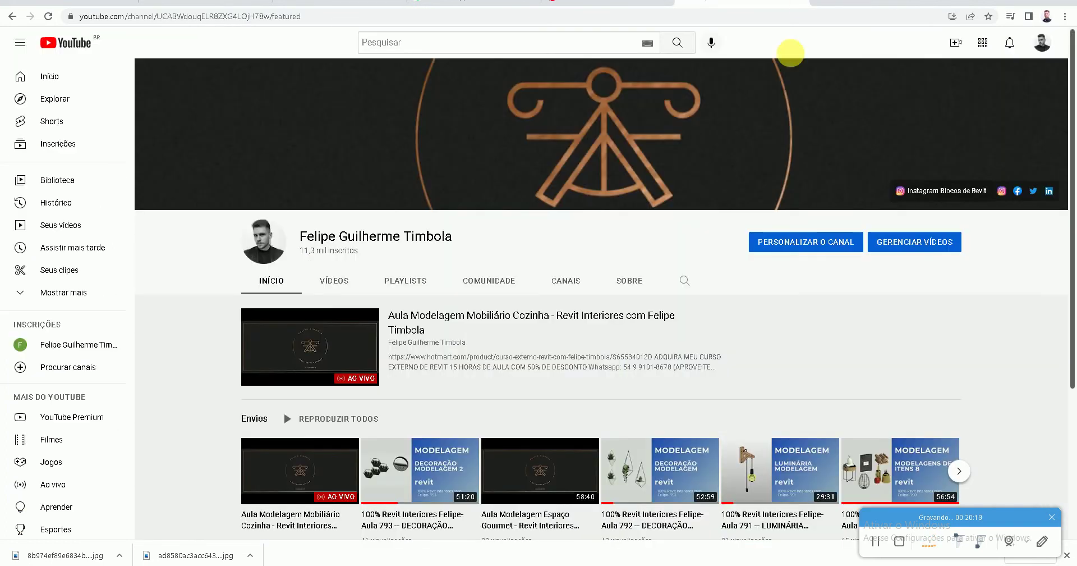
{"action": "left_click", "coordinate": [1026, 191]}
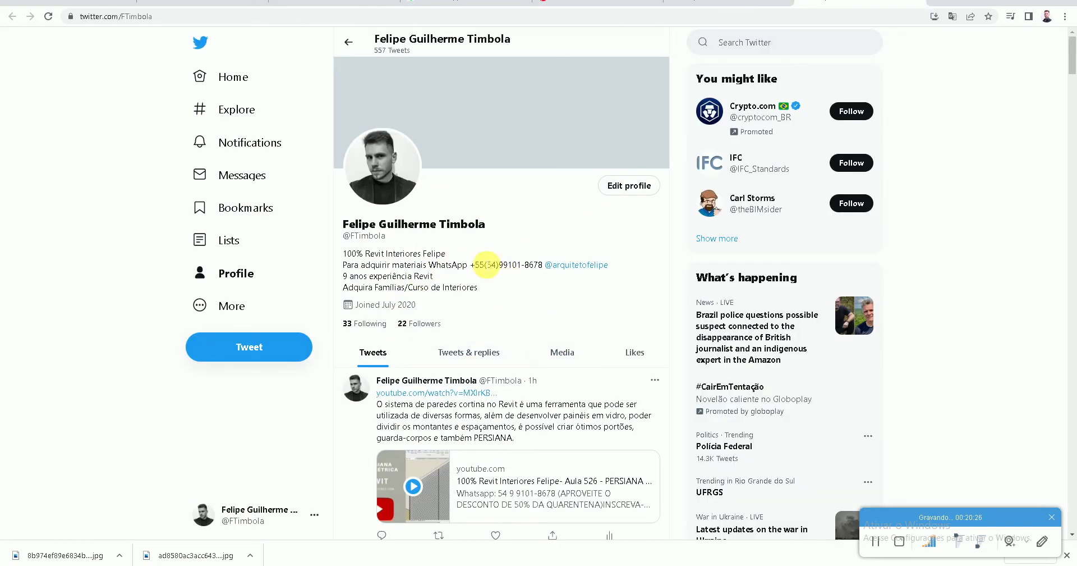
{"action": "left_click", "coordinate": [916, 3]}
{"action": "left_click", "coordinate": [1048, 191]}
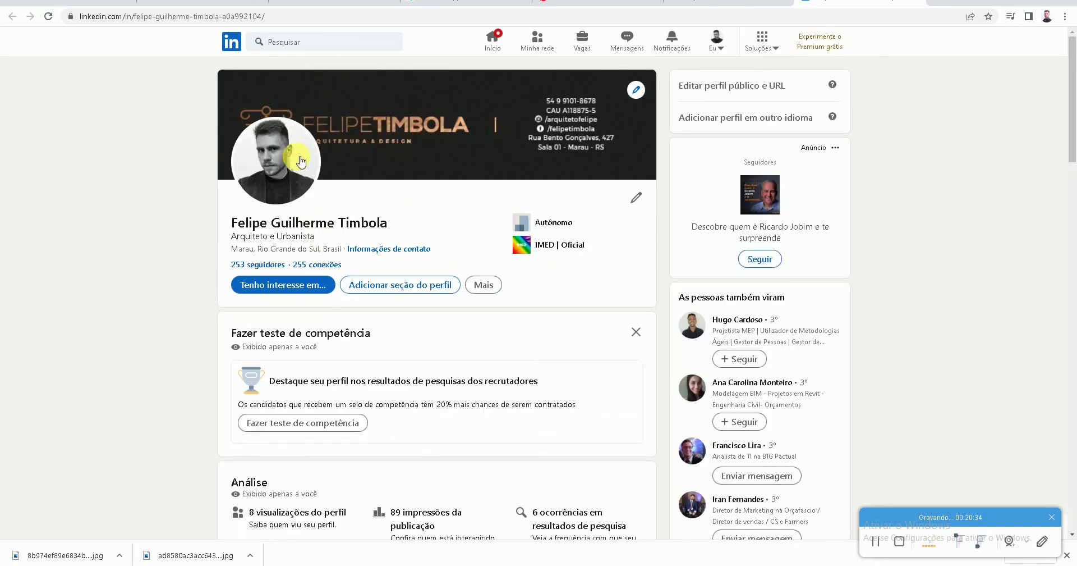
{"action": "left_click", "coordinate": [920, 2]}
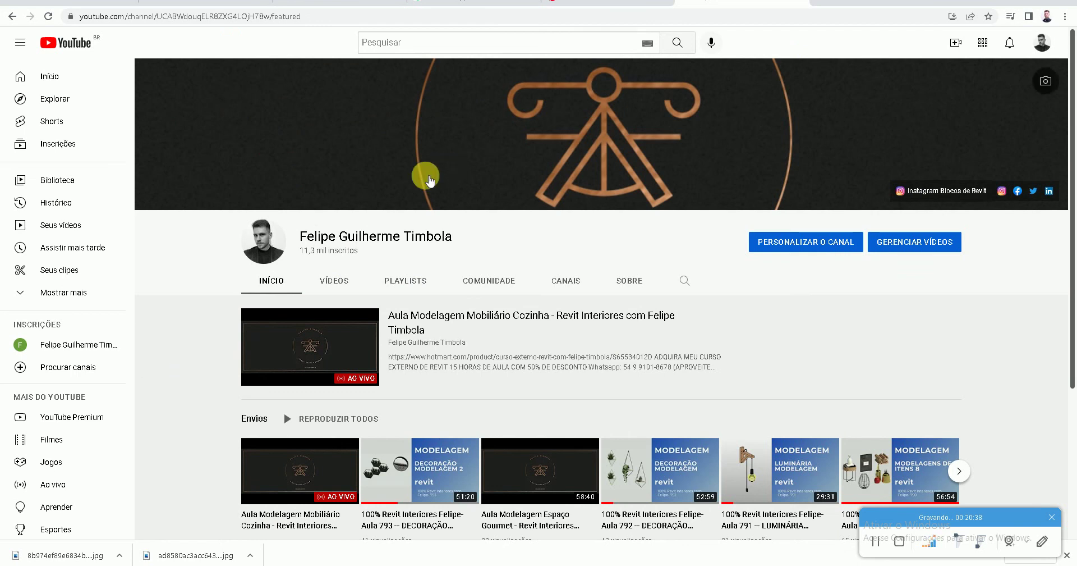
{"action": "left_click", "coordinate": [801, 2]}
Show the Hotmart exterior Revit course page from the address suggestions, then close it
{"action": "left_click", "coordinate": [264, 16]}
{"action": "type", "text": "c"}
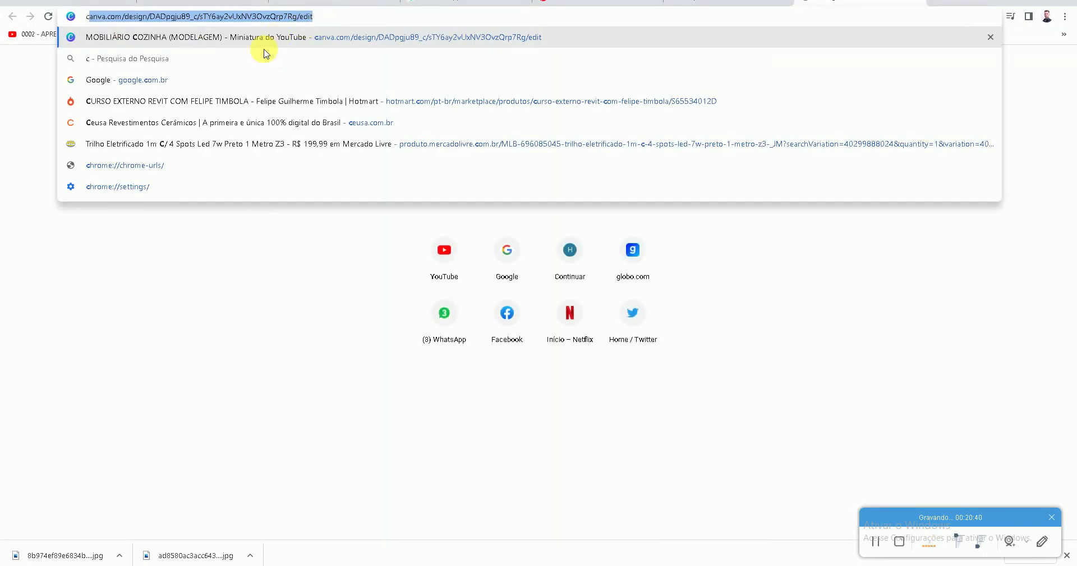
{"action": "left_click", "coordinate": [231, 99]}
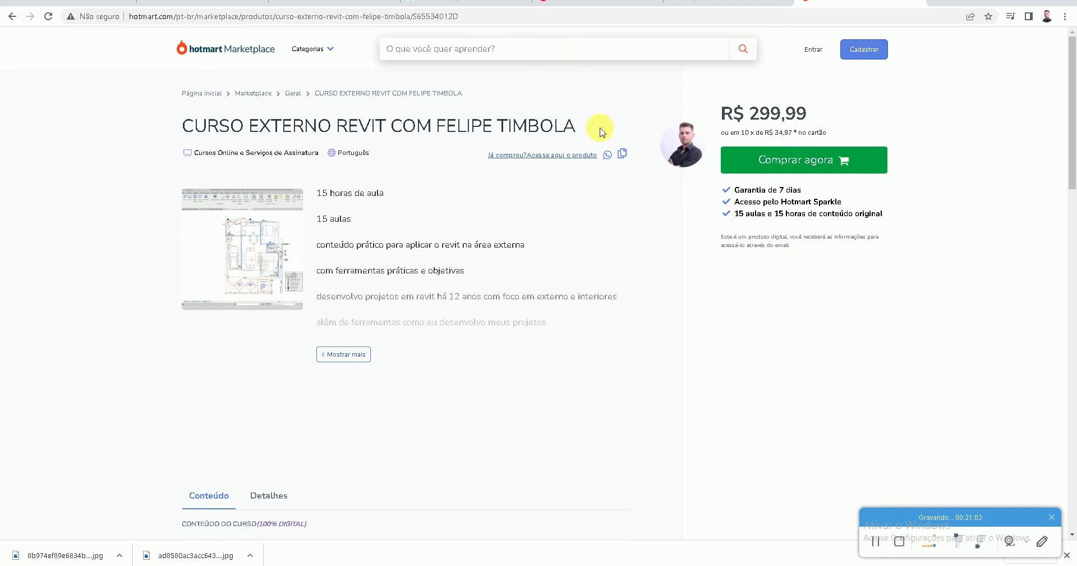
{"action": "left_click", "coordinate": [919, 3]}
Browse the 102 furniture family thumbnails in the desktop's Pacote 7 folder, then hide it
{"action": "key", "text": "alt+Tab"}
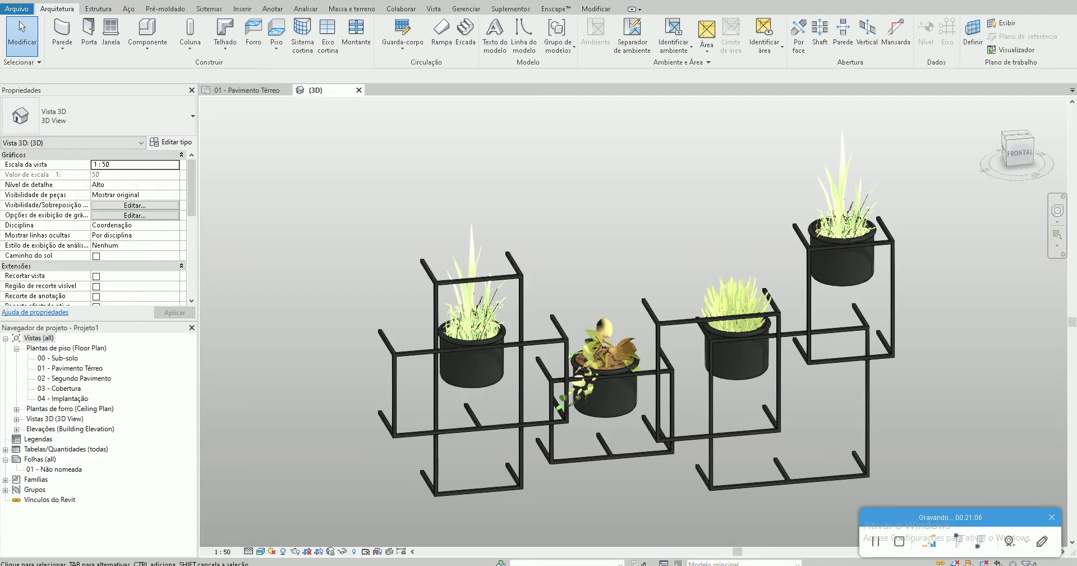
{"action": "key", "text": "super+d"}
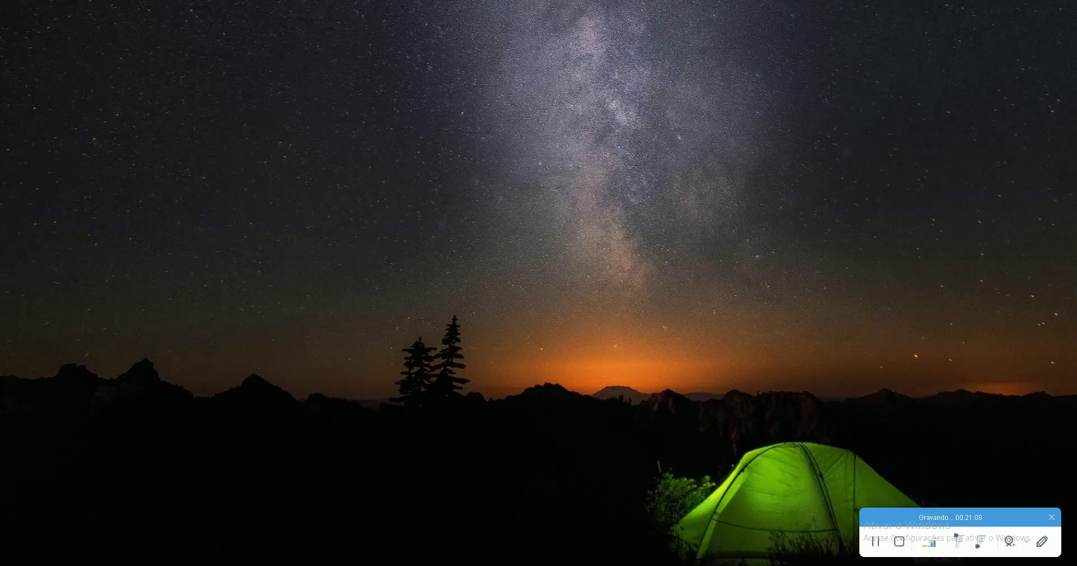
{"action": "double_click", "coordinate": [831, 184]}
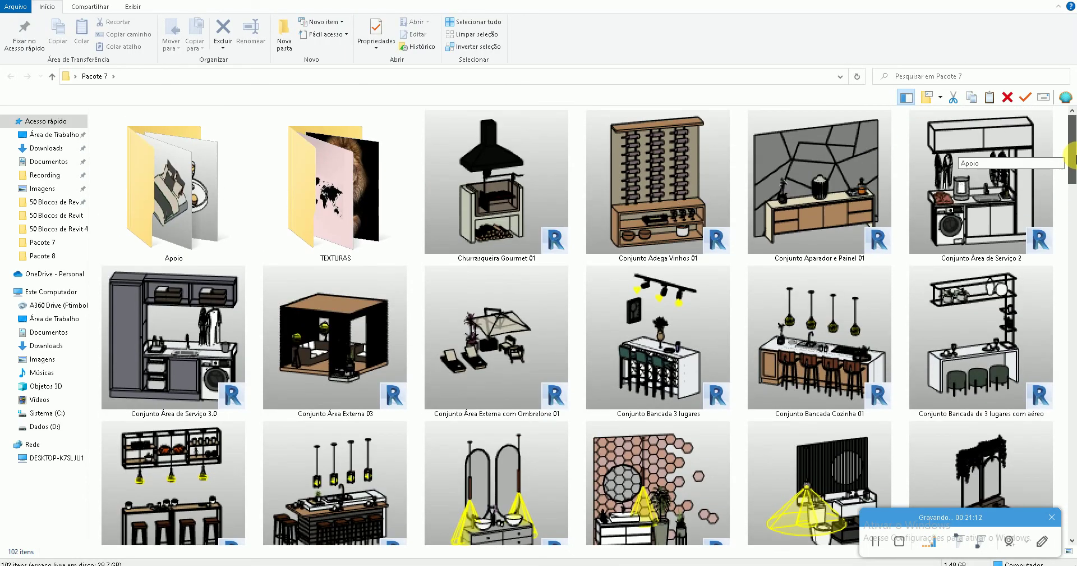
{"action": "mouse_move", "coordinate": [1072, 160]}
{"action": "left_mouse_down"}
{"action": "mouse_move", "coordinate": [1042, 444]}
{"action": "mouse_move", "coordinate": [1058, 431]}
{"action": "mouse_move", "coordinate": [1066, 385]}
{"action": "mouse_move", "coordinate": [1066, 129]}
{"action": "mouse_move", "coordinate": [1072, 145]}
{"action": "left_mouse_up"}
{"action": "scroll", "coordinate": [1067, 169], "scroll_direction": "down", "scroll_amount": 1}
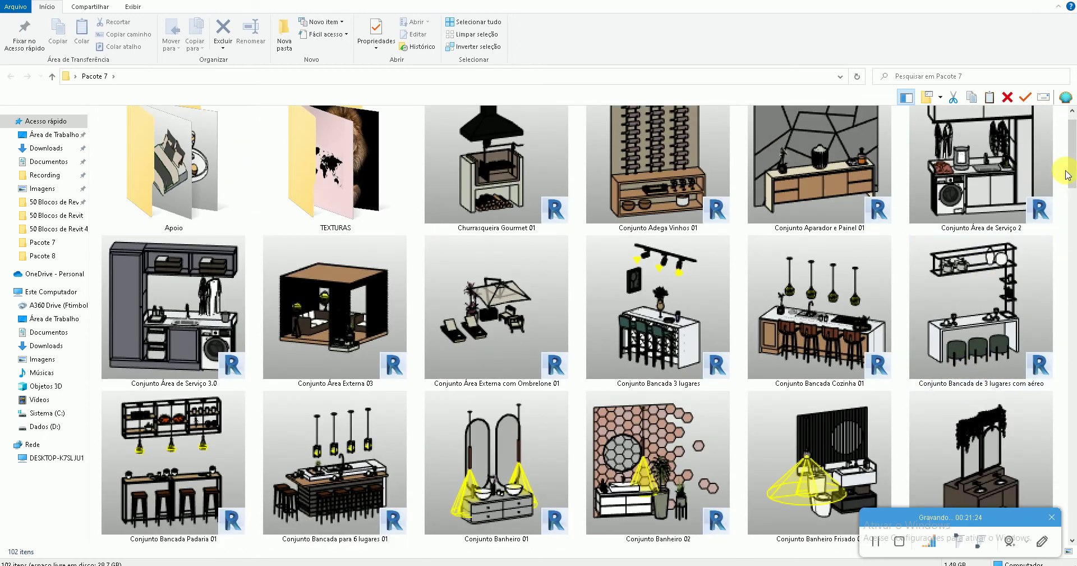
{"action": "scroll", "coordinate": [1073, 173], "scroll_direction": "down", "scroll_amount": 4}
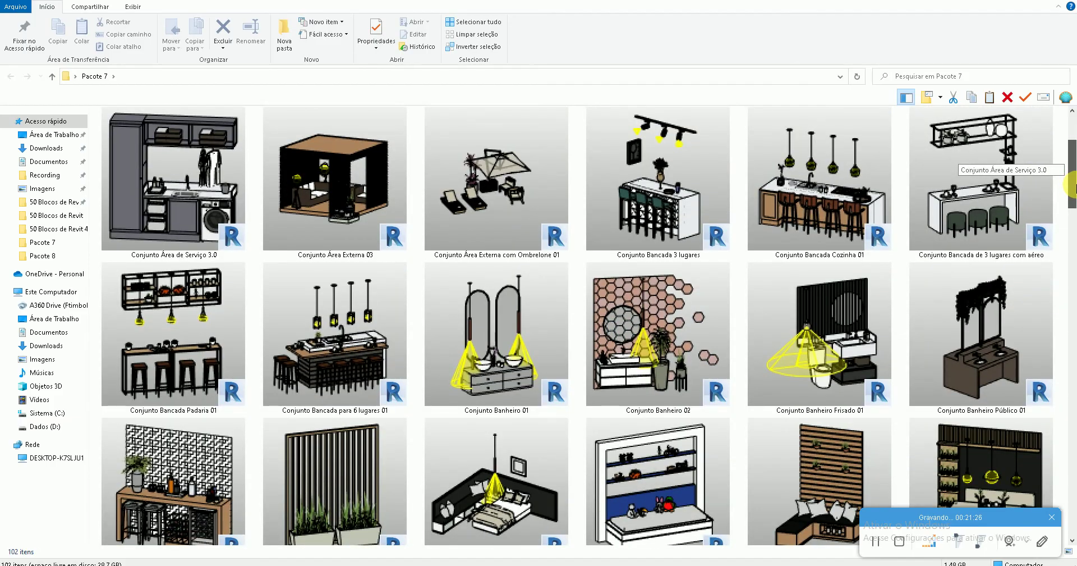
{"action": "left_click_drag", "start_coordinate": [1069, 187], "coordinate": [1043, 405]}
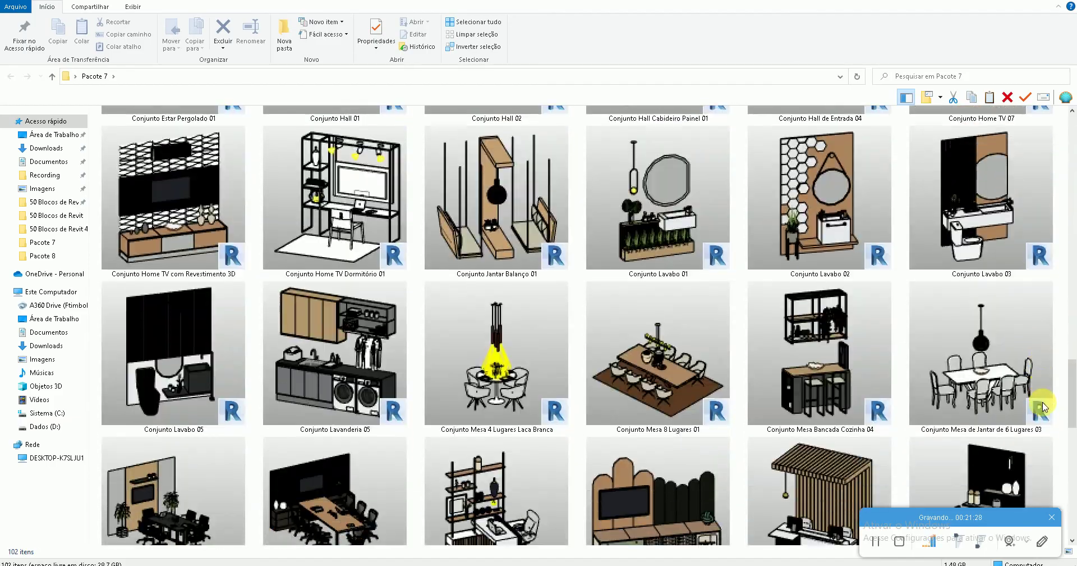
{"action": "key", "text": "super+d"}
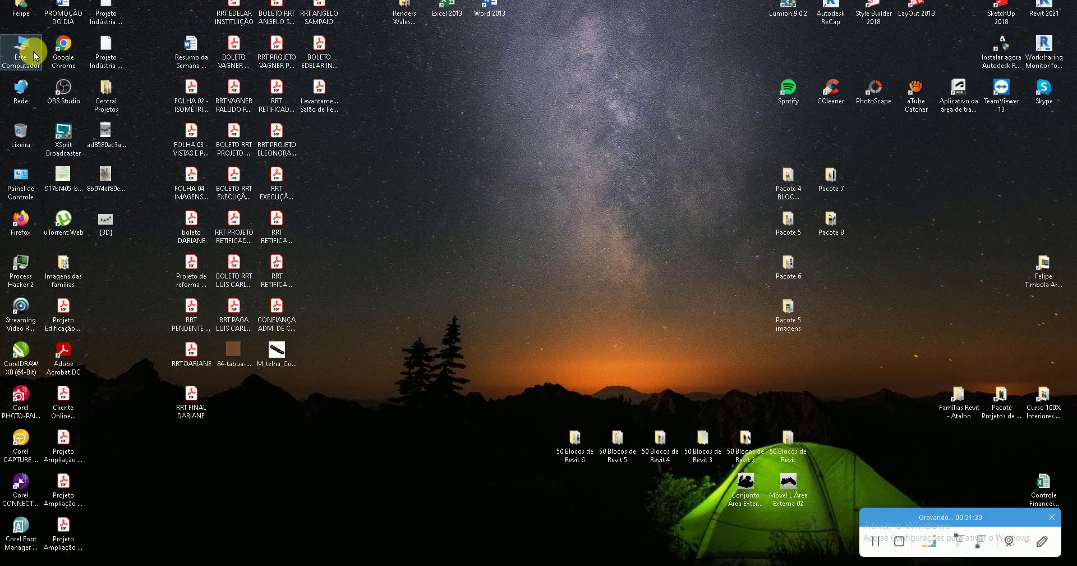
Browse the 44-video CURSO INTERIORES REVIT folder under D:\bkp, then return to Chrome's YouTube channel
{"action": "double_click", "coordinate": [35, 55]}
{"action": "double_click", "coordinate": [427, 217]}
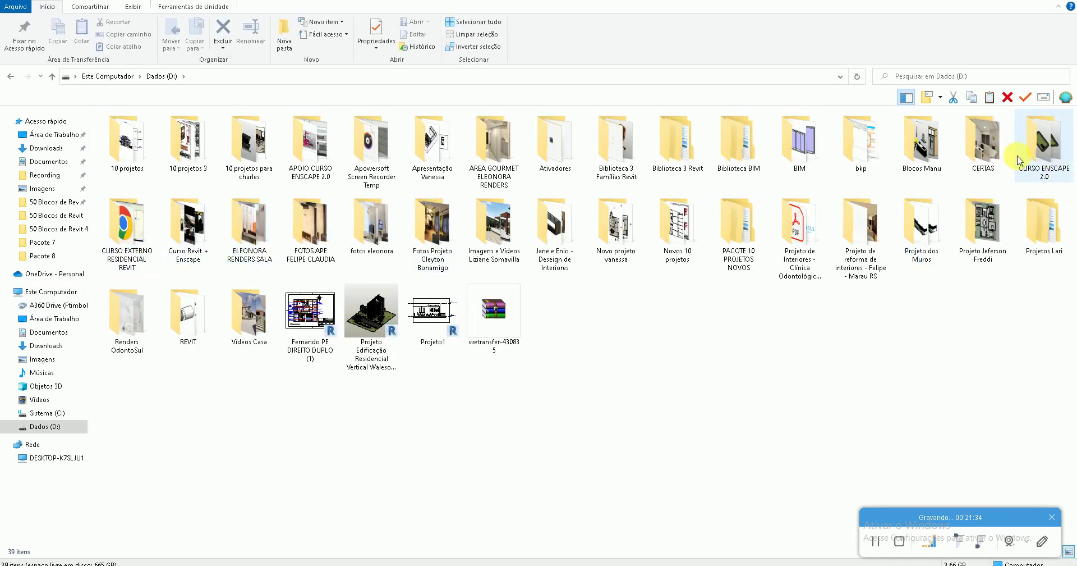
{"action": "left_click", "coordinate": [832, 164]}
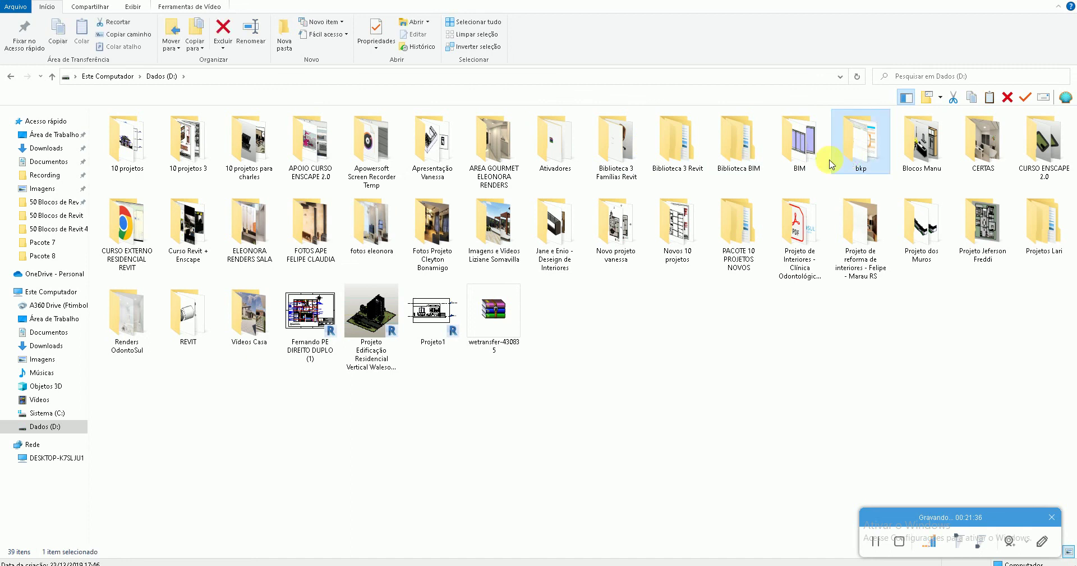
{"action": "double_click", "coordinate": [832, 164]}
{"action": "double_click", "coordinate": [432, 146]}
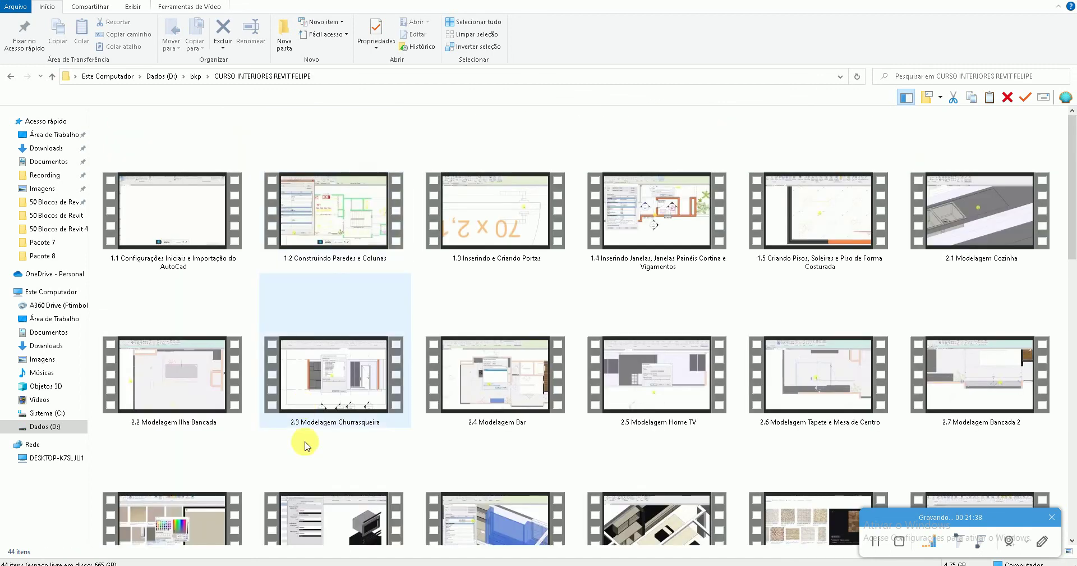
{"action": "scroll", "coordinate": [168, 477], "scroll_direction": "down", "scroll_amount": 1}
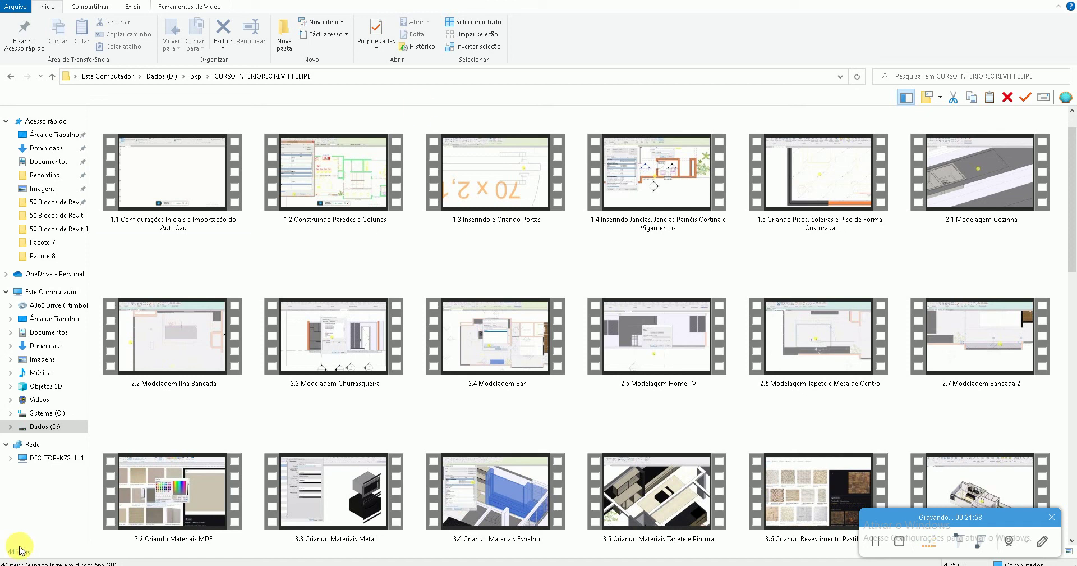
{"action": "key", "text": "super+d"}
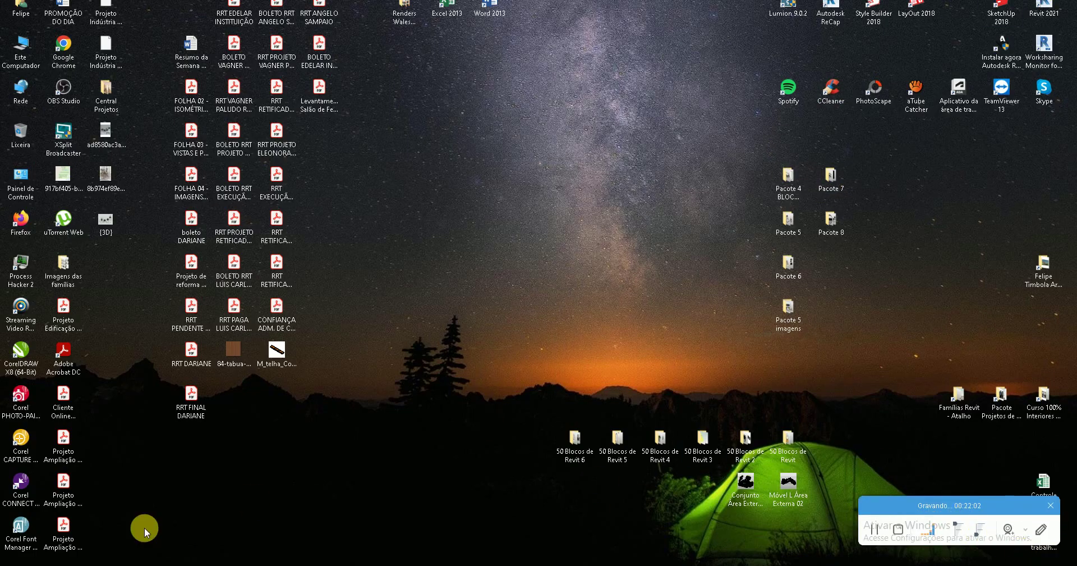
{"action": "left_click", "coordinate": [140, 563]}
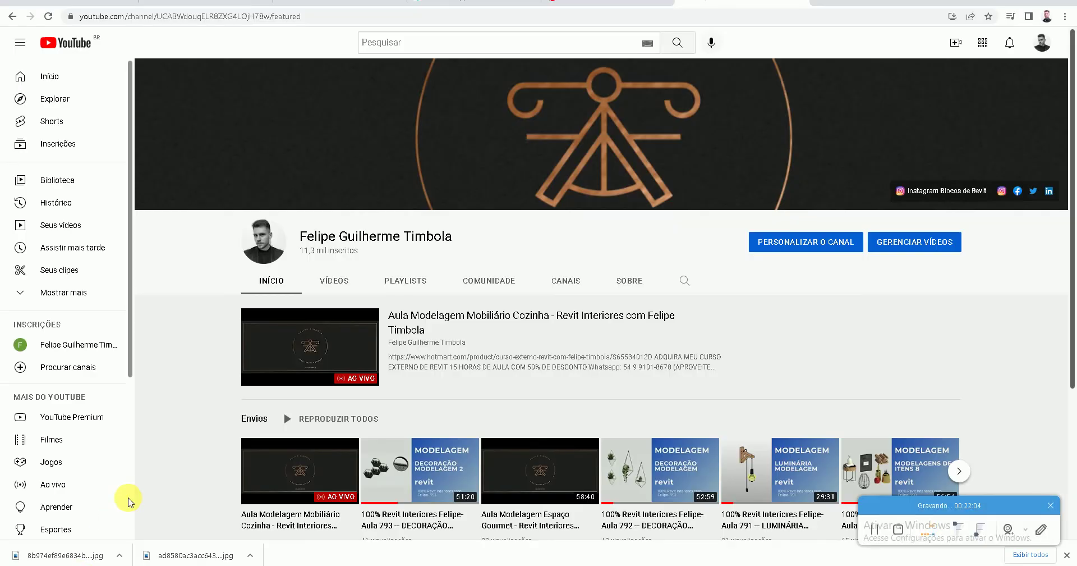